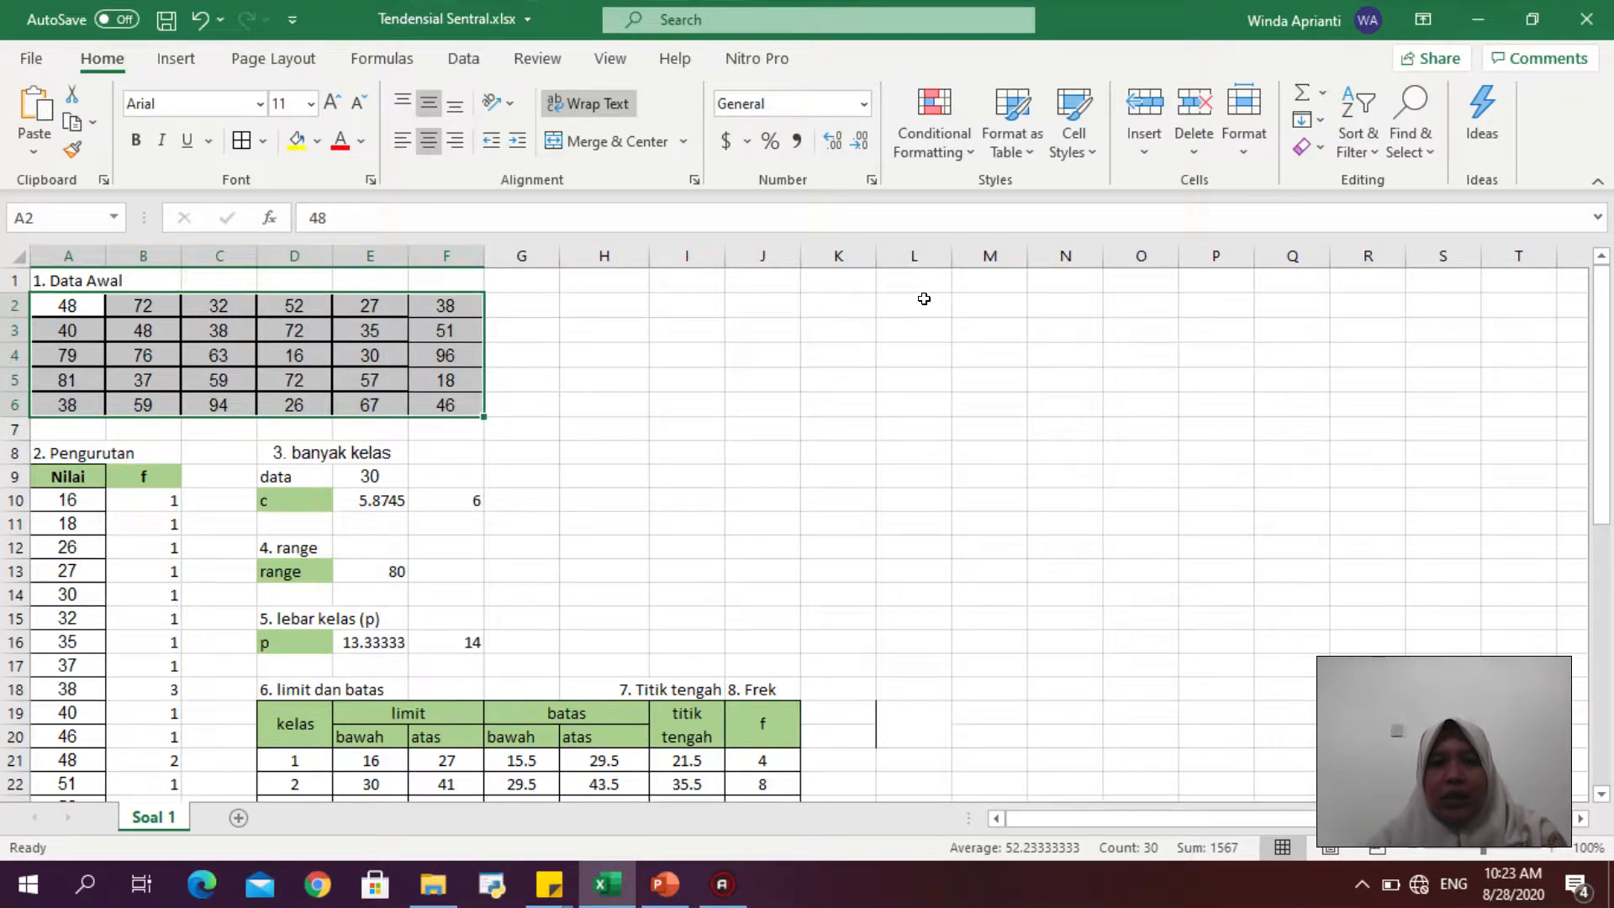
# - Enter the heading "Data tunggal yang belum diketahui frekuensinya" in cell L2
pyautogui.click(924, 300)
pyautogui.write('D')
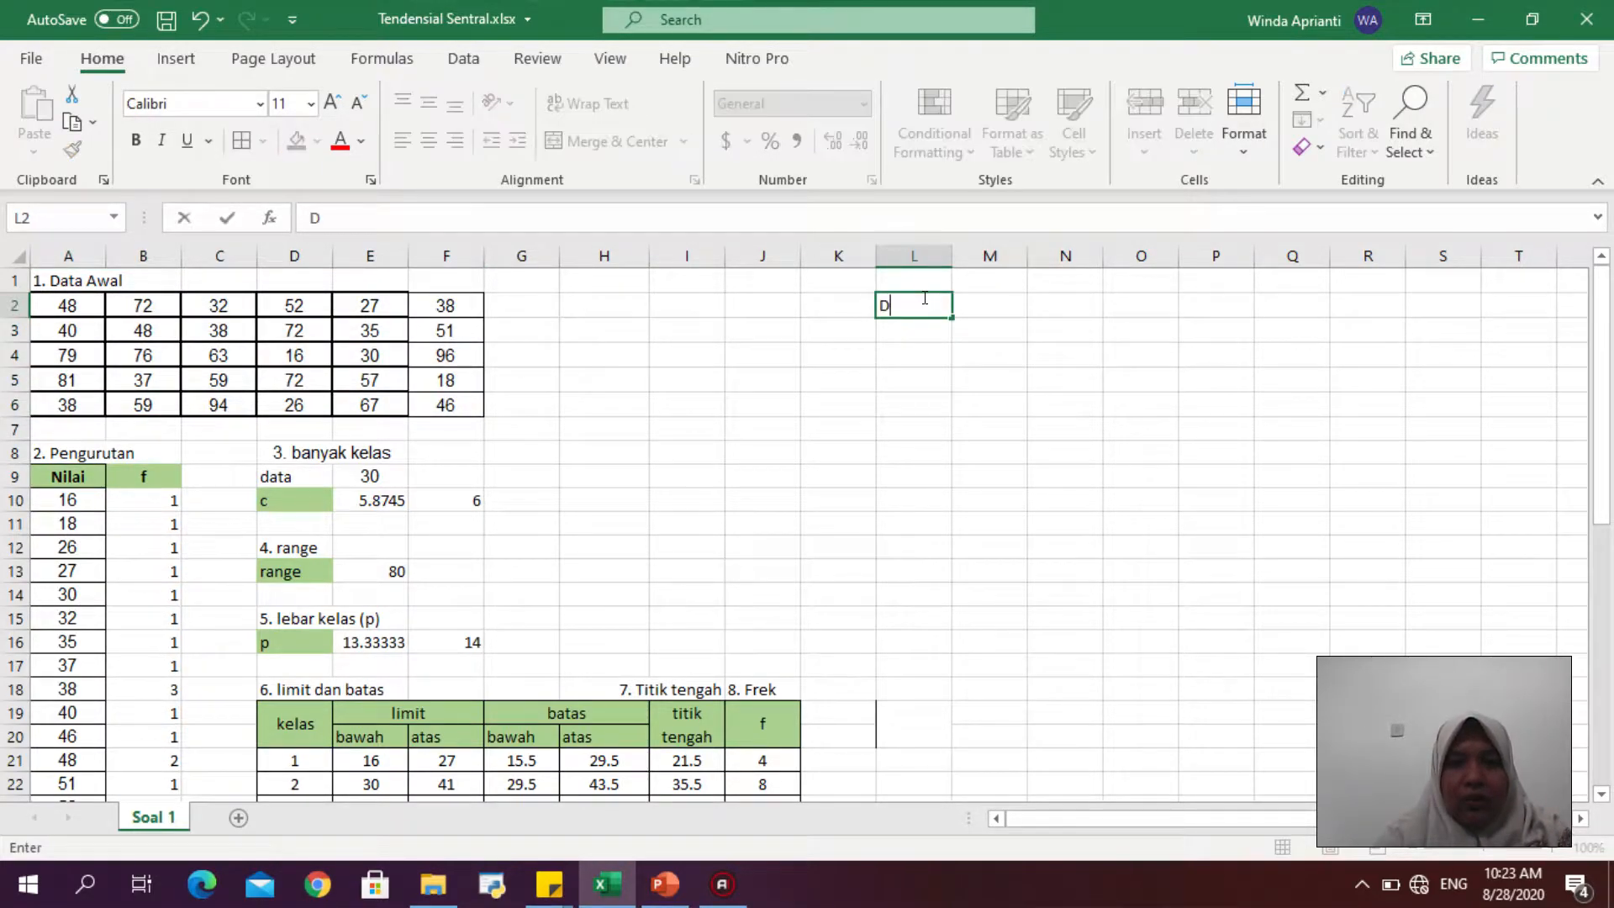
pyautogui.write('ata tunggal')
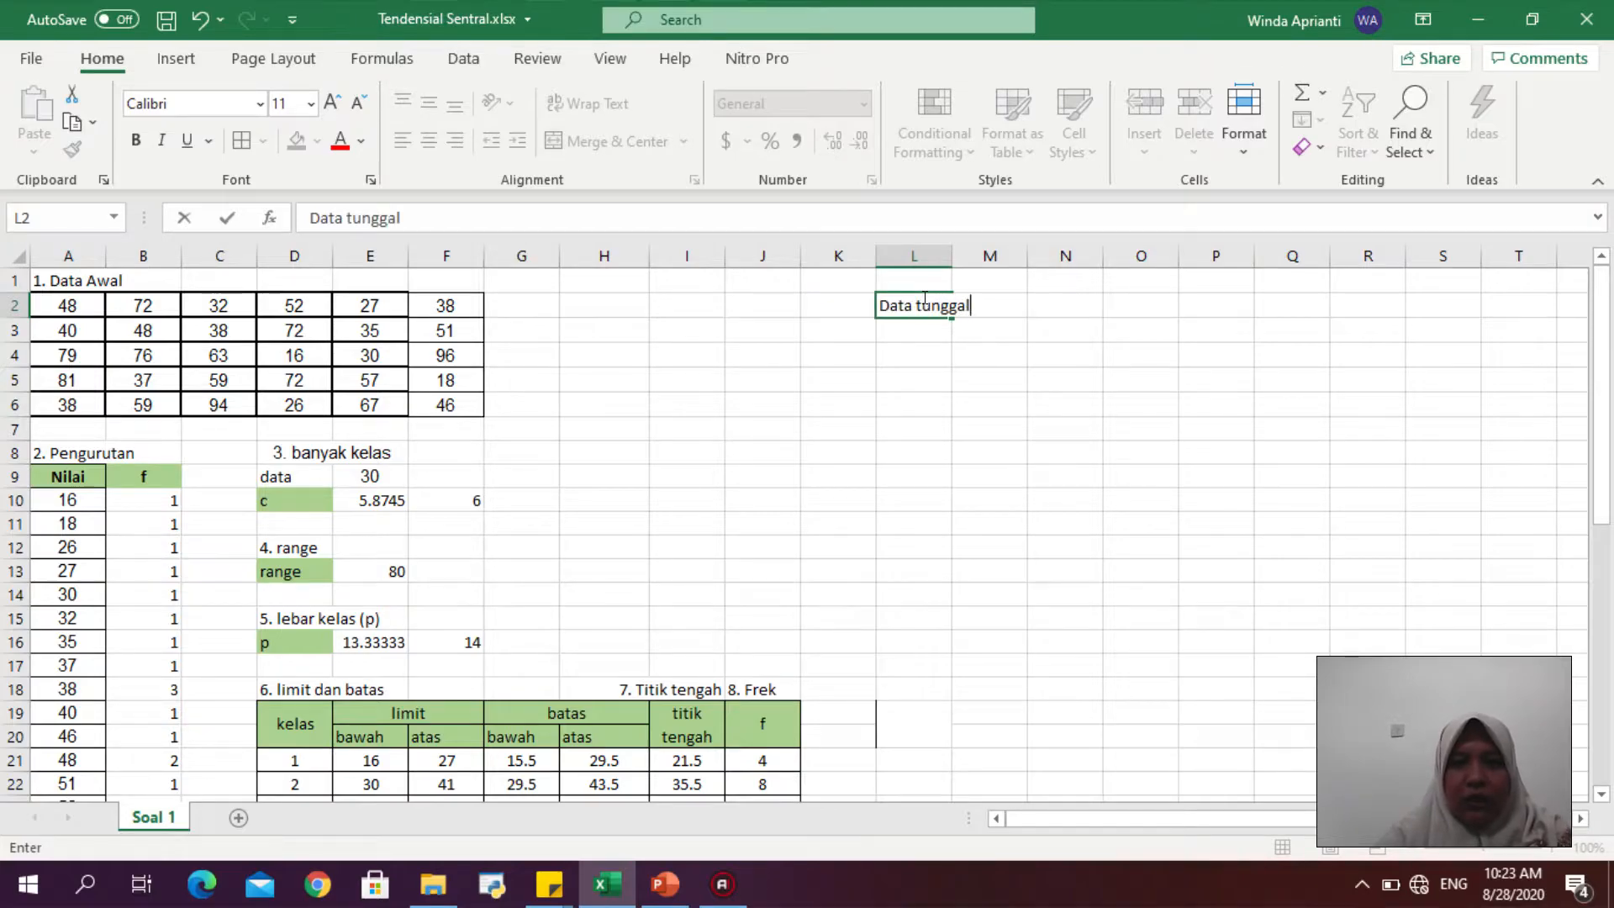
pyautogui.write(' yang belum')
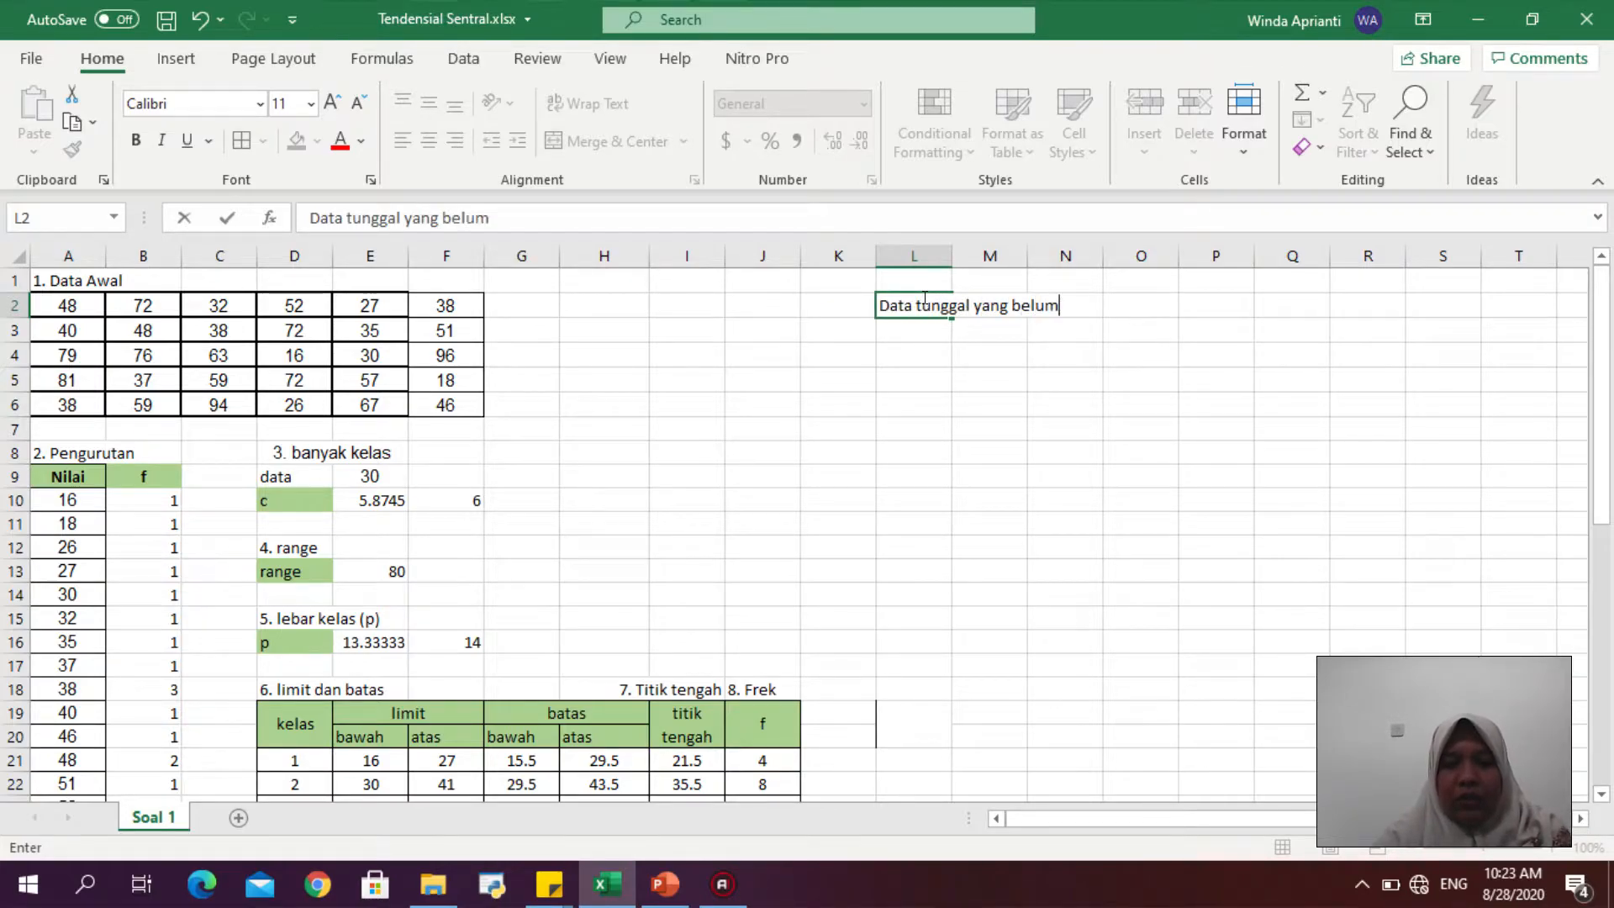
pyautogui.write(' diketahui ')
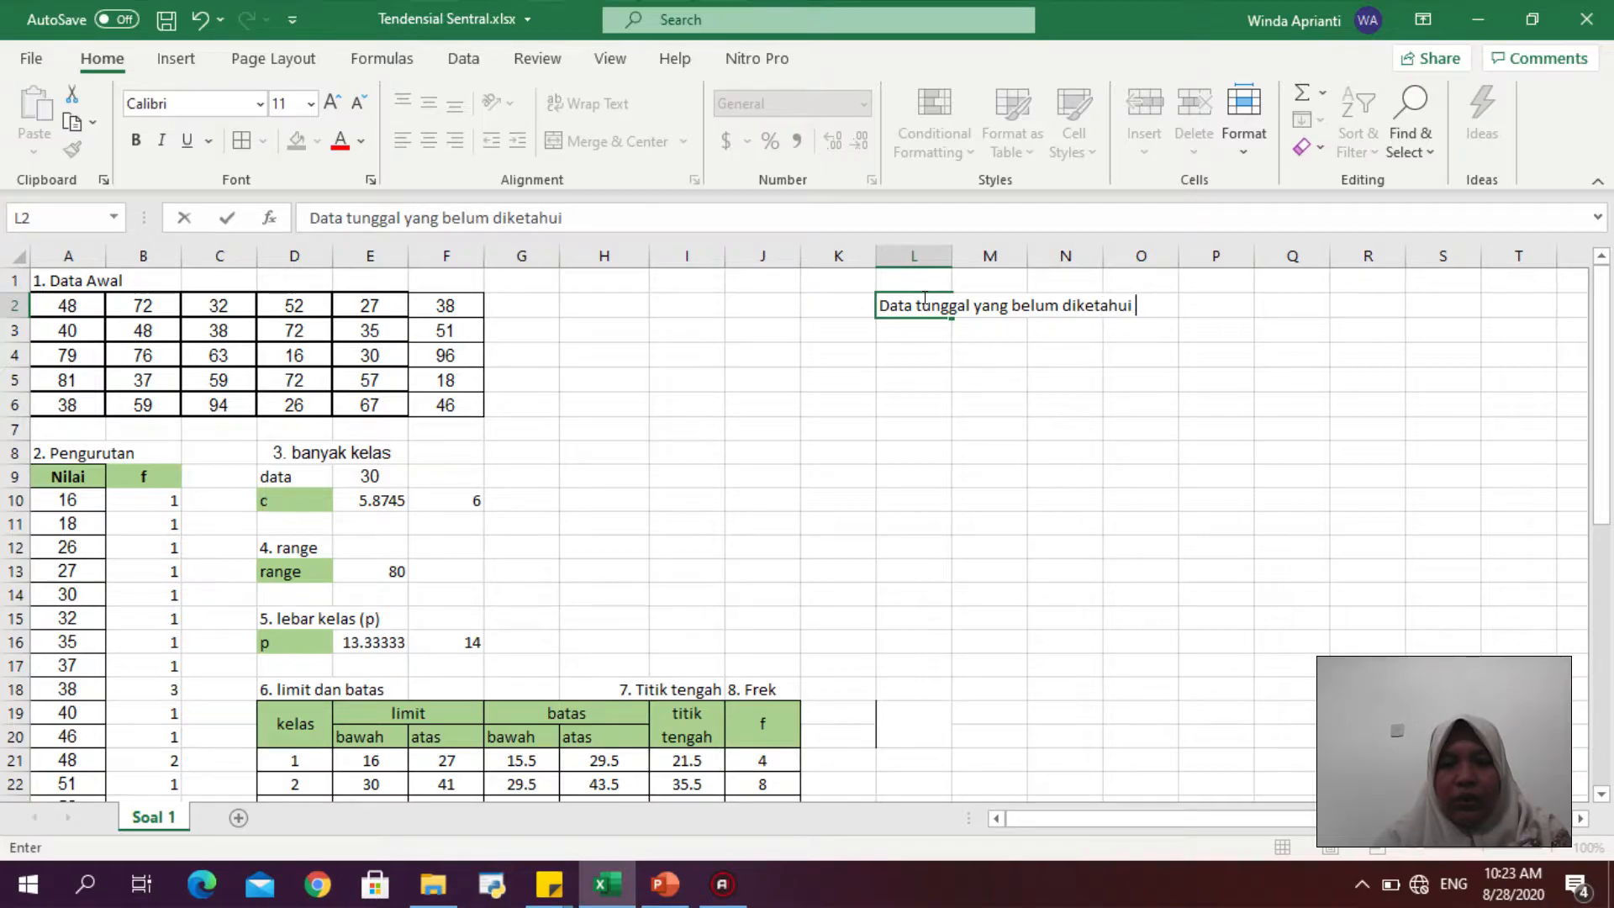
pyautogui.write('frekuensinya')
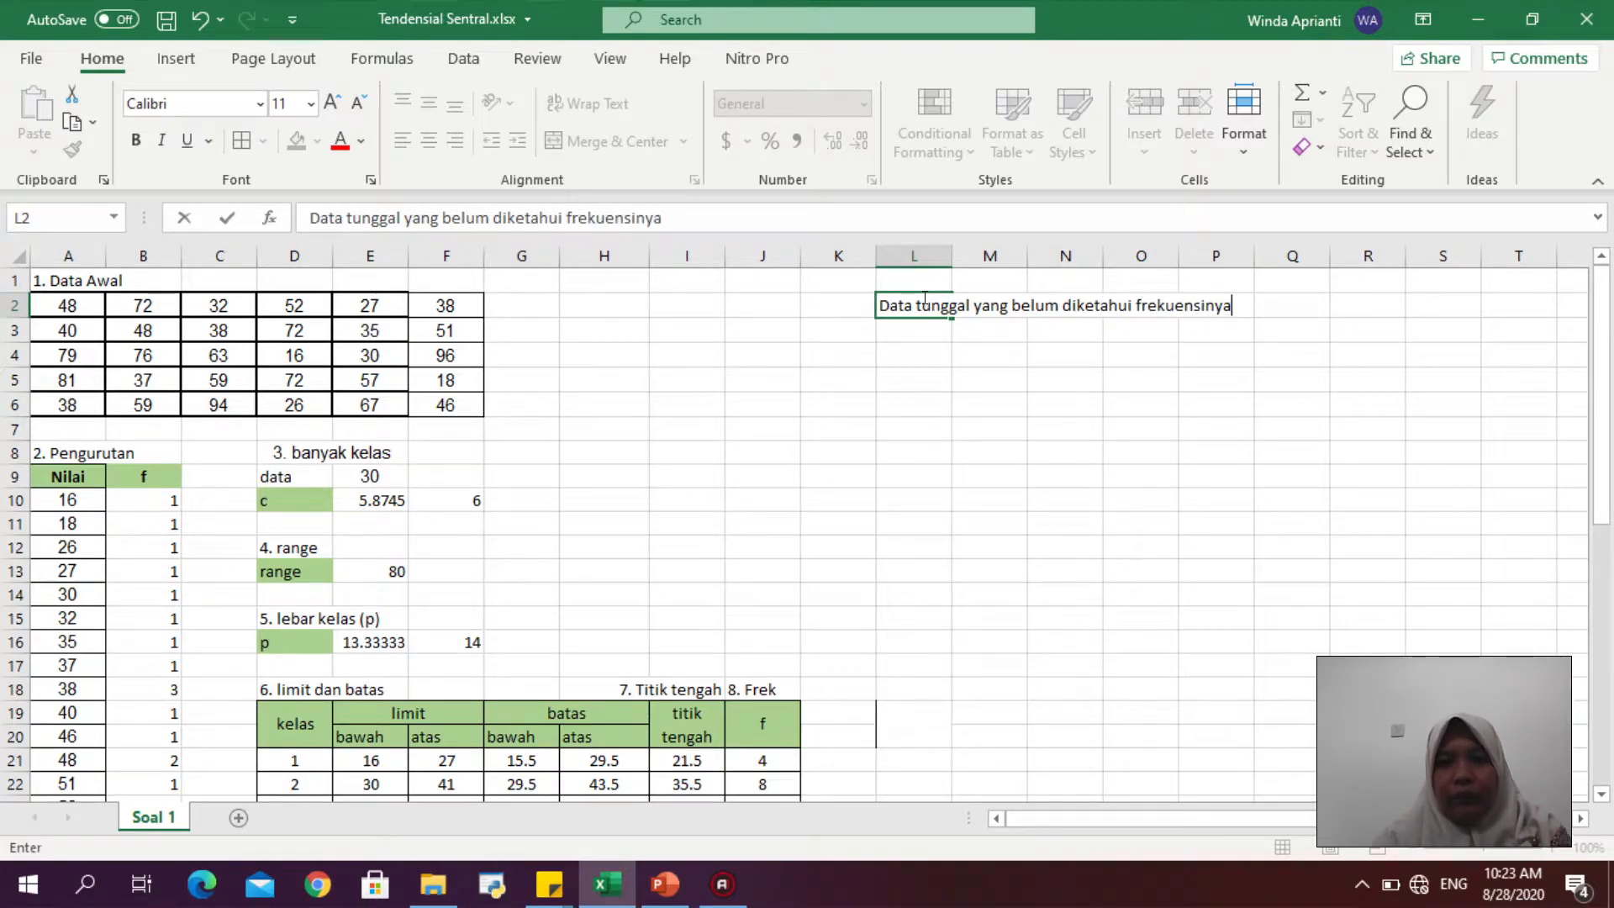
pyautogui.press('Return')
# - List the labels mean, median and modus in cells L4 to L6 beneath the heading
pyautogui.write('mean')
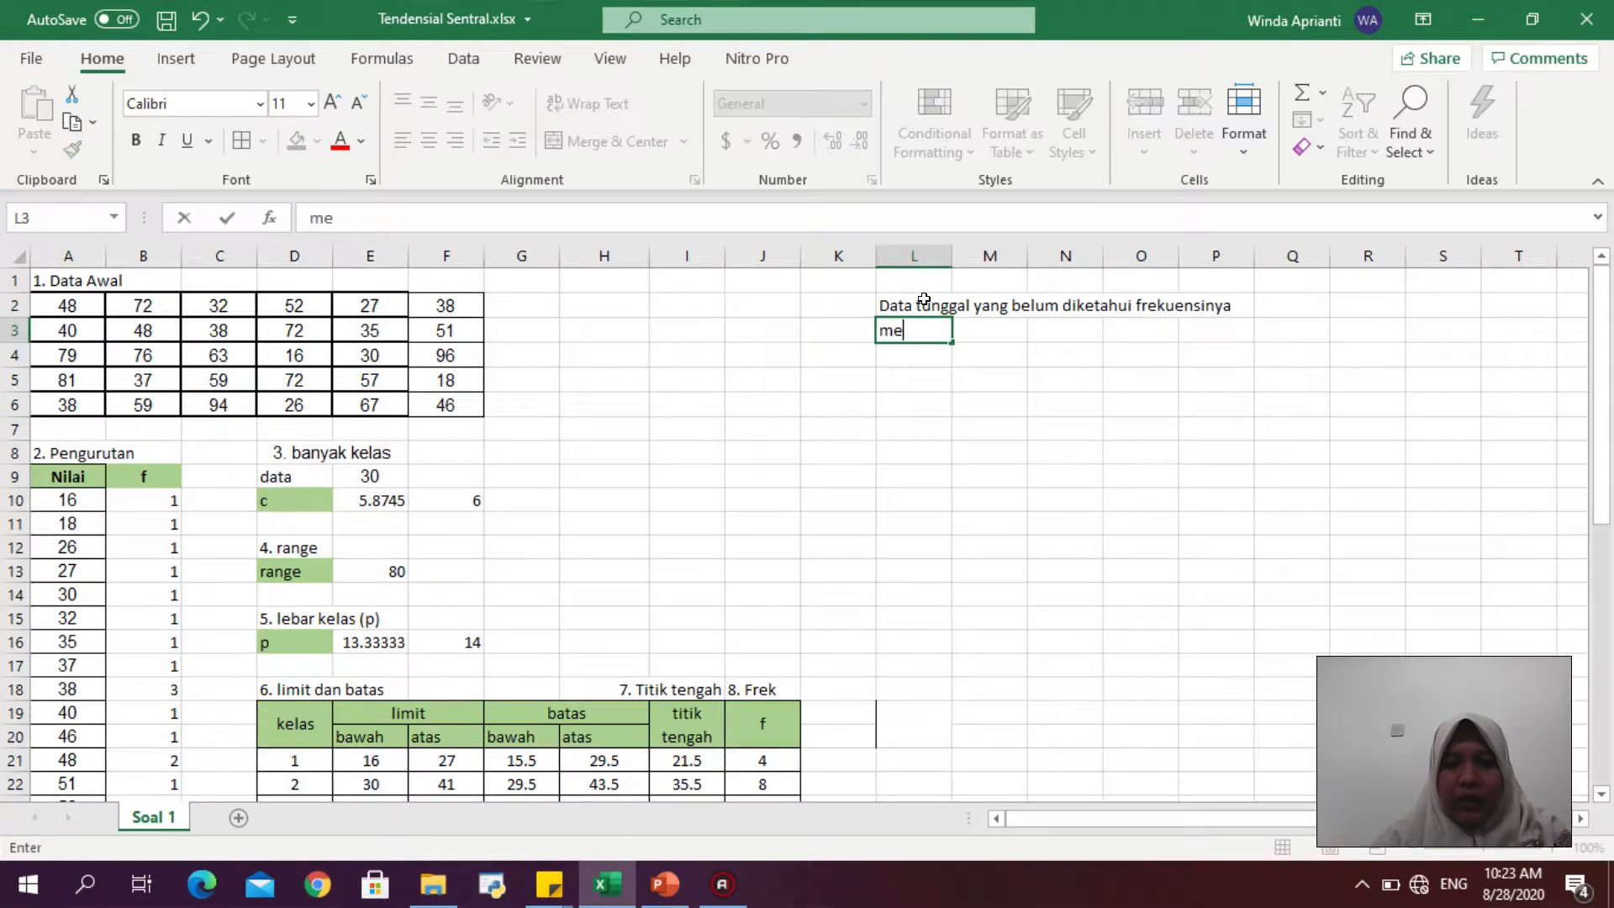
pyautogui.press('BackSpace')
pyautogui.press('BackSpace')
pyautogui.press('BackSpace')
pyautogui.press('BackSpace')
pyautogui.press('Return')
pyautogui.write('mean')
pyautogui.press('Return')
pyautogui.write('median')
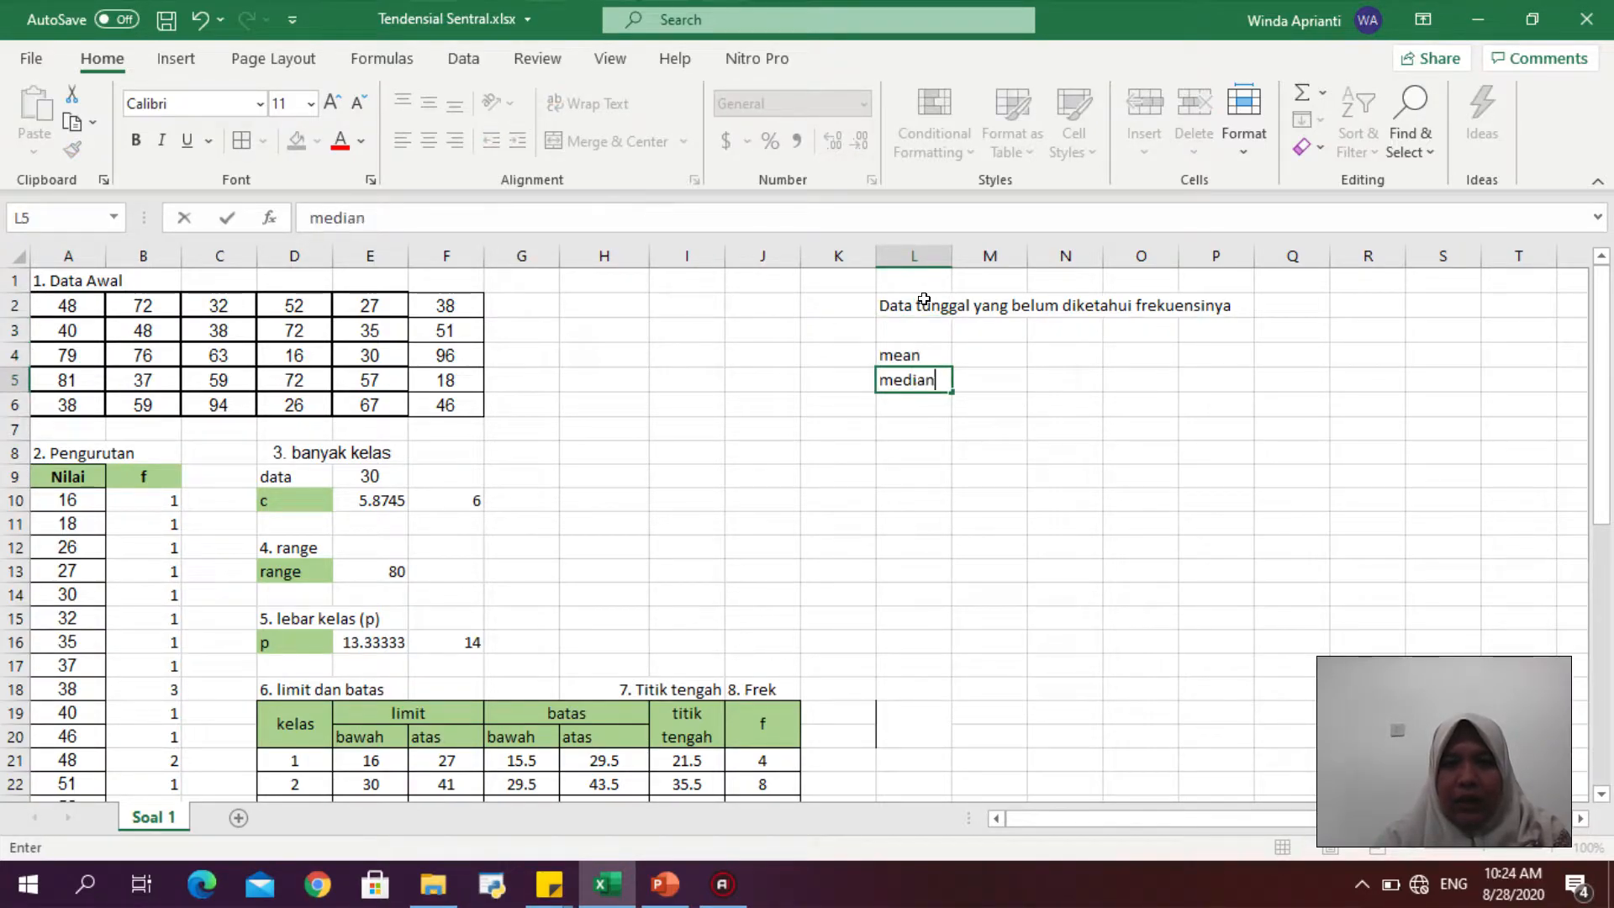
pyautogui.press('Return')
pyautogui.write('modus')
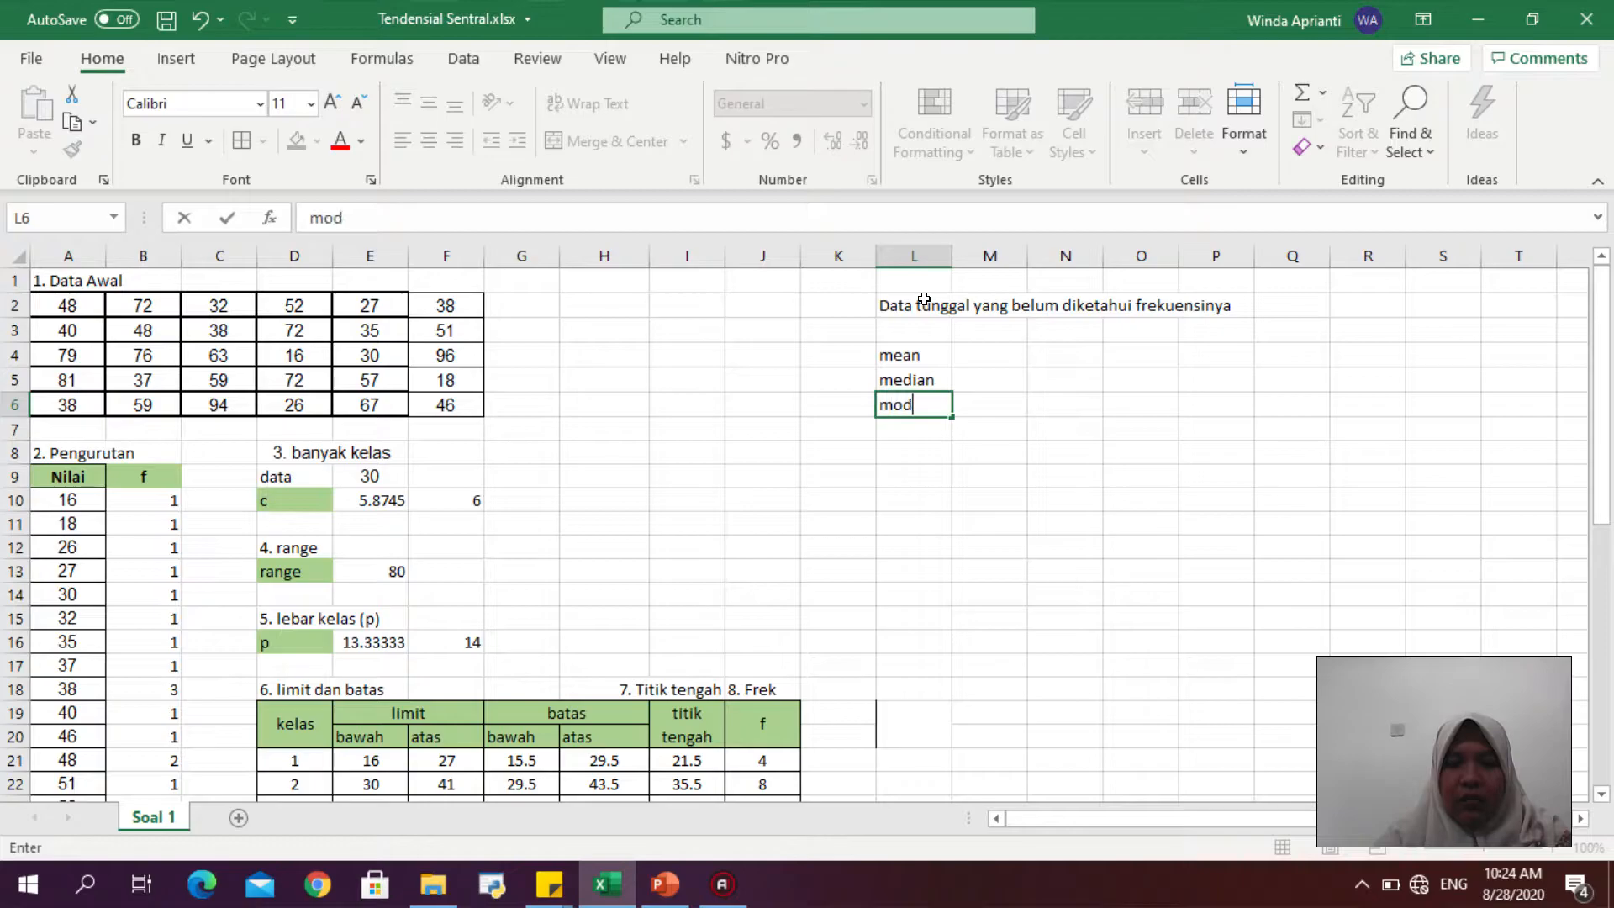
# - Add the column header "rumus manual" in cell M3 next to the labels
pyautogui.press('Up')
pyautogui.press('Up')
pyautogui.press('Up')
pyautogui.press('Right')
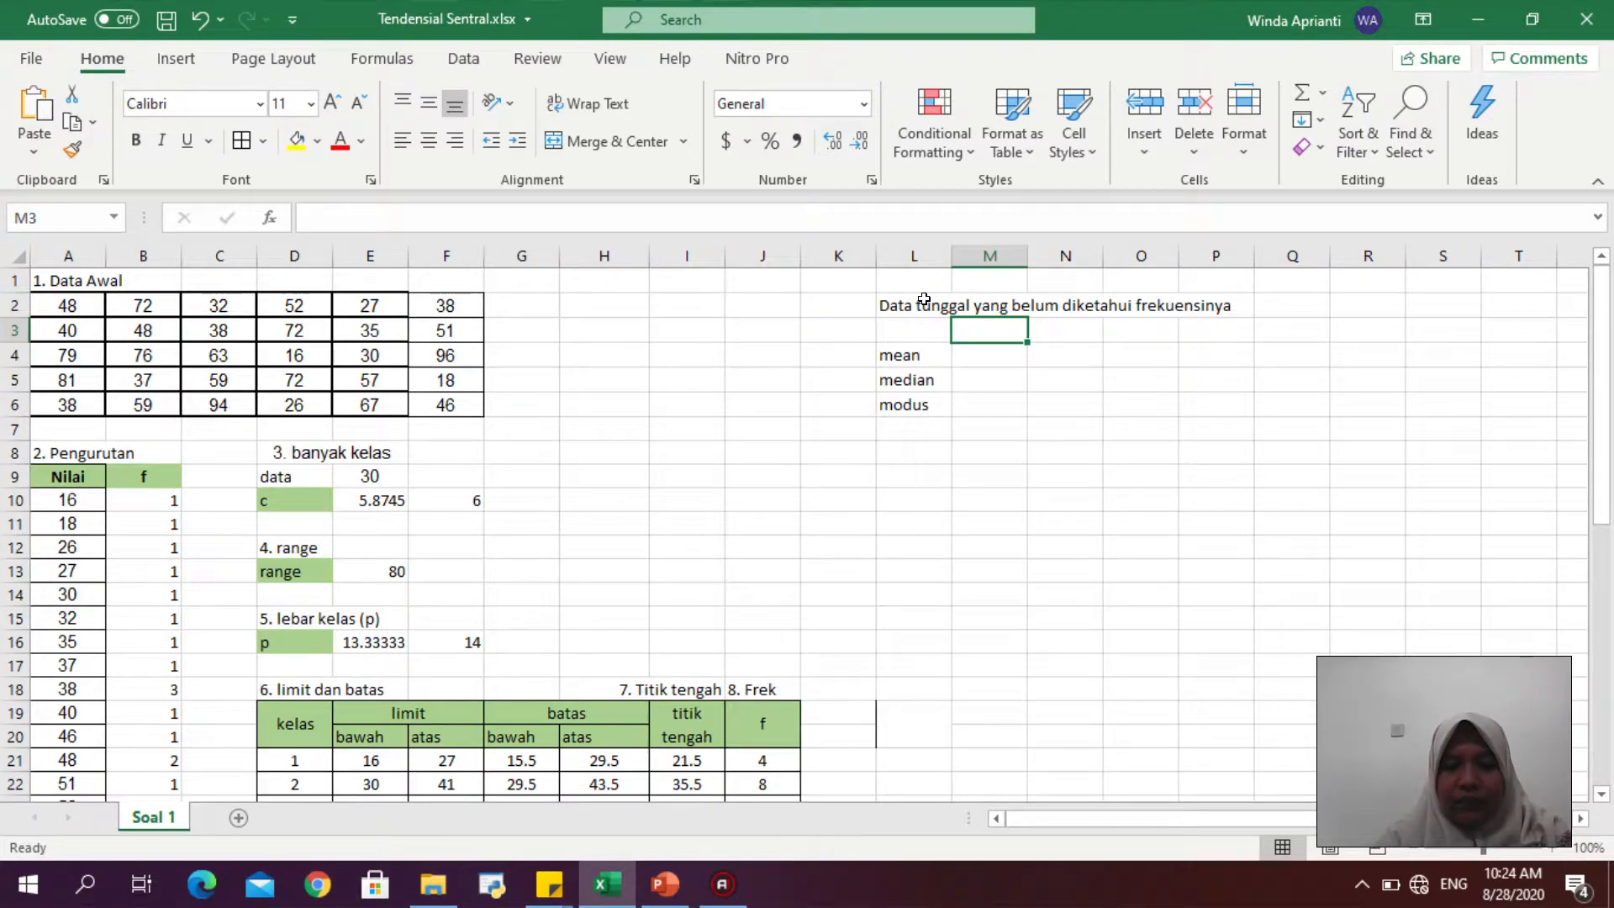
pyautogui.write('rumus am')
pyautogui.press('BackSpace')
pyautogui.press('BackSpace')
pyautogui.write('manusl')
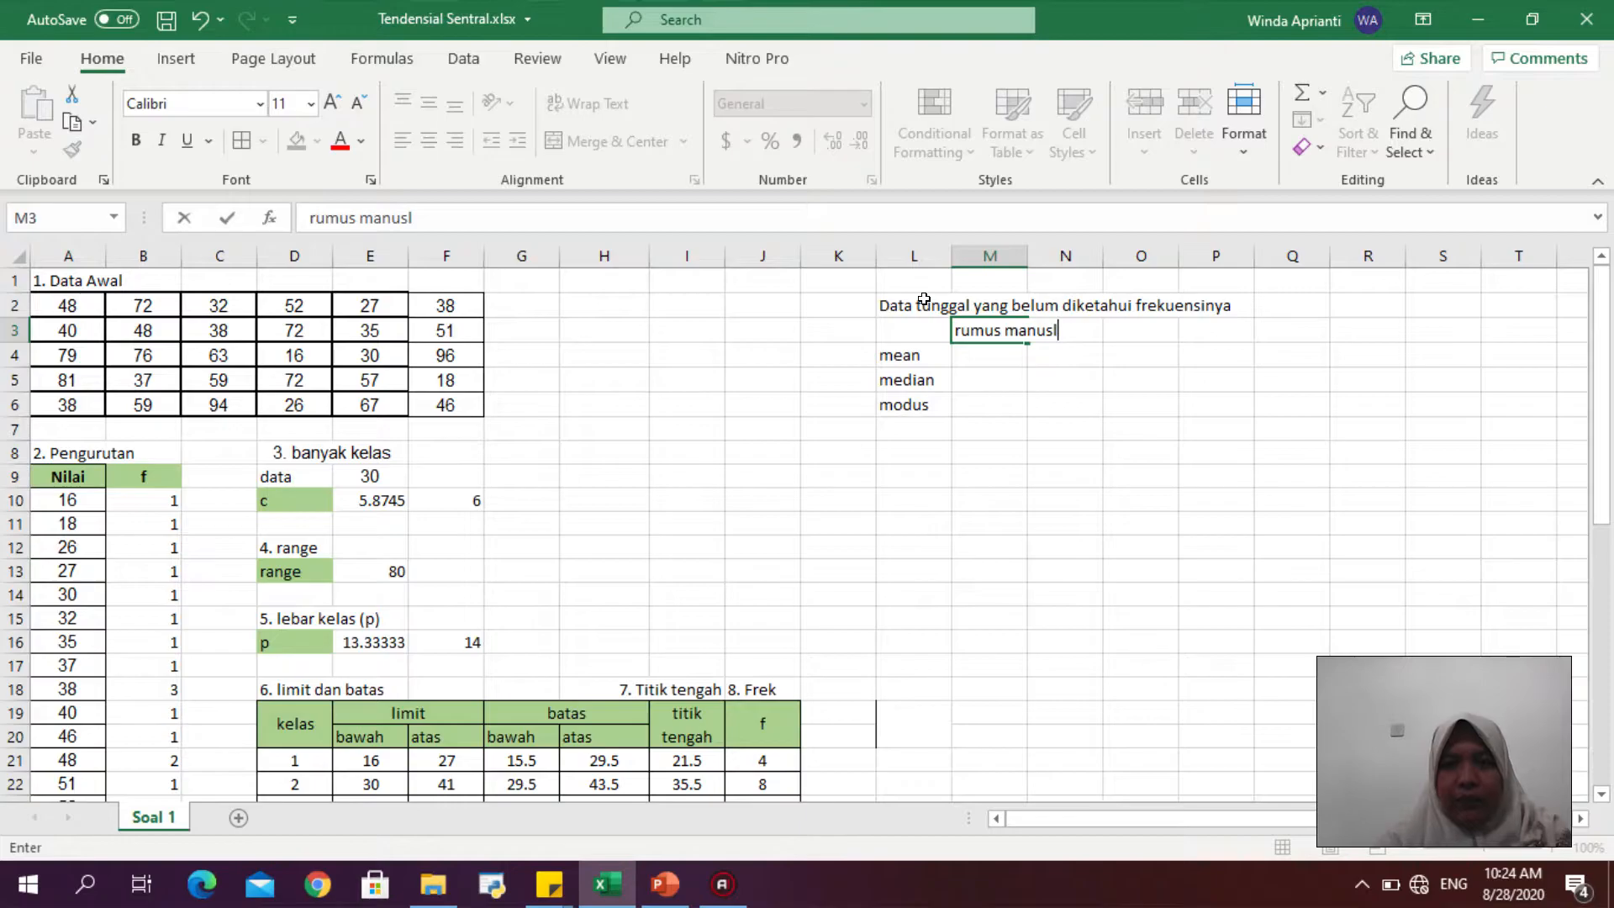
pyautogui.press('BackSpace')
pyautogui.press('BackSpace')
pyautogui.write('al')
pyautogui.press('Return')
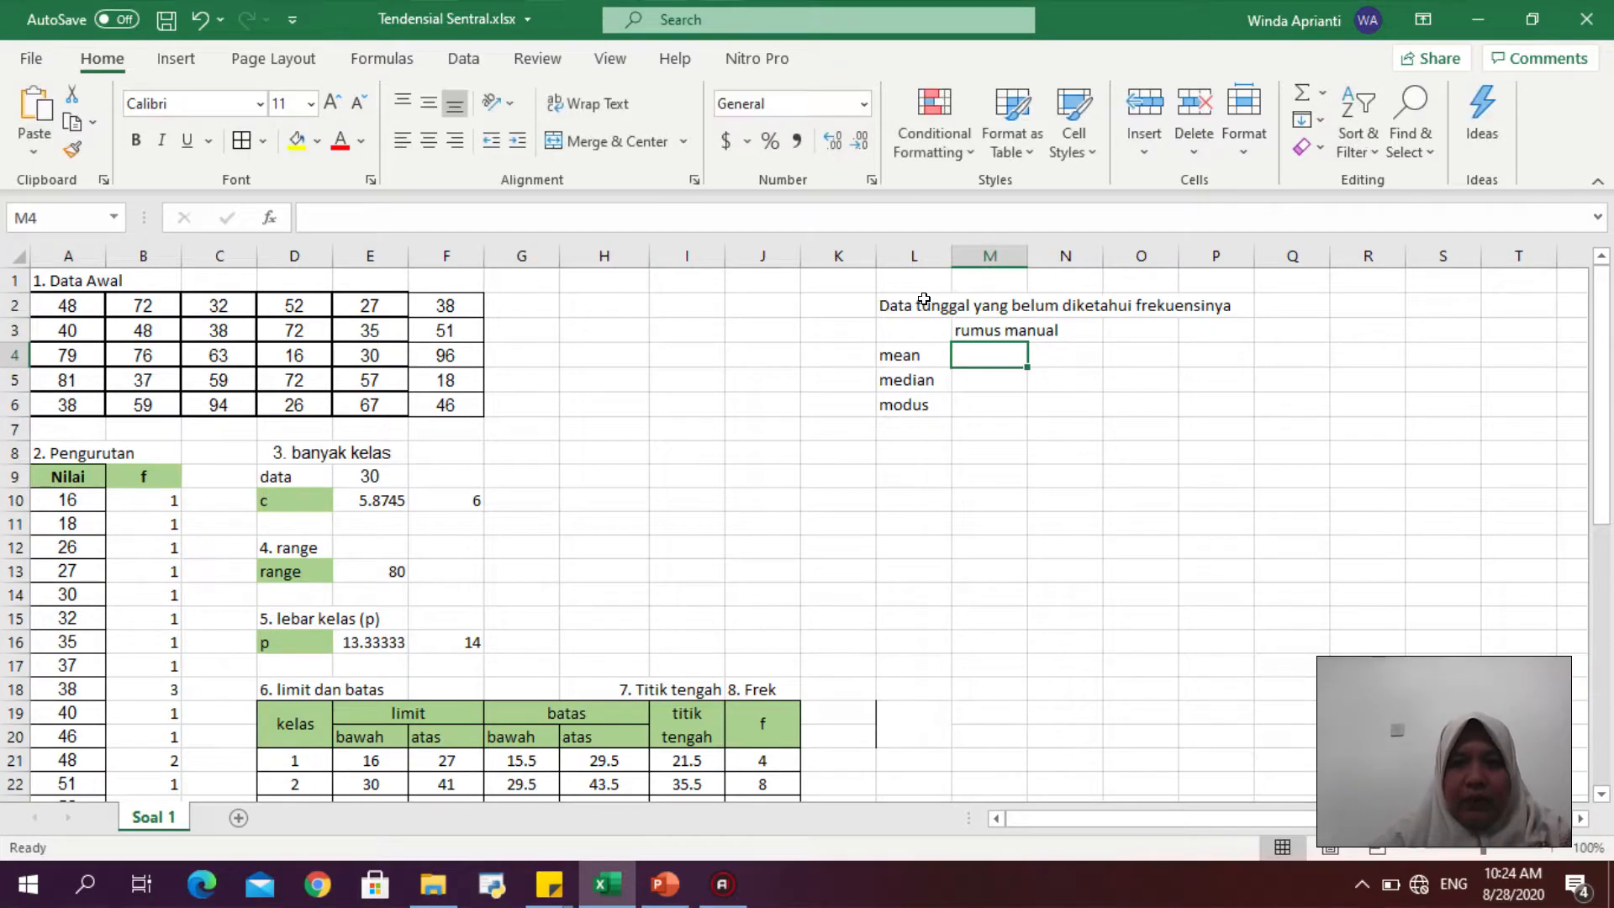
# - Review the Mean formula slide in the presentation, then return to the workbook
pyautogui.click(665, 884)
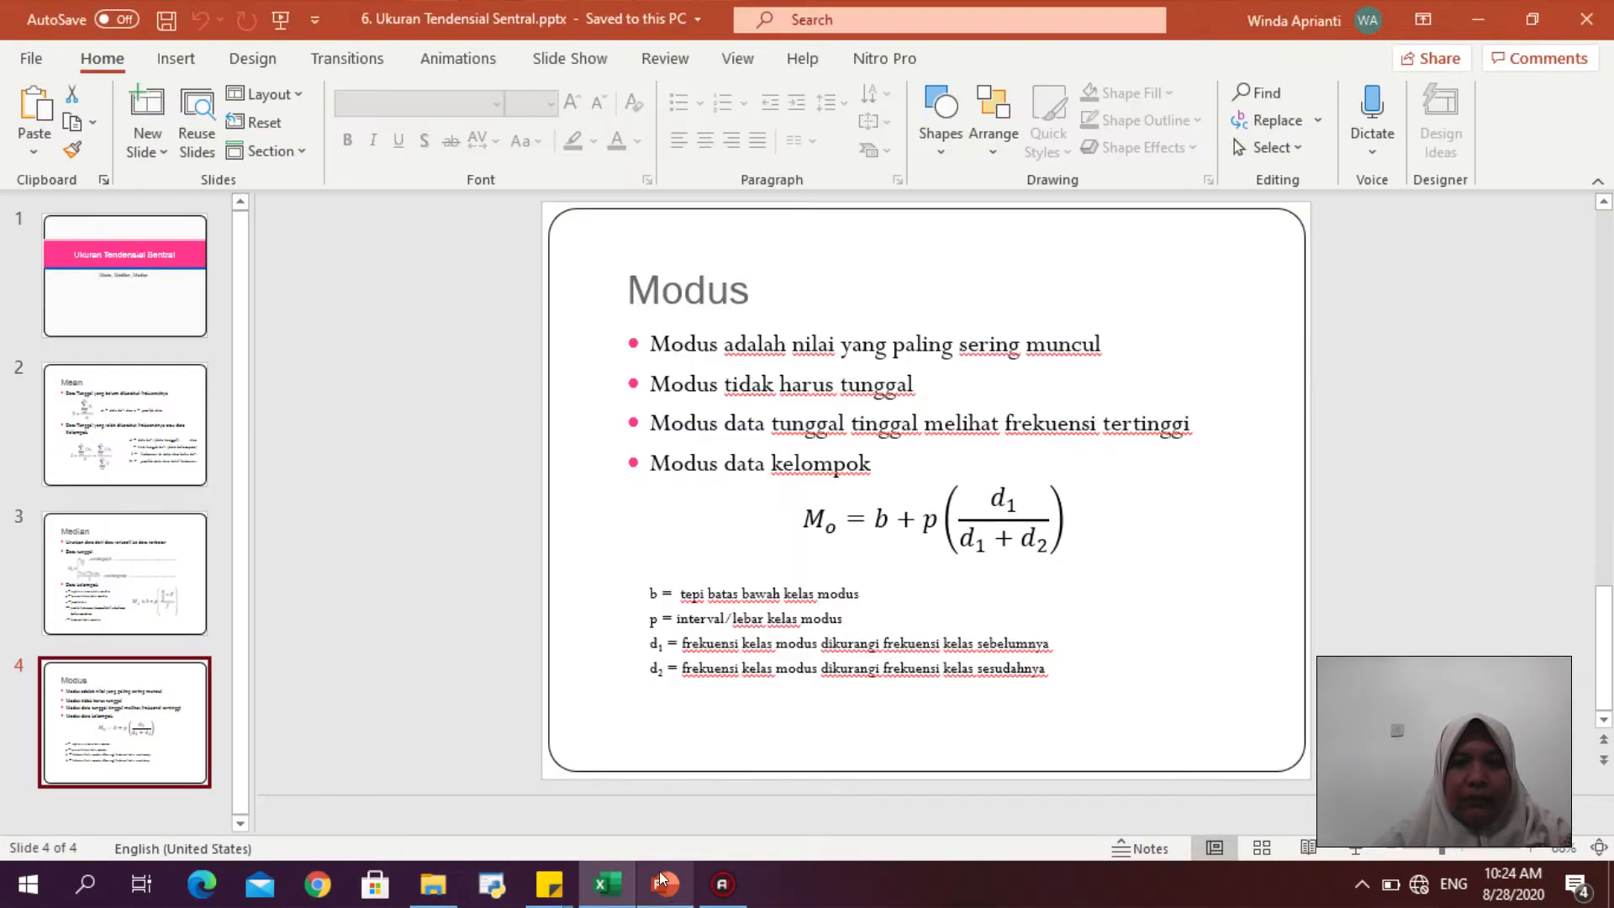
pyautogui.click(78, 433)
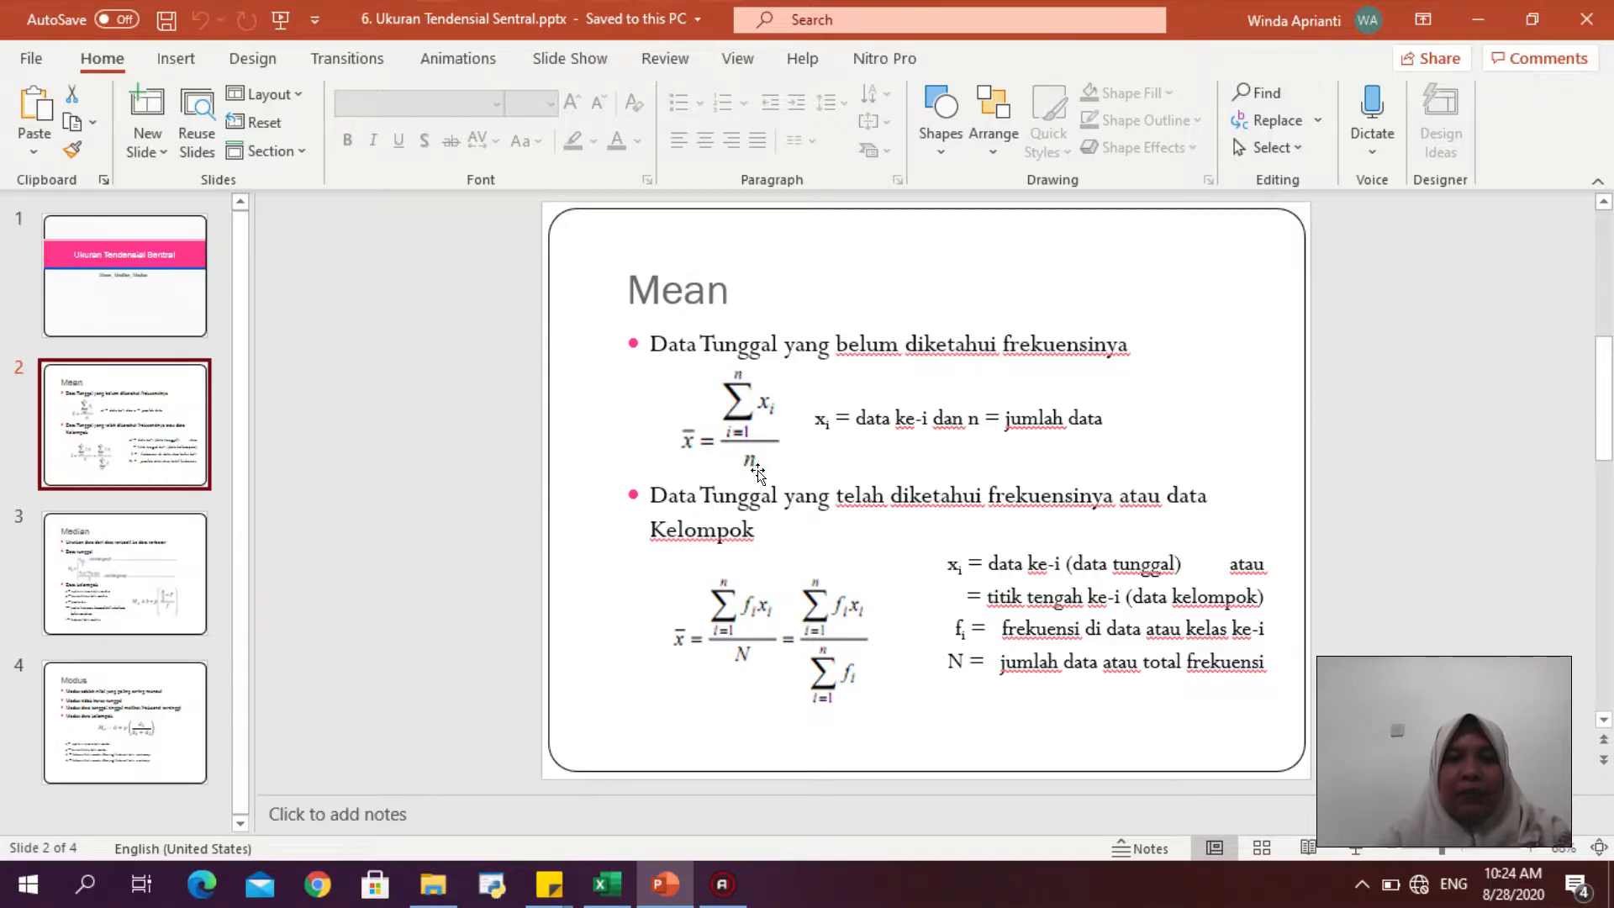
pyautogui.click(607, 884)
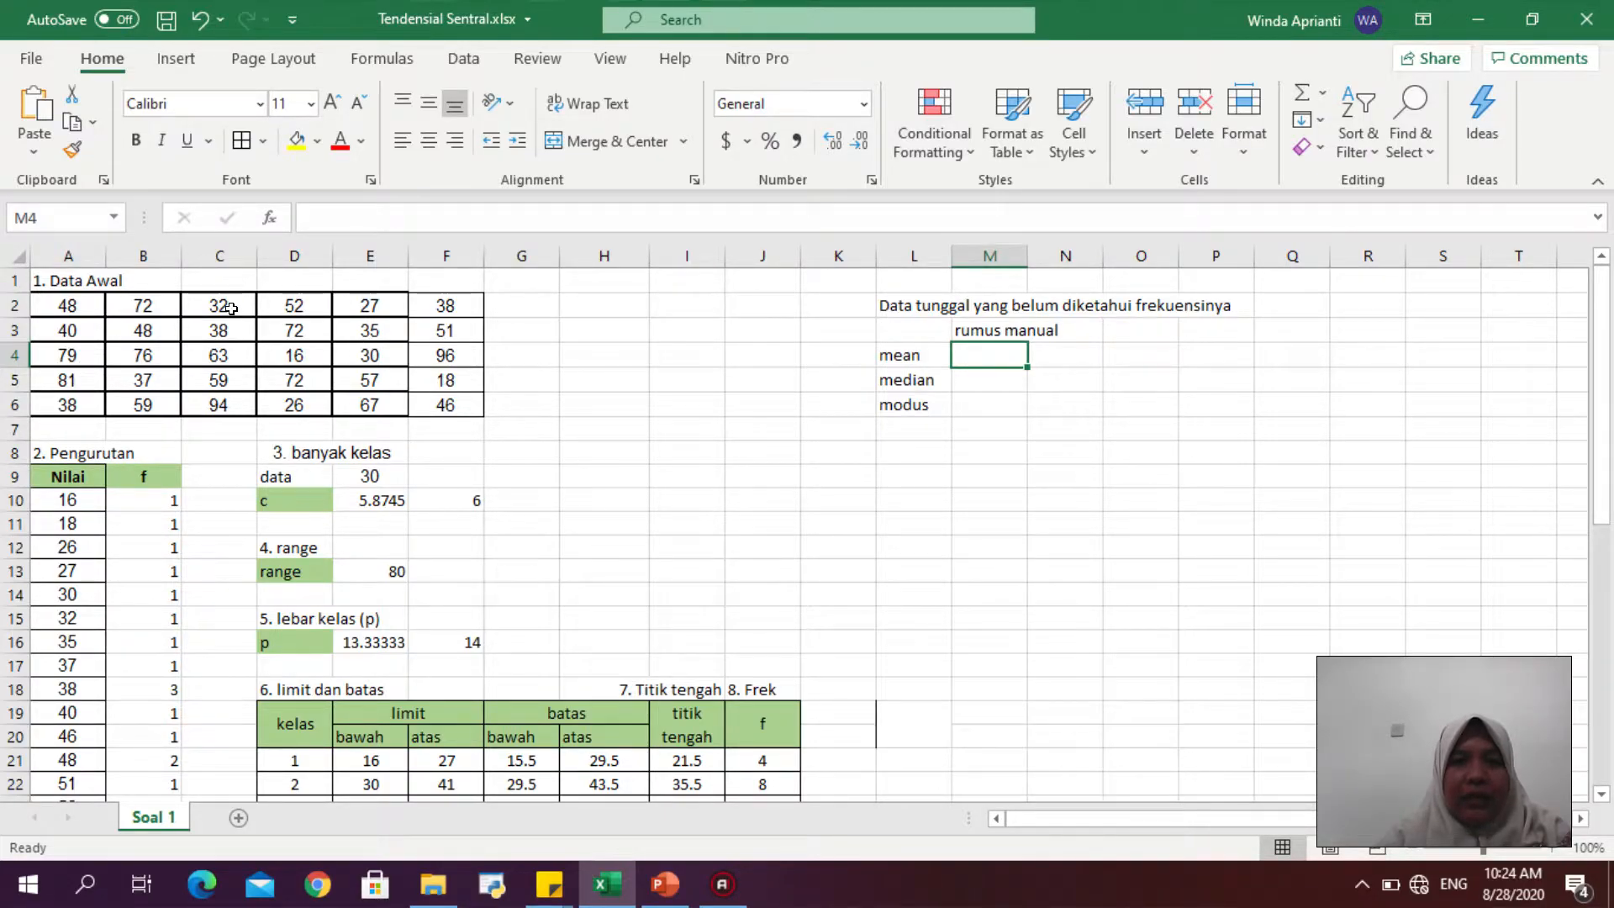
# - Compute the mean in M4 with the formula =SUM(A2:F6)/30 over the original data block
pyautogui.click(97, 303)
pyautogui.click(146, 305)
pyautogui.click(232, 303)
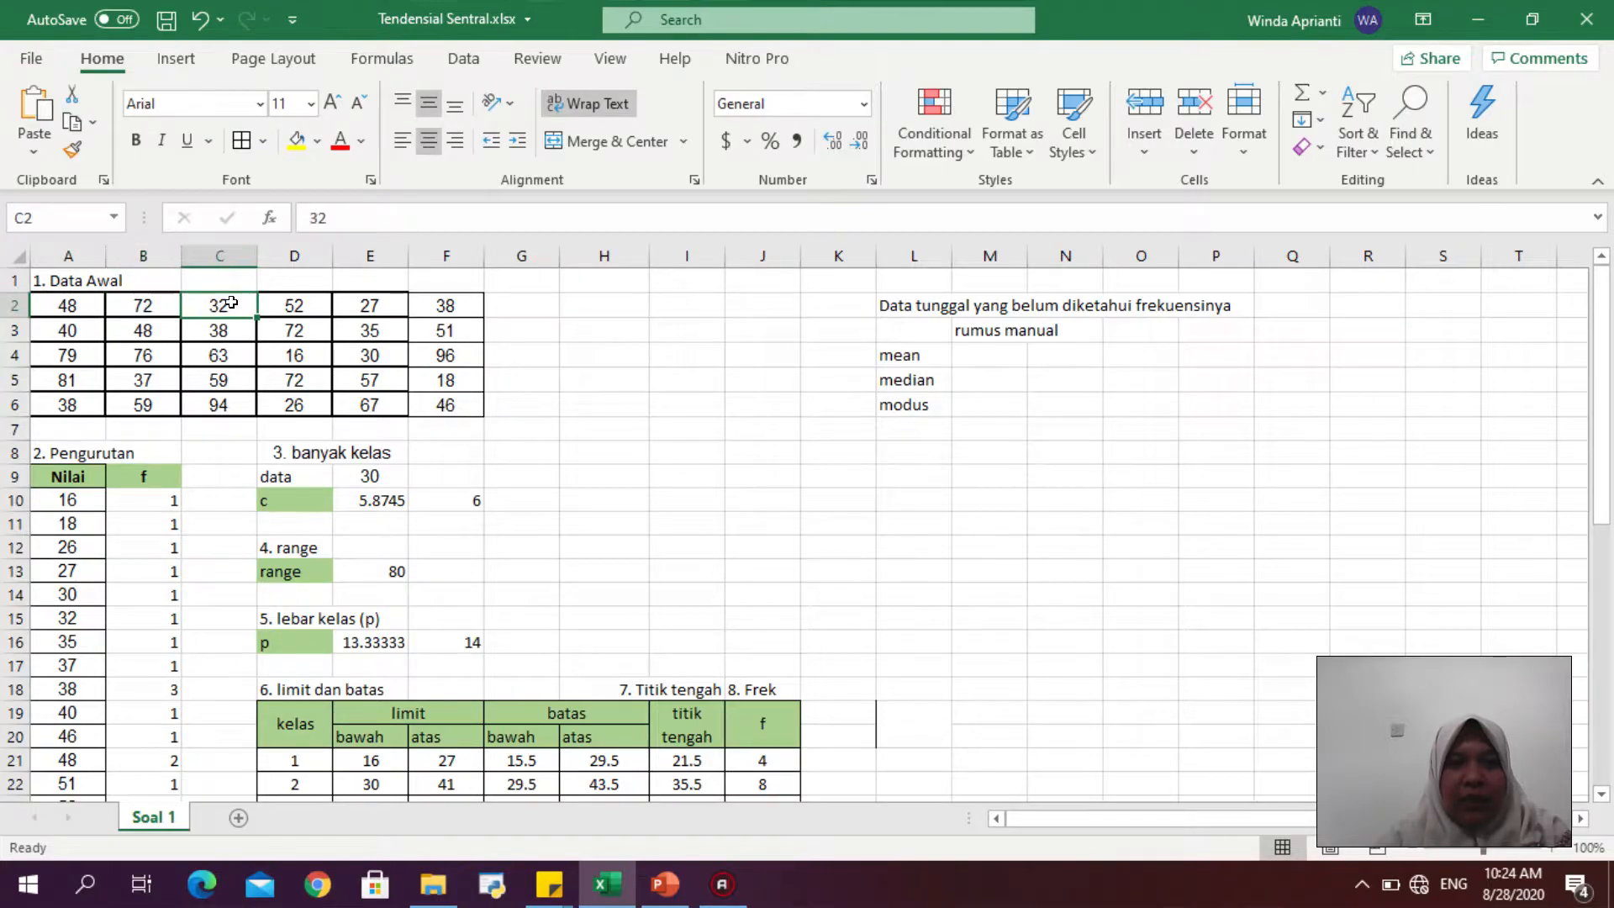
pyautogui.click(440, 407)
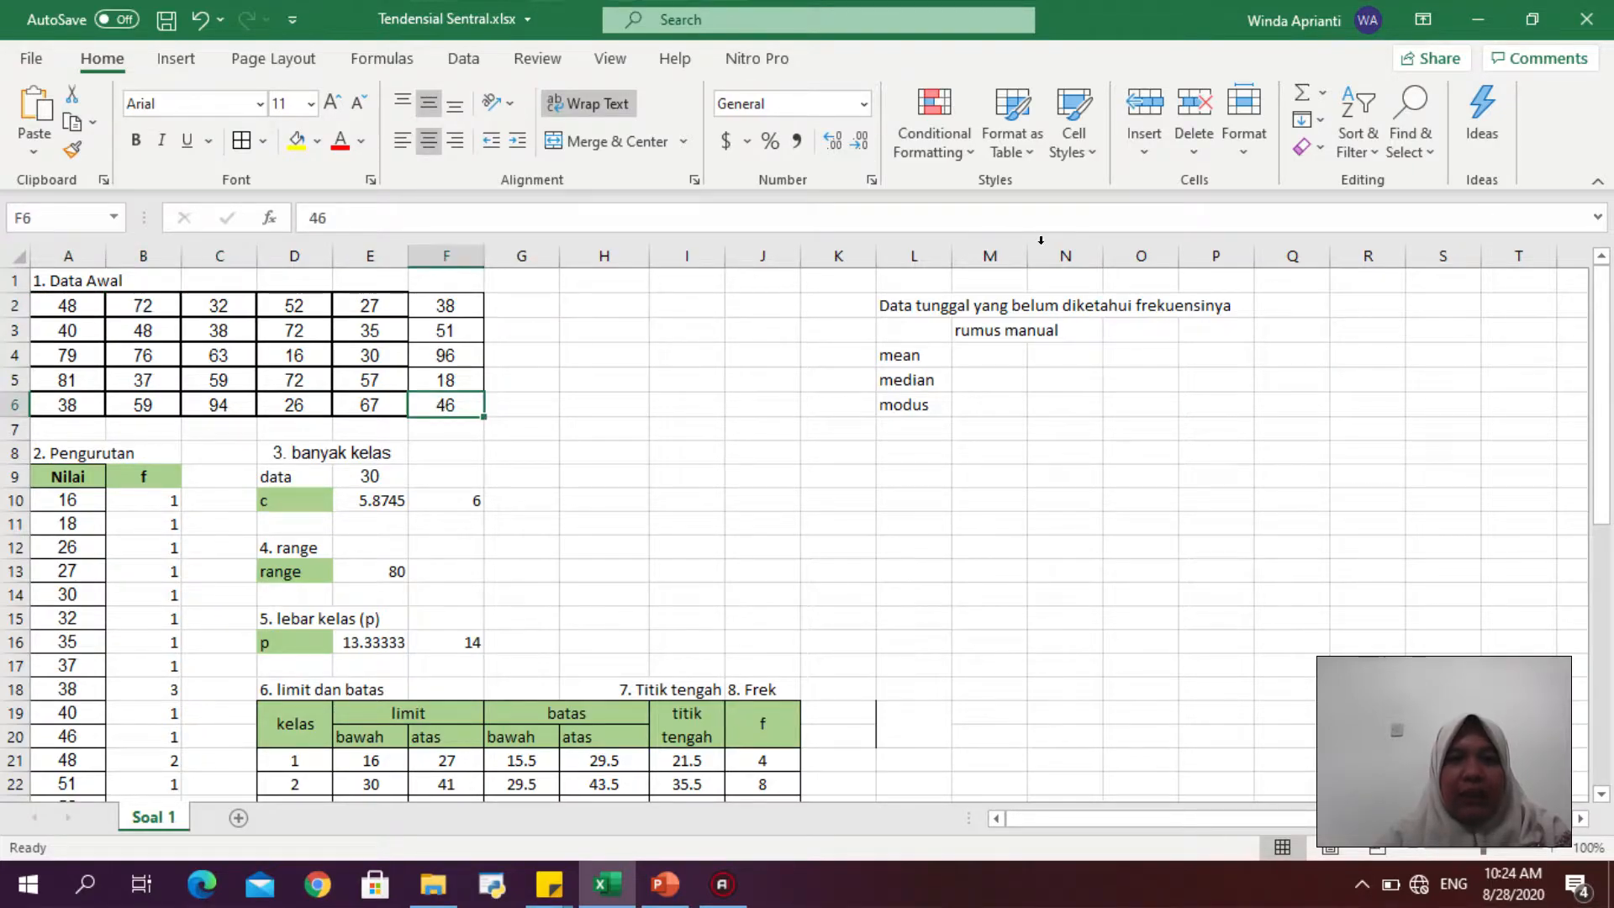
pyautogui.click(1024, 353)
pyautogui.write('=')
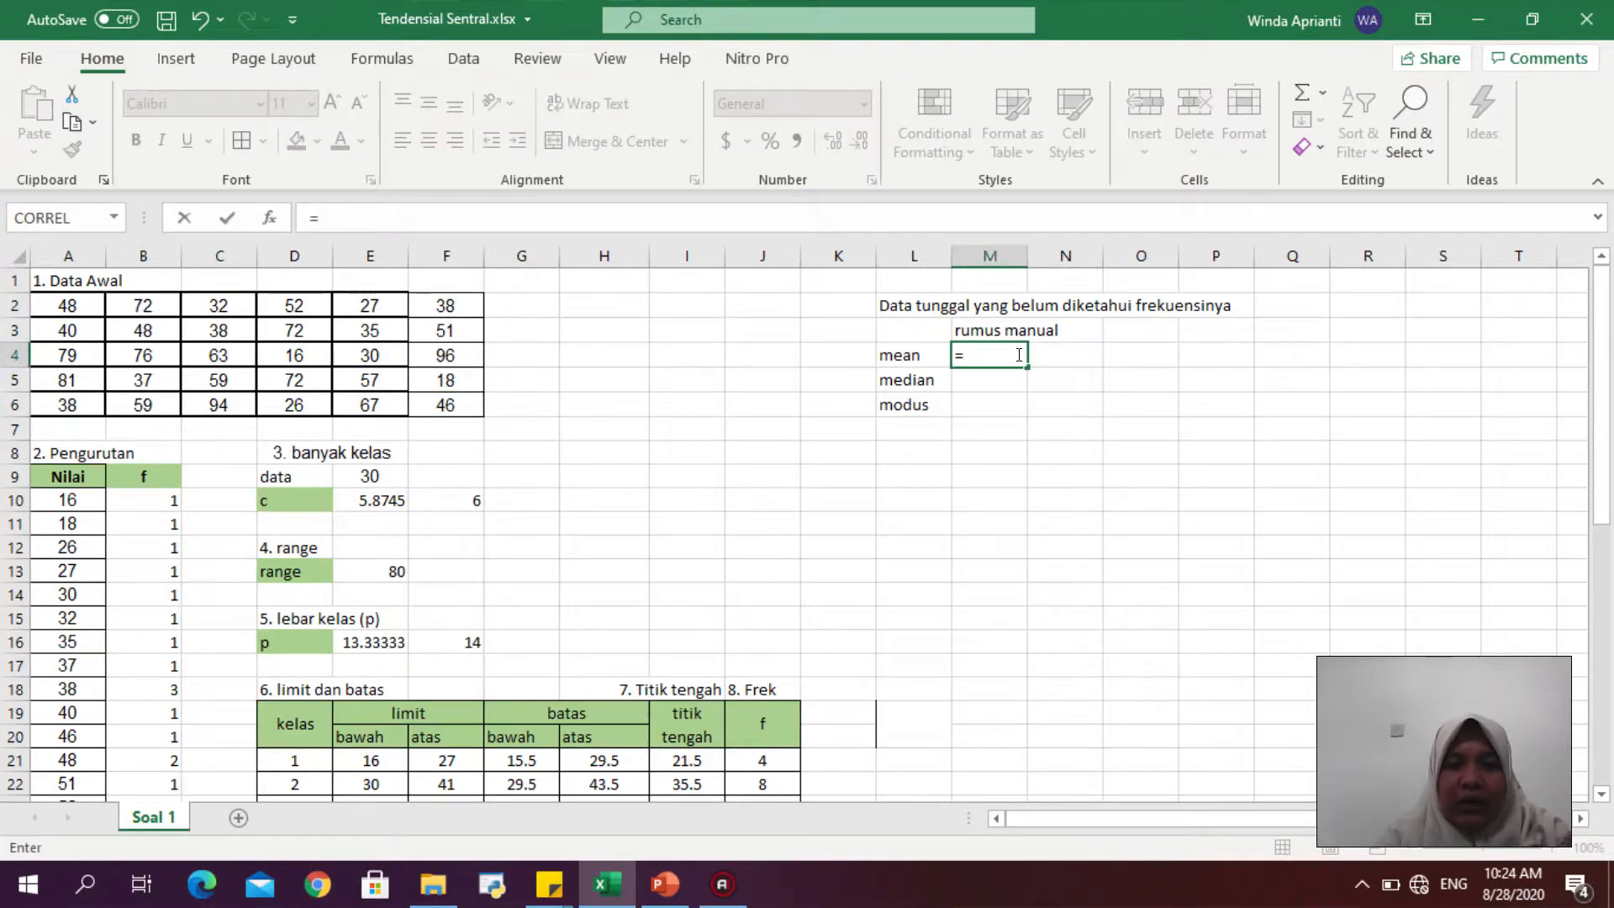
pyautogui.write('sum(')
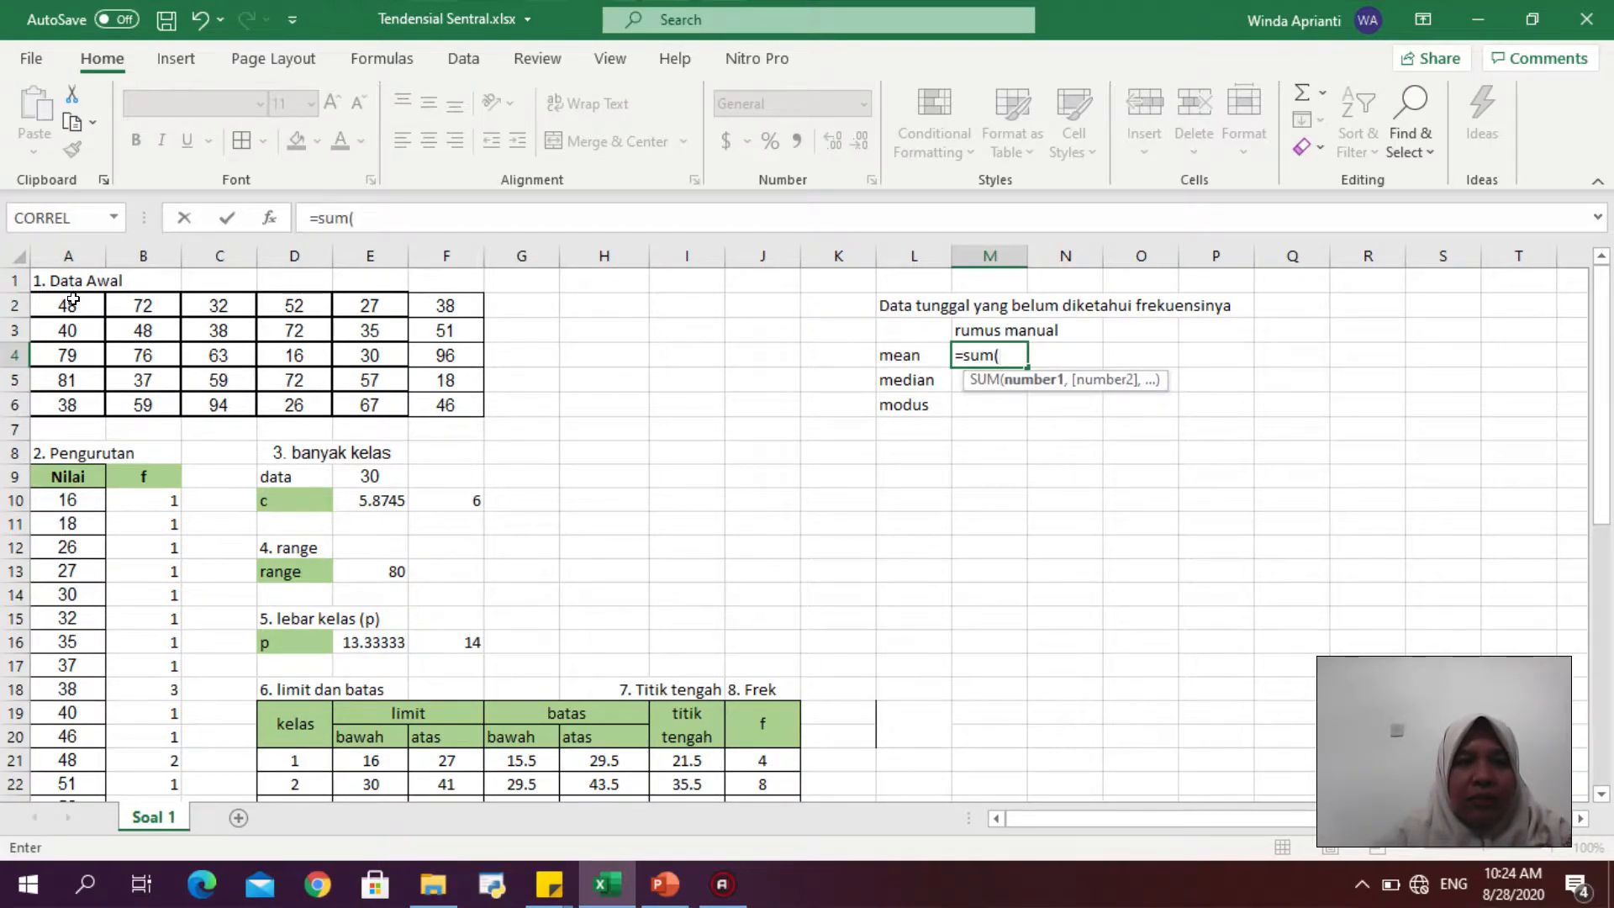
pyautogui.moveTo(73, 299); pyautogui.dragTo(435, 399)
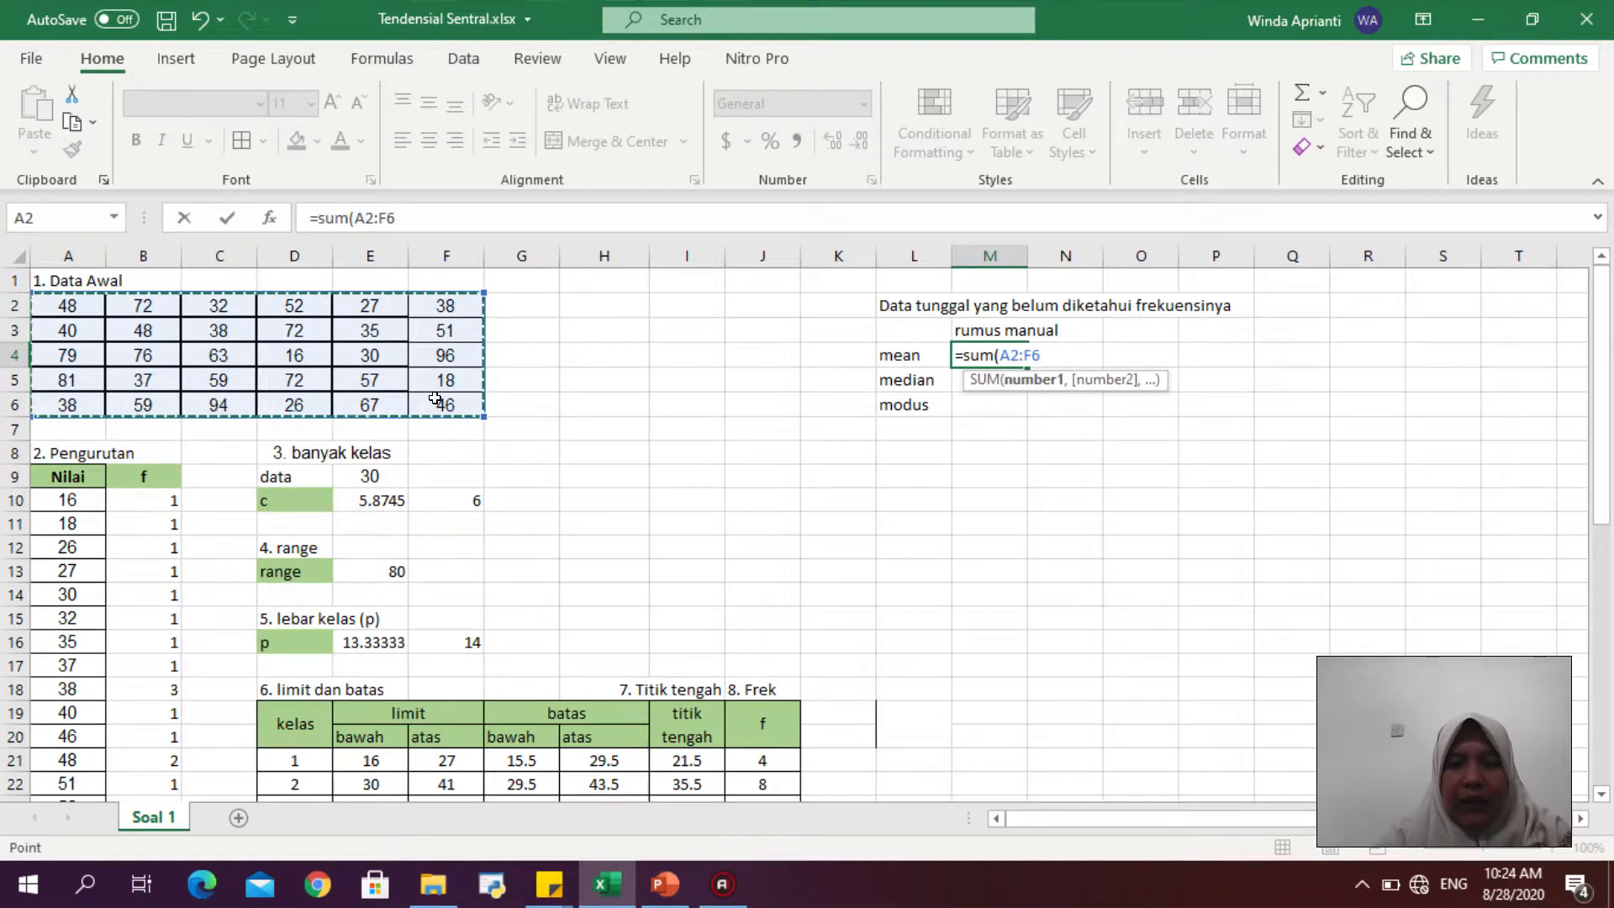
pyautogui.write(')/')
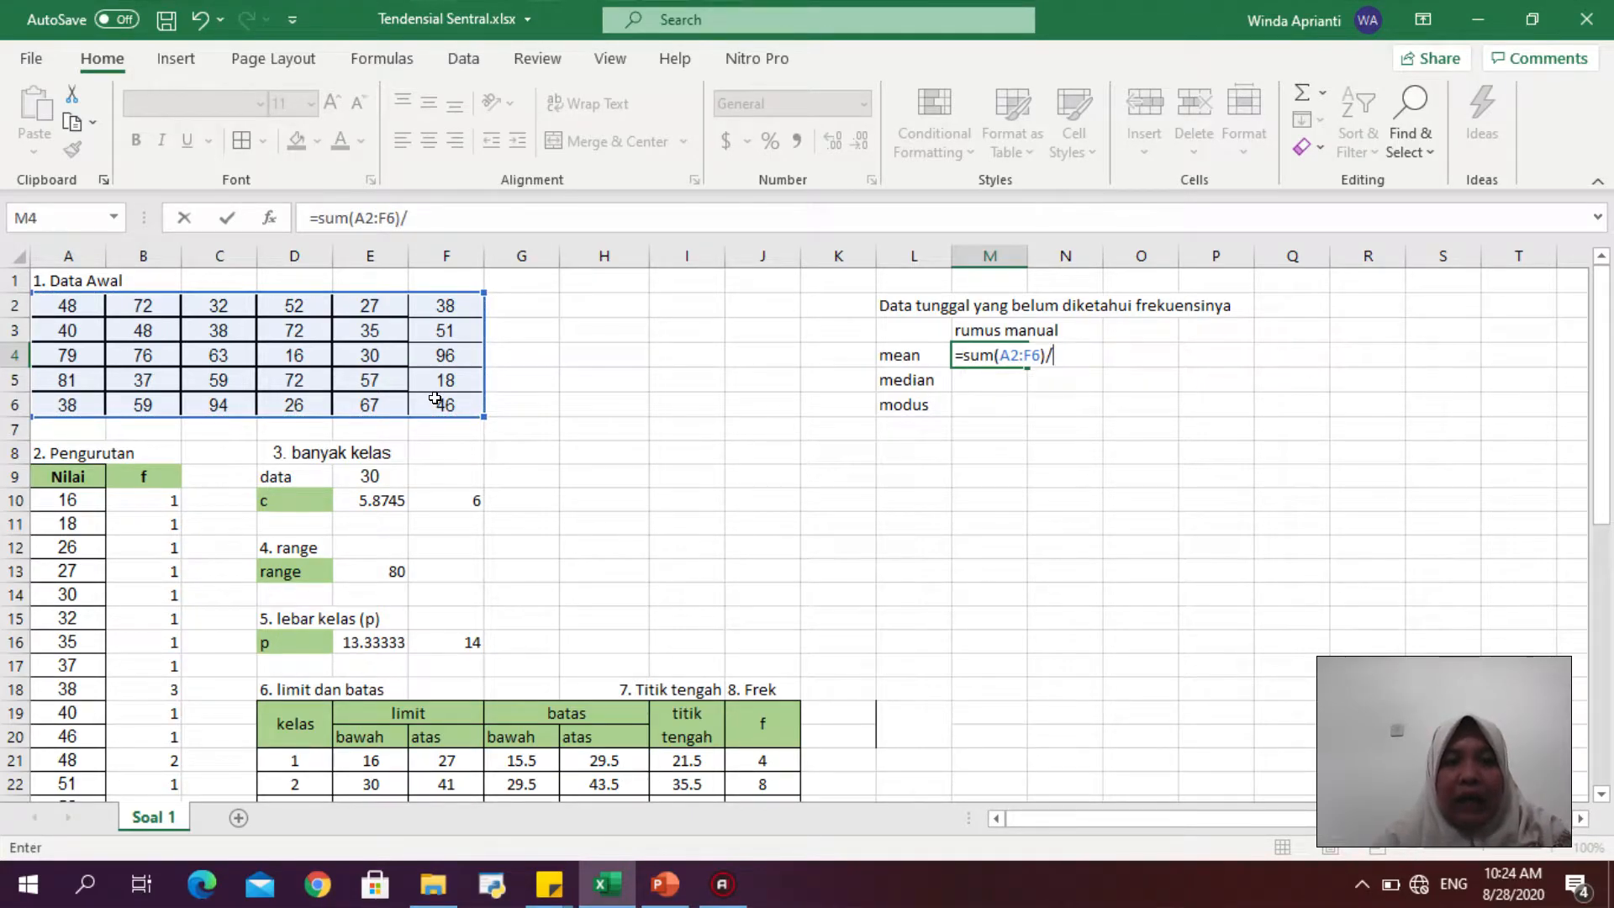
pyautogui.write('30')
pyautogui.press('Return')
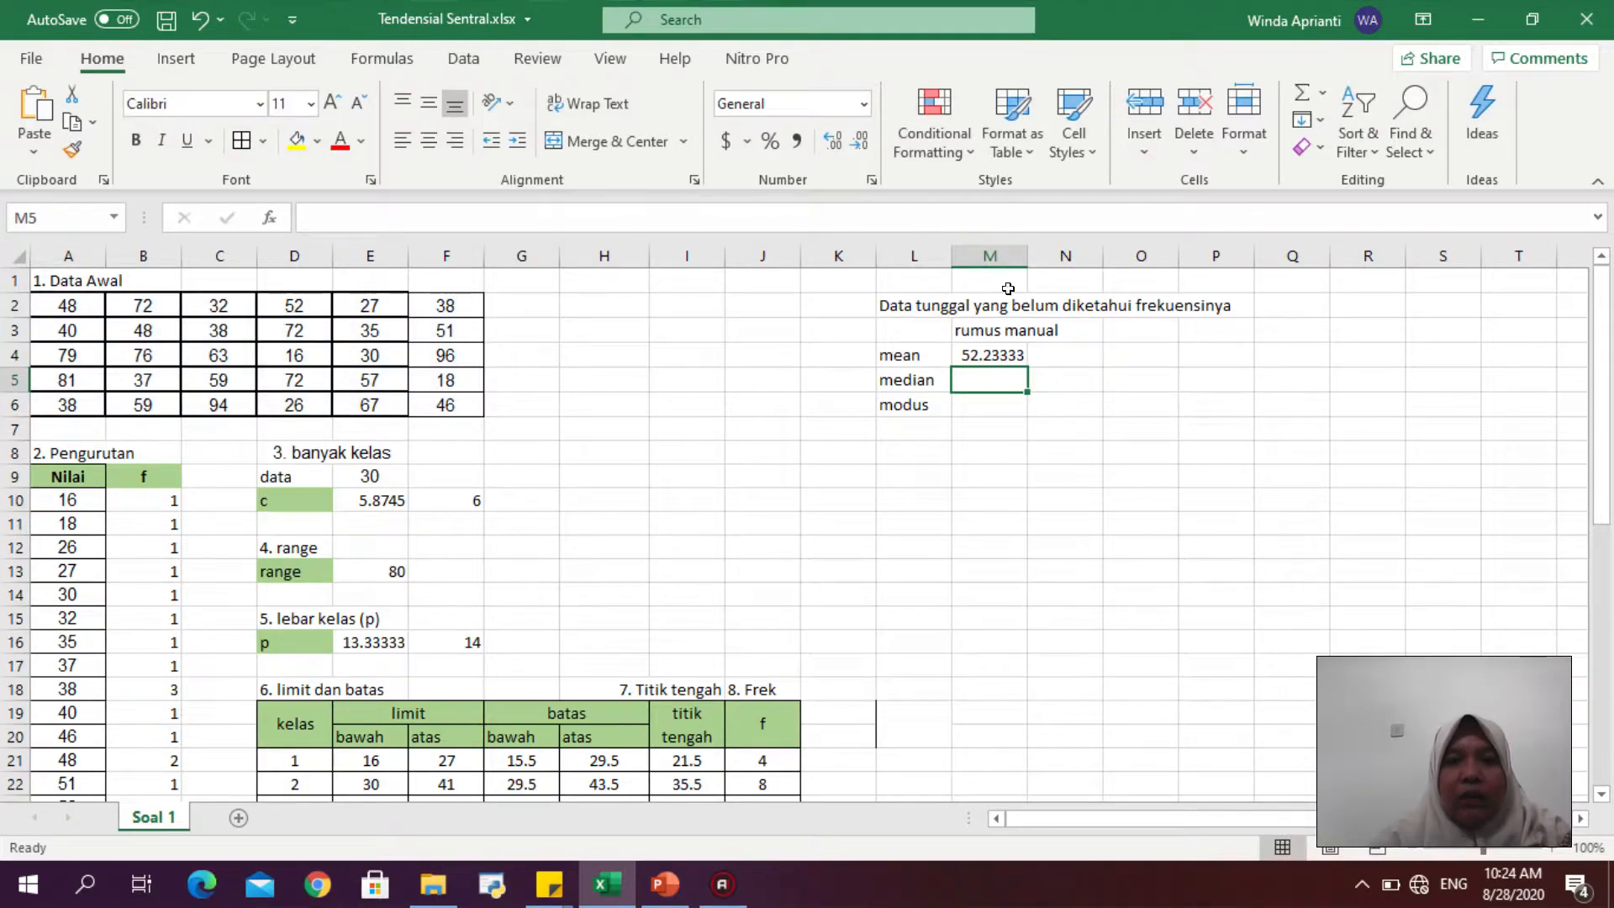
# - Autofit column M so the full mean value shows, then select the median cell M5
pyautogui.click(999, 350)
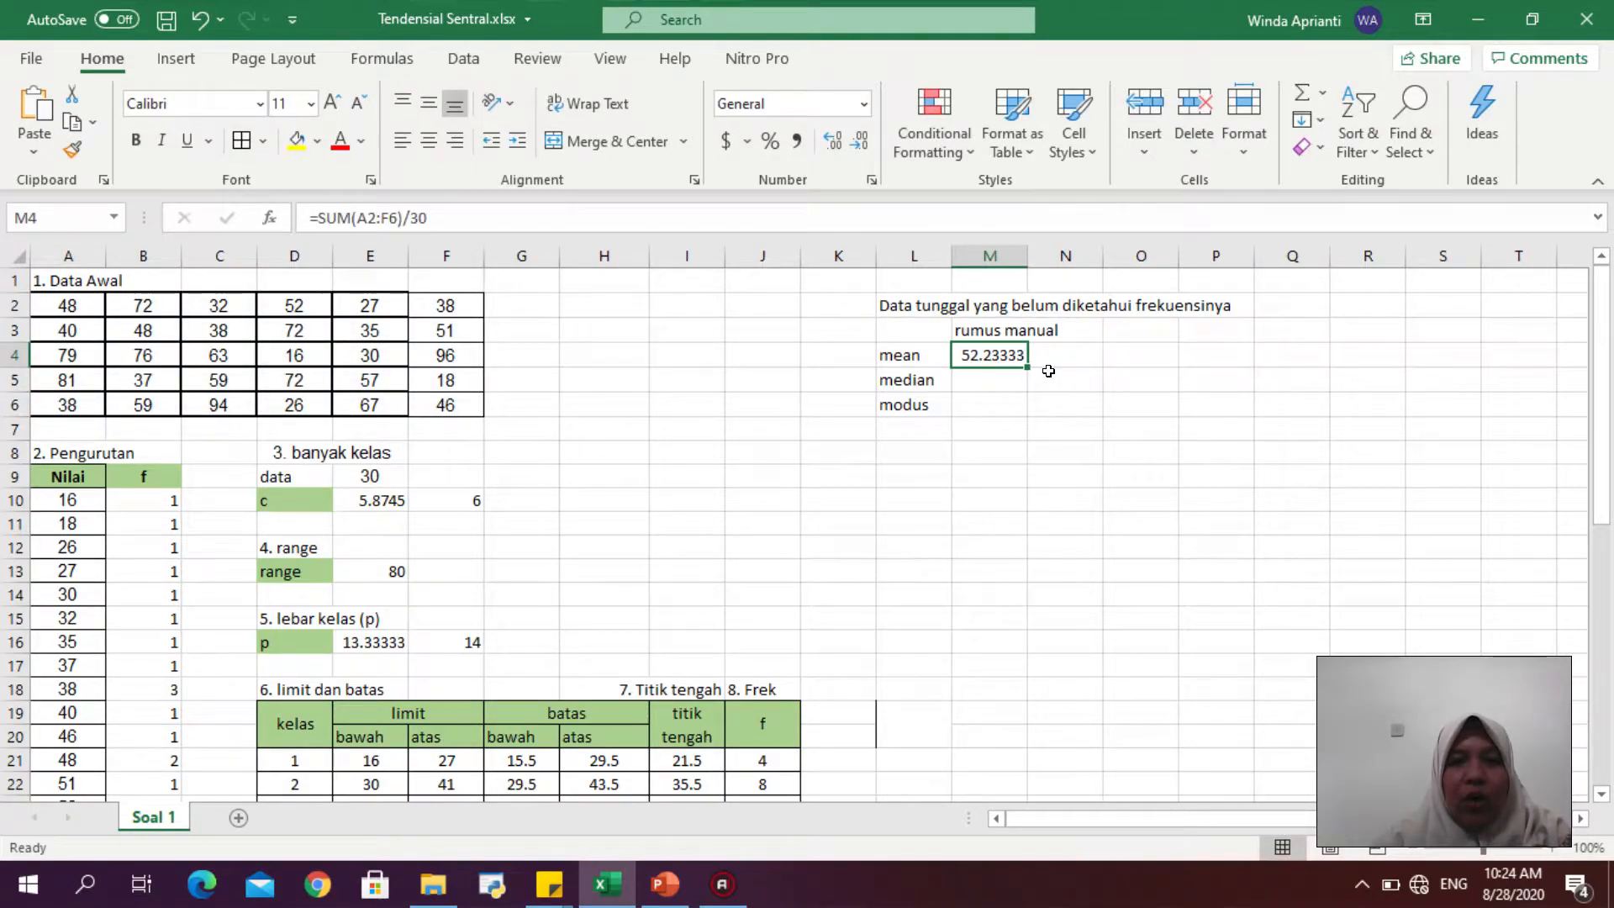
pyautogui.doubleClick(1027, 256)
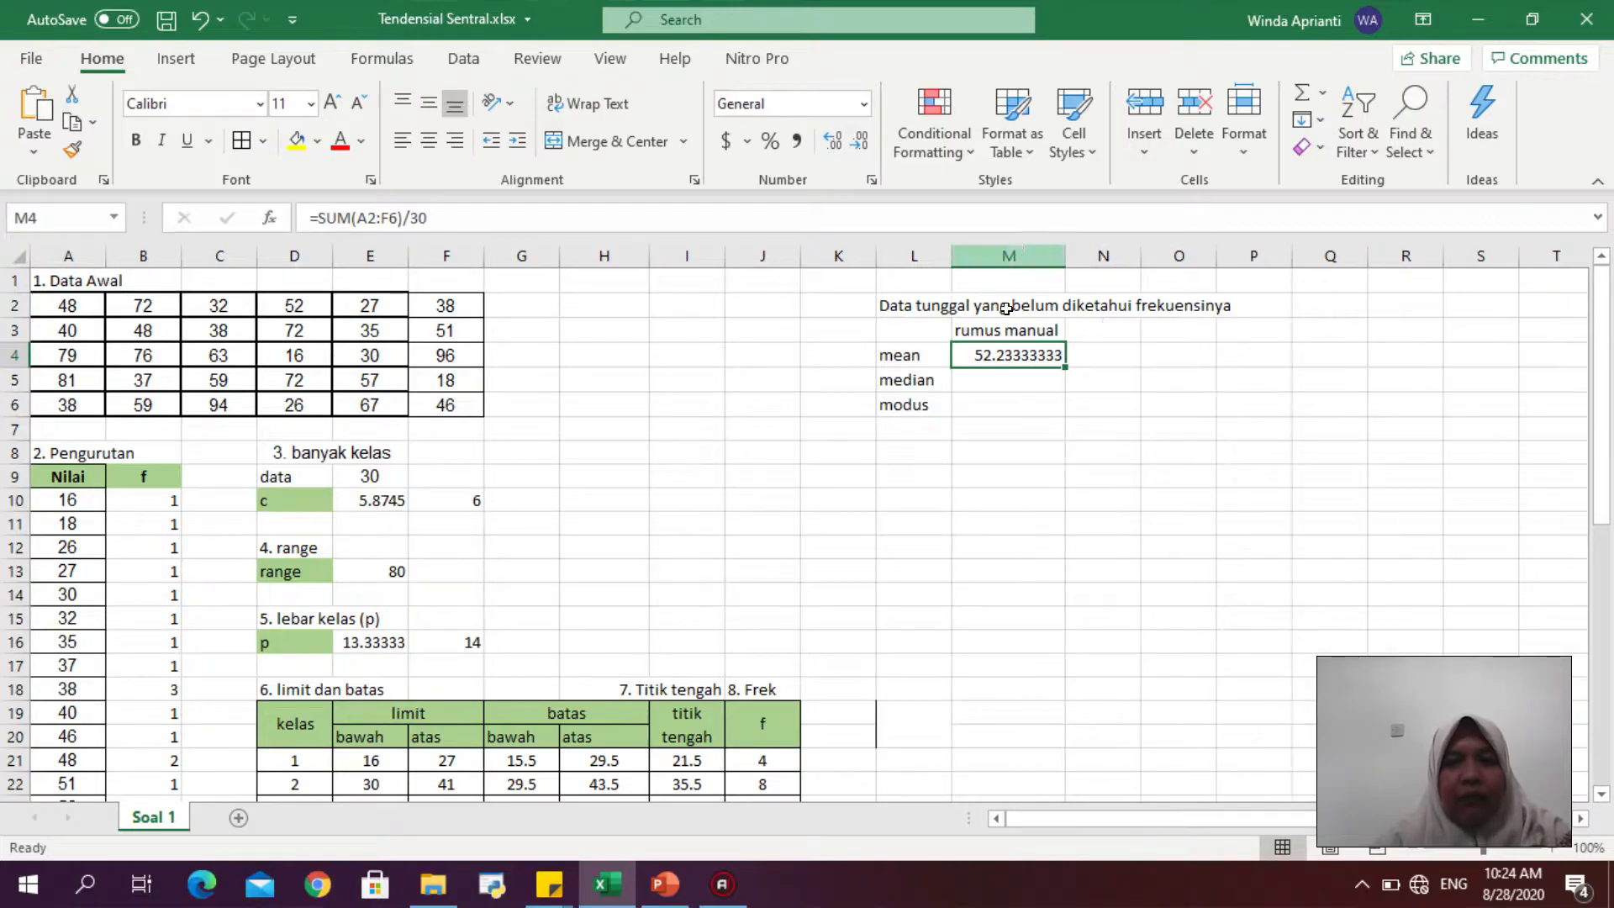
pyautogui.click(1017, 389)
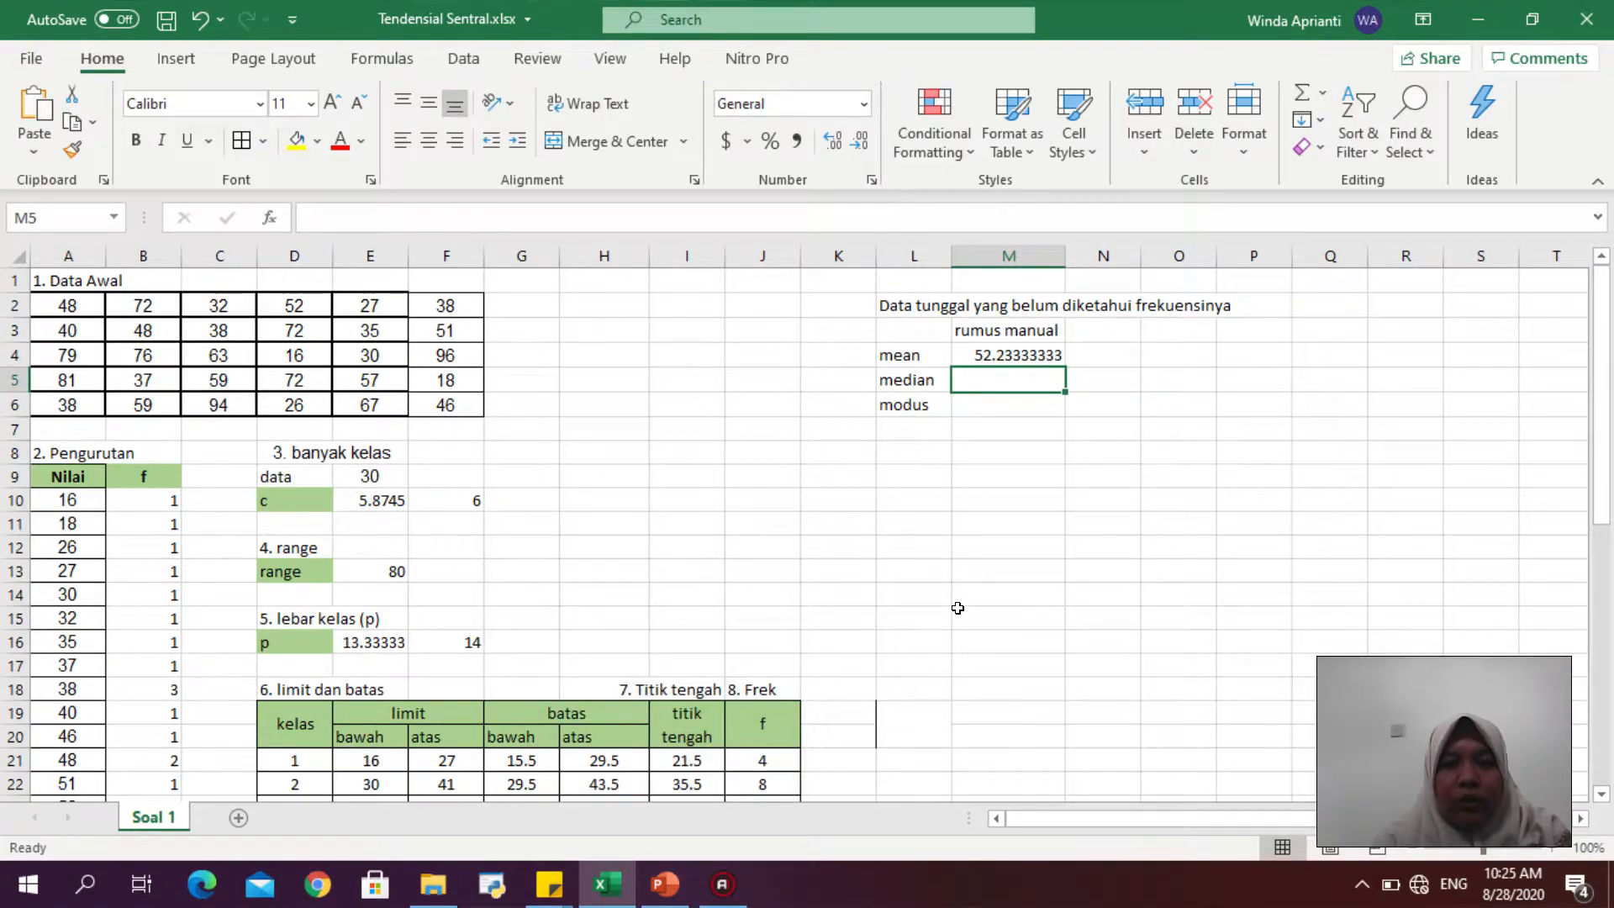
# - Review the Median formula slide in the presentation, then return to the workbook
pyautogui.click(665, 883)
pyautogui.click(182, 536)
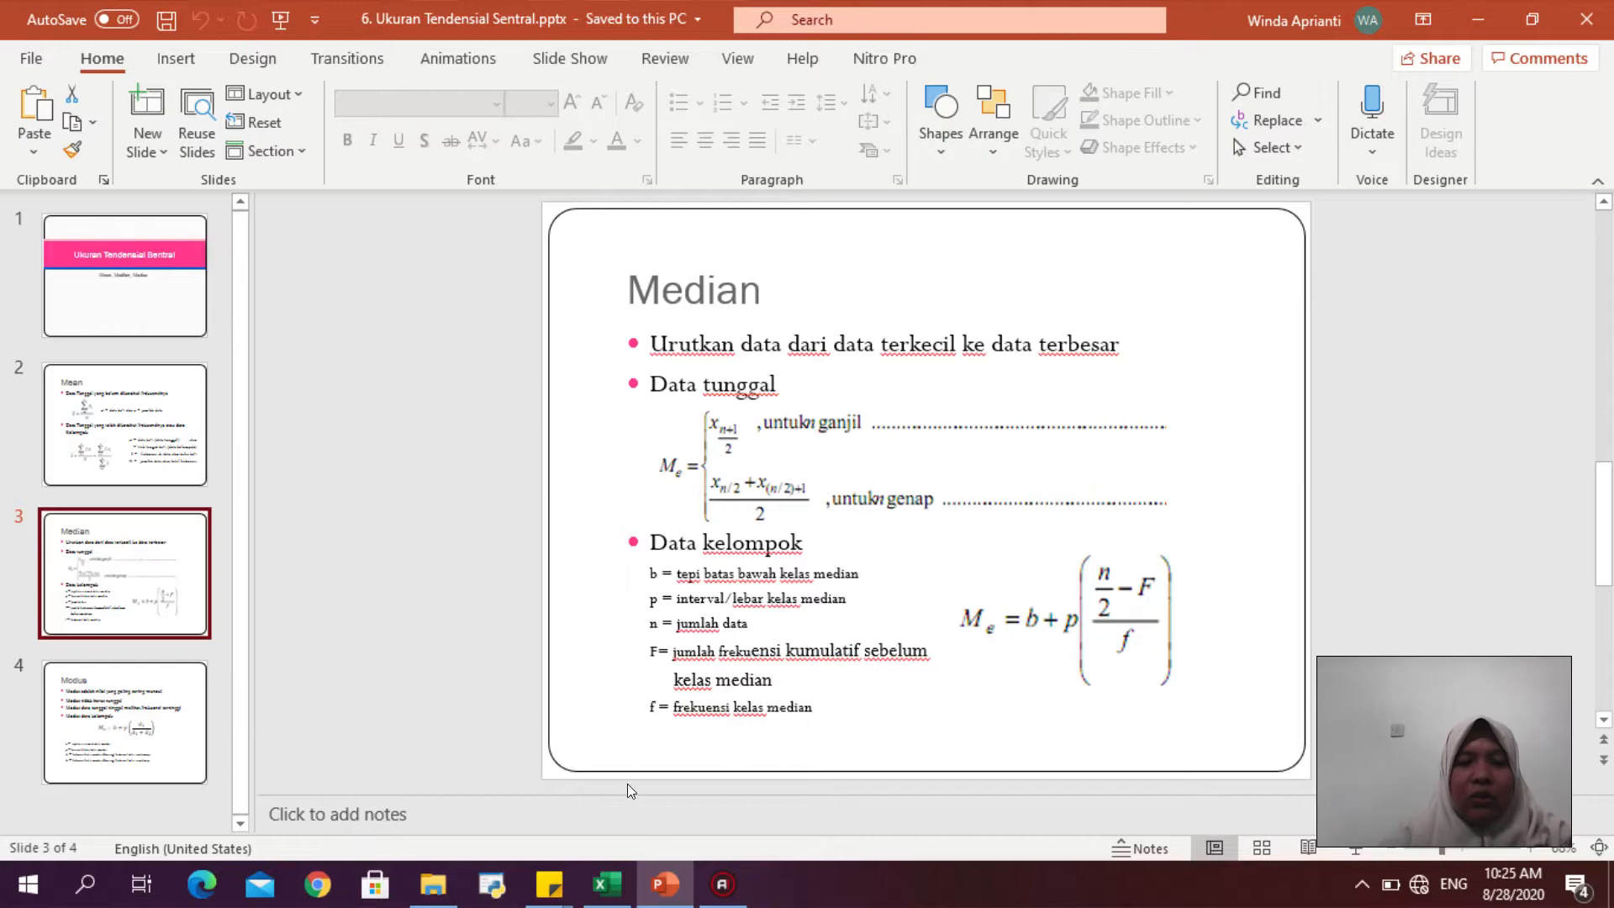
pyautogui.click(607, 884)
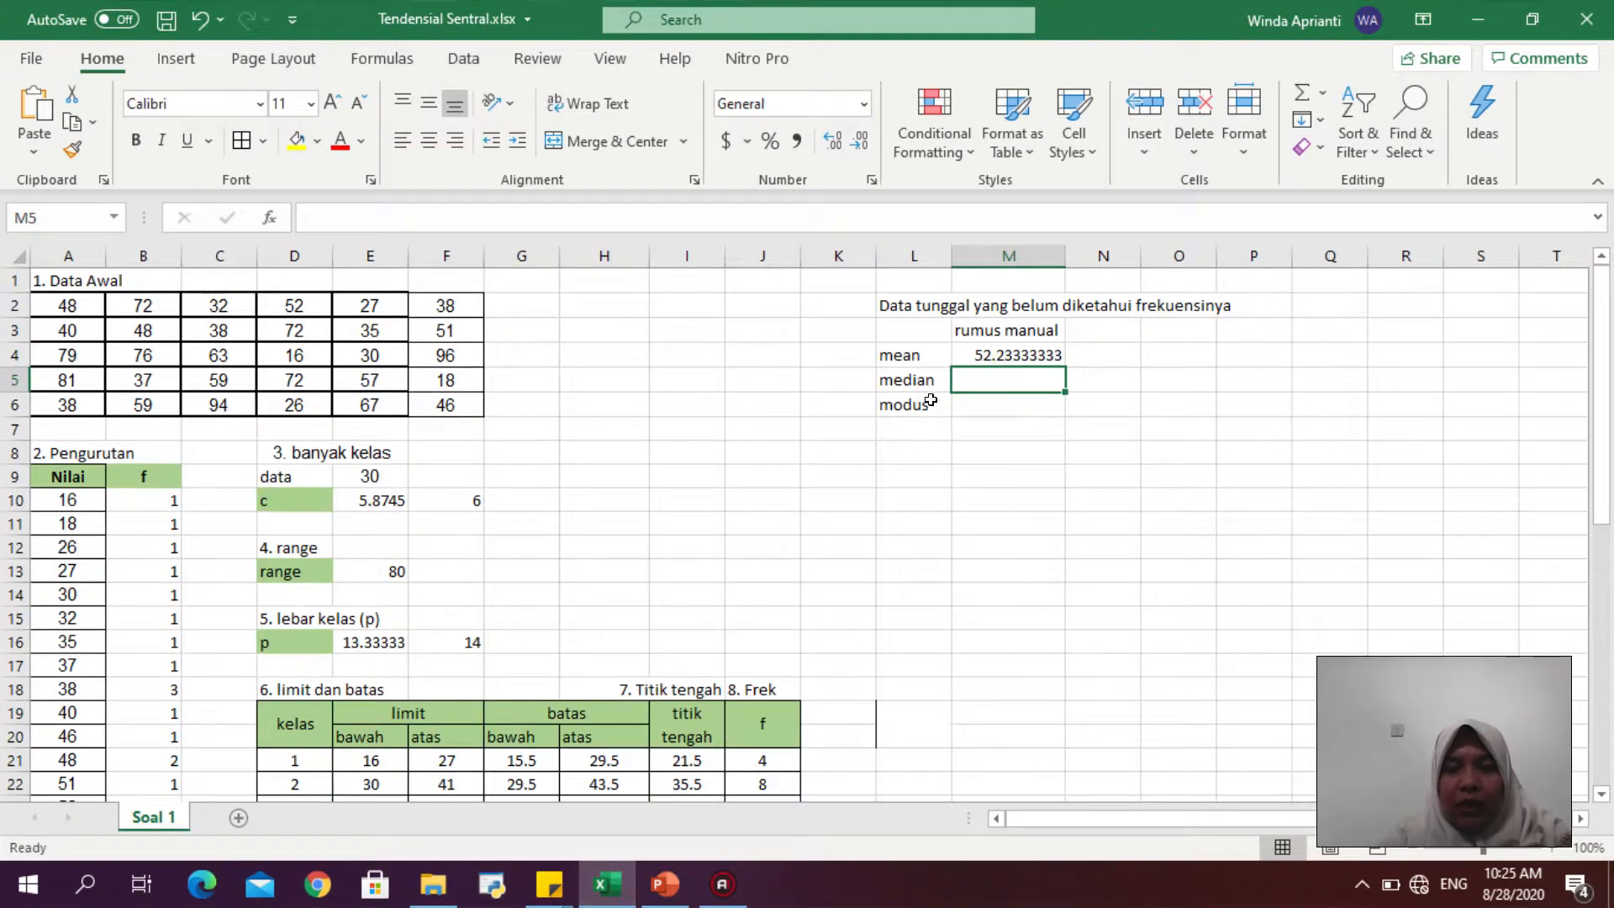
pyautogui.click(893, 398)
pyautogui.moveTo(890, 394); pyautogui.dragTo(923, 664)
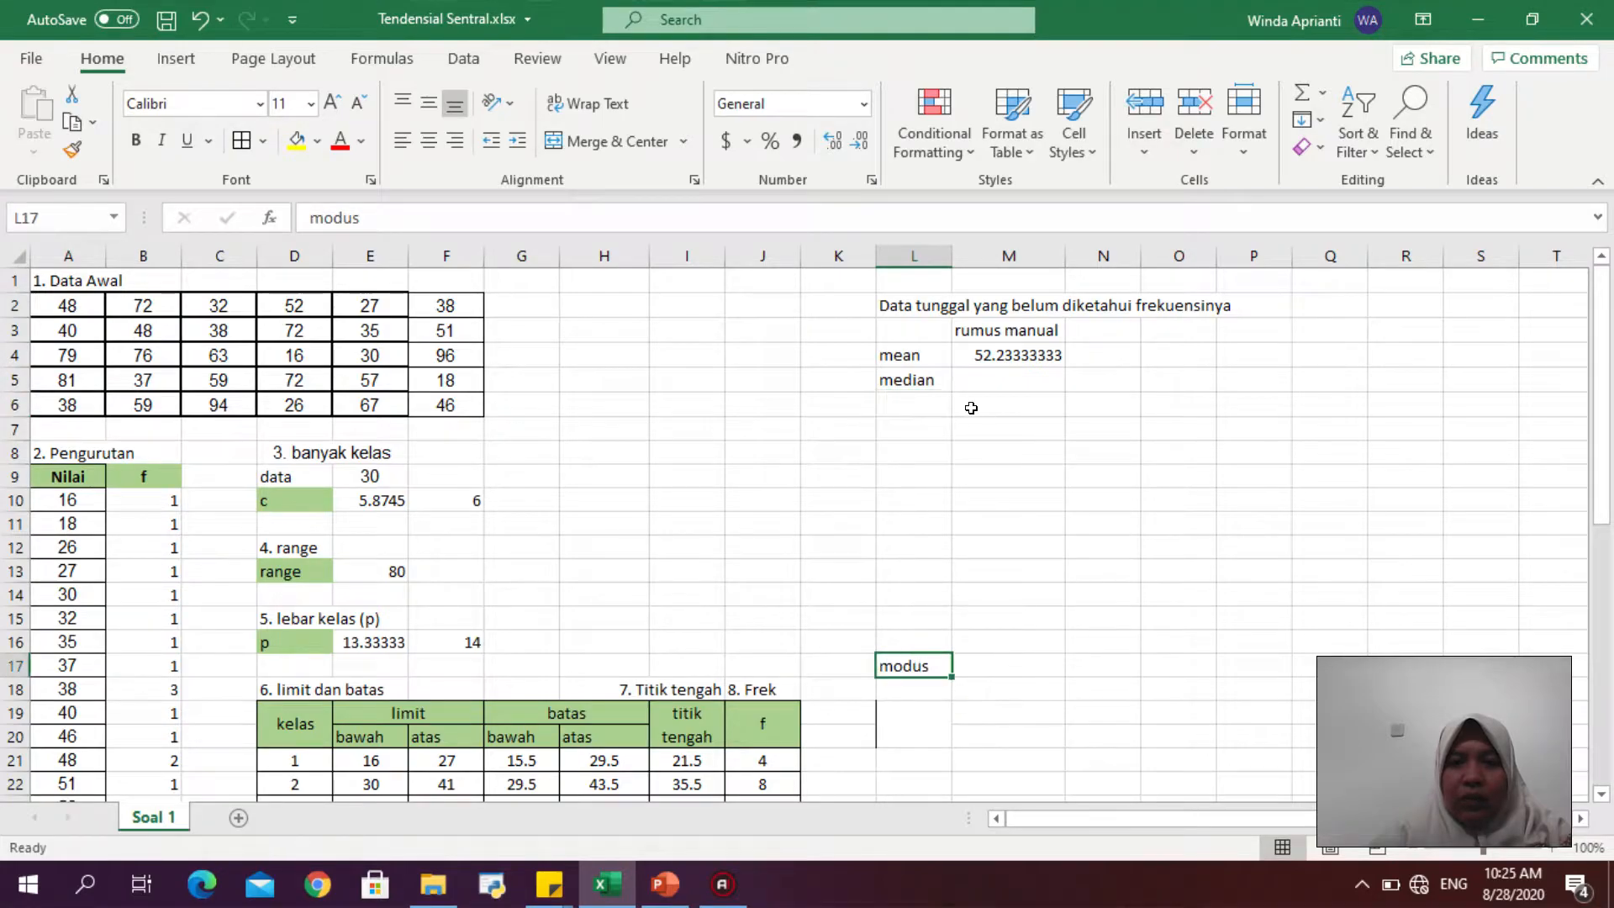
pyautogui.click(897, 399)
pyautogui.write('cara')
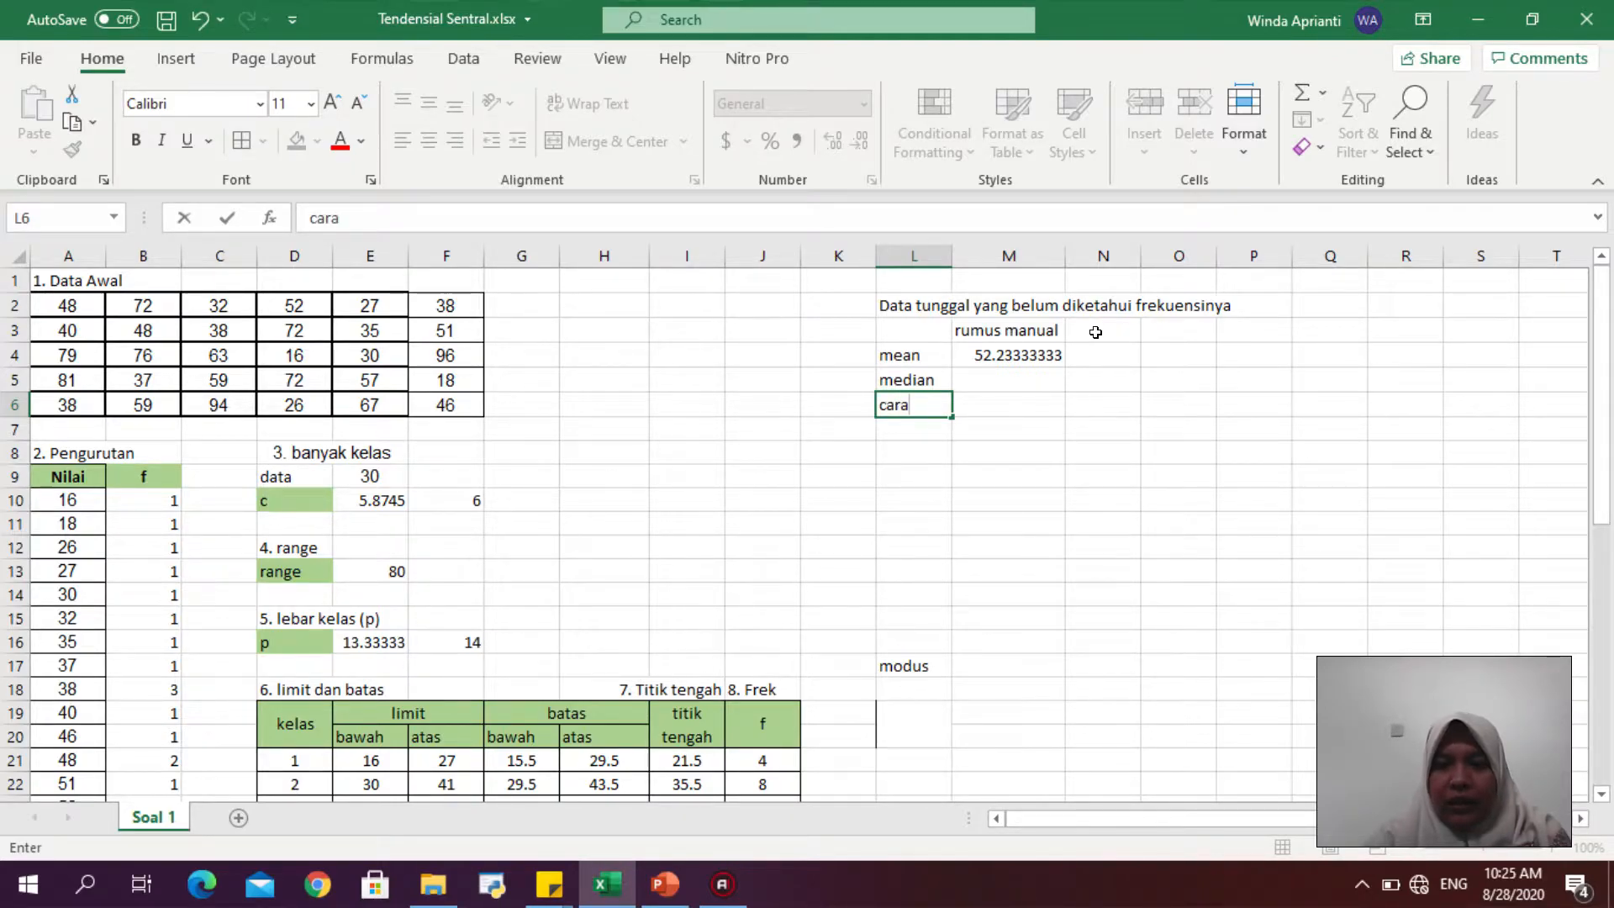
pyautogui.press('BackSpace')
pyautogui.press('BackSpace')
pyautogui.press('BackSpace')
pyautogui.press('BackSpace')
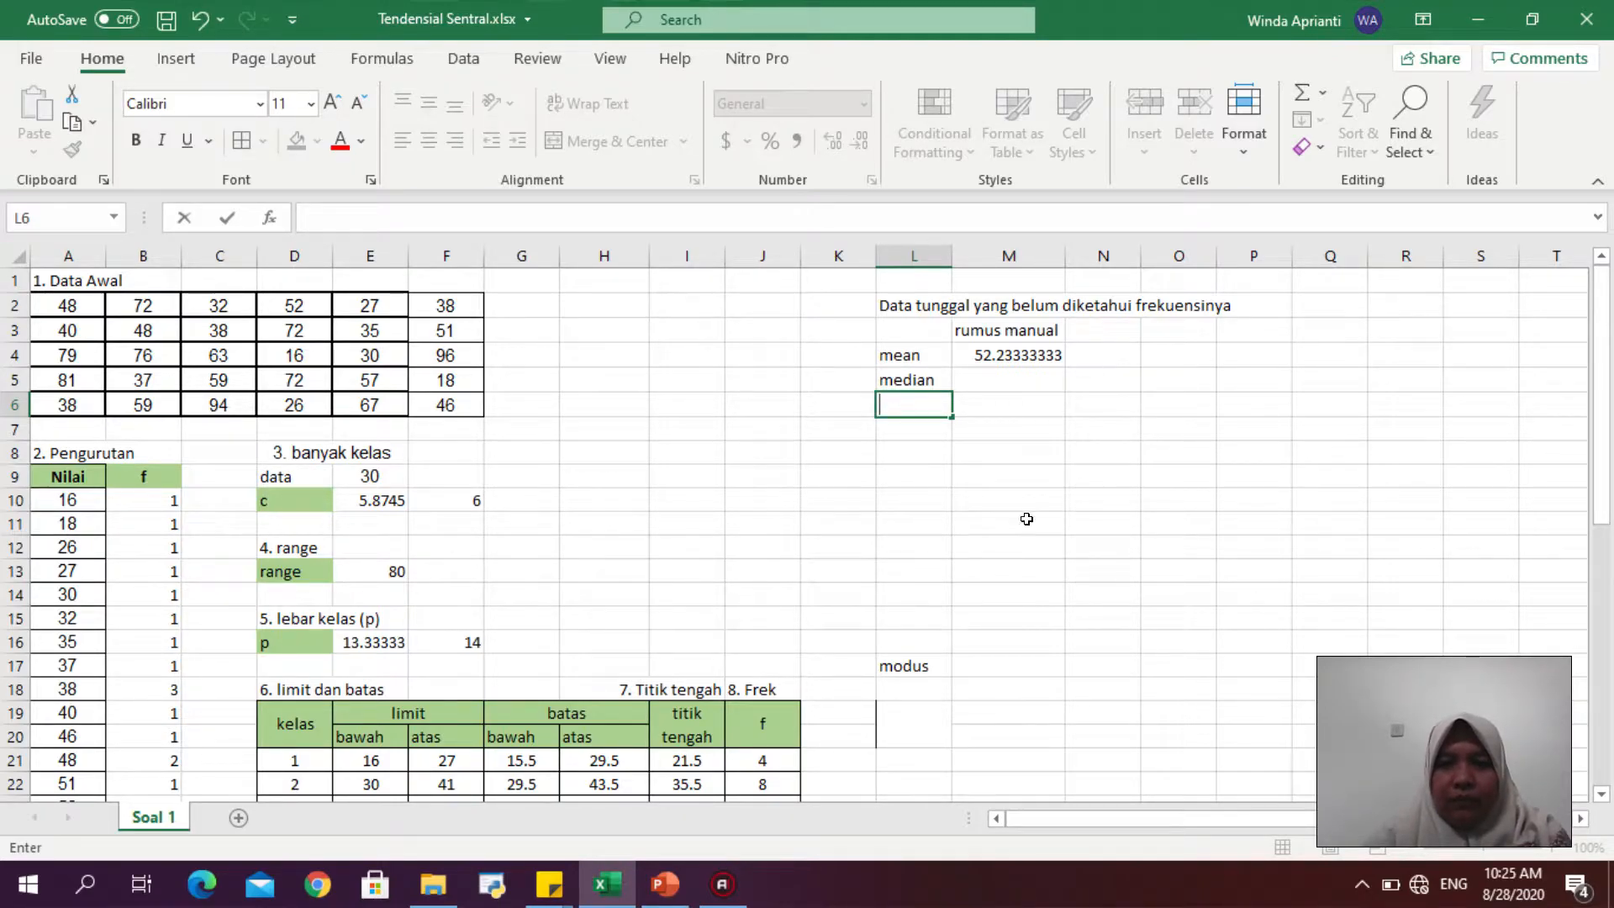
pyautogui.click(1052, 530)
pyautogui.hotkey('ctrl', 'z')
pyautogui.hotkey('ctrl', 'z')
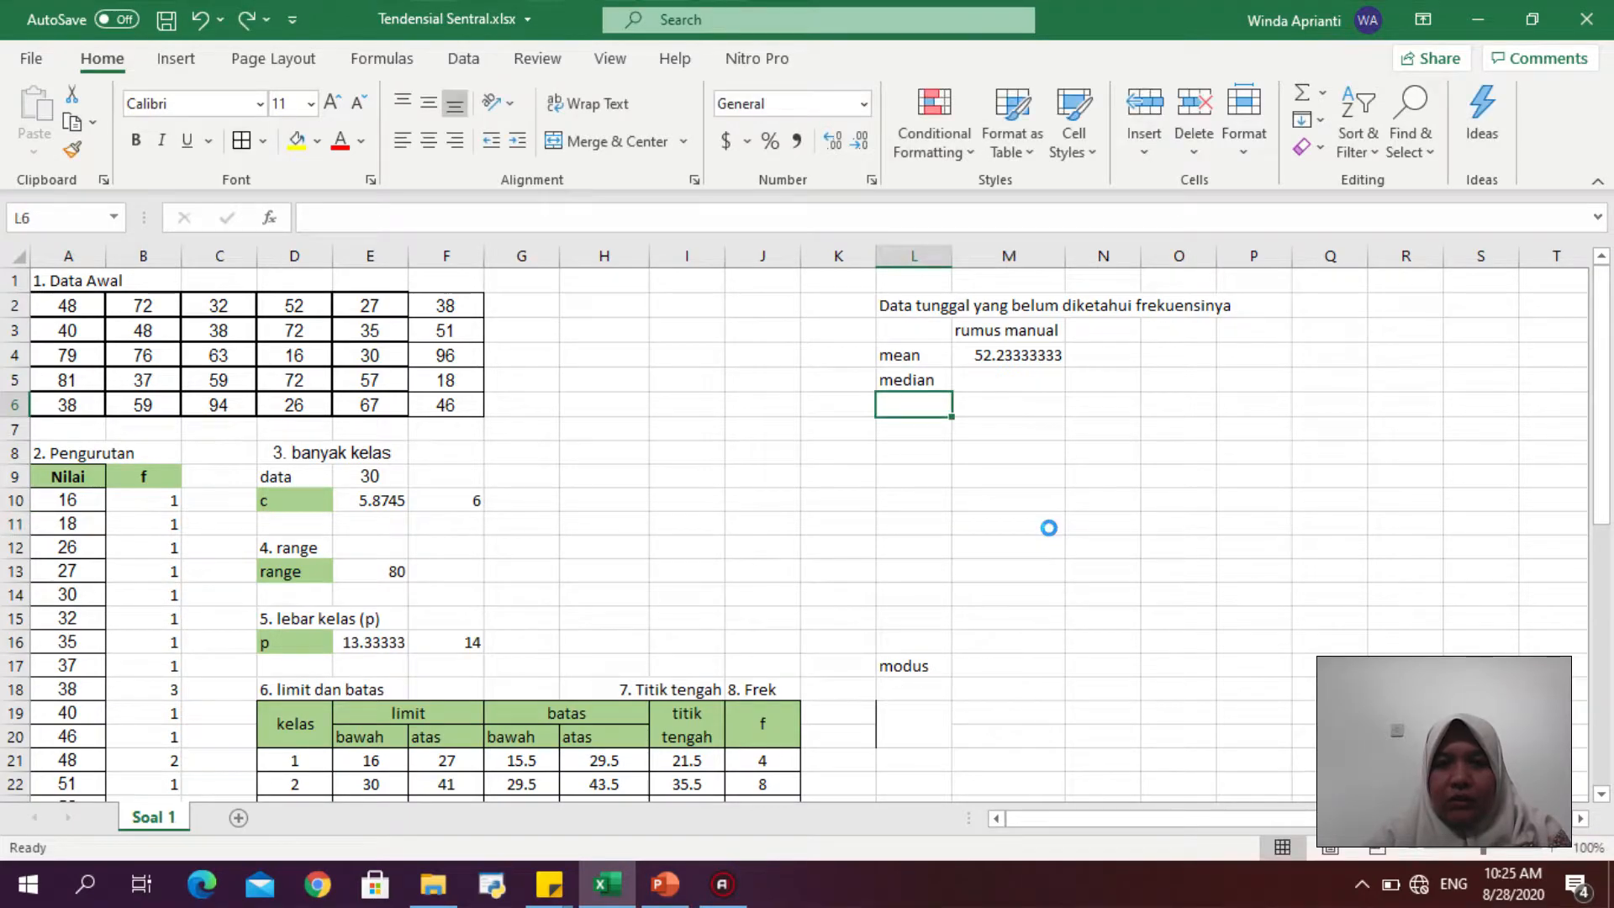
# - Enter the note "cara median" in cell L8
pyautogui.click(907, 455)
pyautogui.write('cara median')
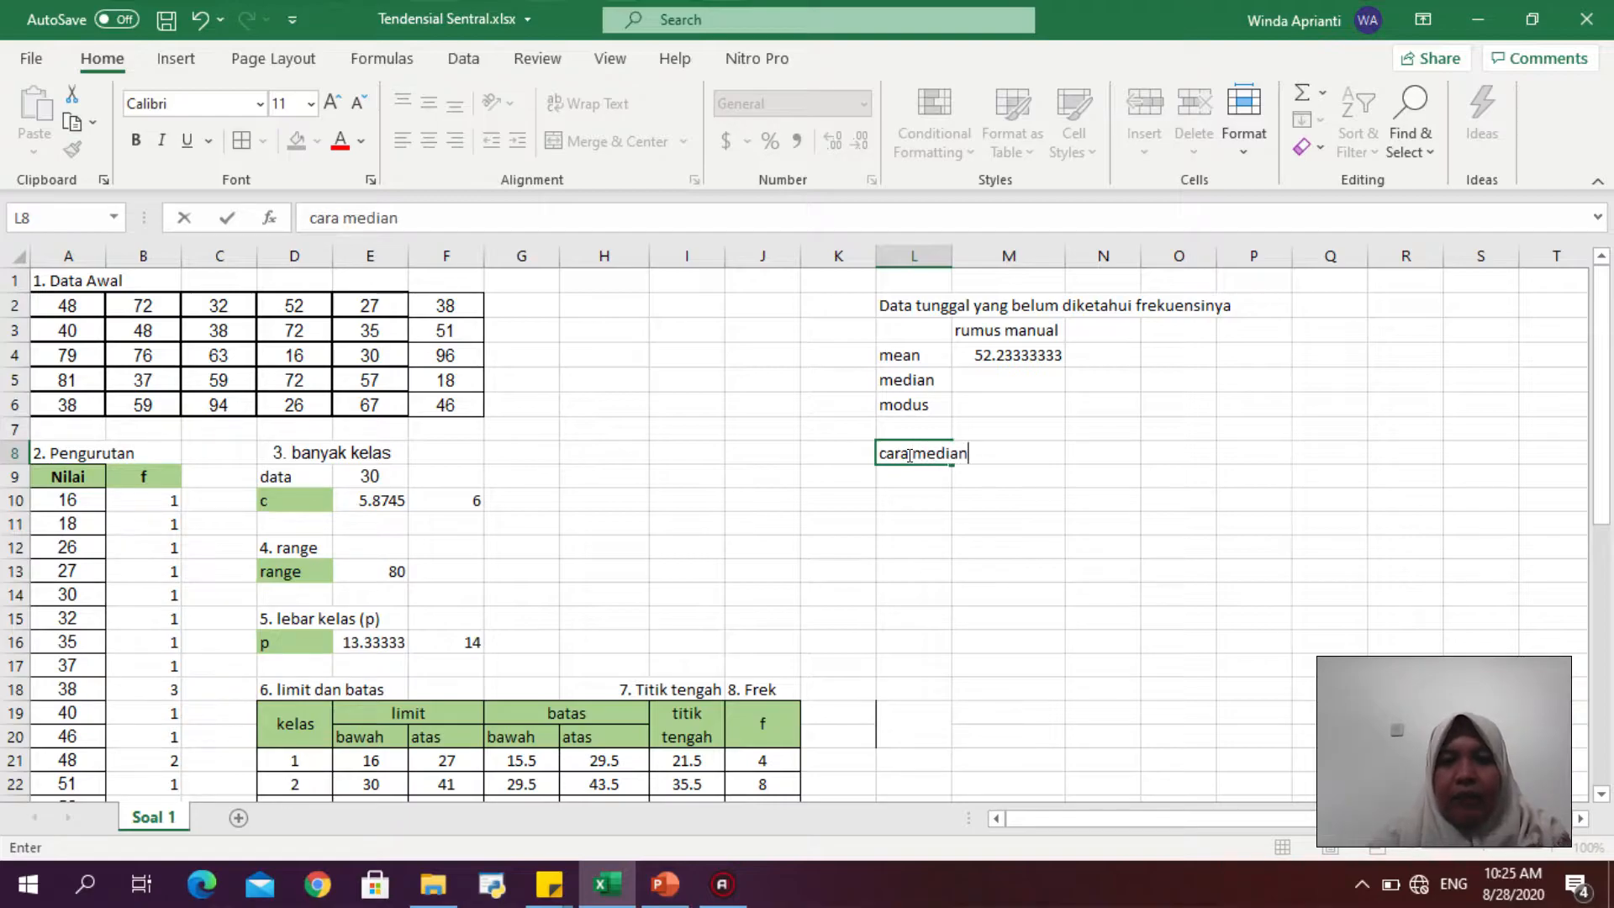
pyautogui.press('Return')
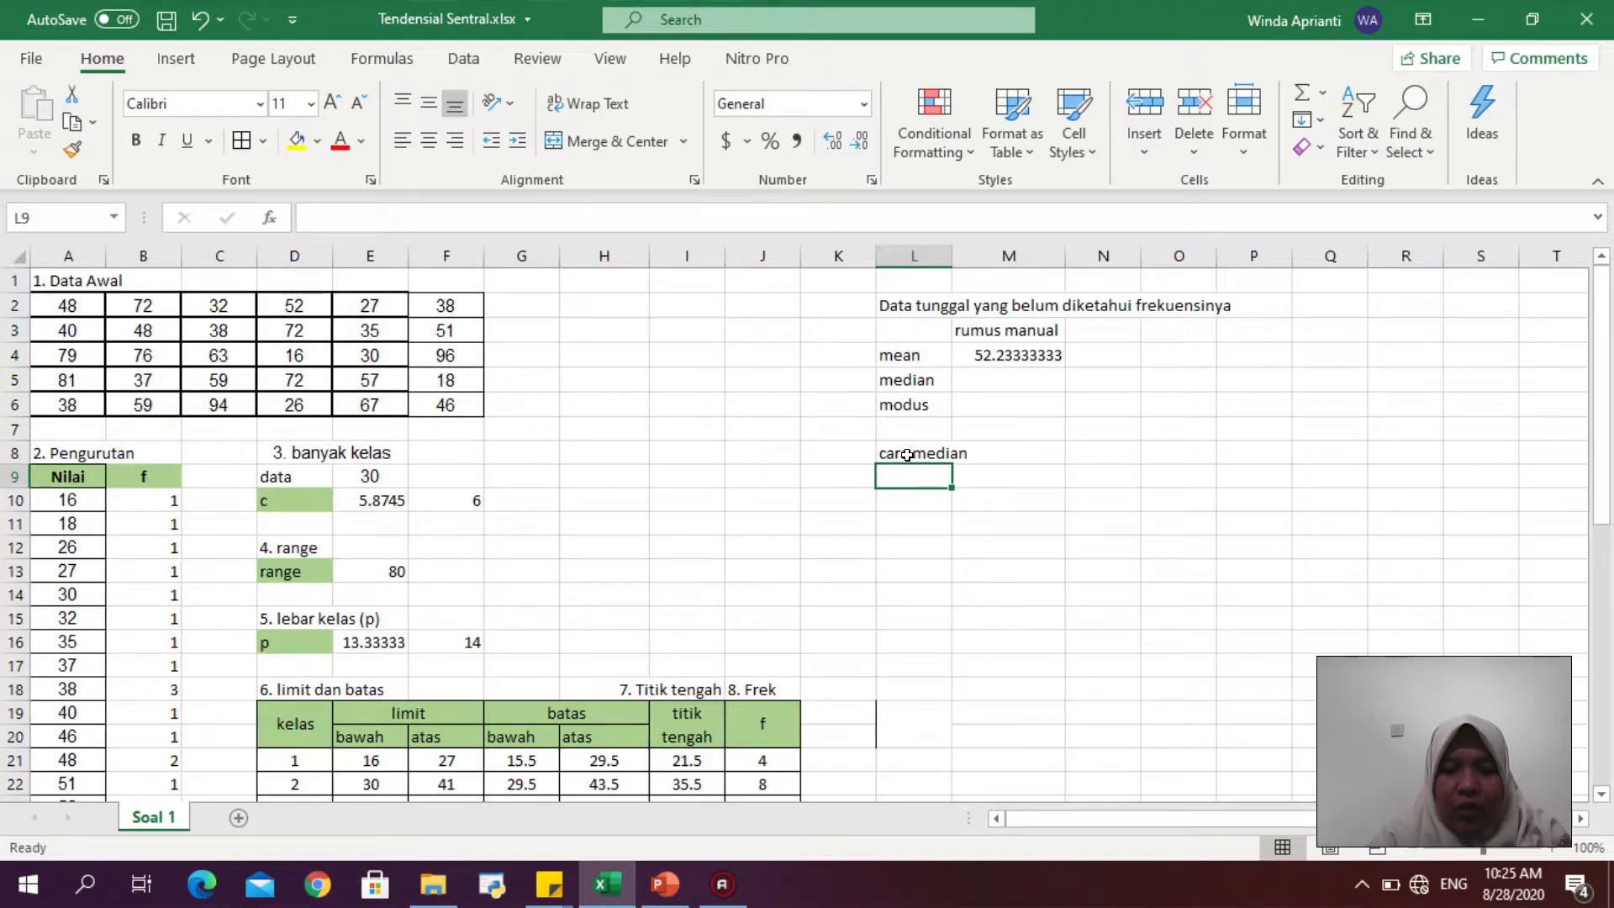
# - Enter the median position labels "x_n/2" in L9 and "x_(n/2)+1" in L10
pyautogui.write('x_n')
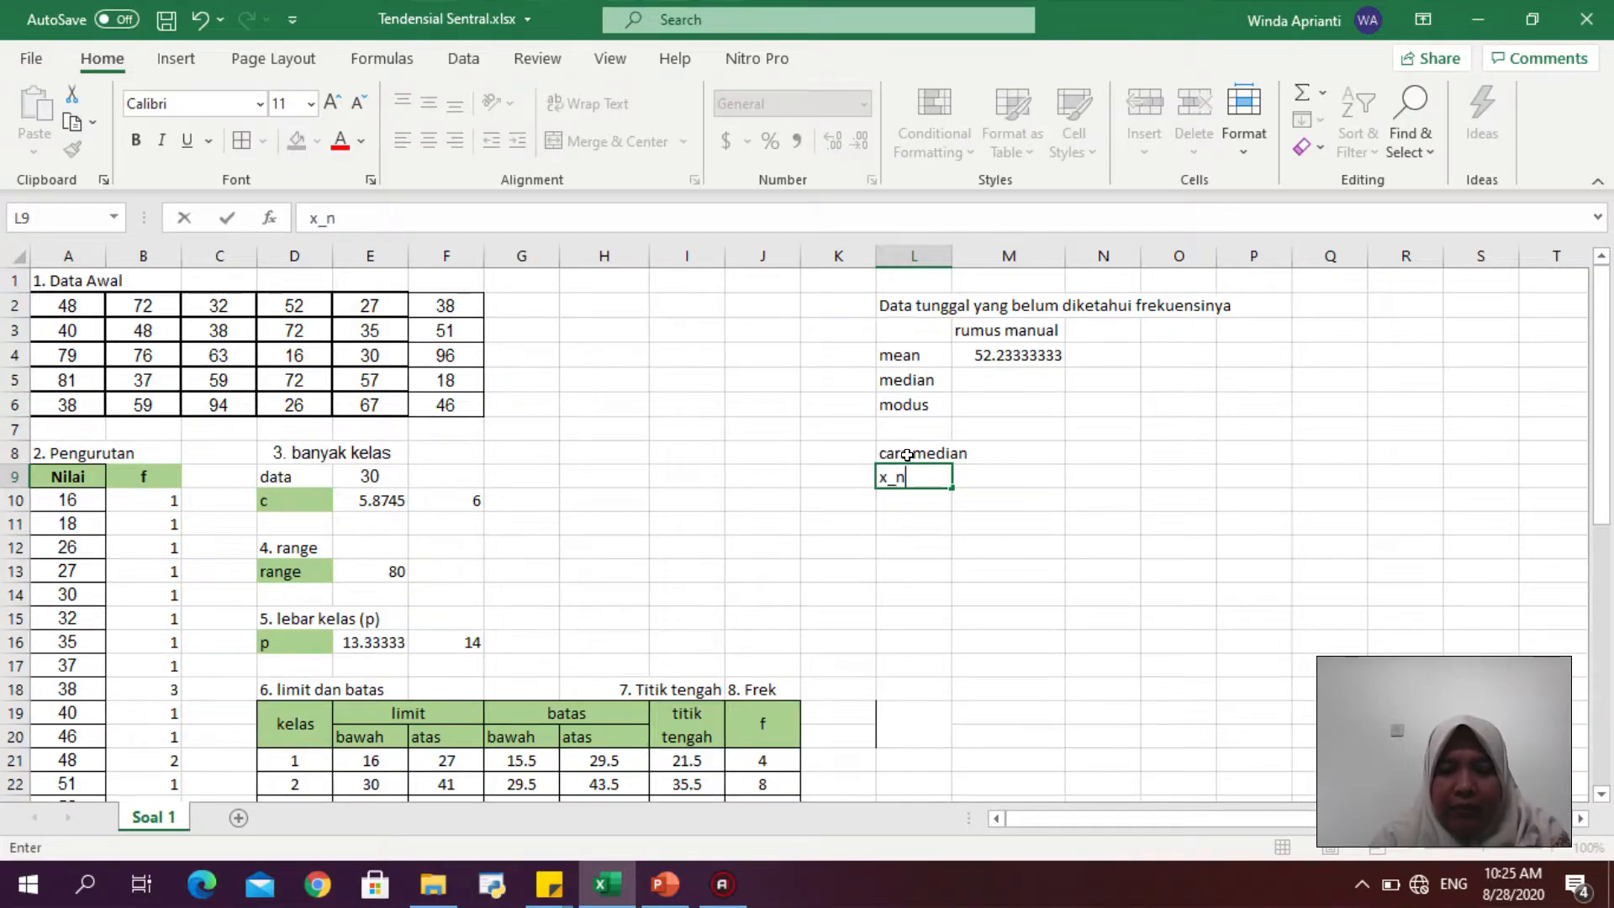
pyautogui.write('/2')
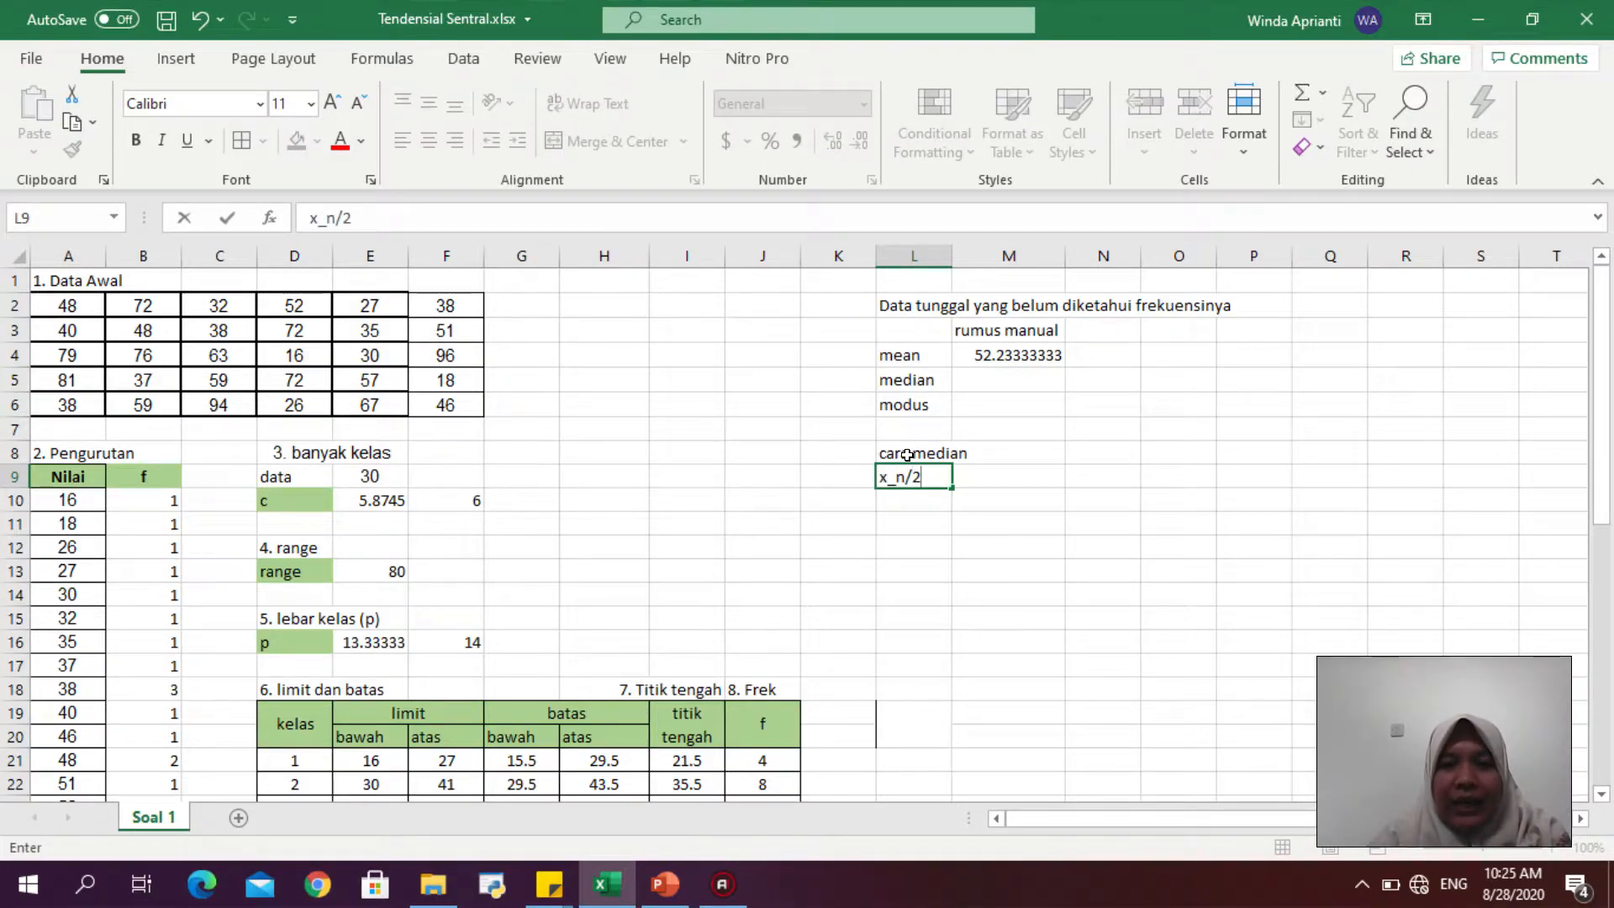
pyautogui.press('Return')
pyautogui.write('x_')
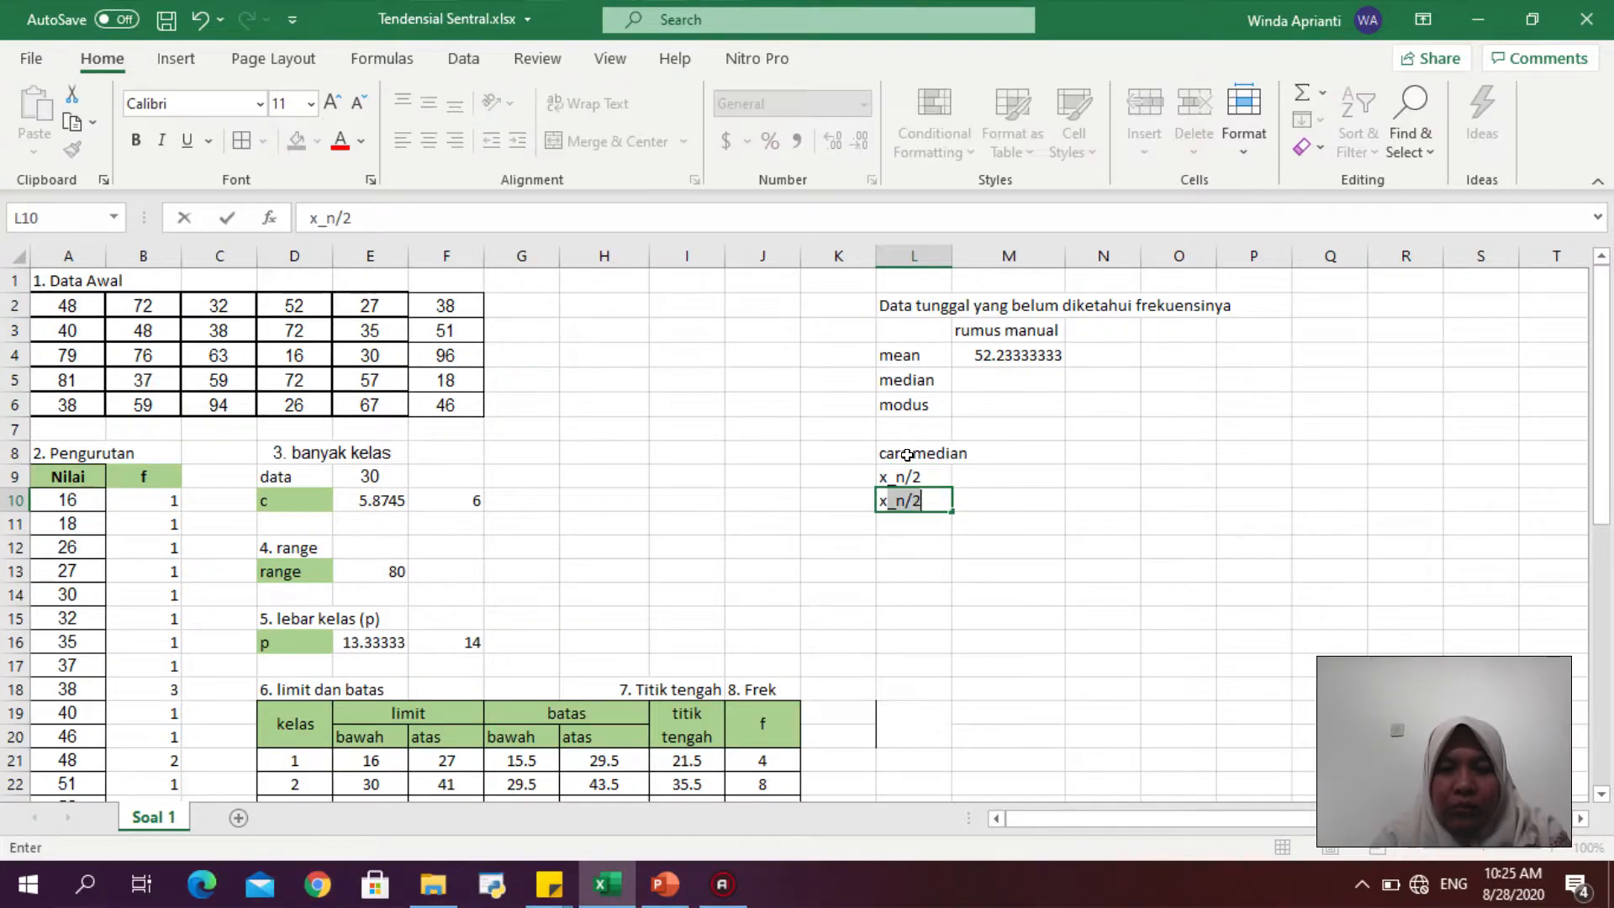
pyautogui.write('(n/2)+1')
pyautogui.press('Return')
# - Enter the positions "x_15" and "x_16" in M9 and M10 beside the labels
pyautogui.press('Up')
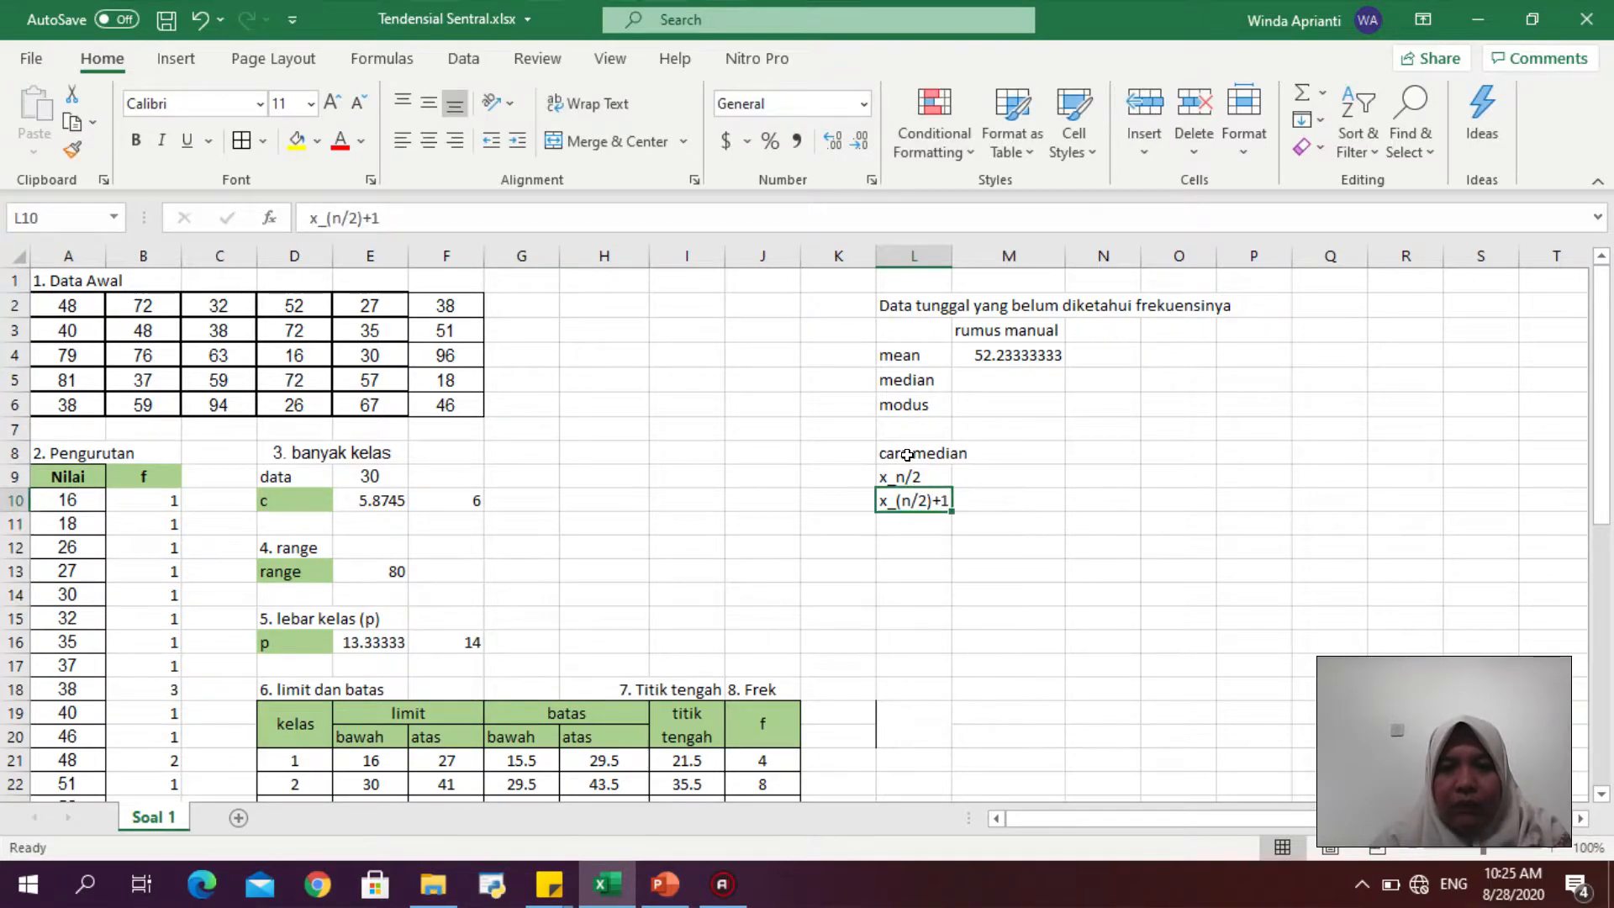
pyautogui.press('Up')
pyautogui.press('Right')
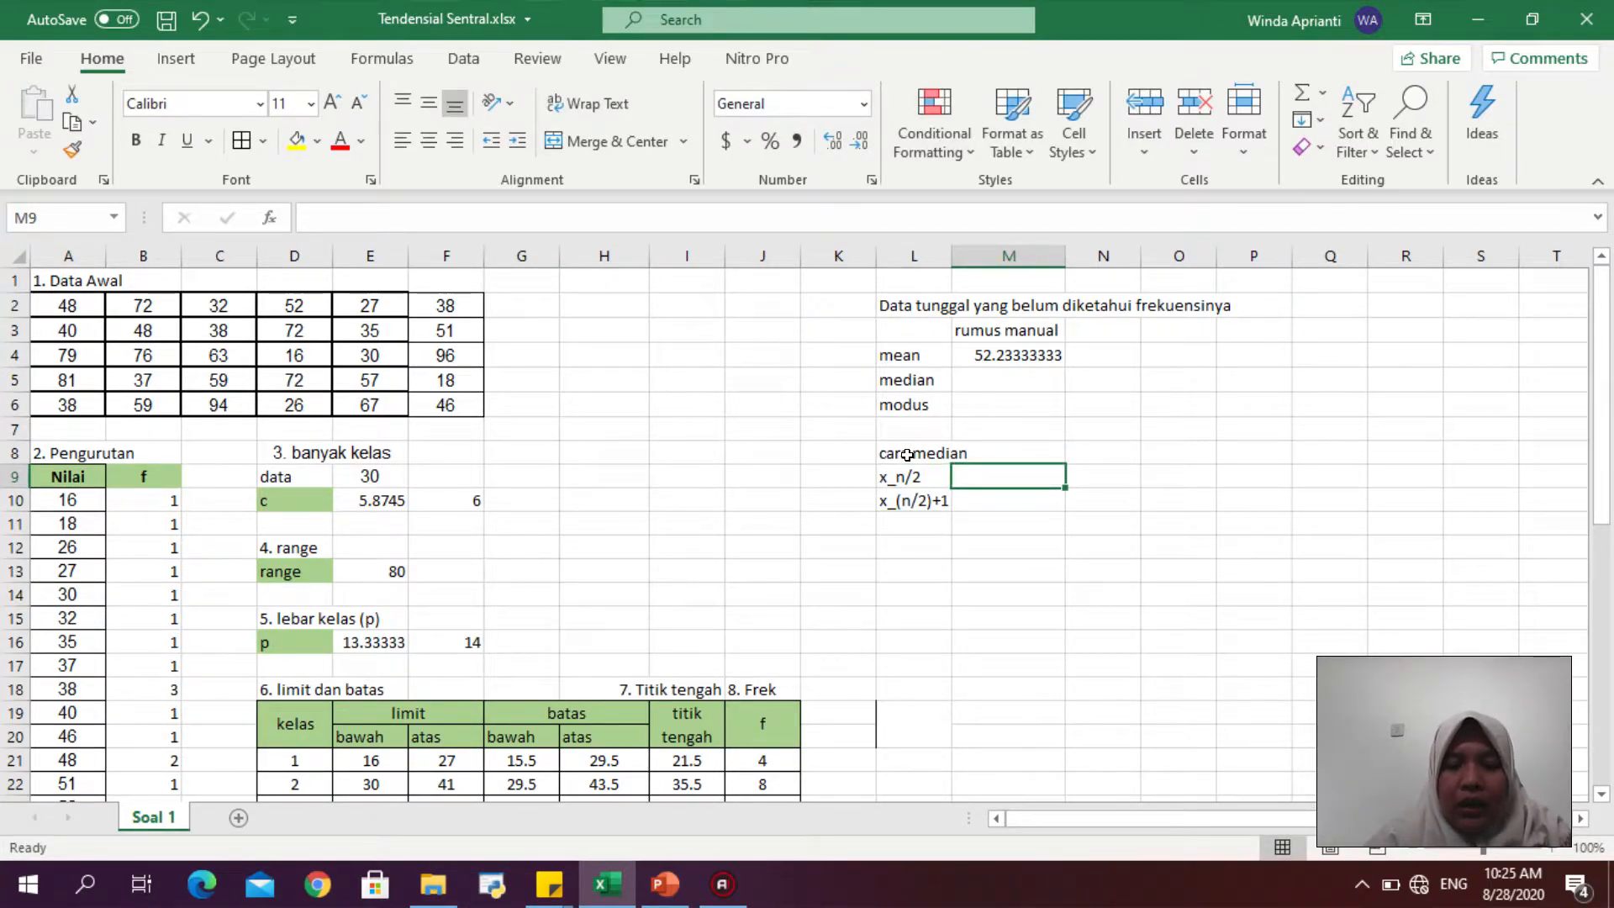
pyautogui.write('x_15')
pyautogui.press('Return')
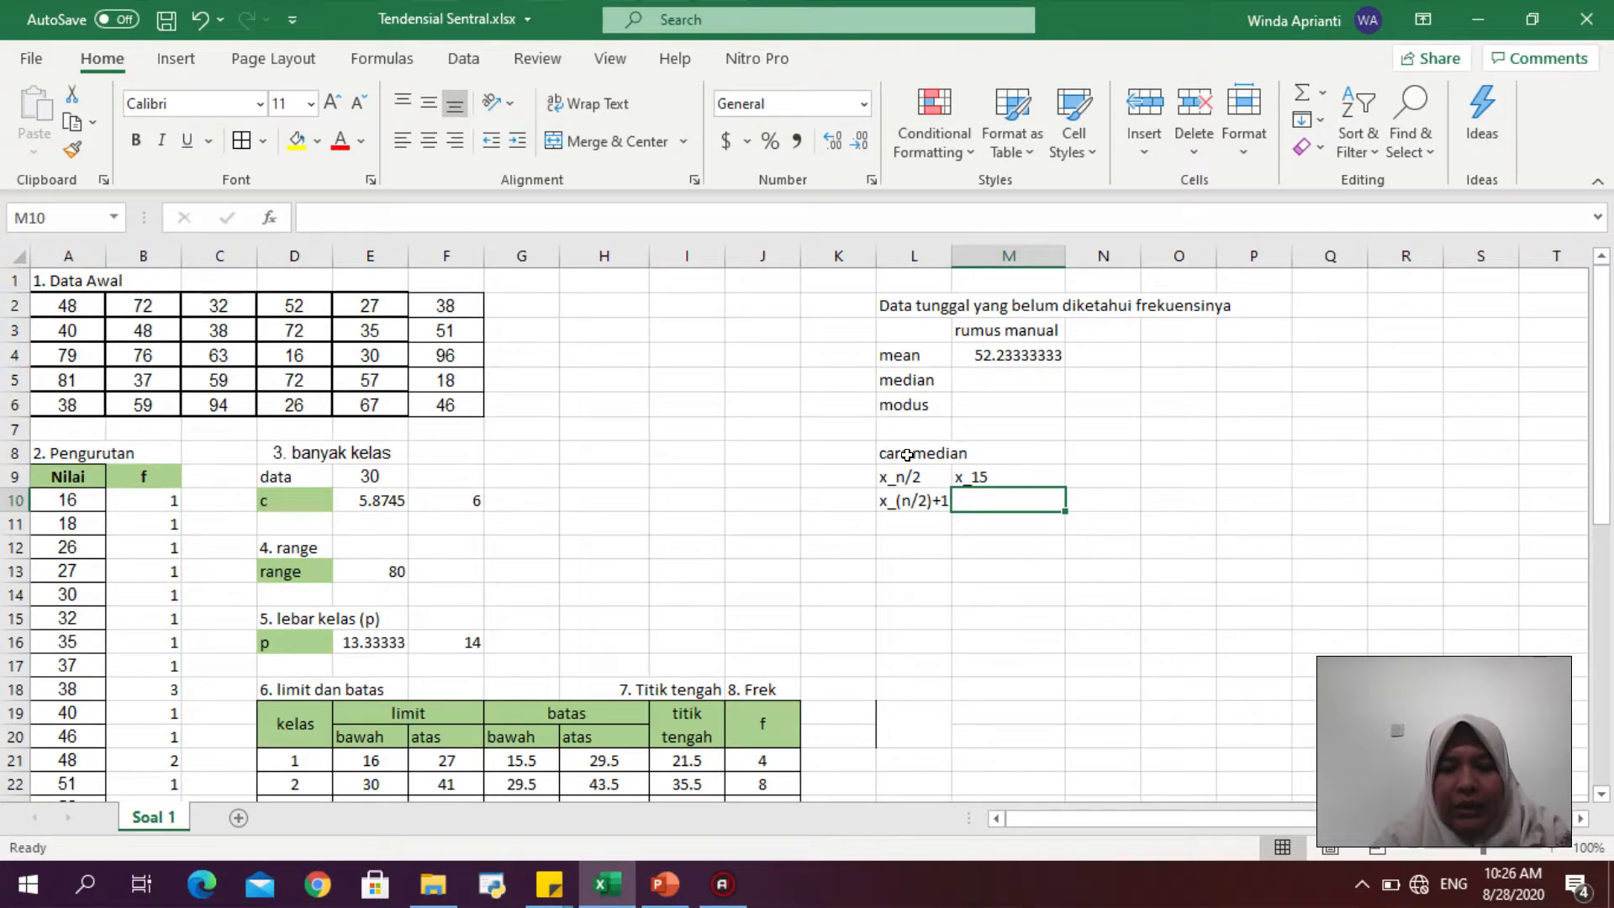
pyautogui.write('x_')
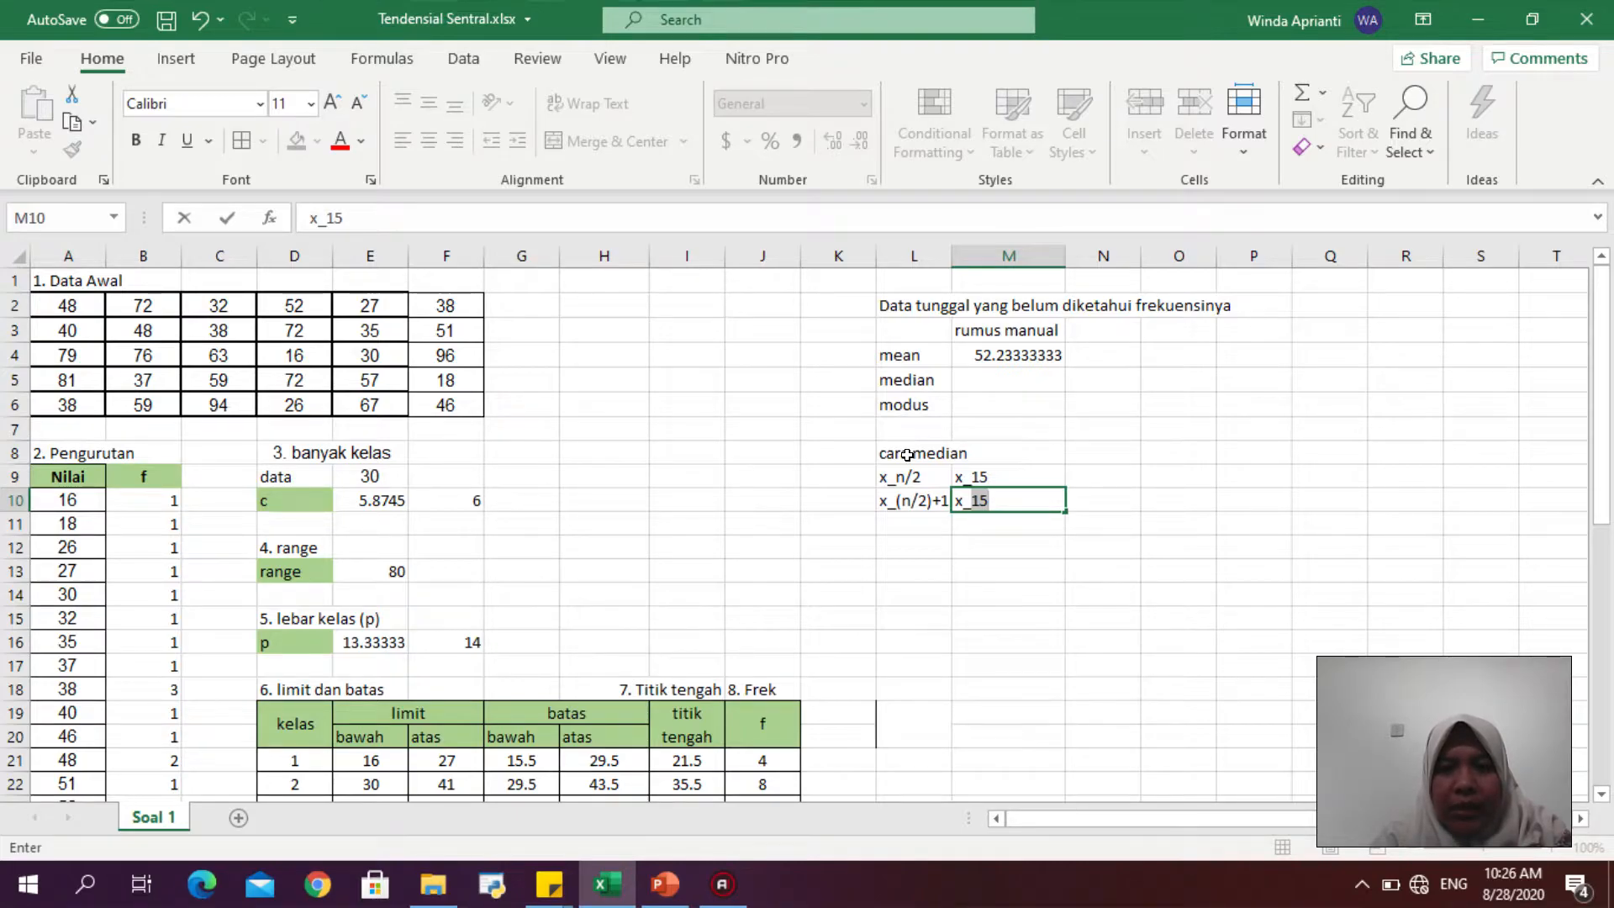
pyautogui.write('16')
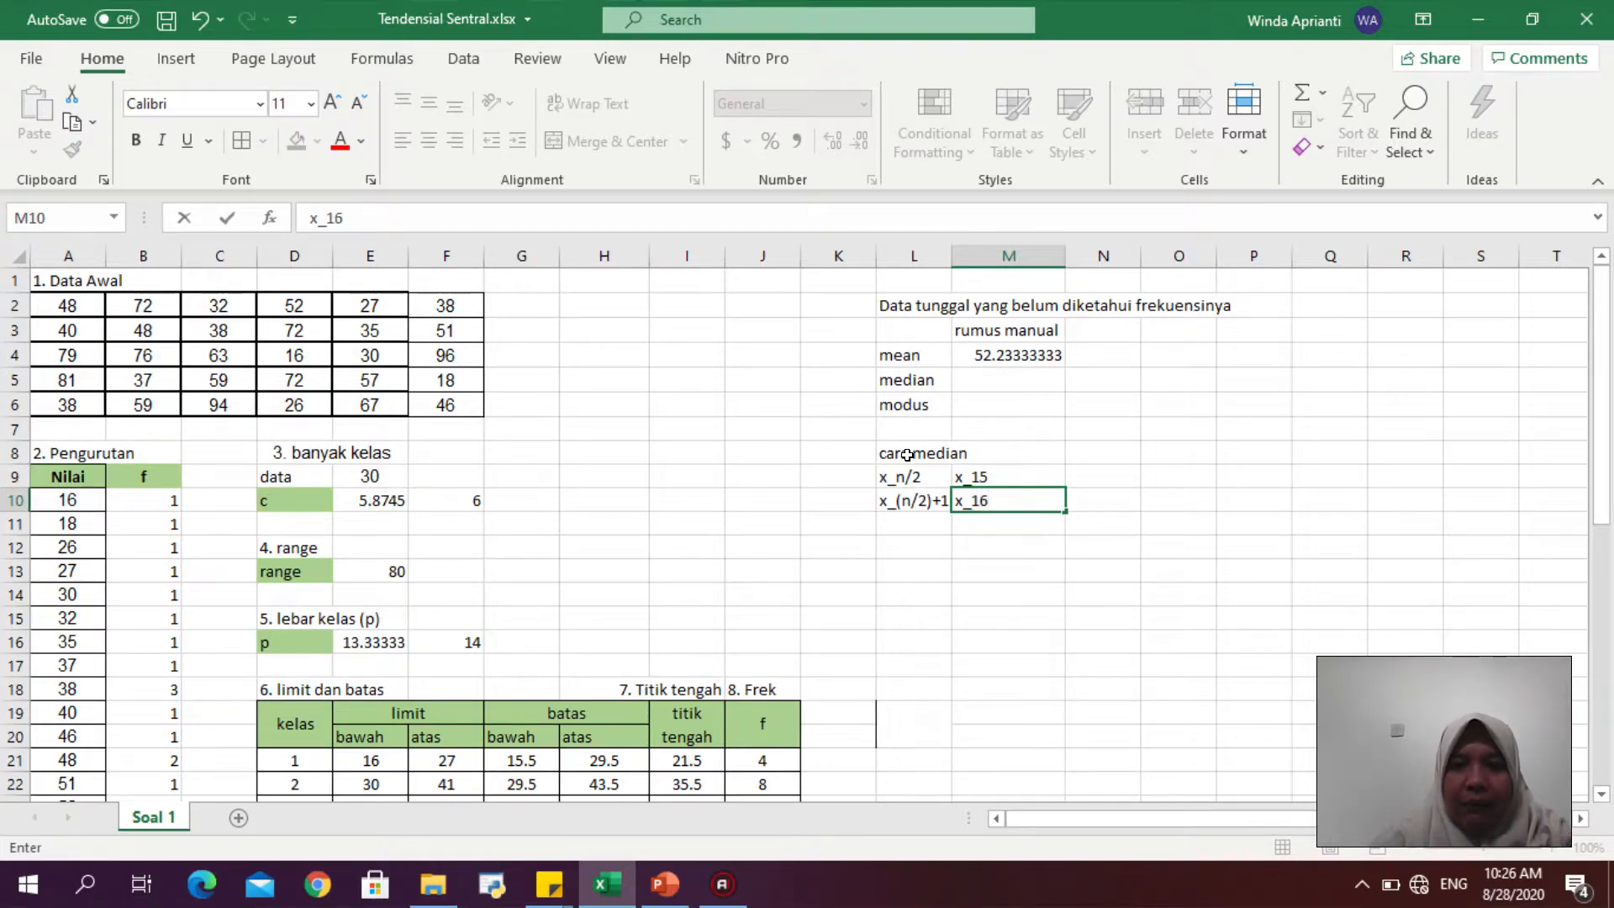
pyautogui.press('Return')
# - Count through the sorted values and their frequencies to locate the 15th and 16th data values
pyautogui.press('Up')
pyautogui.press('Up')
pyautogui.press('Right')
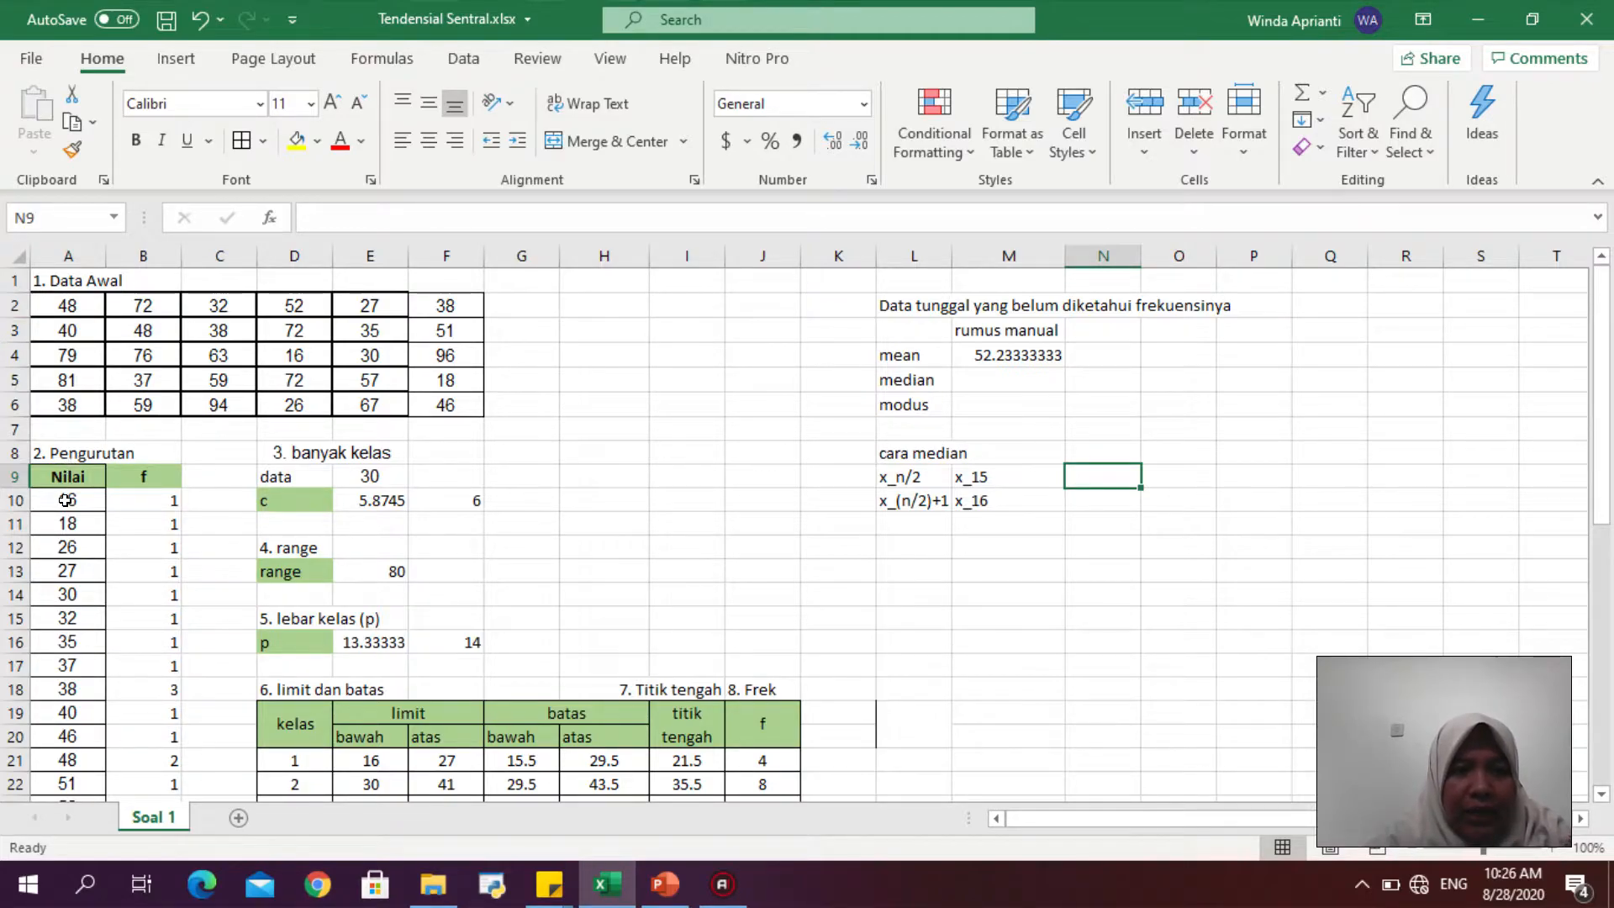
pyautogui.moveTo(65, 500); pyautogui.dragTo(50, 558)
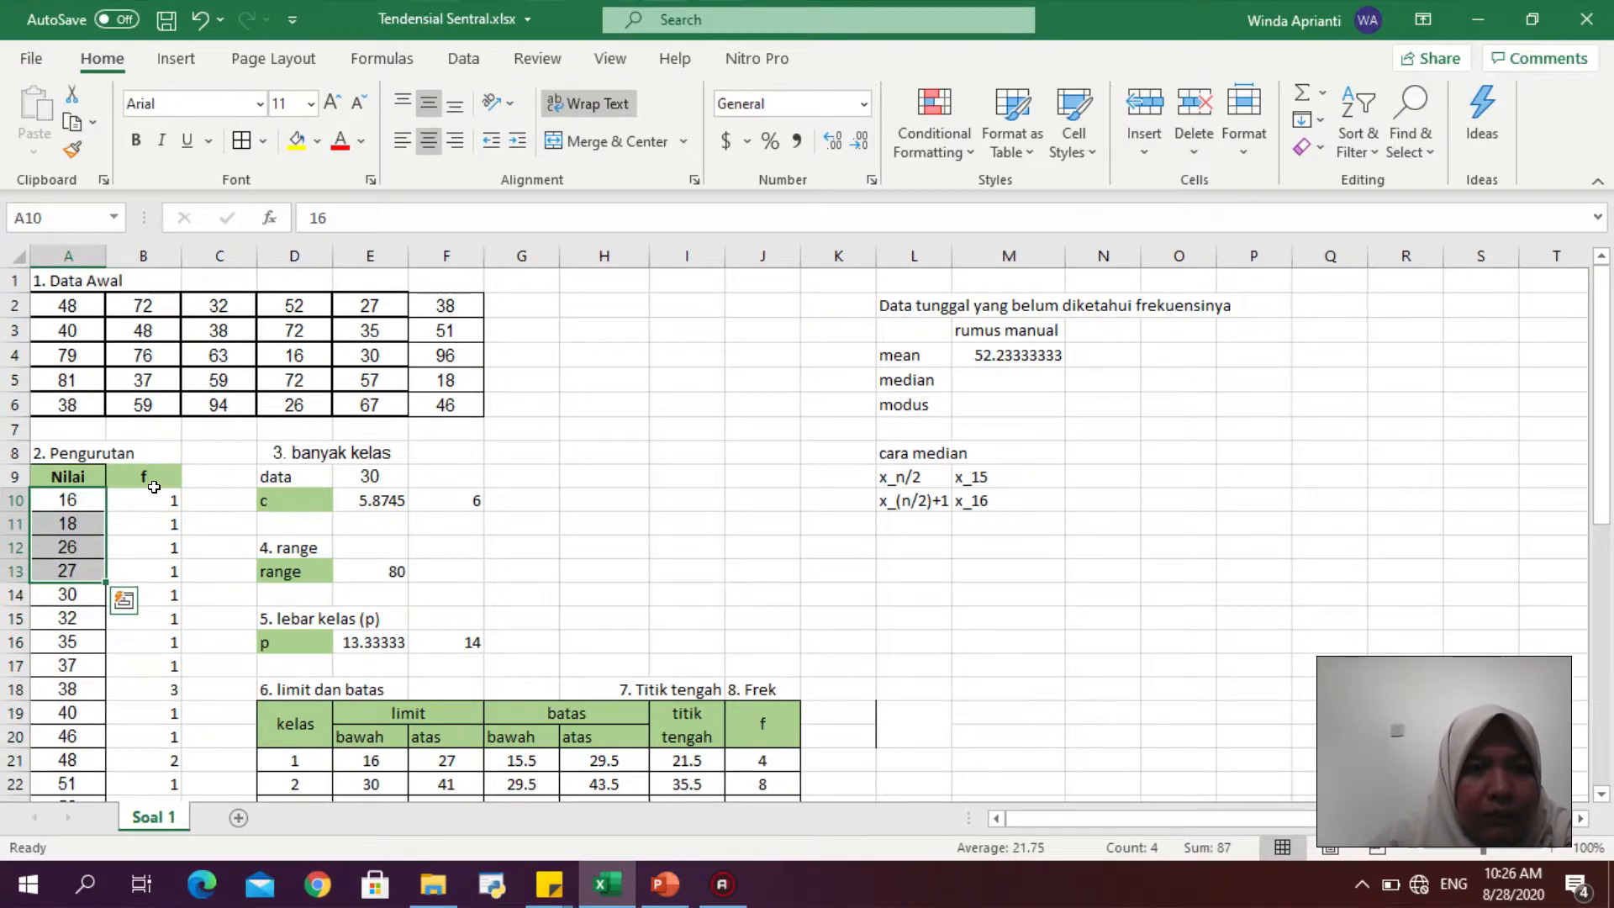
pyautogui.click(87, 496)
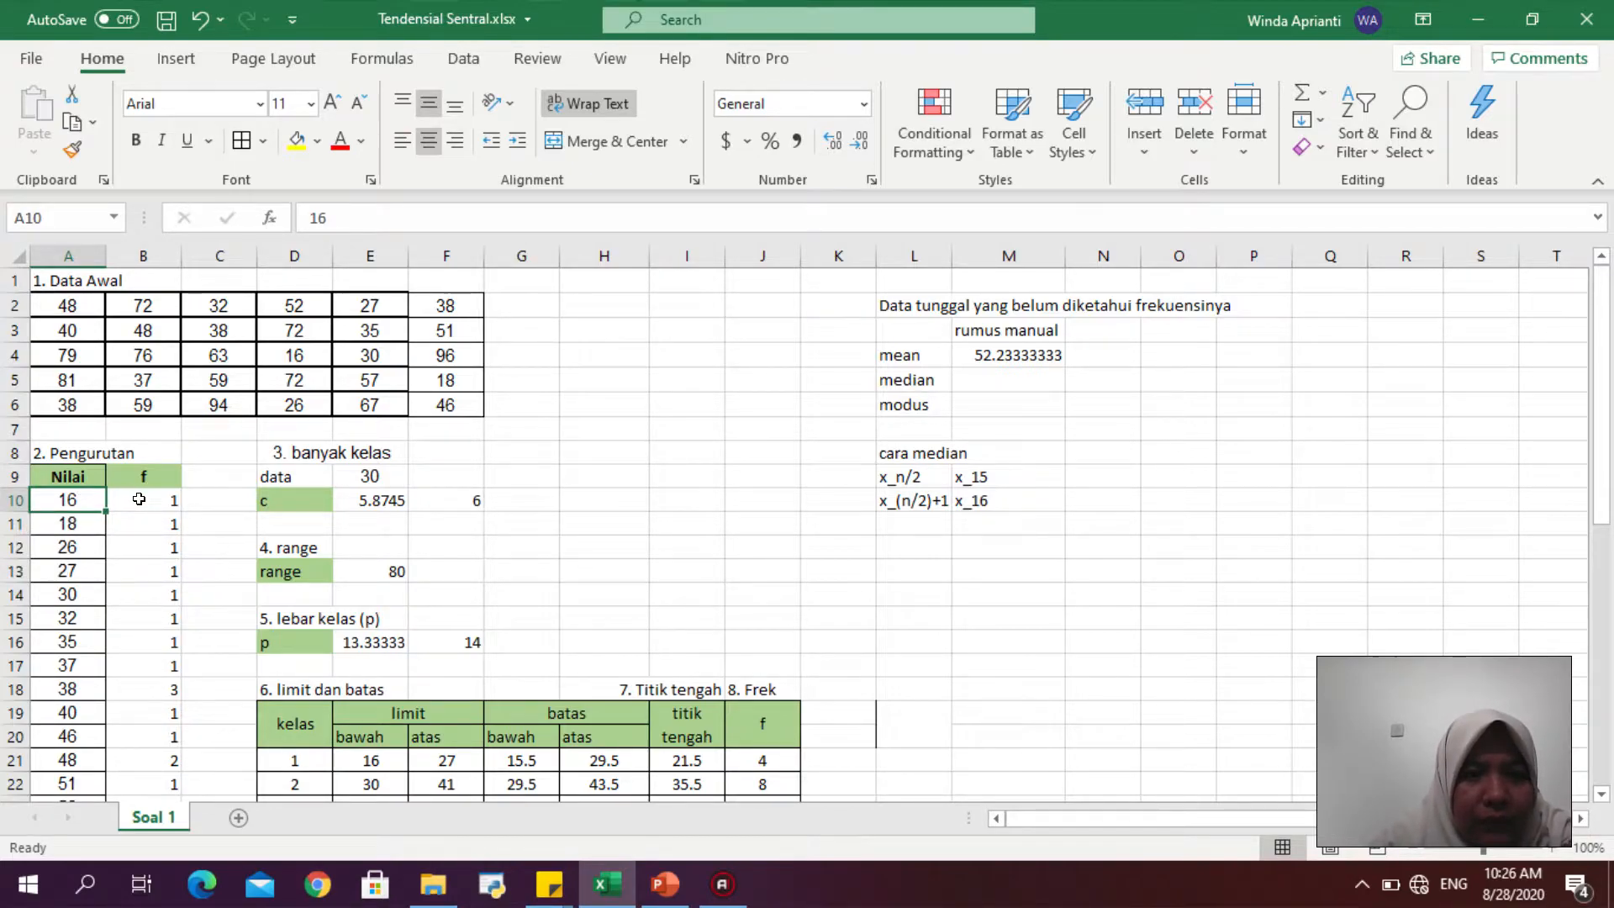
pyautogui.moveTo(139, 500); pyautogui.dragTo(150, 662)
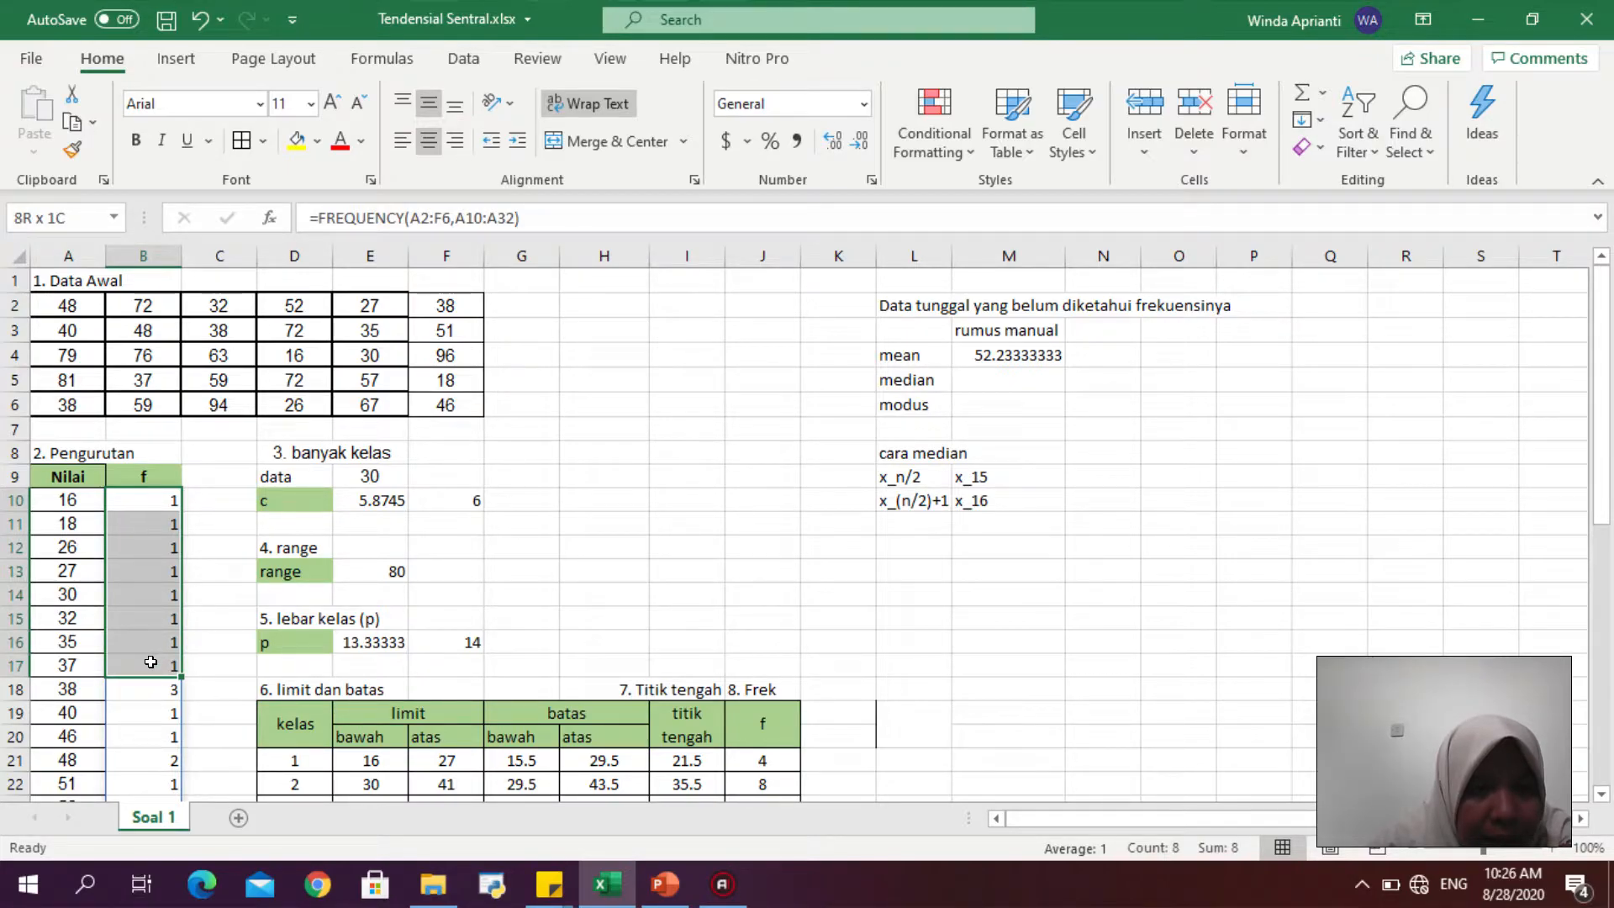
pyautogui.moveTo(151, 663); pyautogui.dragTo(153, 688)
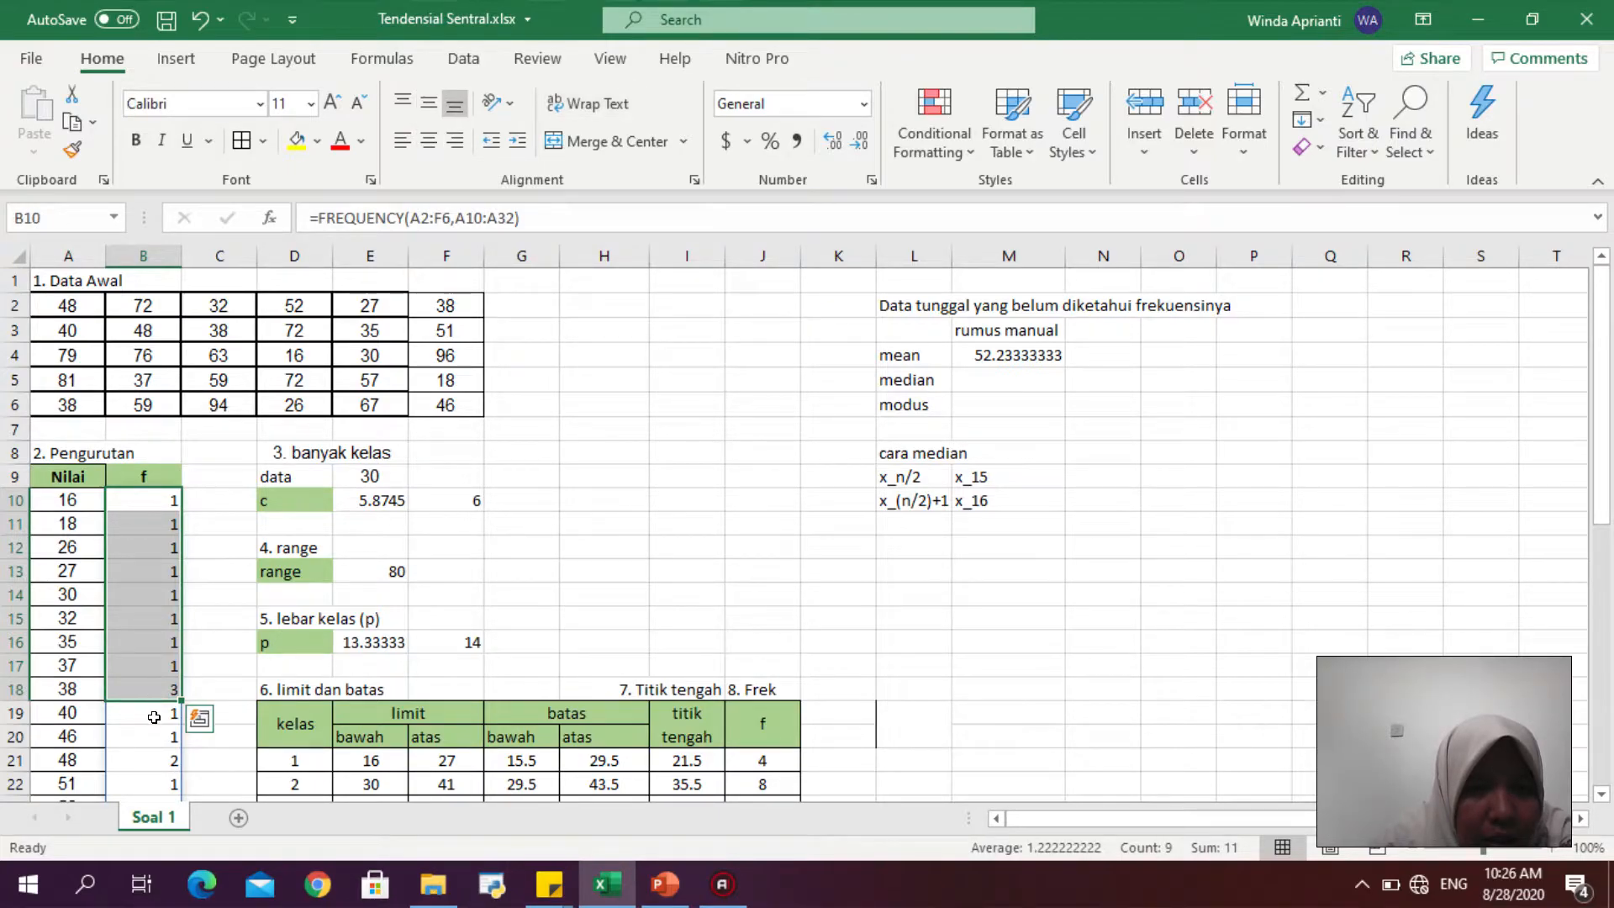
pyautogui.click(153, 715)
pyautogui.click(154, 727)
pyautogui.click(143, 760)
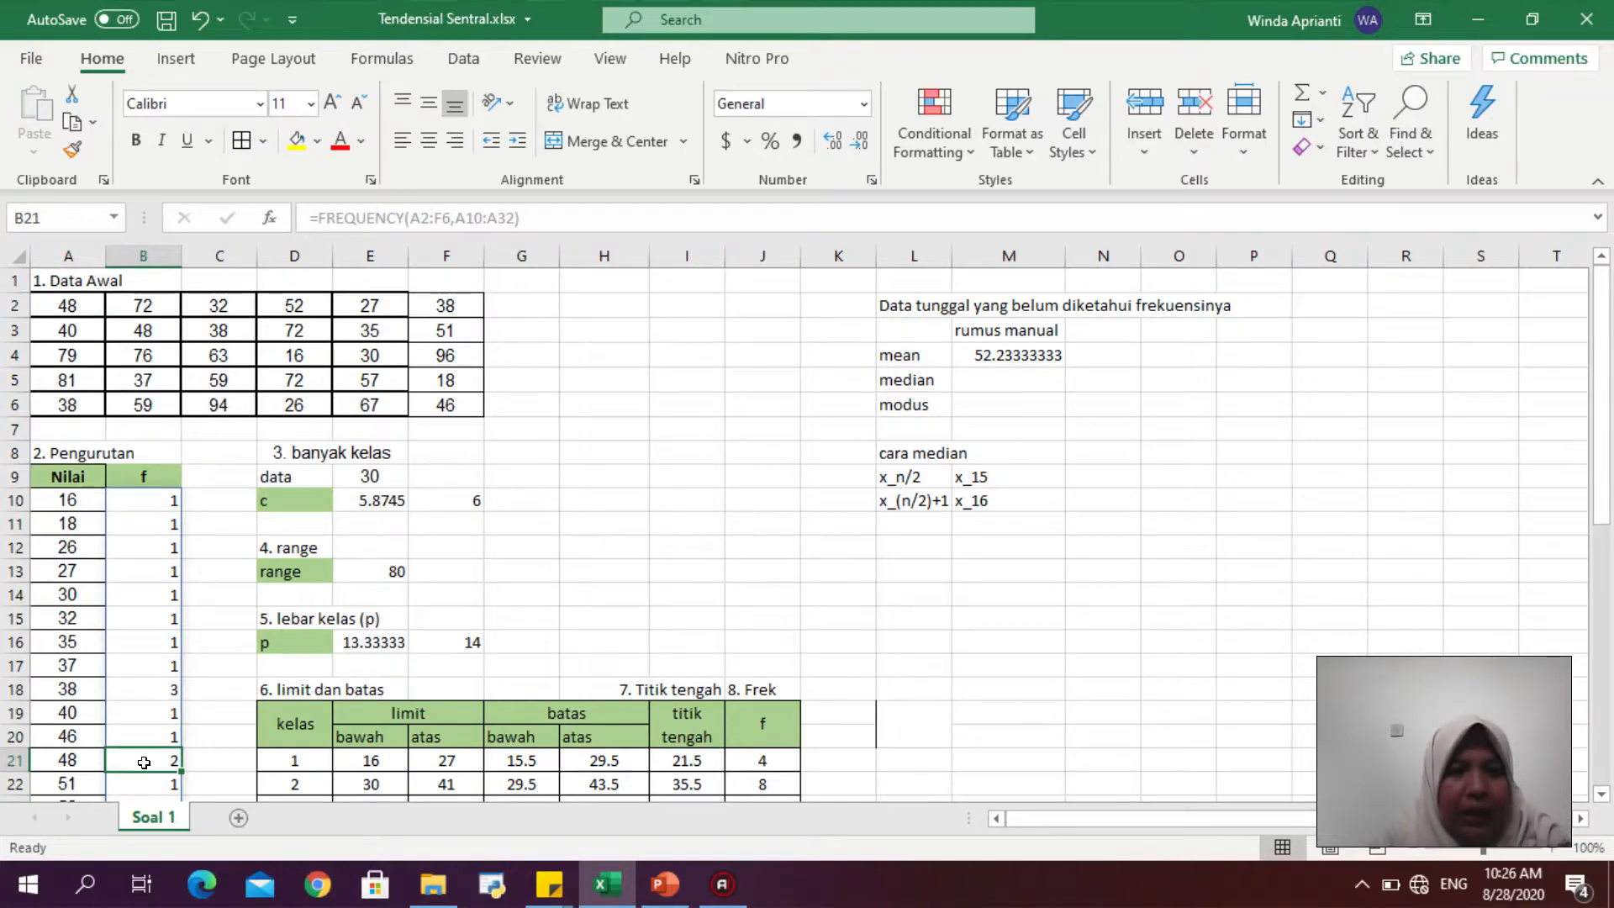
# - Enter the 15th and 16th values, 48 and 51, in N9 and N10
pyautogui.click(1106, 468)
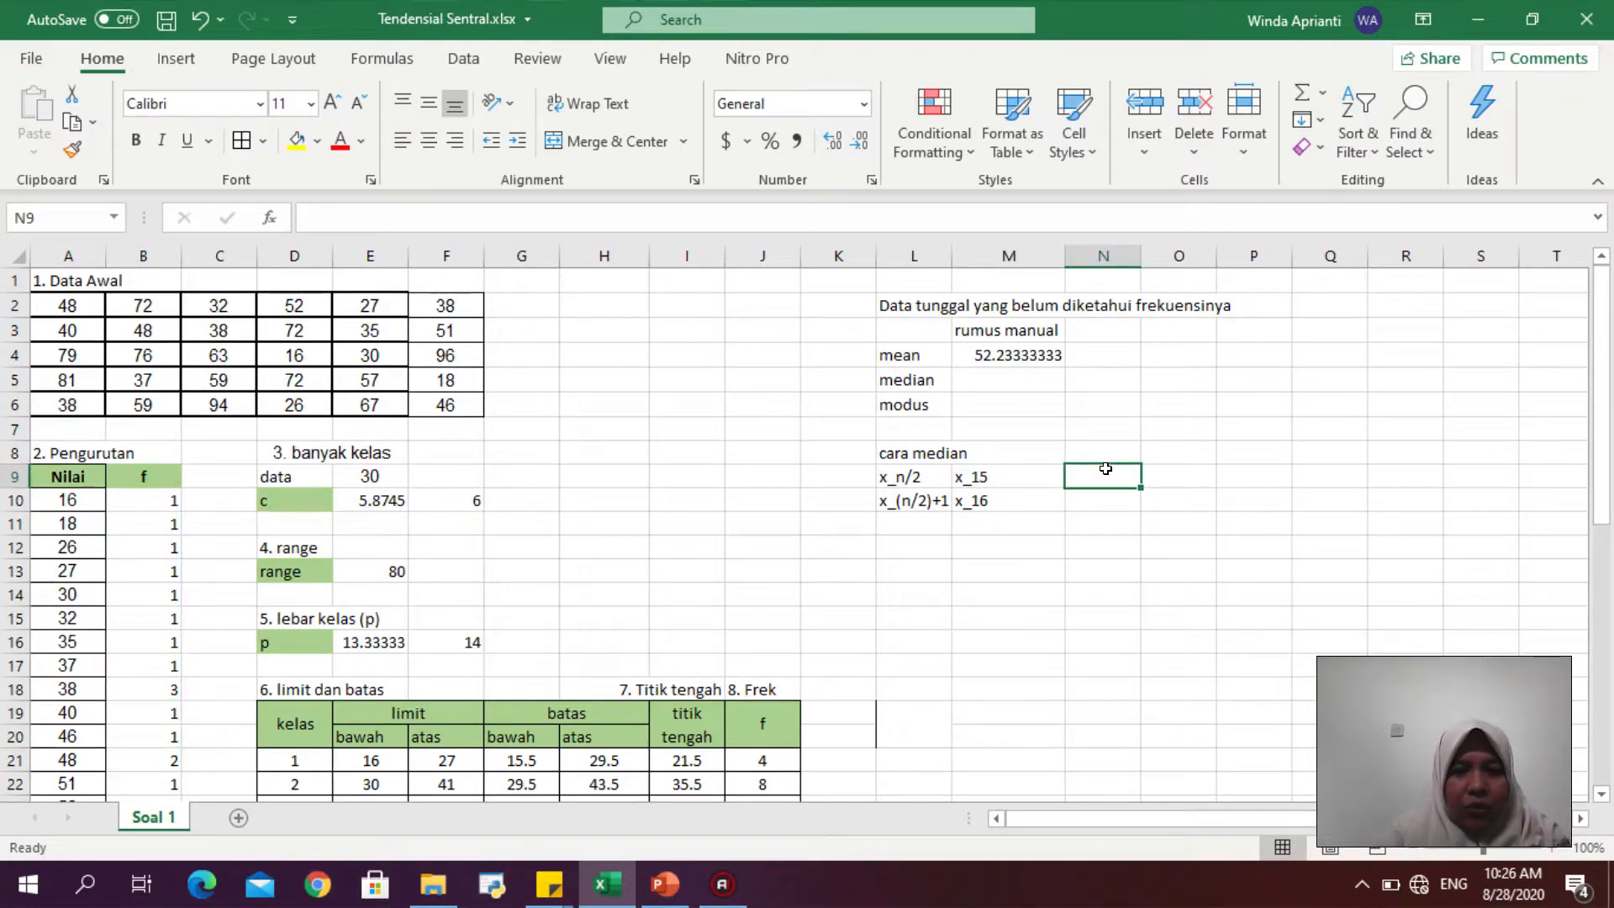
pyautogui.write('48')
pyautogui.press('Return')
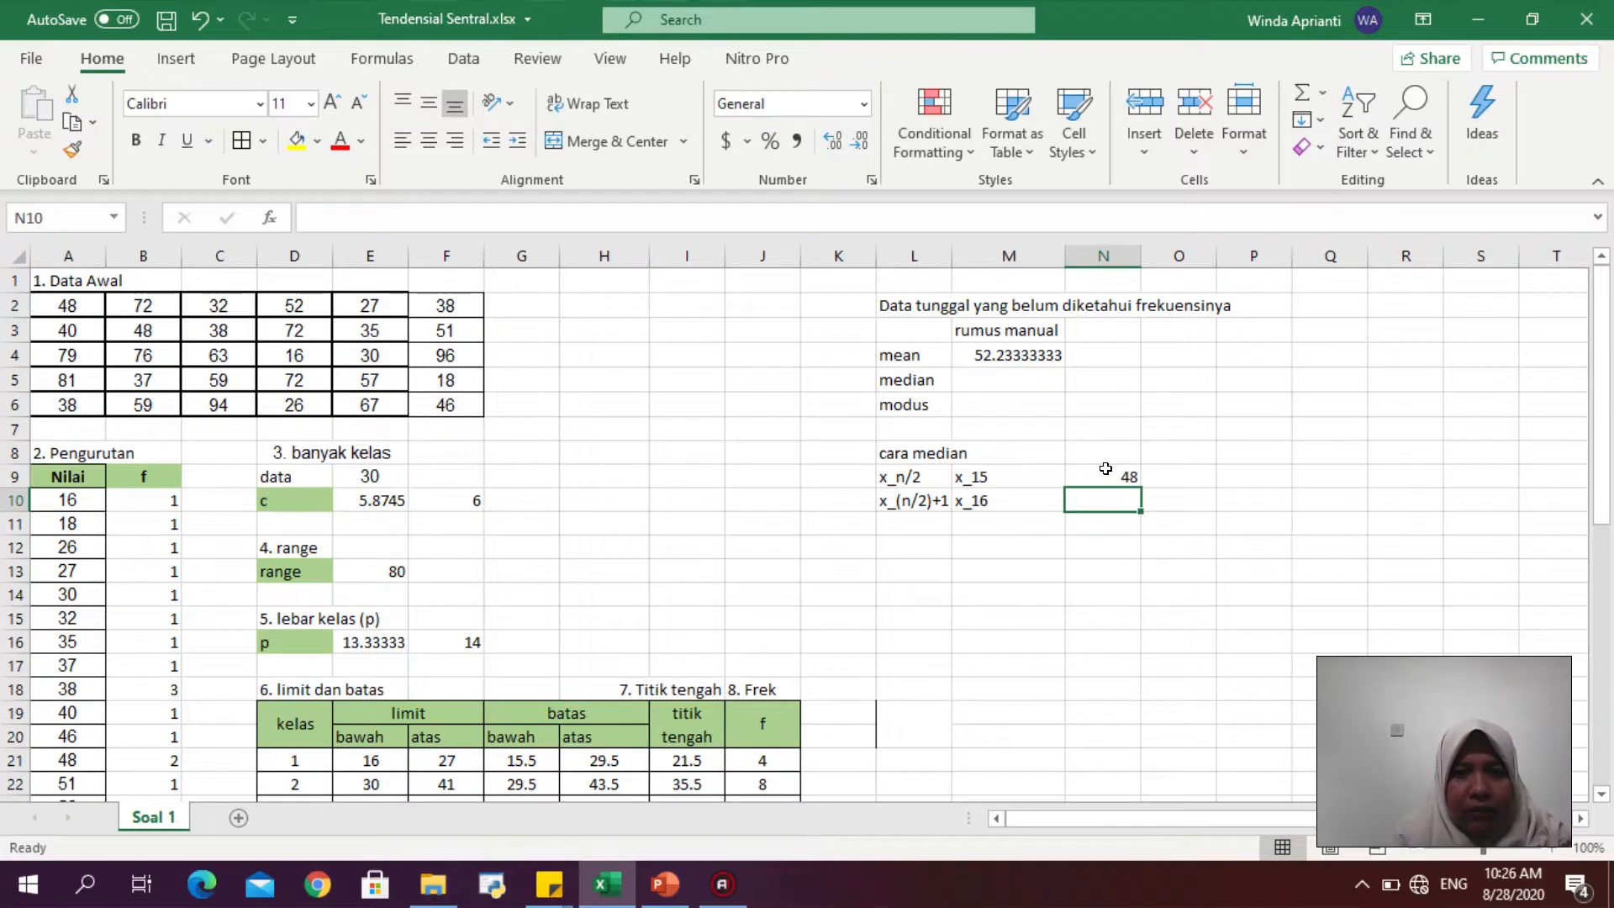
pyautogui.write('51')
pyautogui.press('Return')
pyautogui.press('Up')
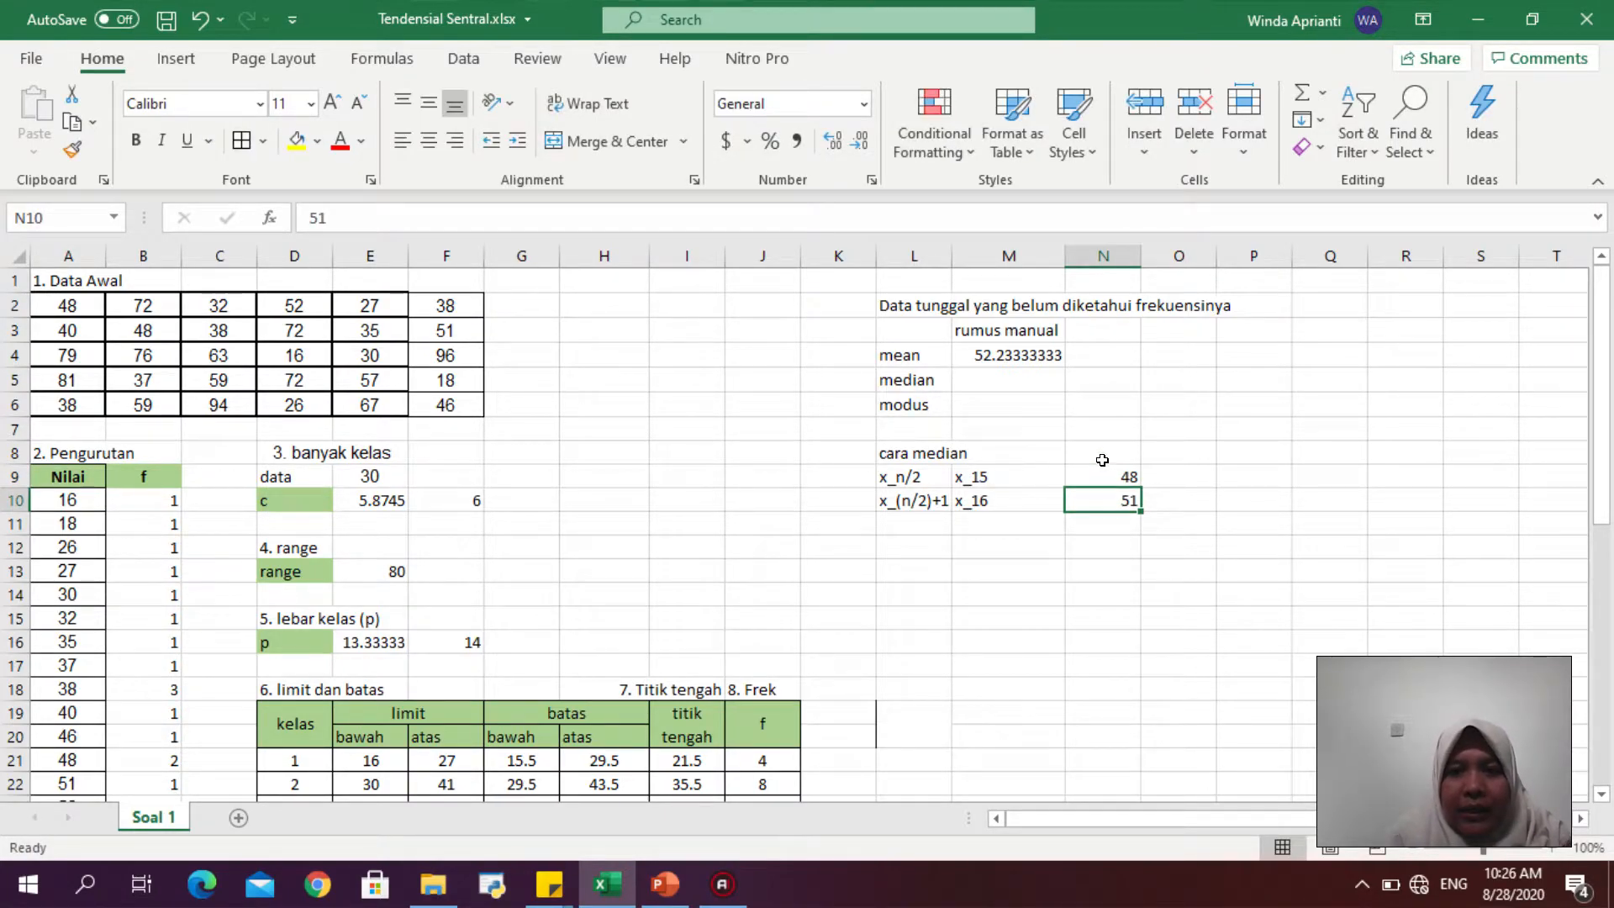
# - Compute the median in M5 with the formula =(N9+N10)/2 referencing the two middle values
pyautogui.click(979, 385)
pyautogui.write('=')
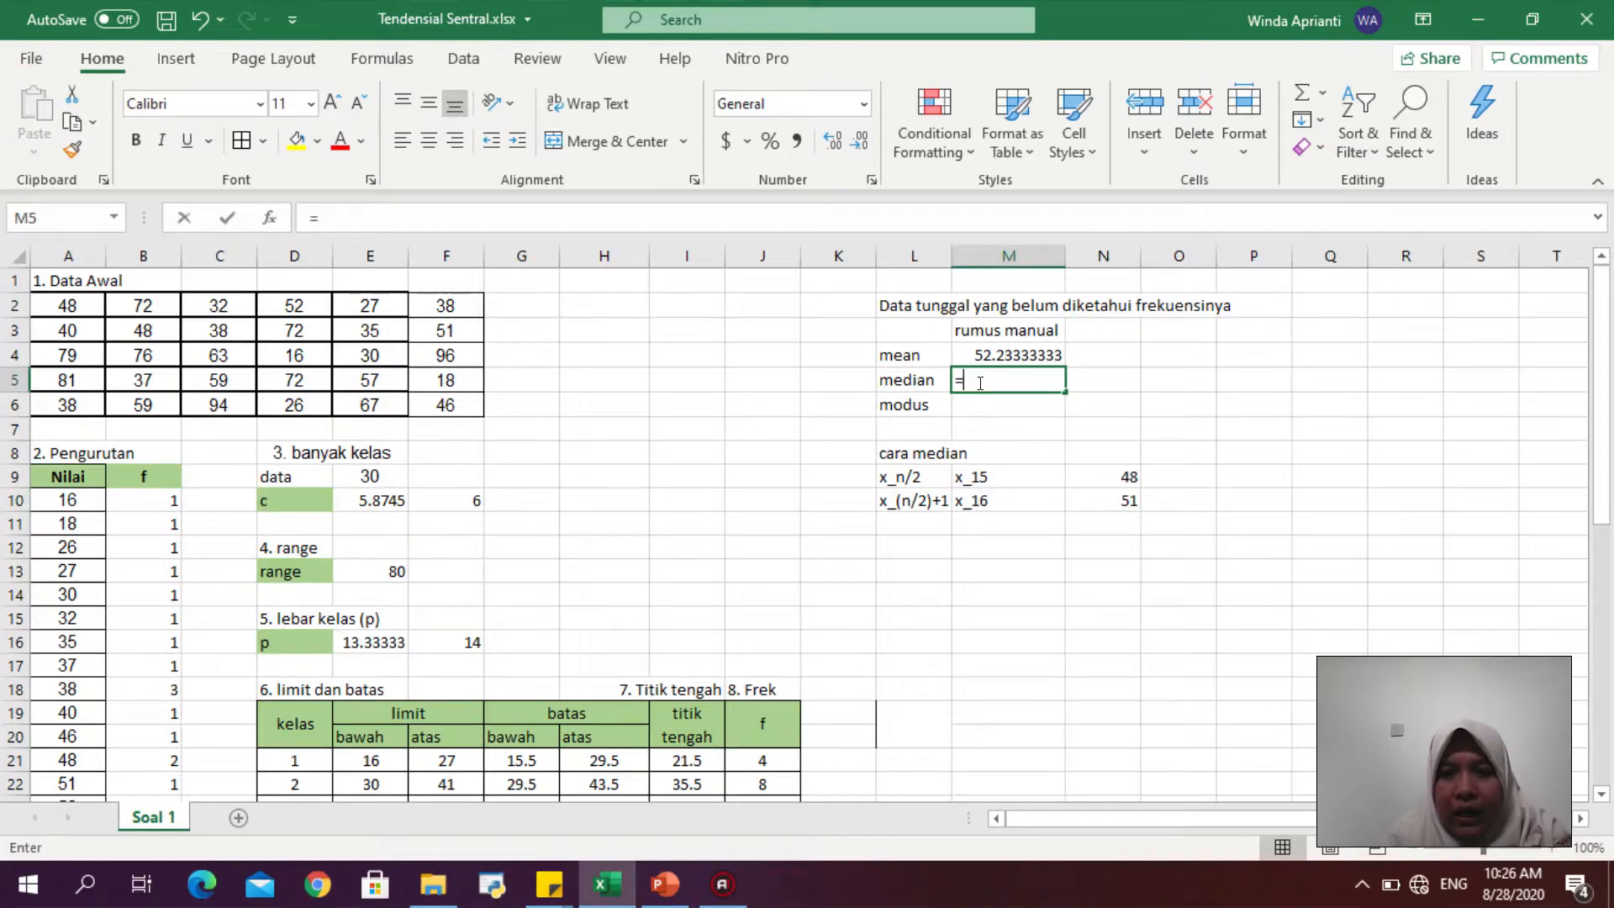
pyautogui.click(1089, 472)
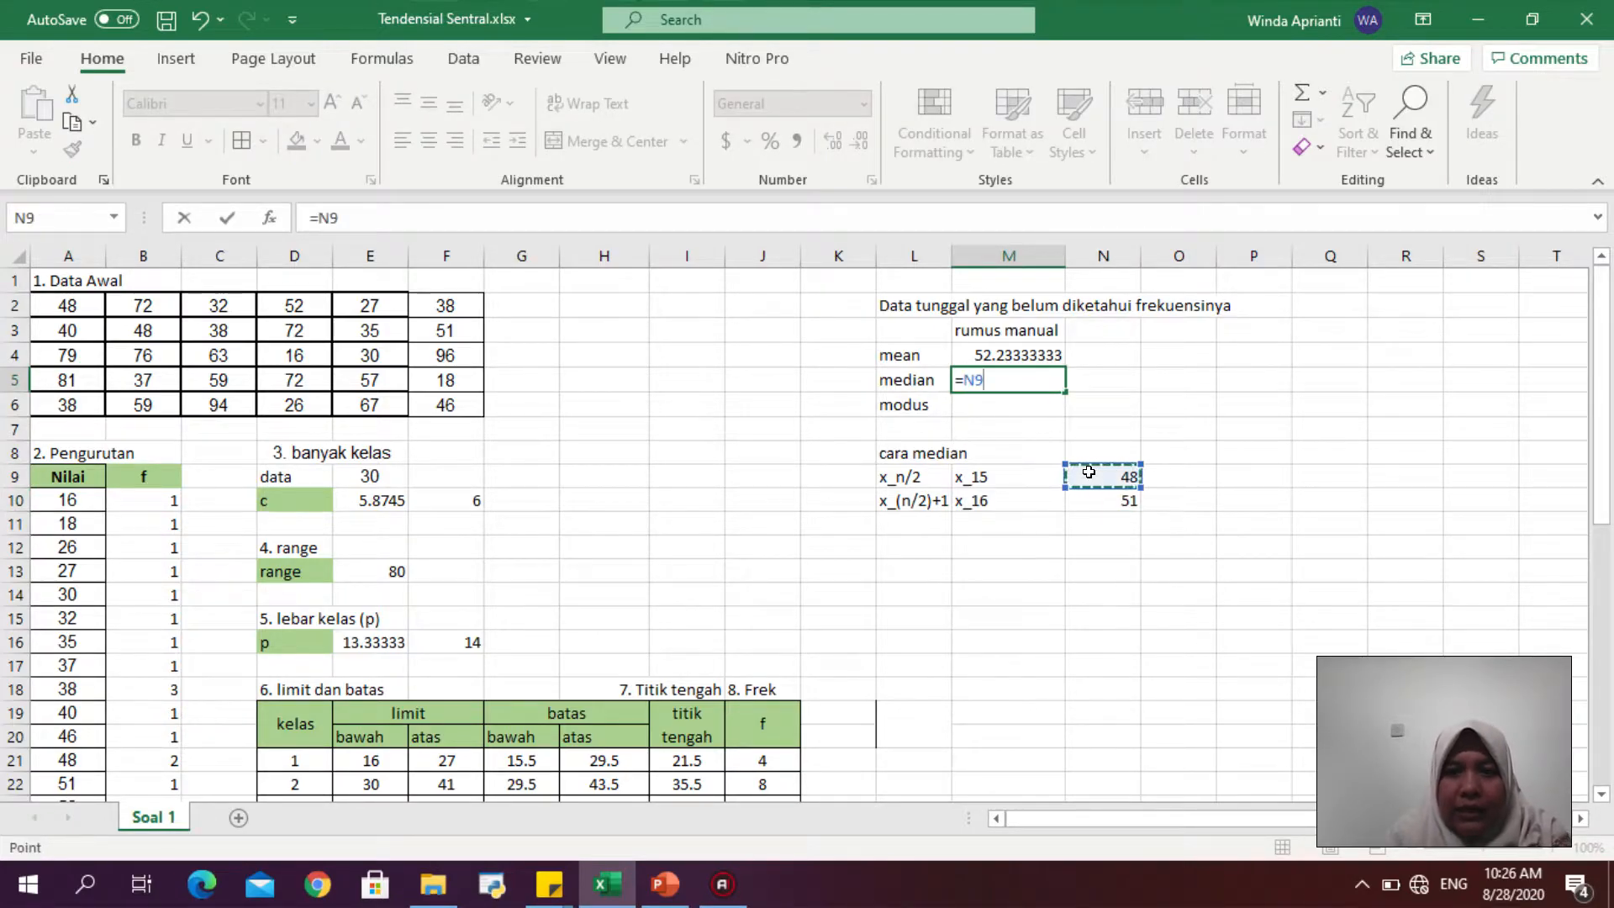
pyautogui.press('BackSpace')
pyautogui.press('BackSpace')
pyautogui.write('(')
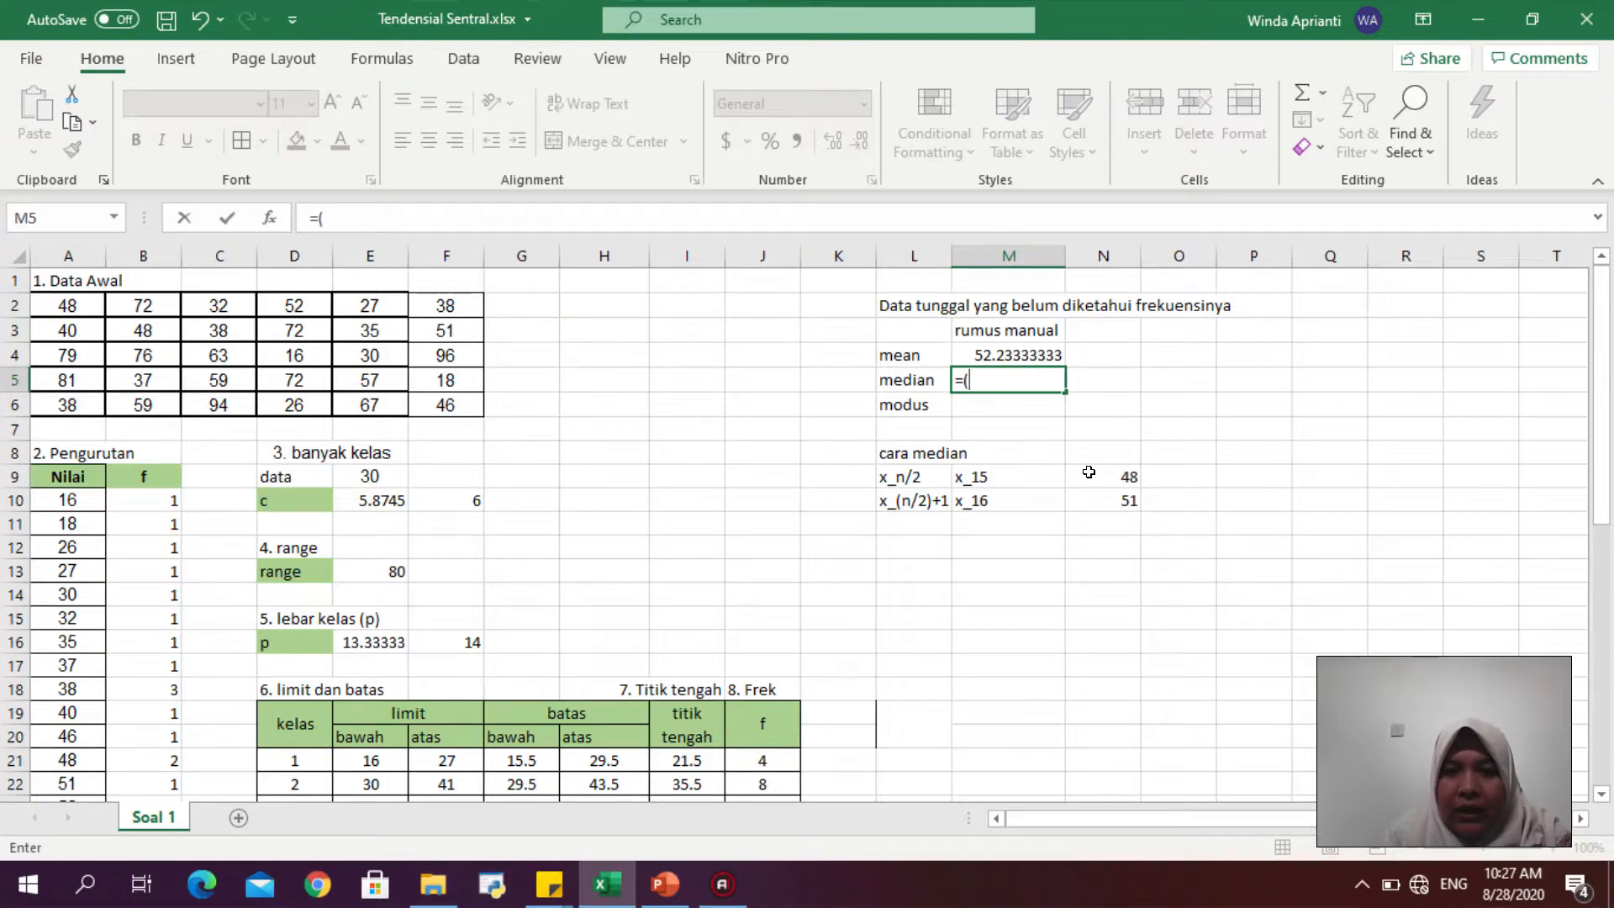
pyautogui.click(1089, 471)
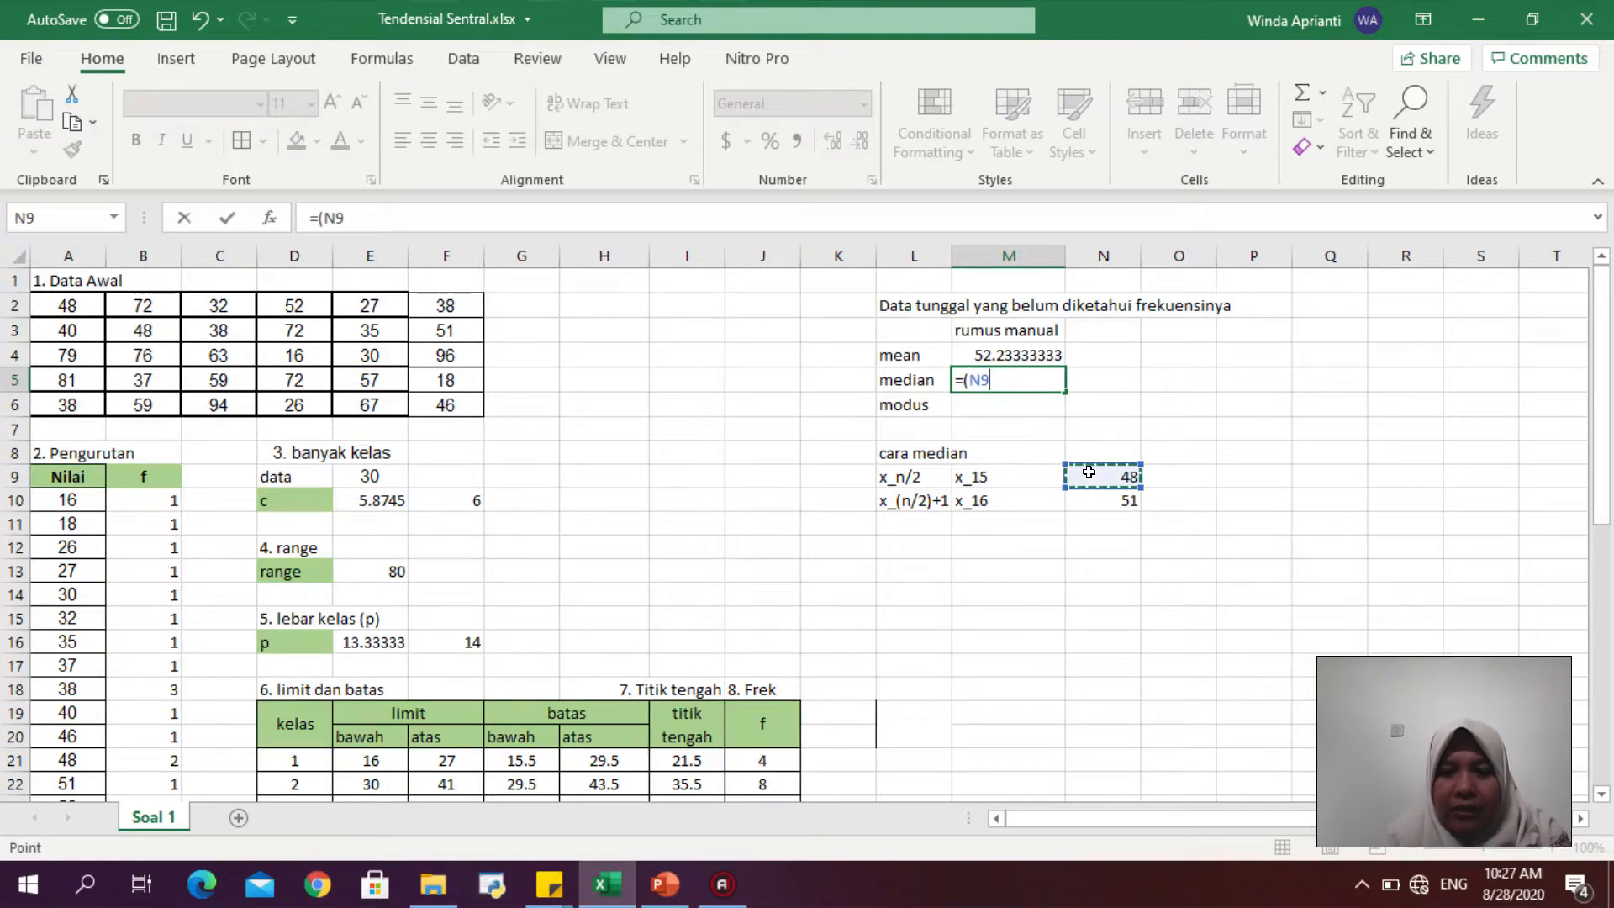
pyautogui.write('+')
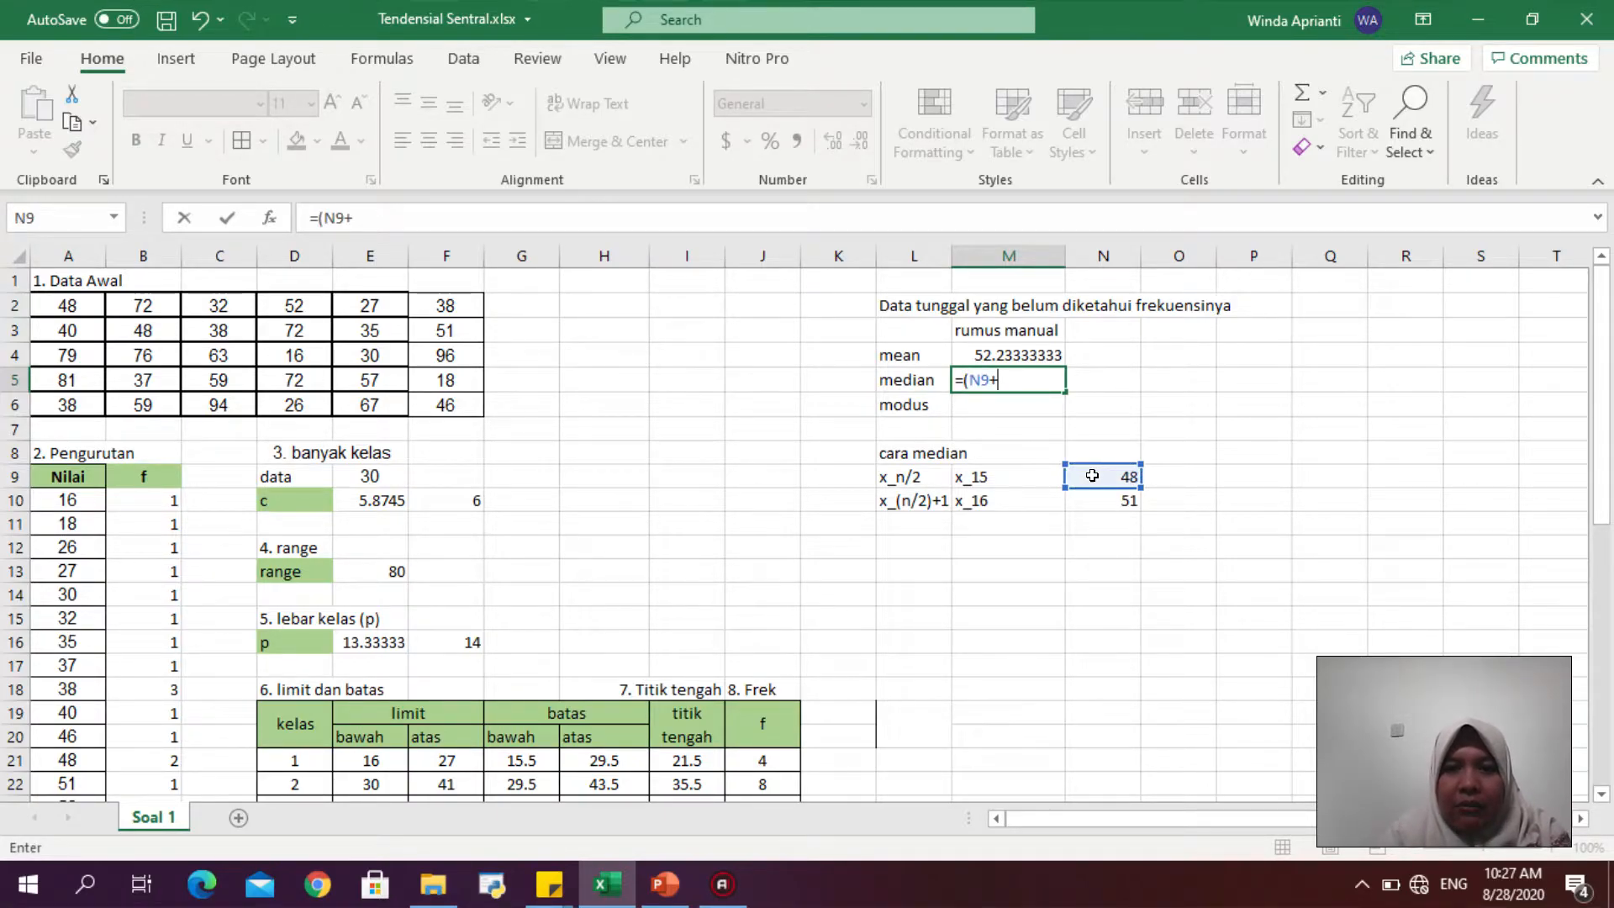
pyautogui.click(1101, 498)
pyautogui.write(')/2')
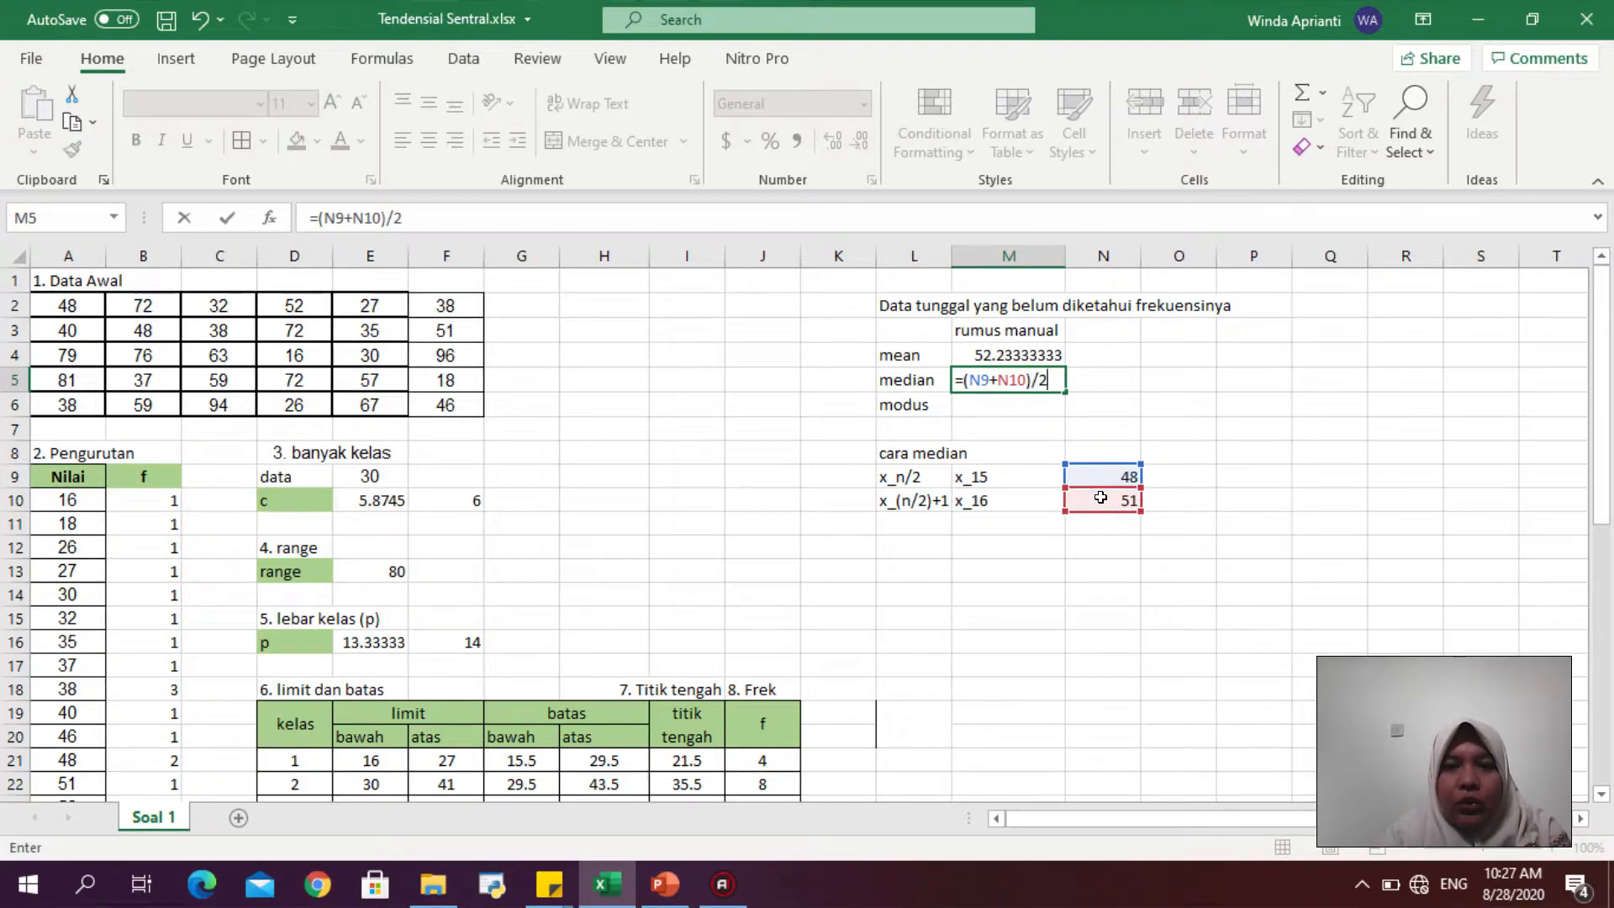
pyautogui.press('Return')
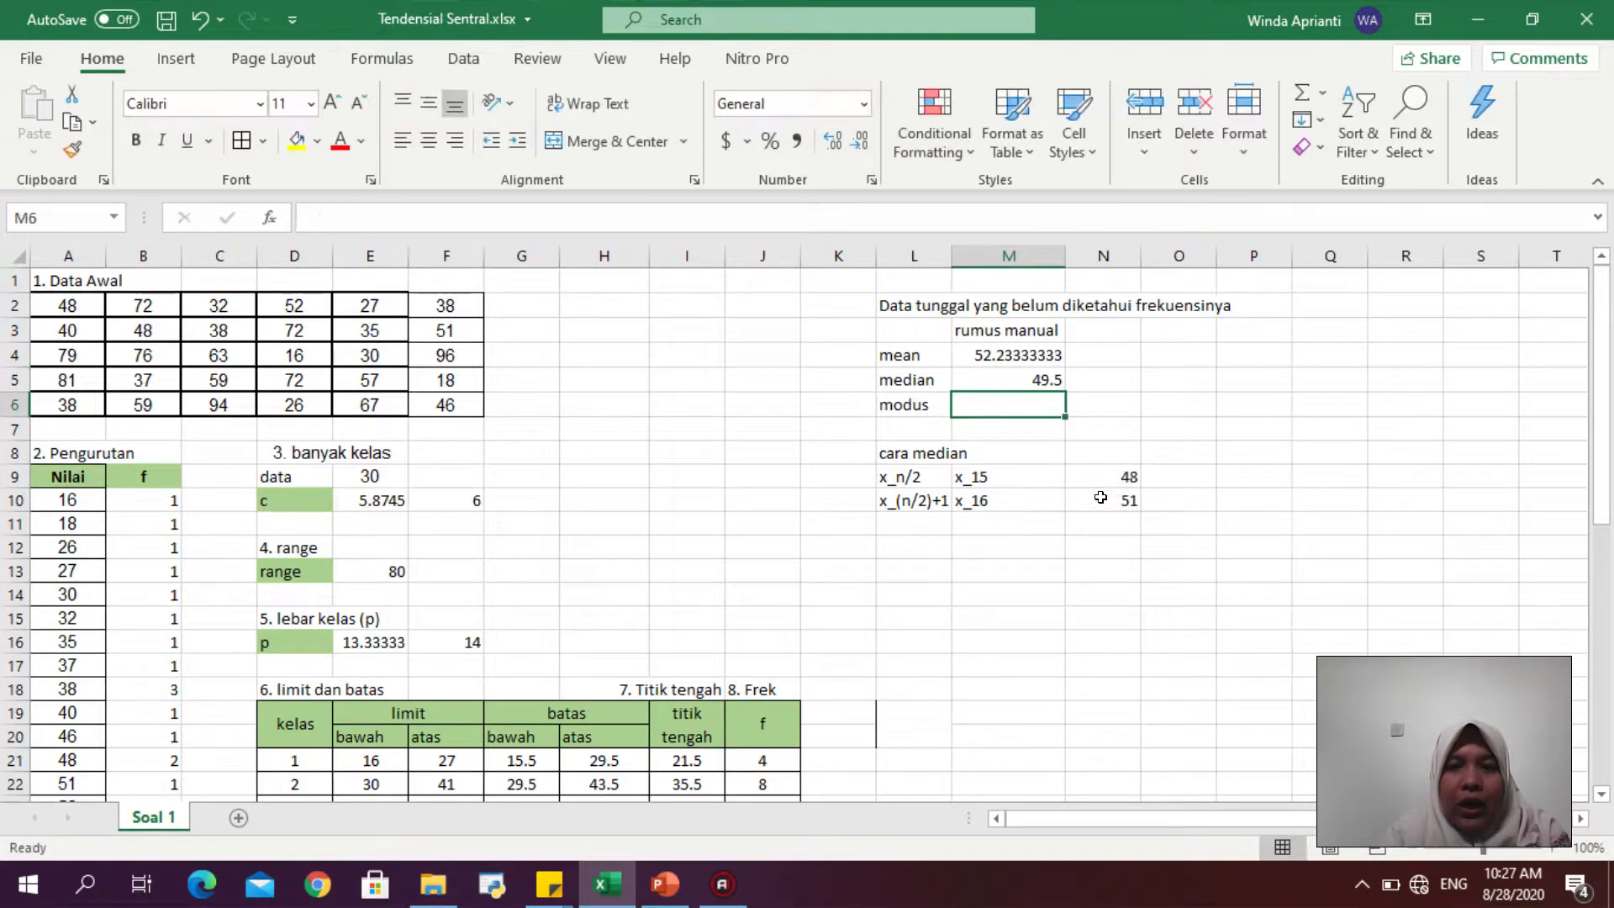
# - Move the median working block from L8:N10 to H5:J7
pyautogui.click(1042, 380)
pyautogui.moveTo(894, 446); pyautogui.dragTo(1105, 510)
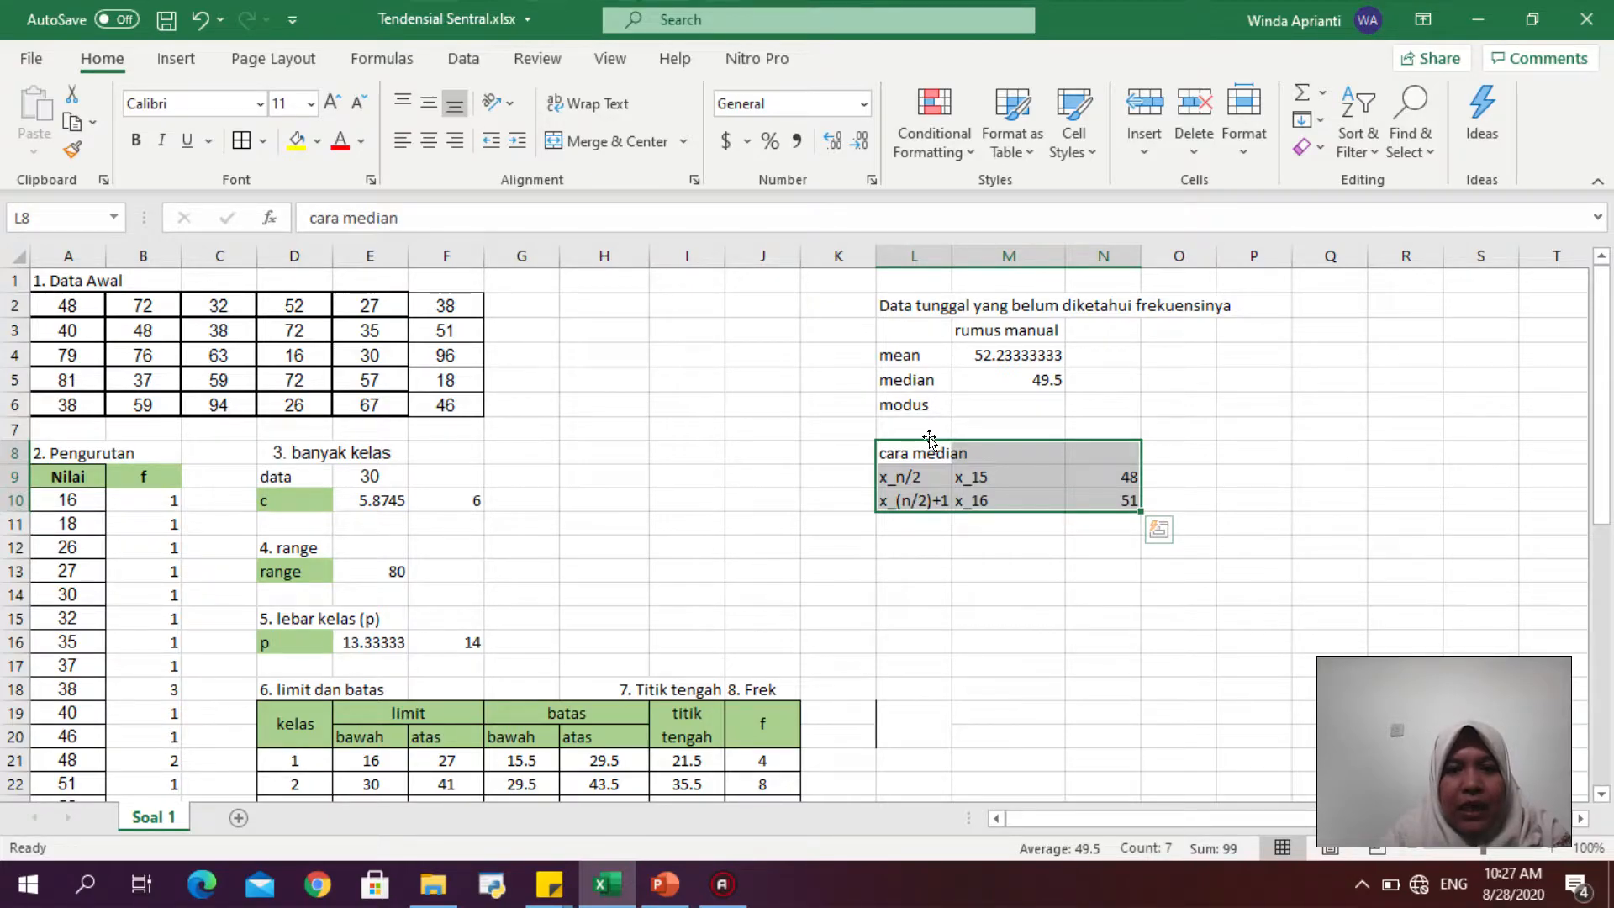
pyautogui.moveTo(929, 438); pyautogui.dragTo(644, 389)
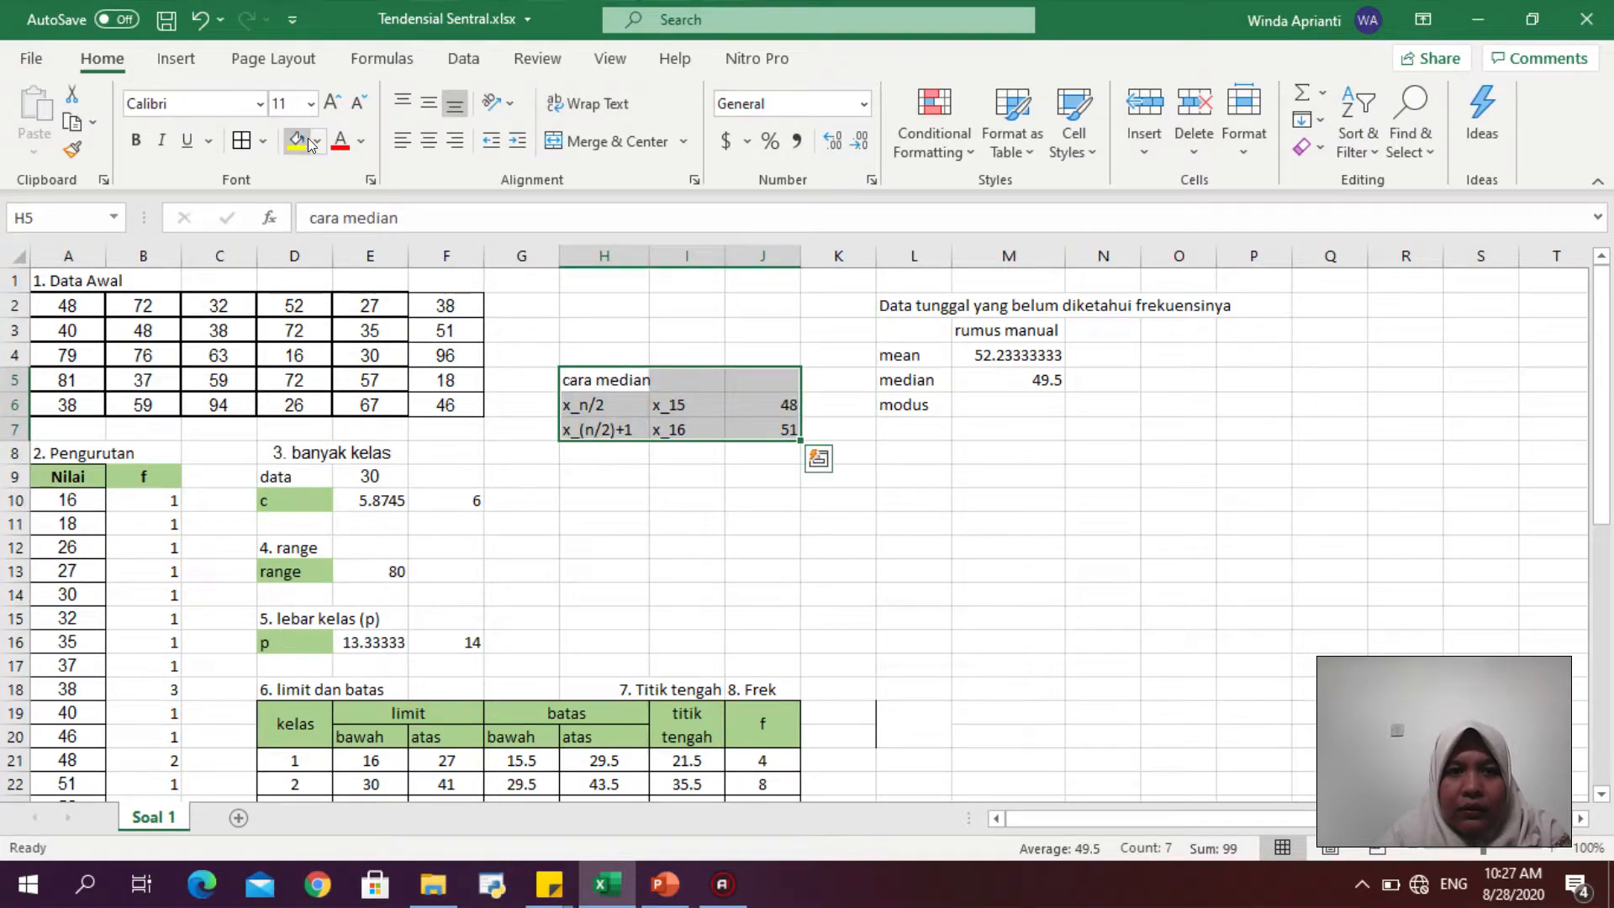
# - Apply all borders to the moved median working block
pyautogui.click(262, 141)
pyautogui.click(325, 409)
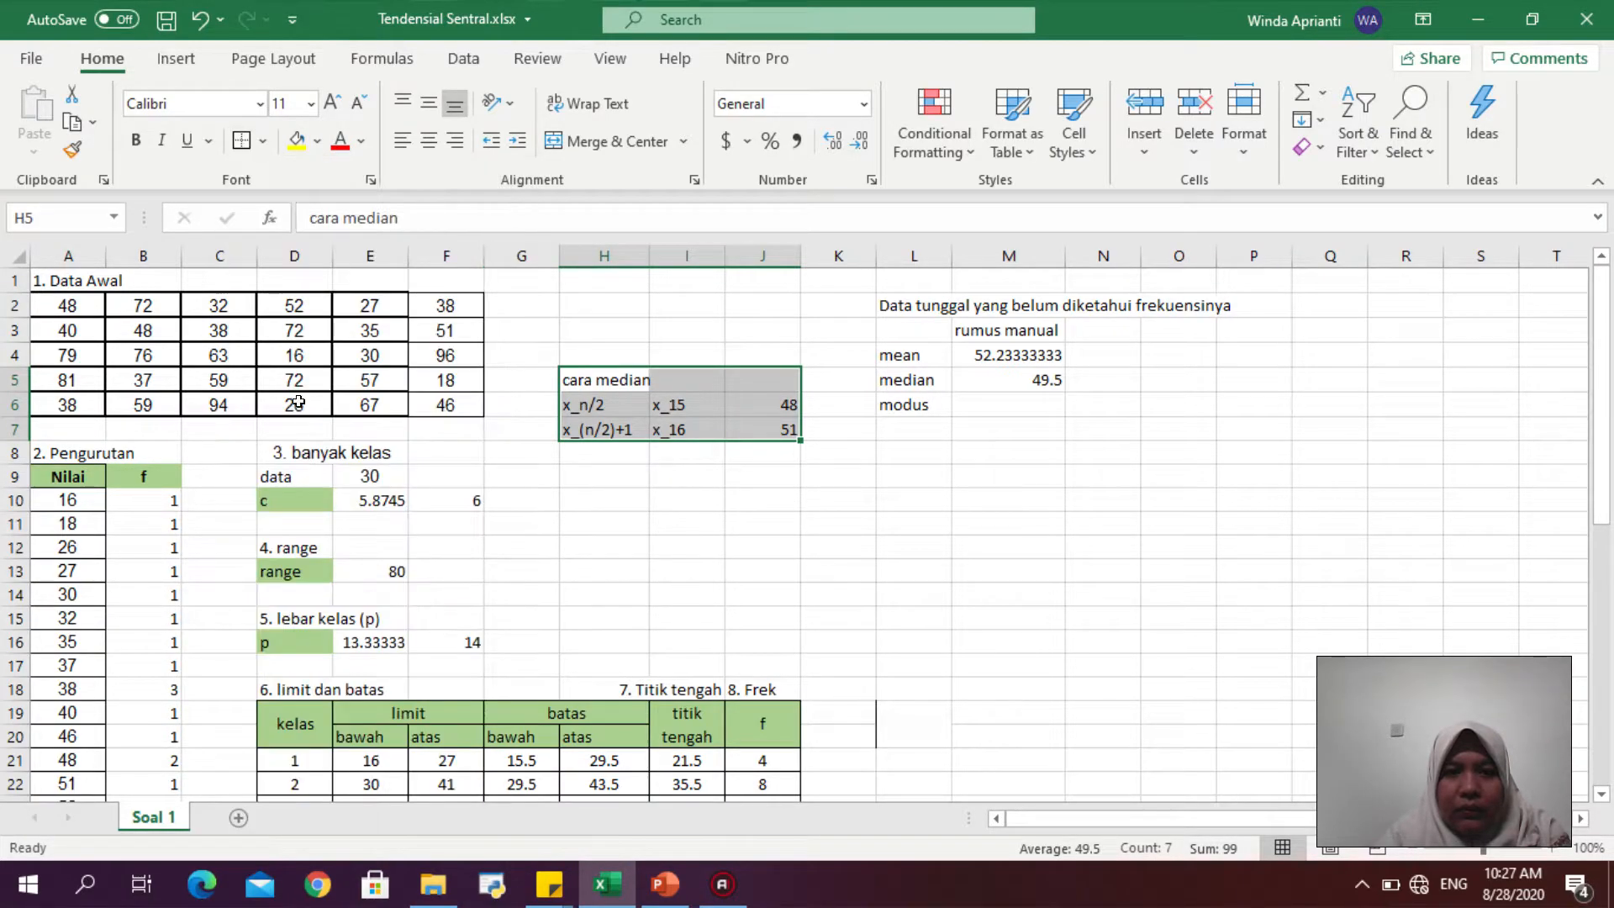
pyautogui.click(962, 488)
# - Scroll through the sorted frequency table to find the values with the highest frequency
pyautogui.click(1029, 401)
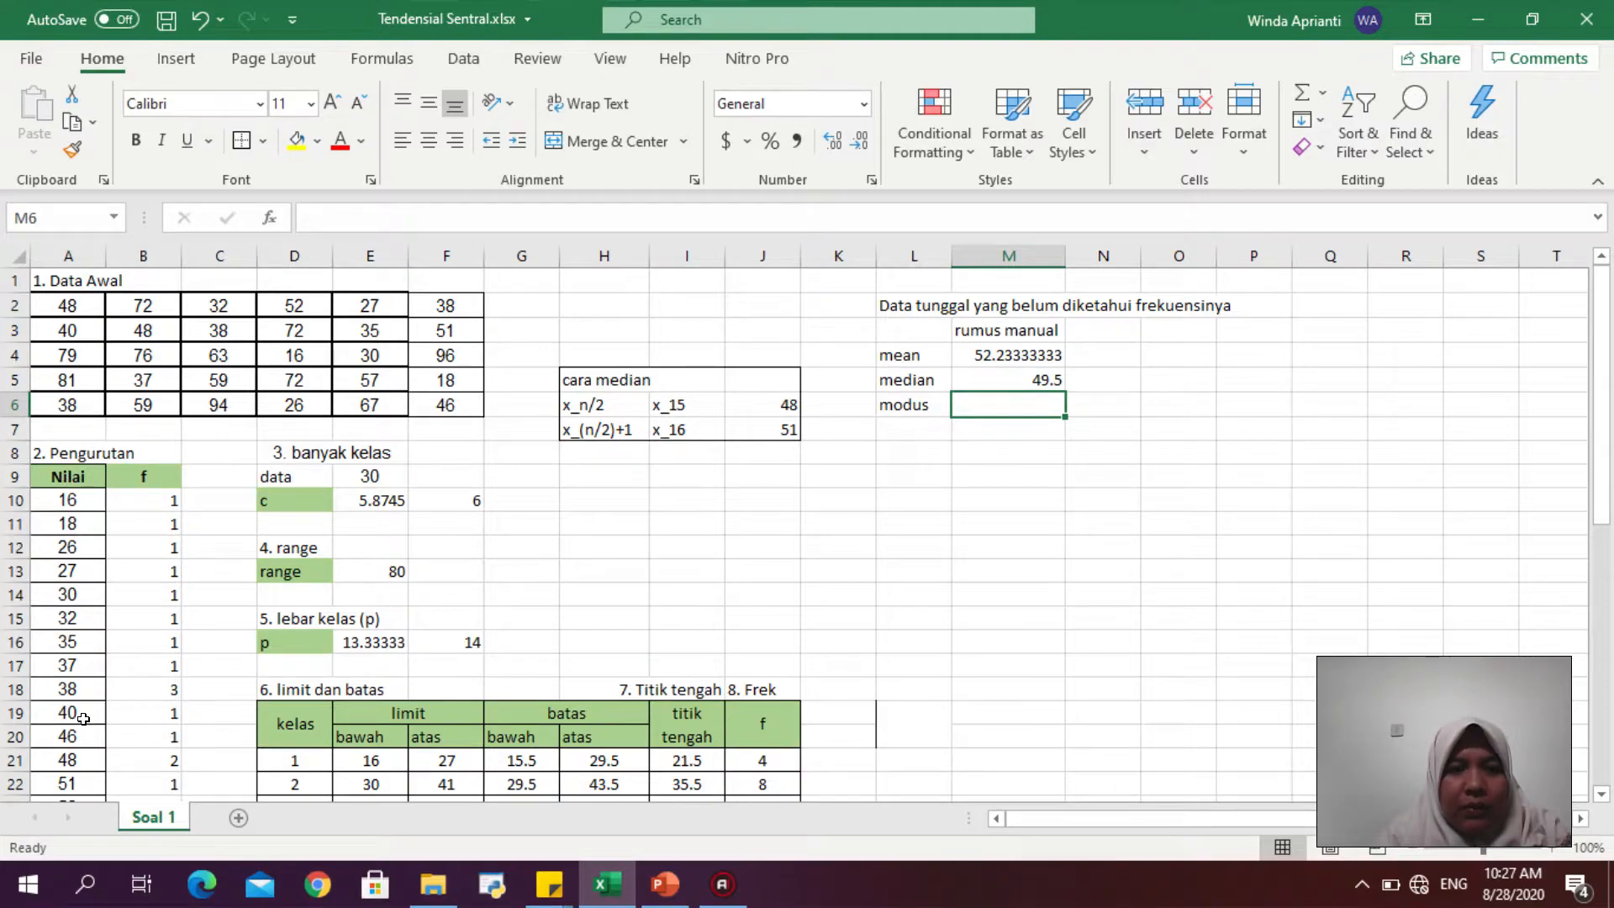
pyautogui.moveTo(1601, 362); pyautogui.dragTo(1610, 447)
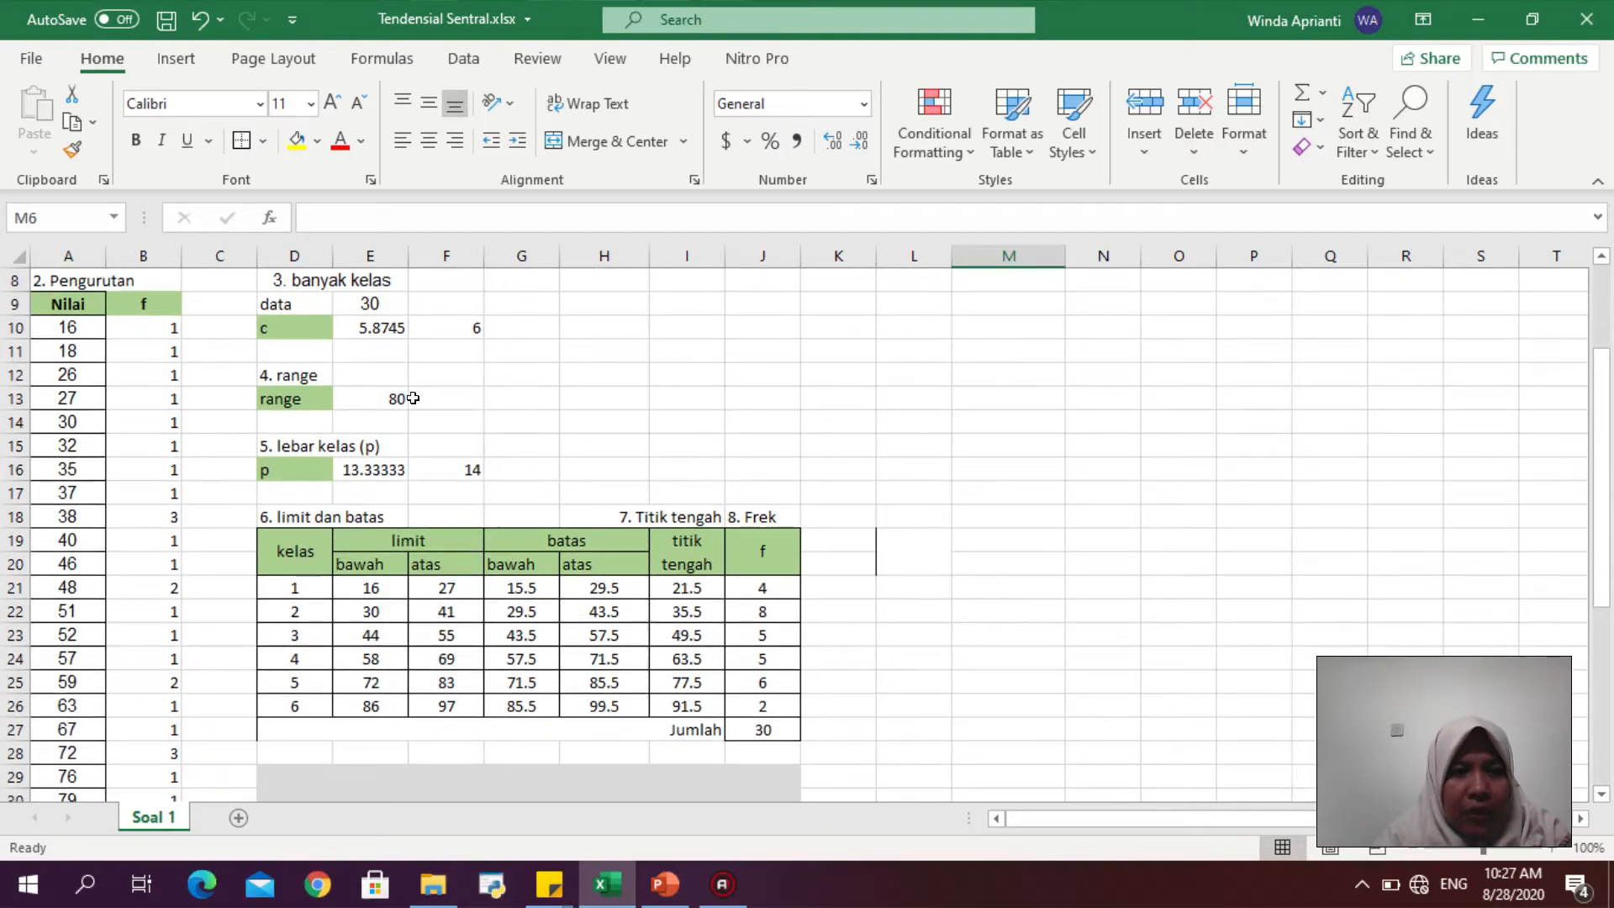
pyautogui.click(49, 520)
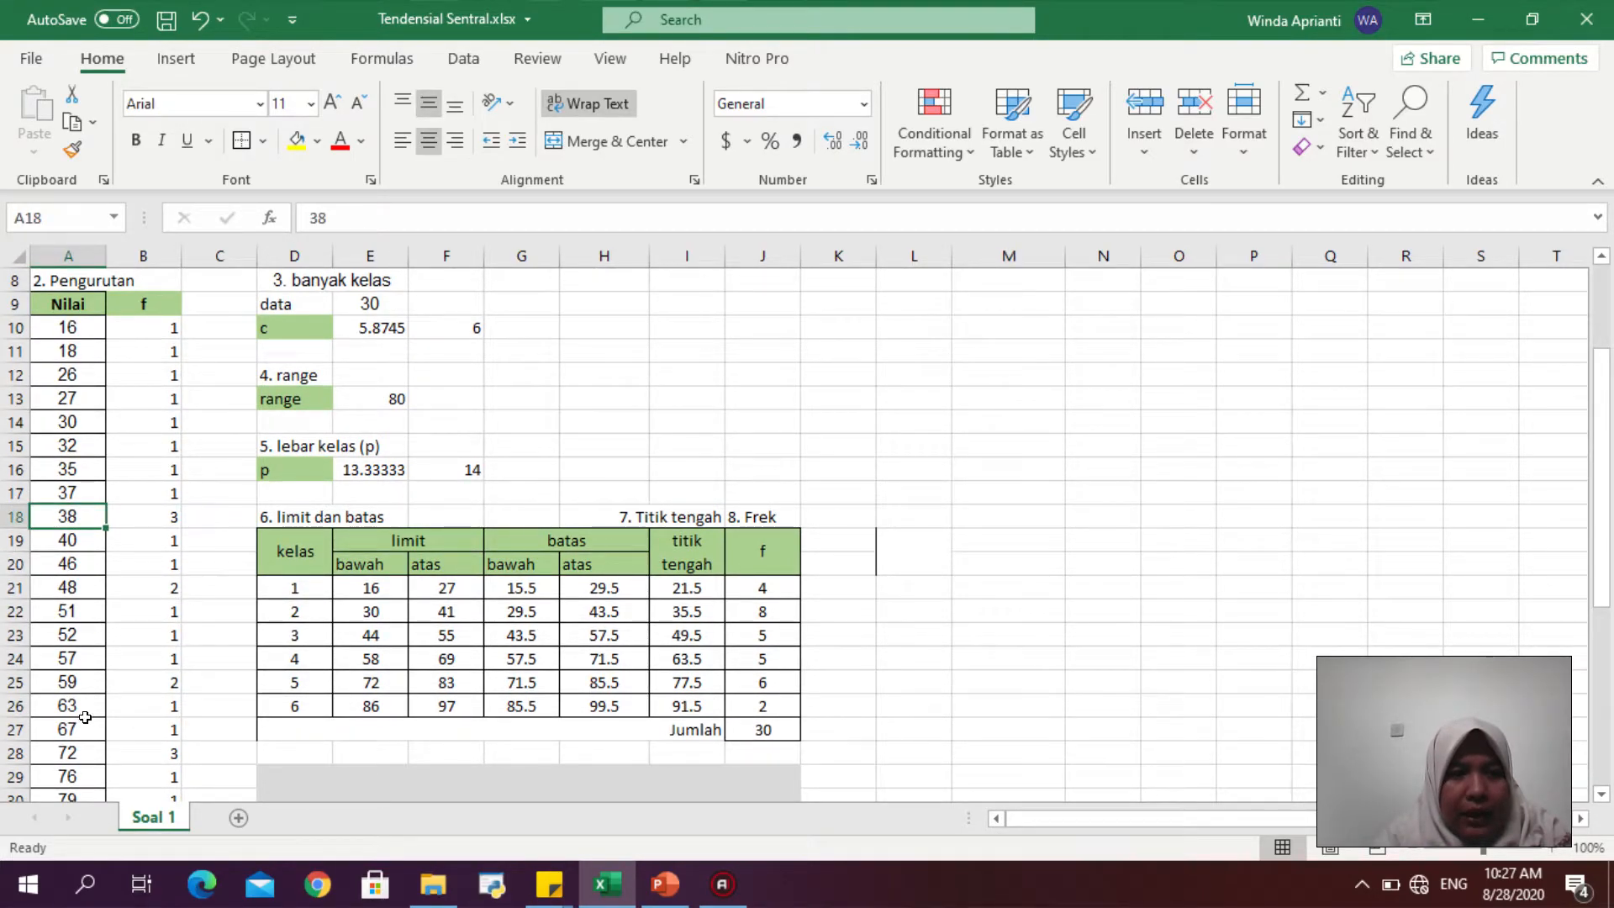
pyautogui.click(85, 752)
pyautogui.moveTo(1610, 563); pyautogui.dragTo(1577, 304)
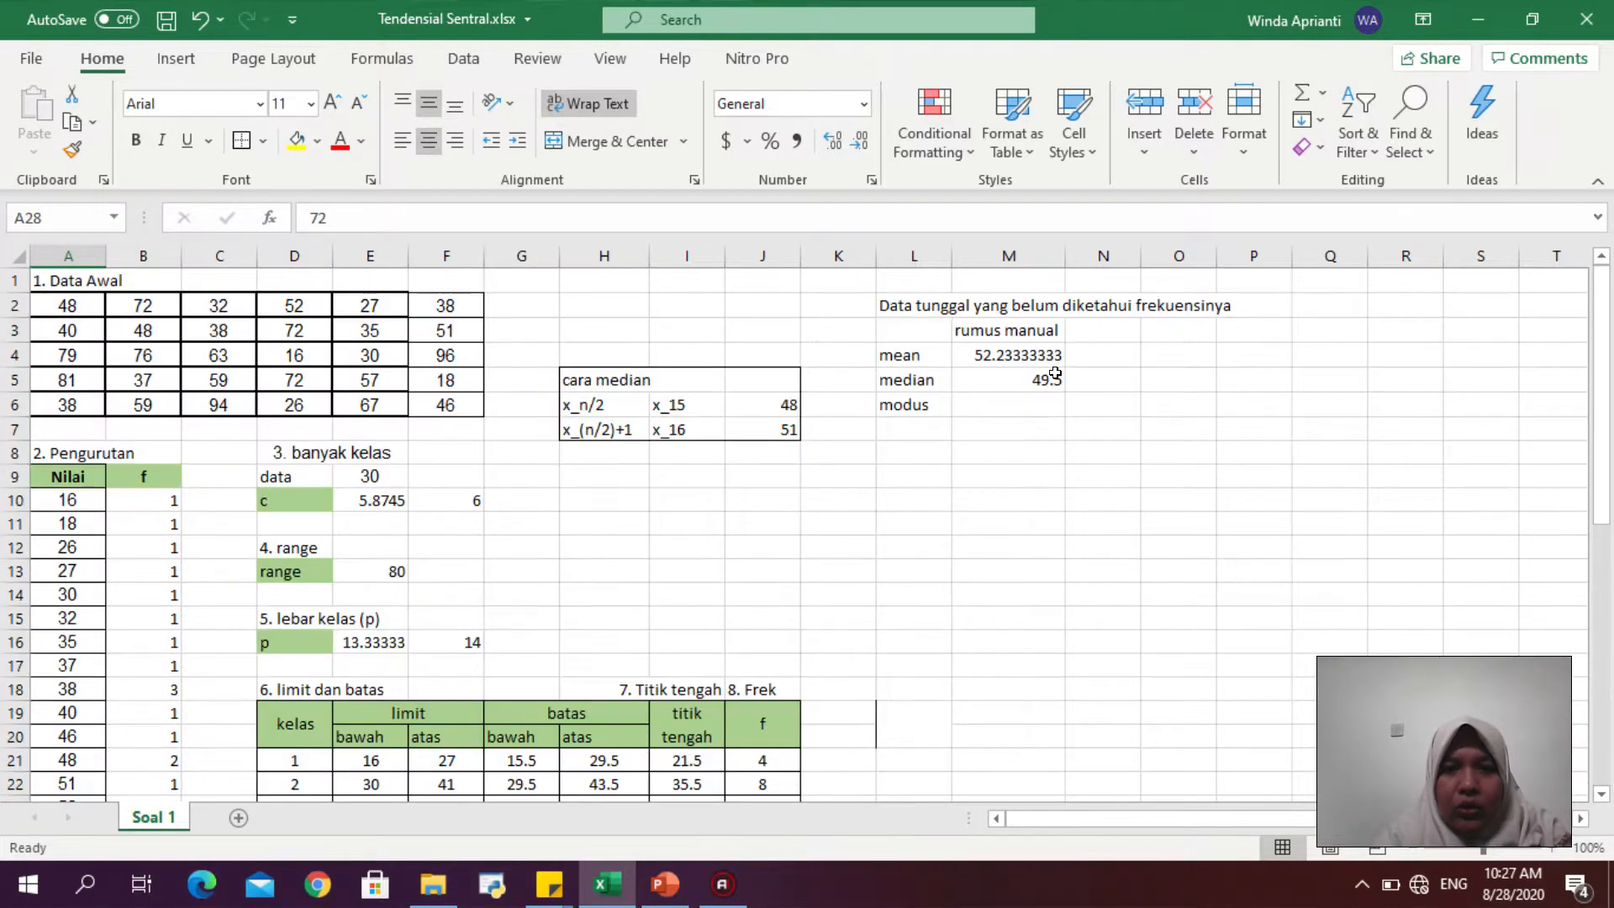
# - Enter the modes 38 and 72 in M6 and M7
pyautogui.click(998, 392)
pyautogui.write('38')
pyautogui.press('Return')
pyautogui.write('72')
pyautogui.press('Return')
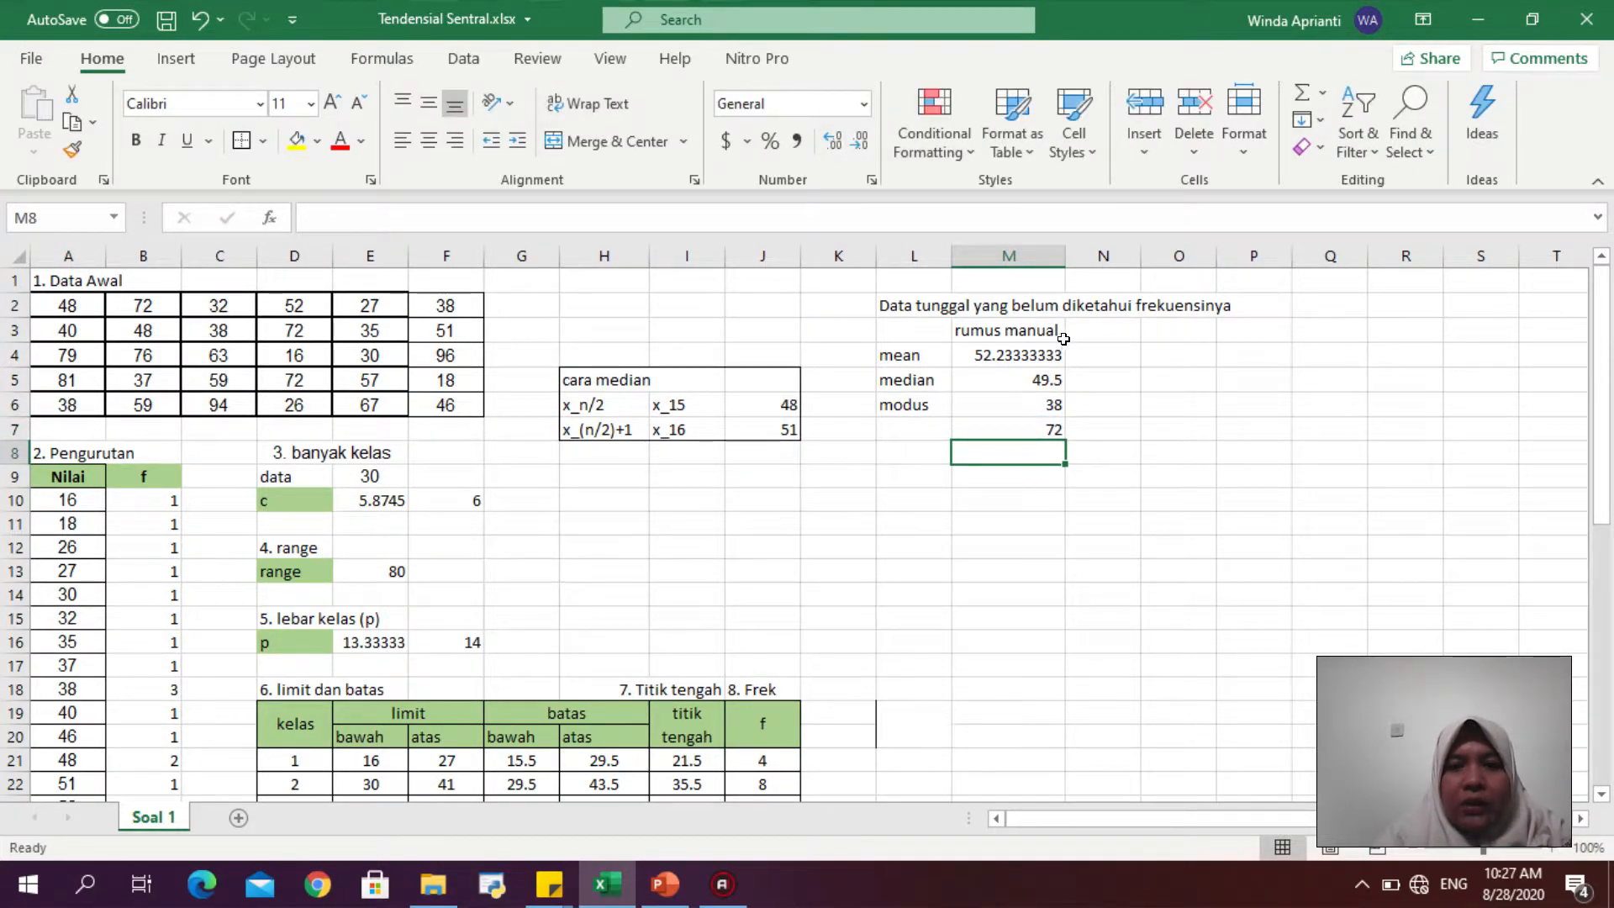
# - Add the column heading "rumusan excel" in N3 next to "rumus manual"
pyautogui.click(1094, 335)
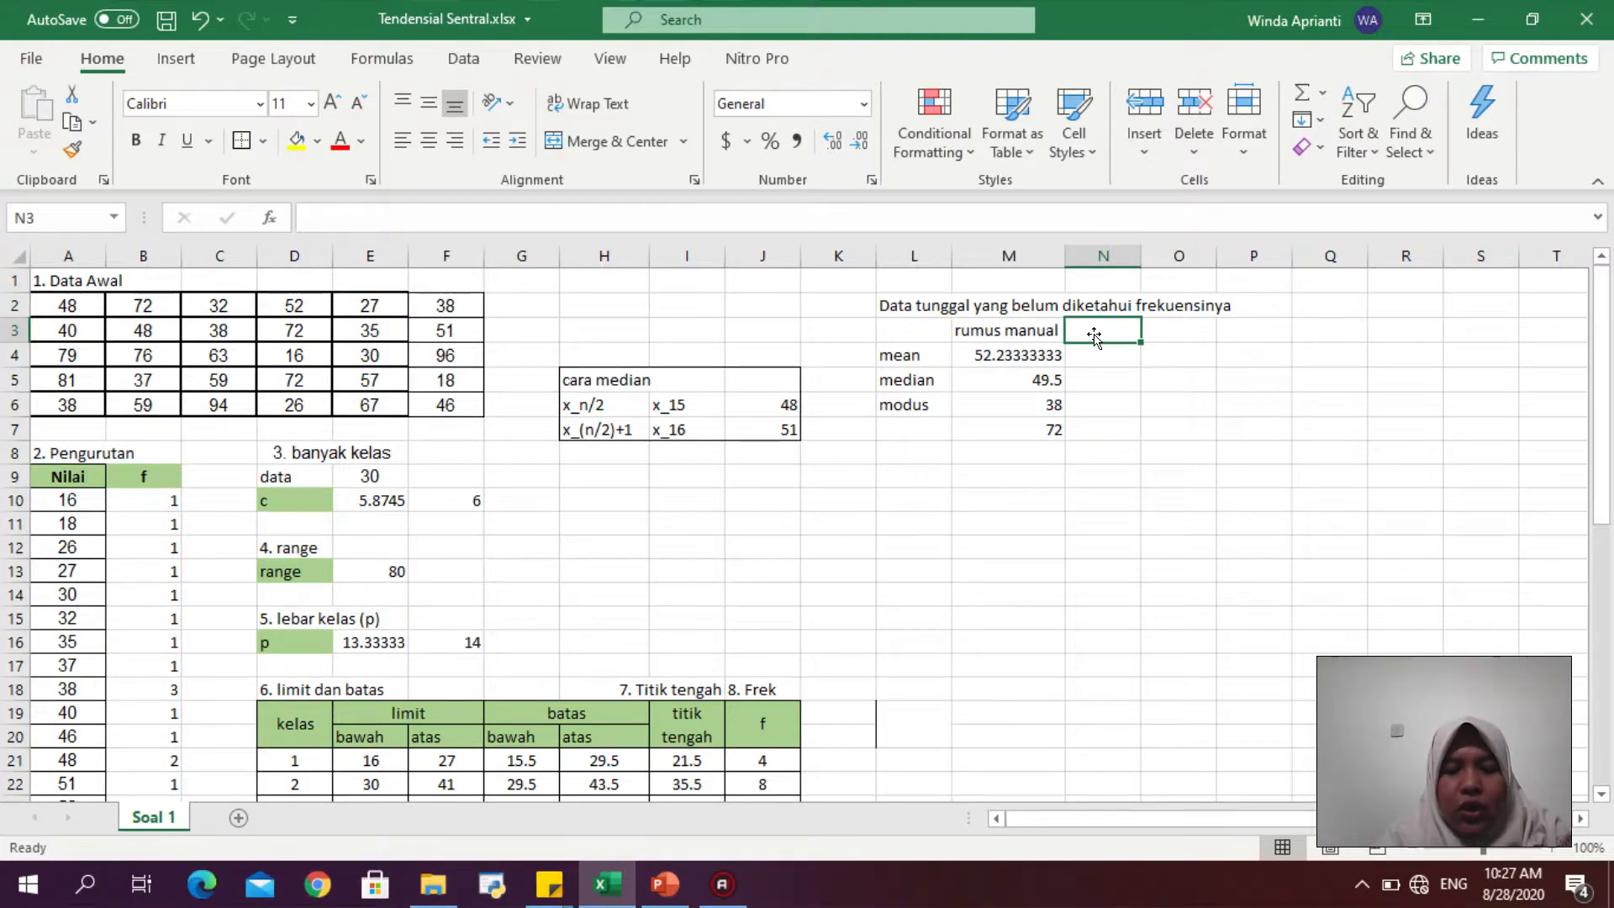
pyautogui.write('rumusan ec')
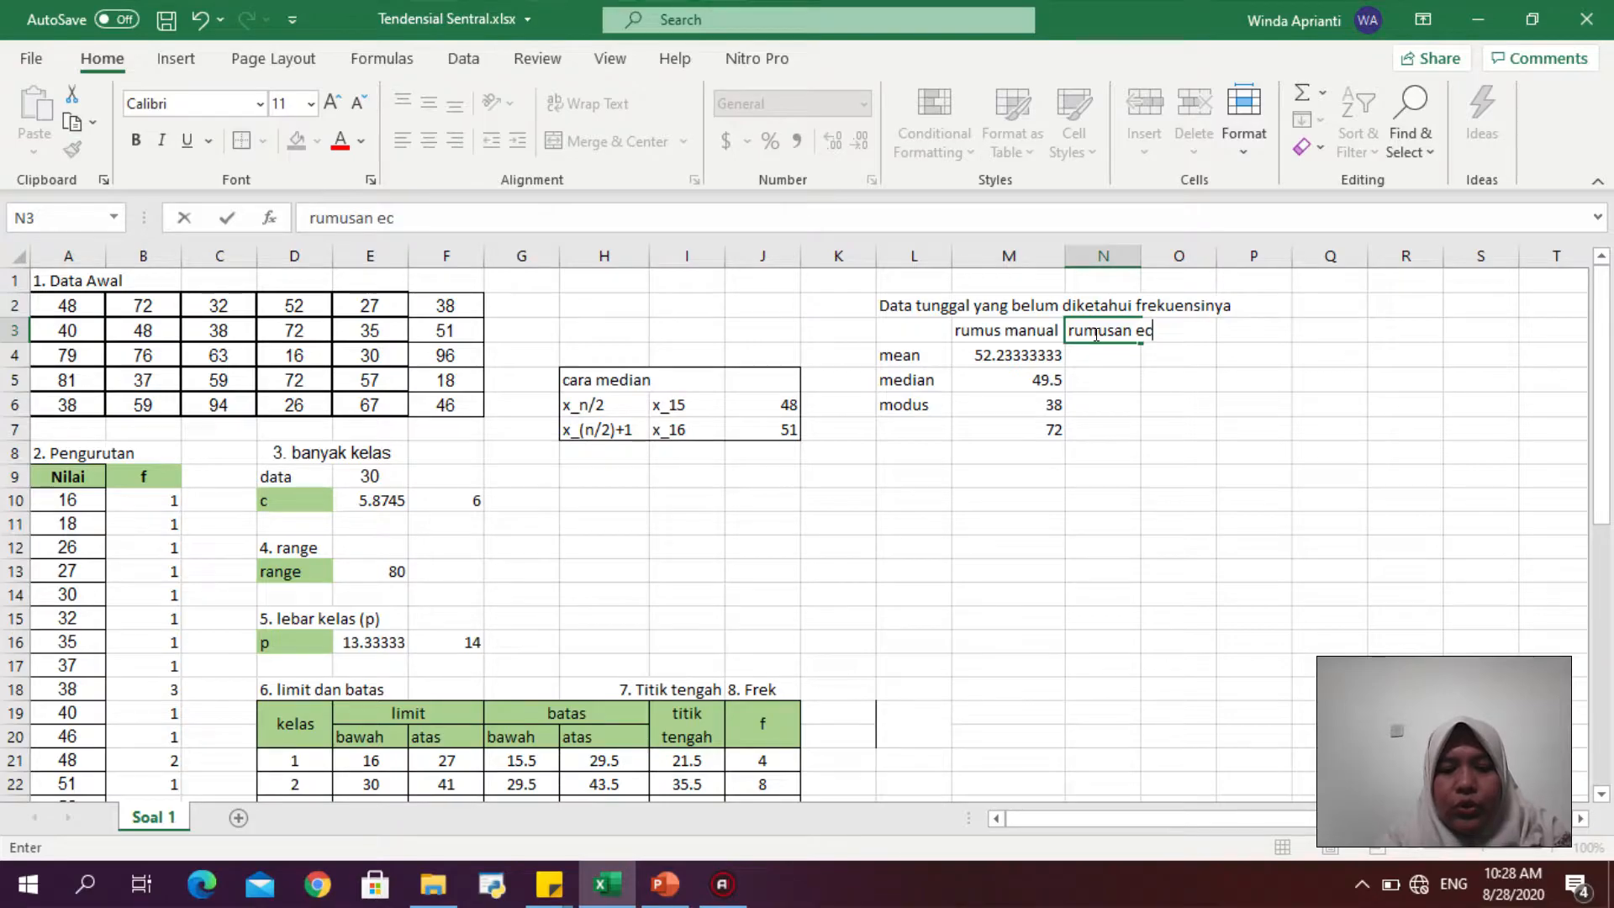
pyautogui.press('BackSpace')
pyautogui.write('xecel')
pyautogui.press('Return')
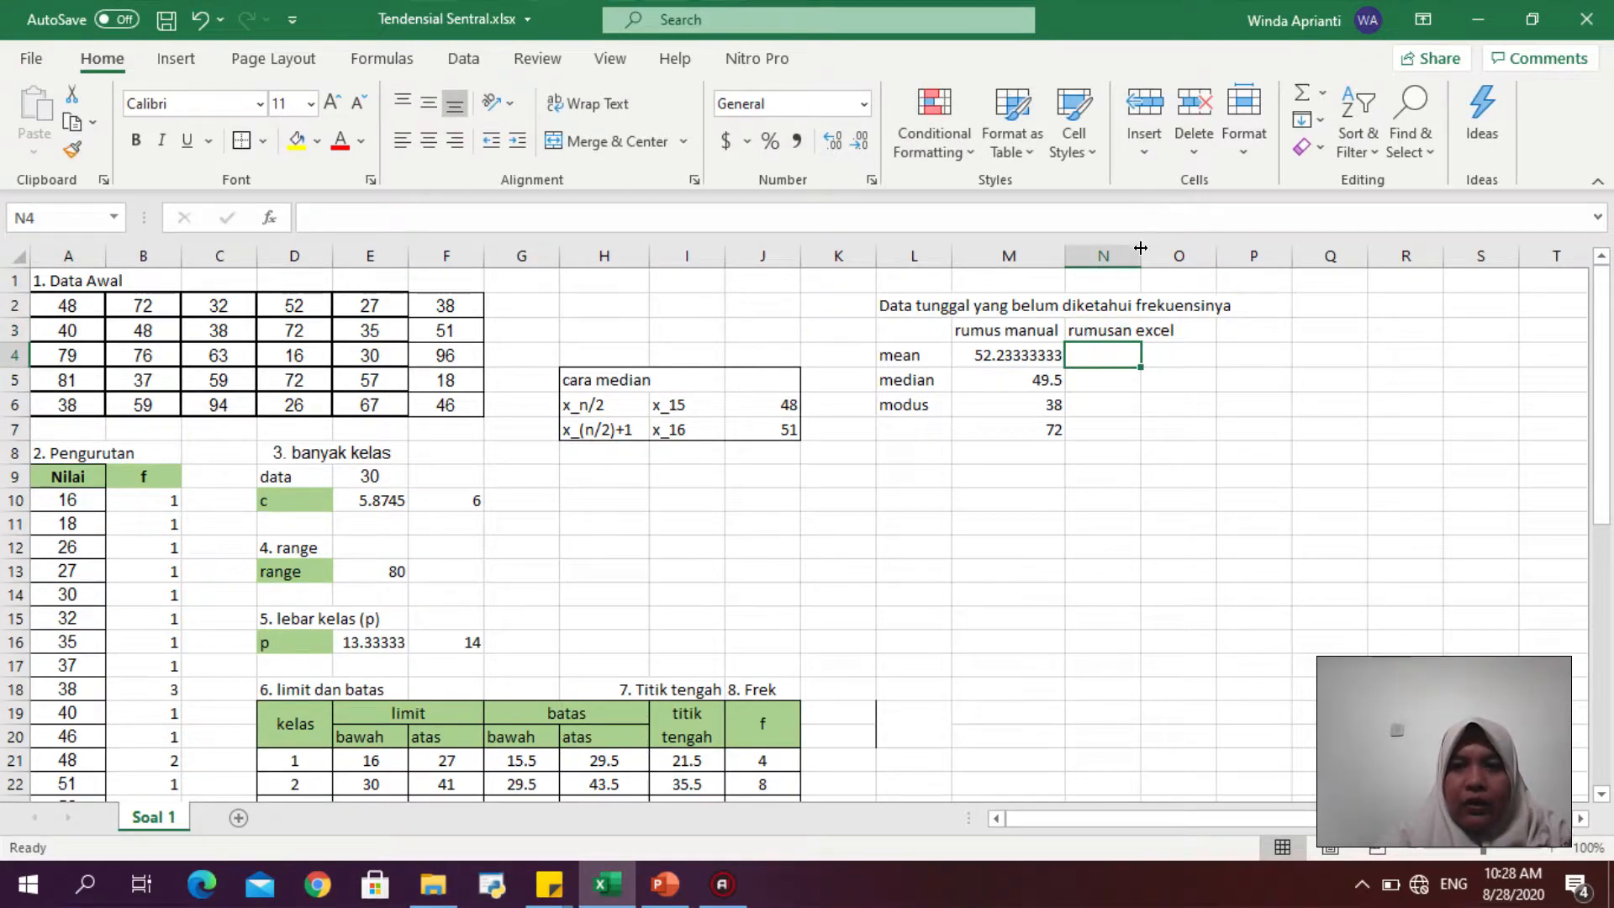
# - Widen column N and enter =AVERAGE(A2:F6) in N4 to compute the mean with an Excel formula
pyautogui.moveTo(1140, 244); pyautogui.dragTo(1181, 244)
pyautogui.write('=avera')
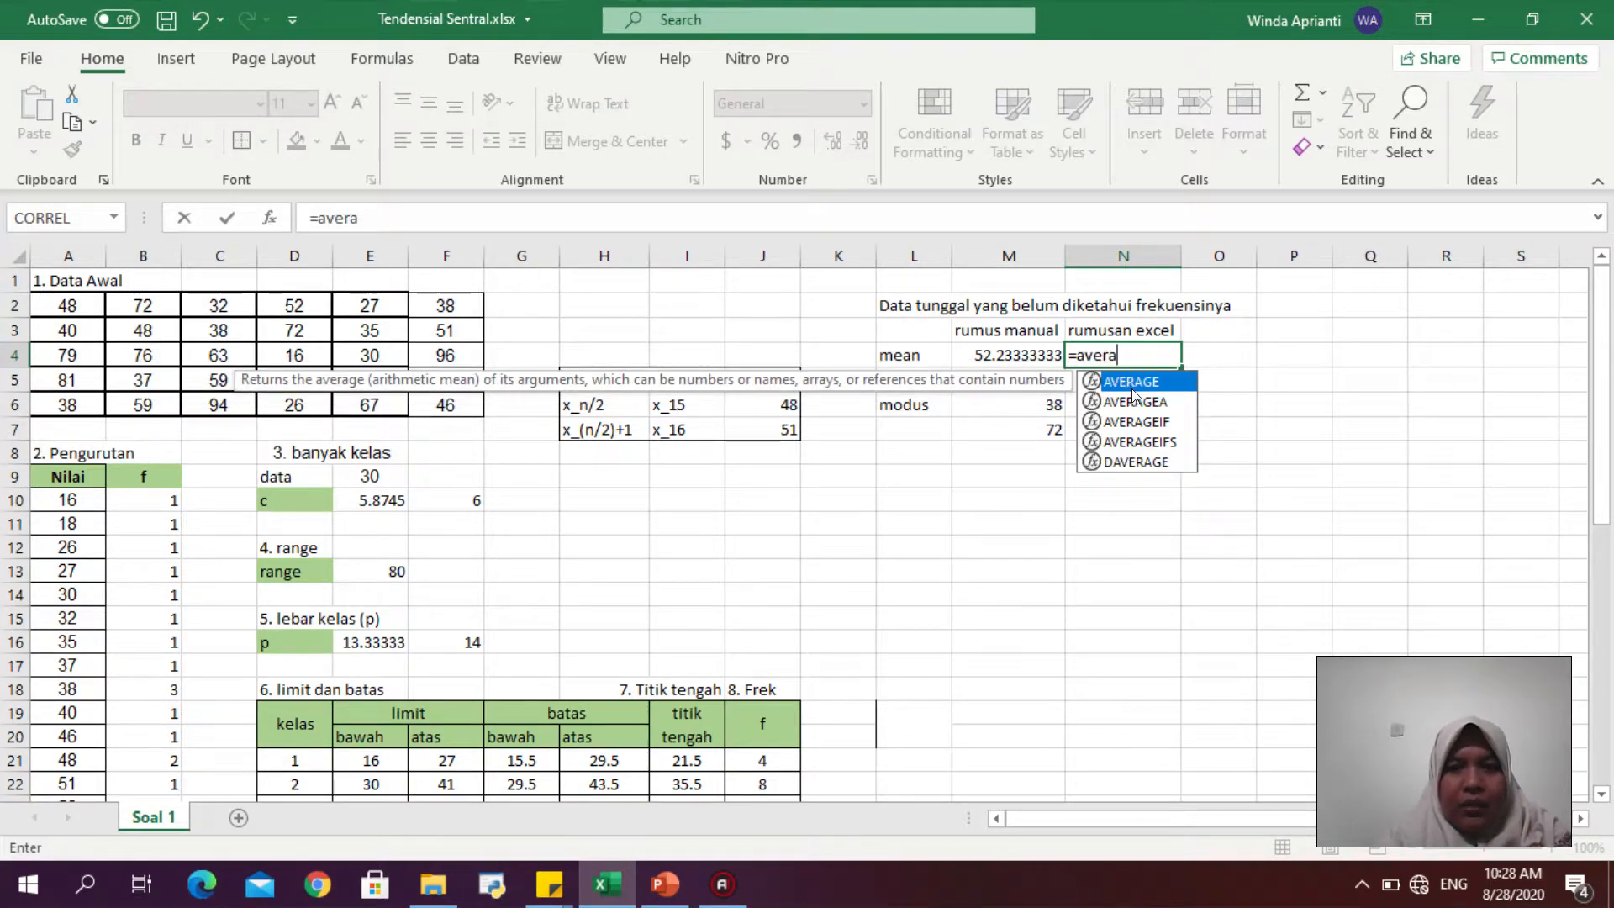
pyautogui.doubleClick(1129, 383)
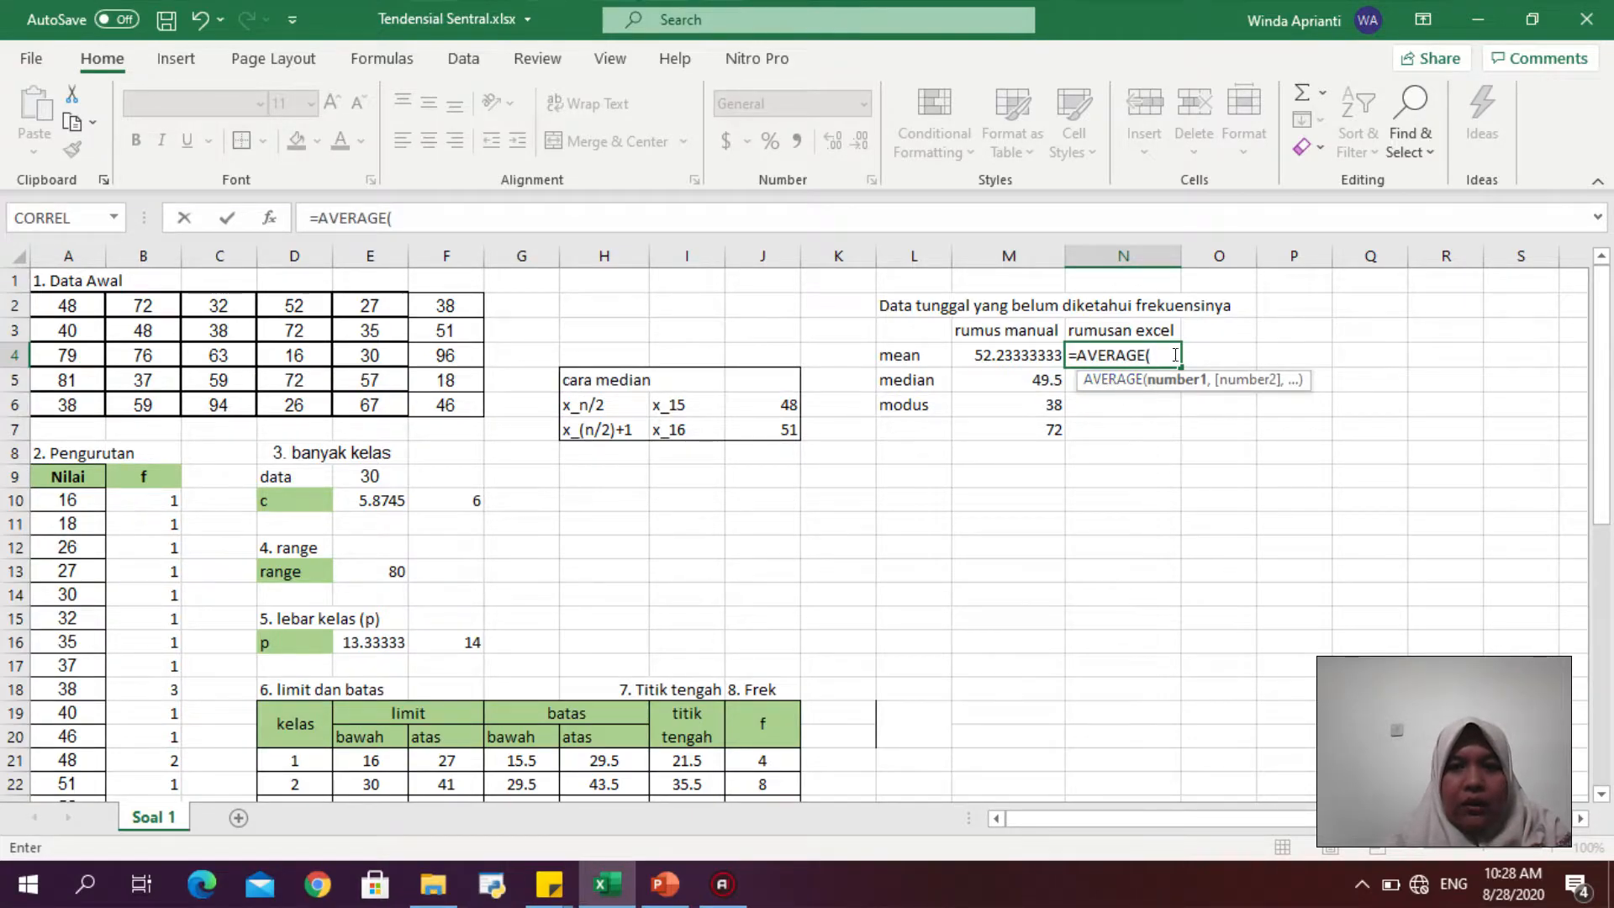
pyautogui.moveTo(67, 303); pyautogui.dragTo(438, 406)
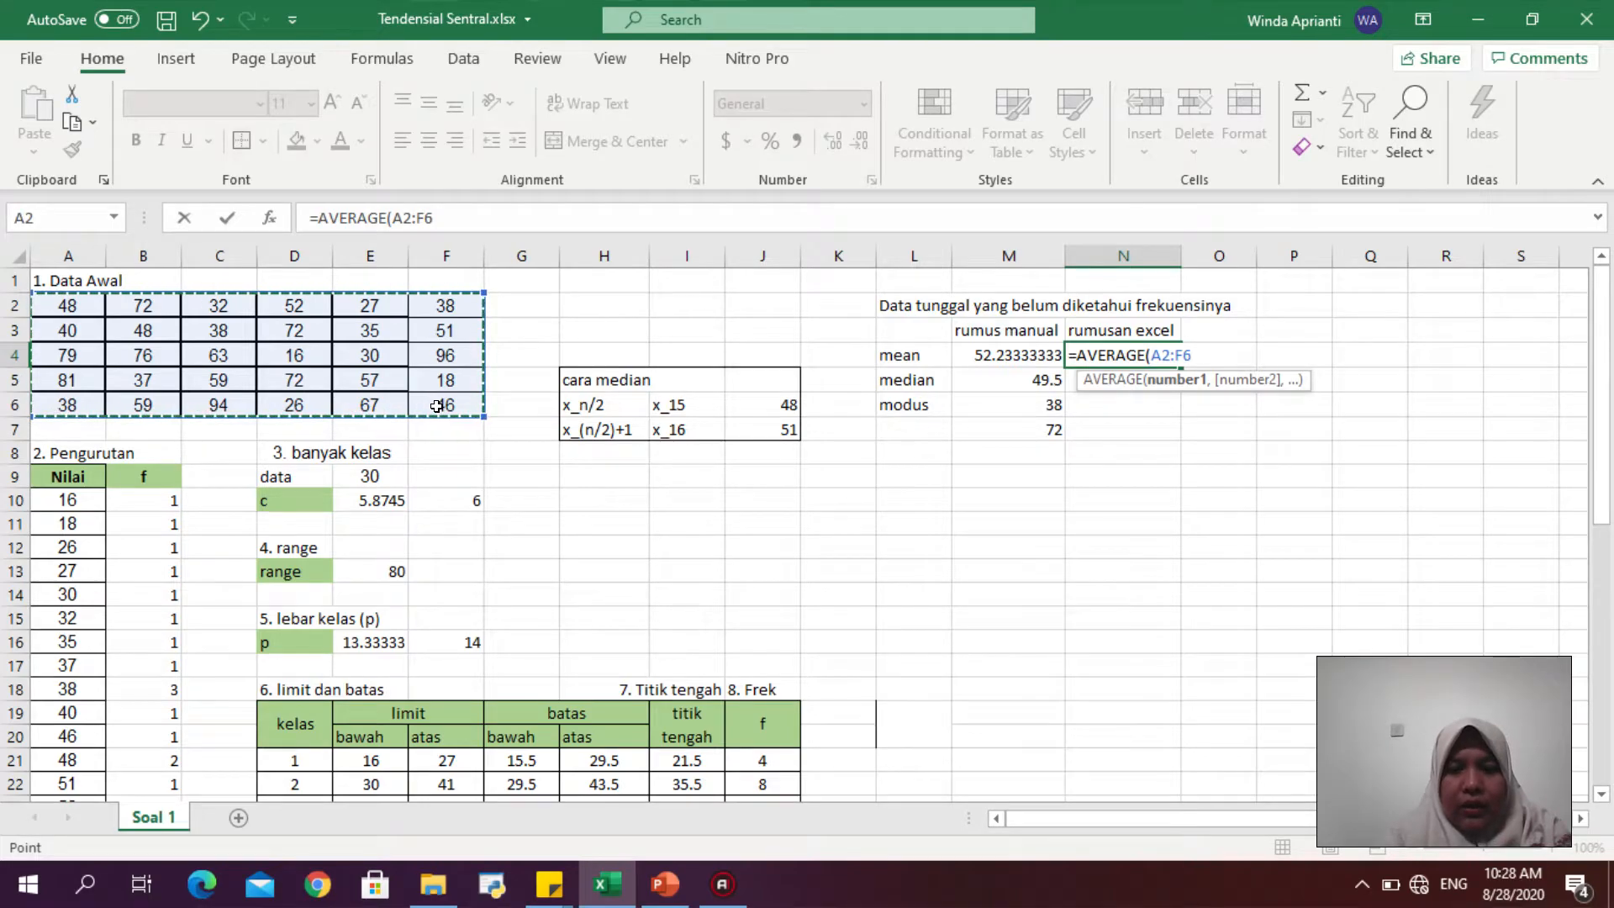
pyautogui.press('Return')
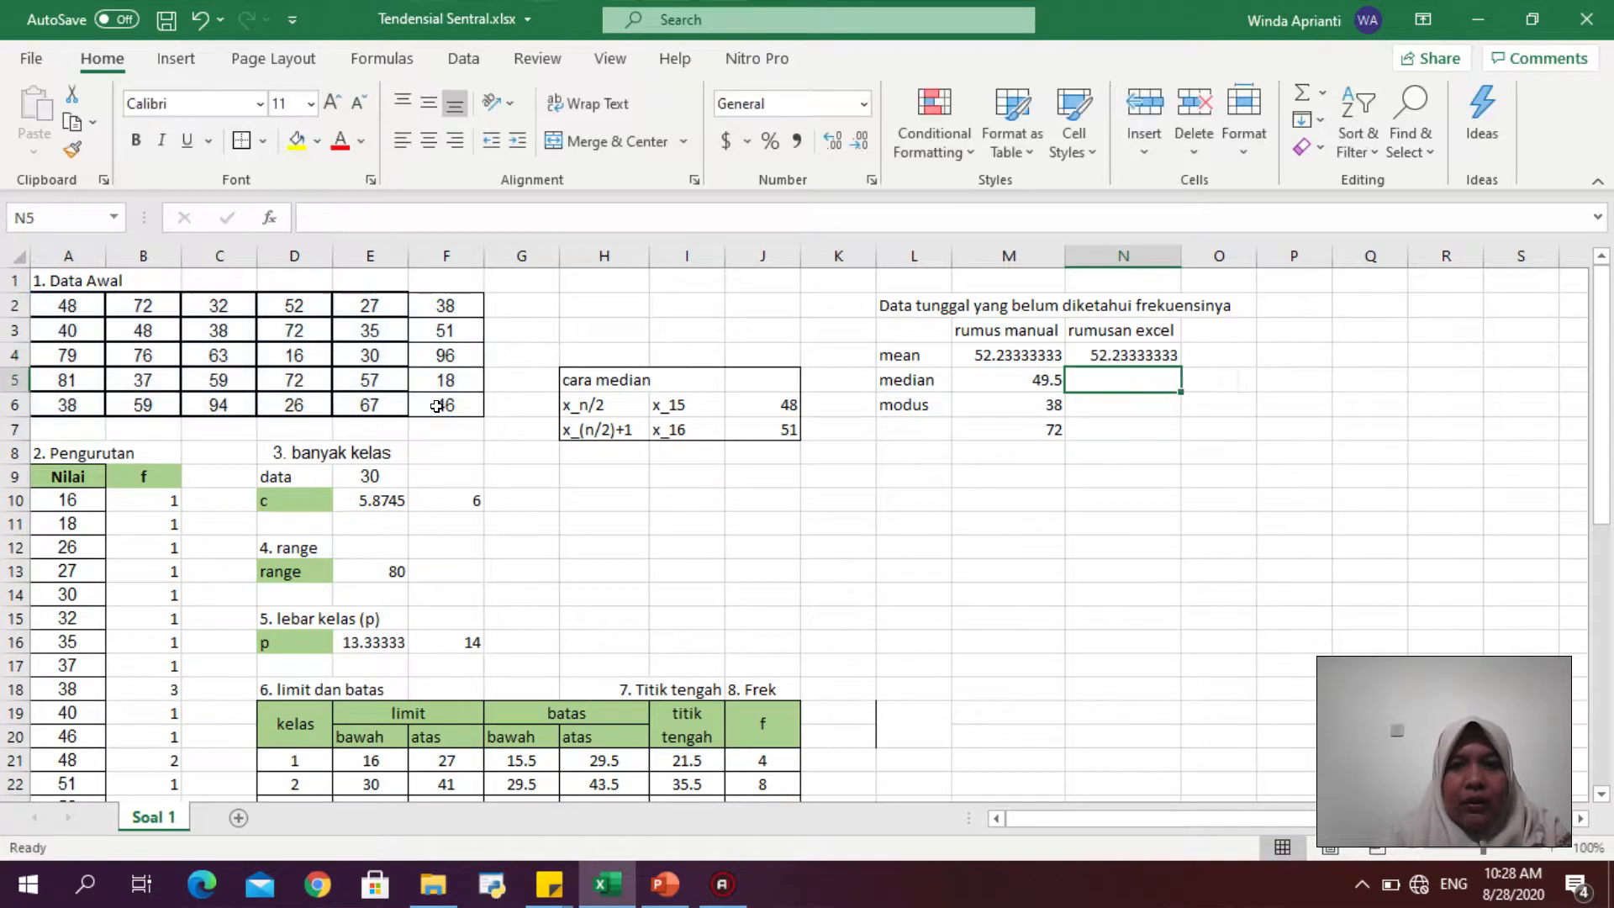
# - Enter =MEDIAN(A2:F6) in N5 to compute the median with an Excel formula
pyautogui.click(1129, 353)
pyautogui.click(1037, 344)
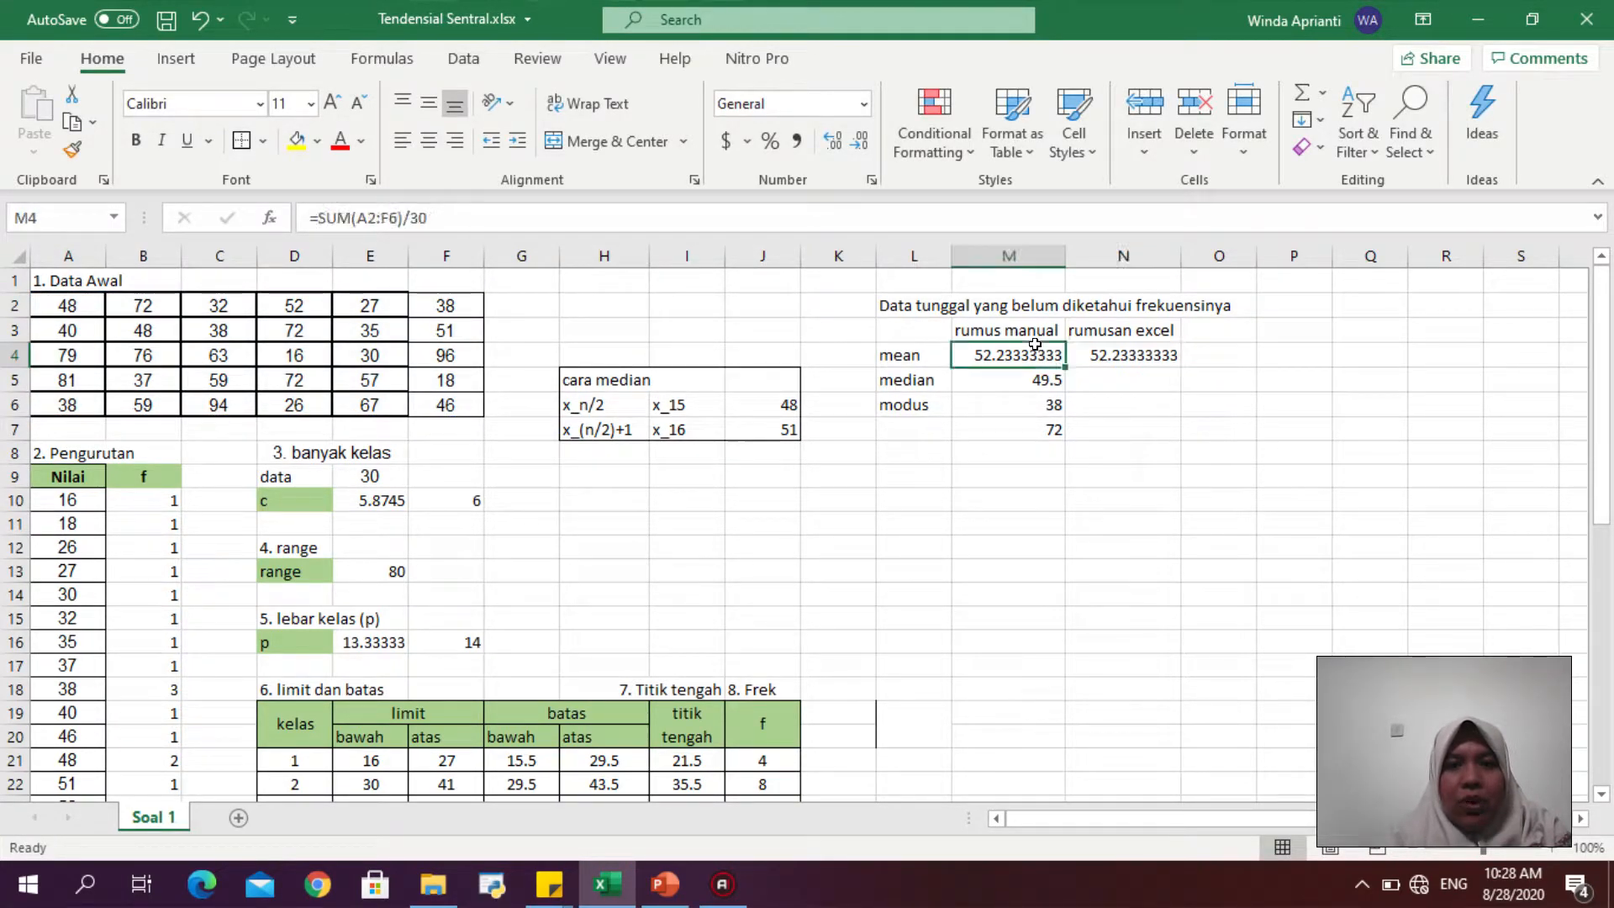
pyautogui.click(1121, 385)
pyautogui.write('=medi')
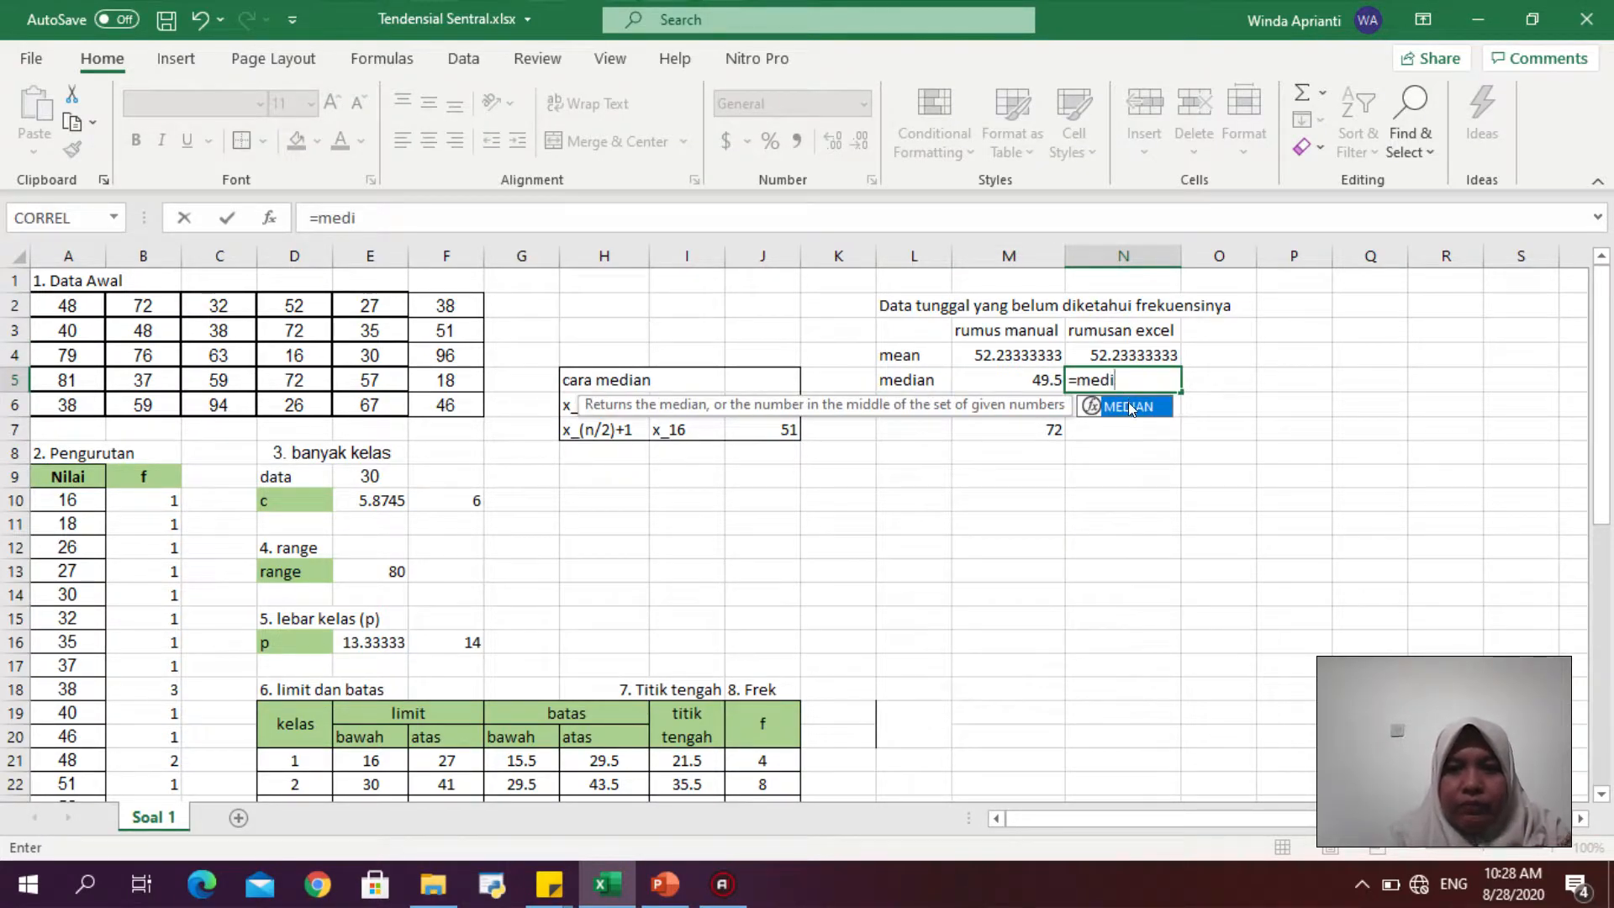
pyautogui.press('Tab')
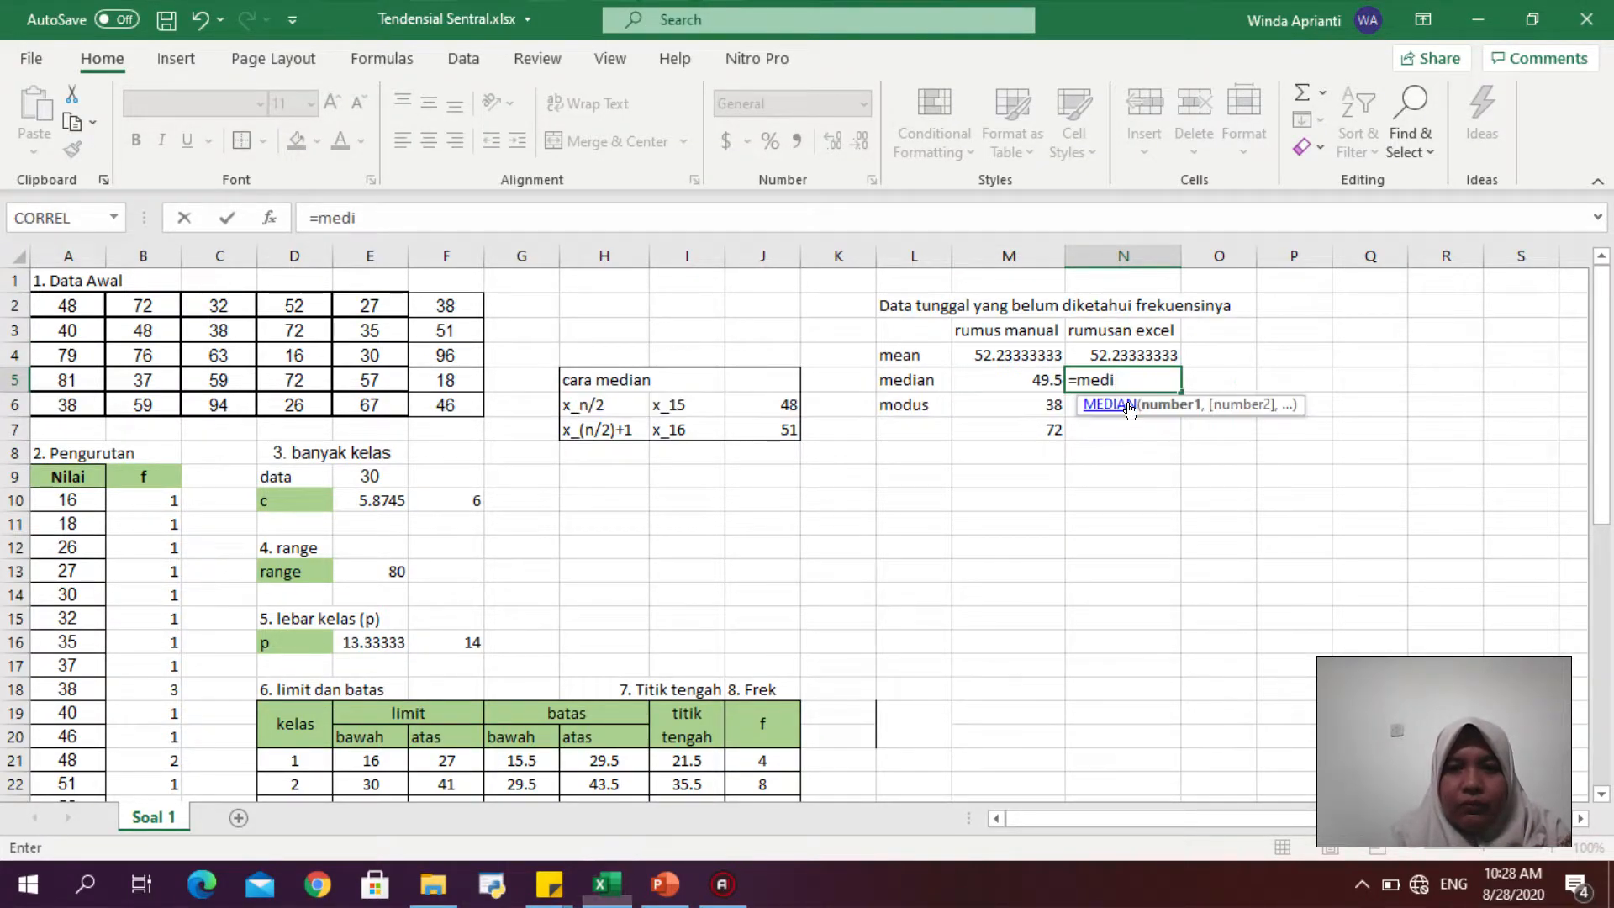
pyautogui.moveTo(68, 304); pyautogui.dragTo(443, 398)
pyautogui.press('Return')
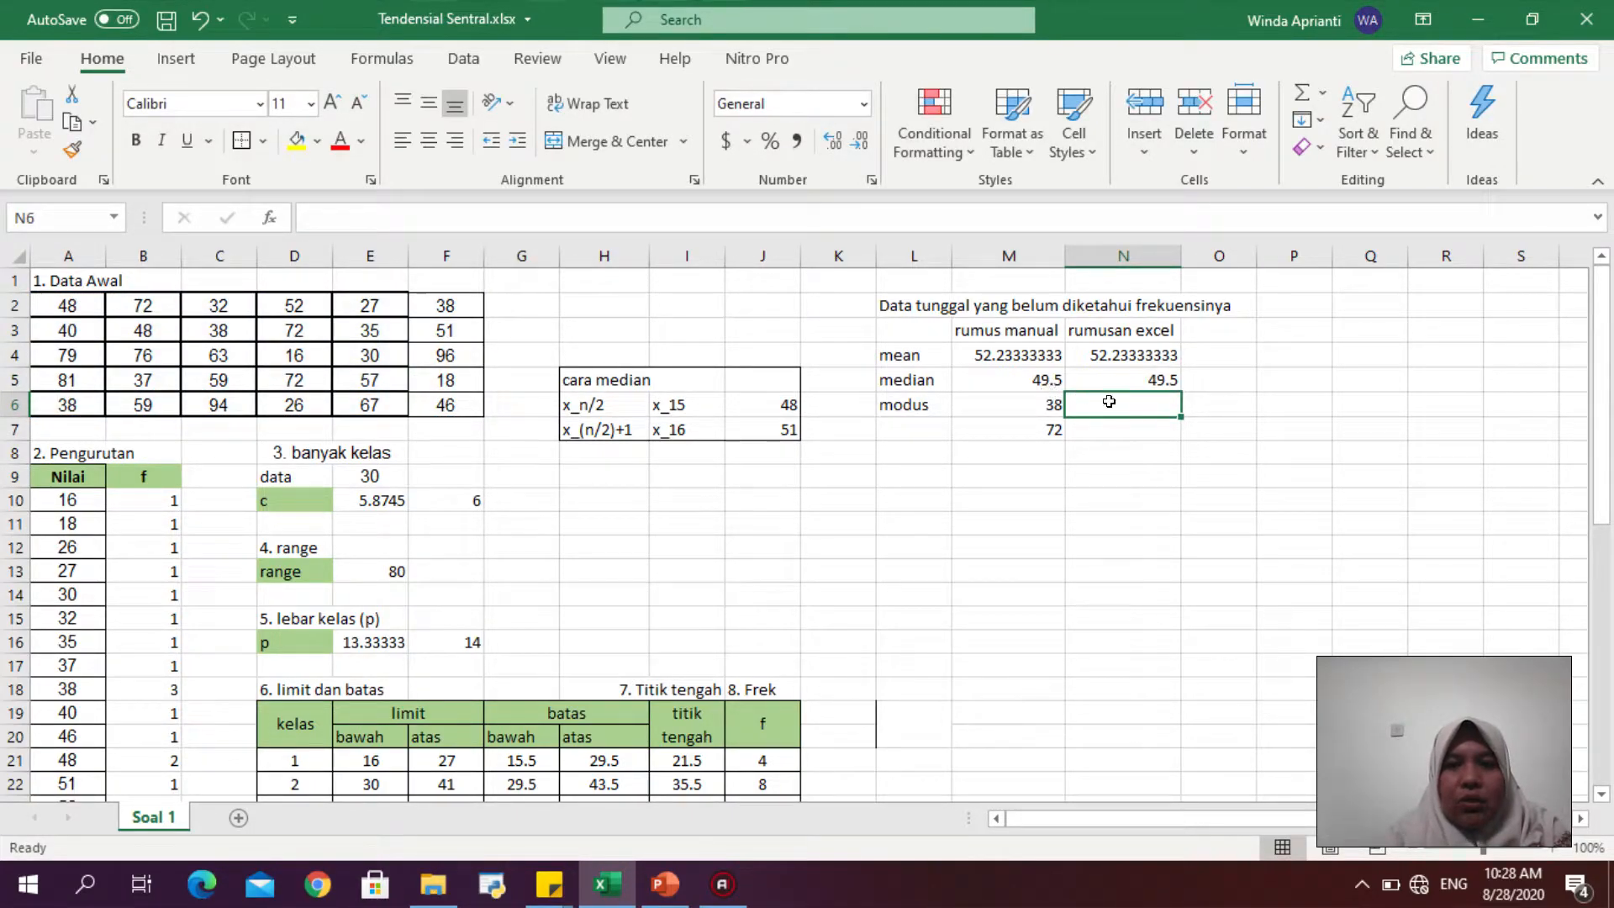
# - Enter =MODE.MULT(A2:F6) in N6 to list the modes with an Excel formula
pyautogui.write('=mod')
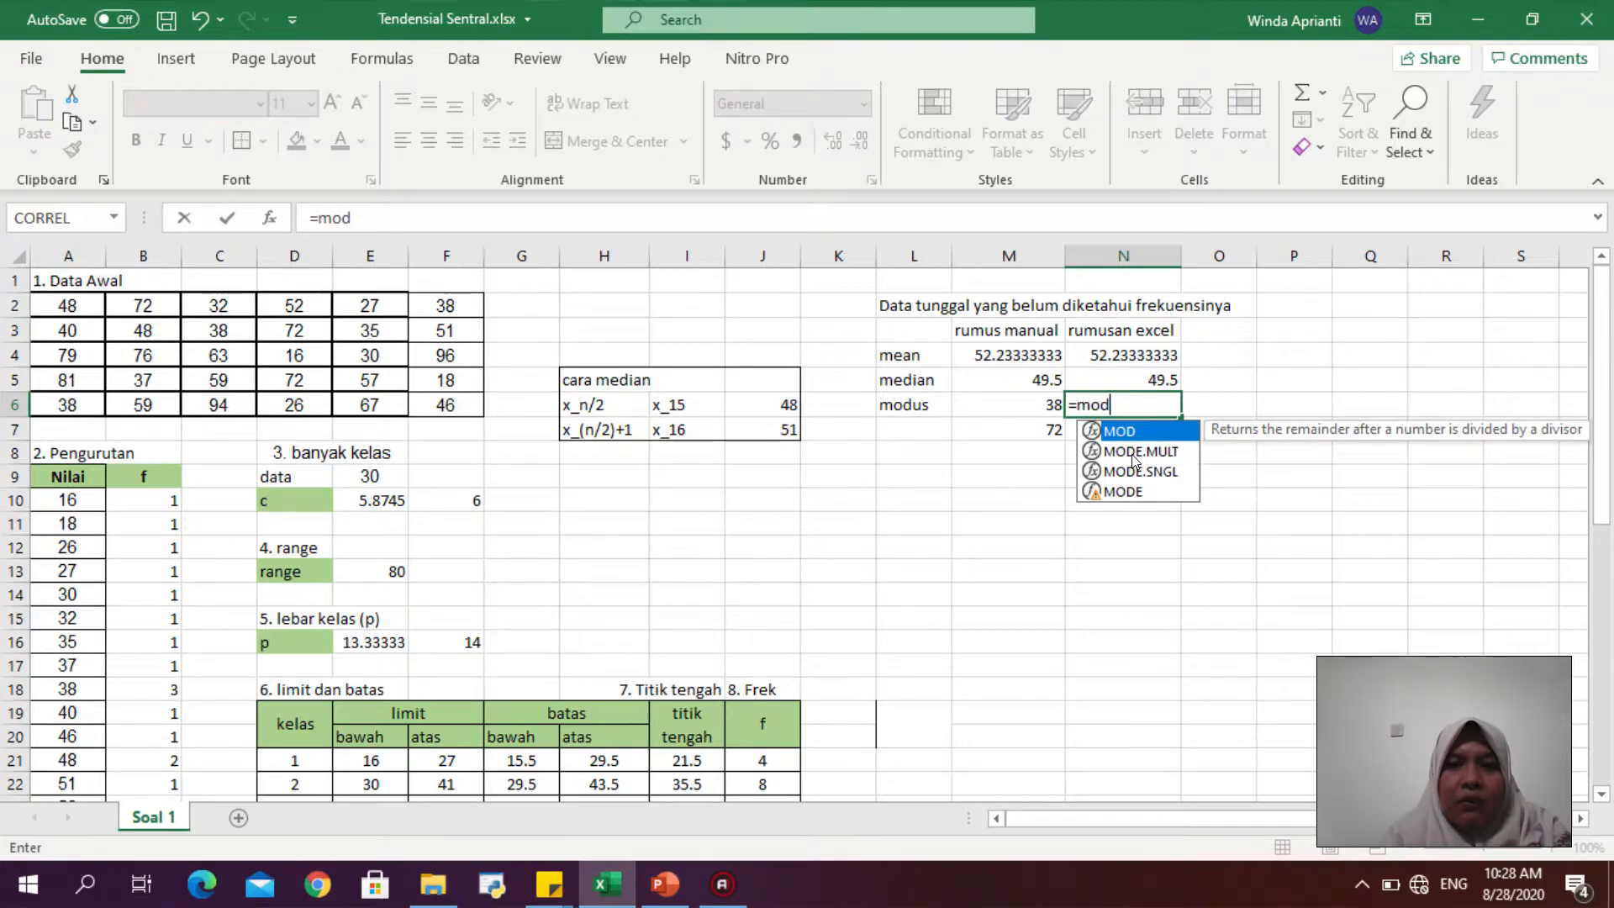
pyautogui.doubleClick(1133, 453)
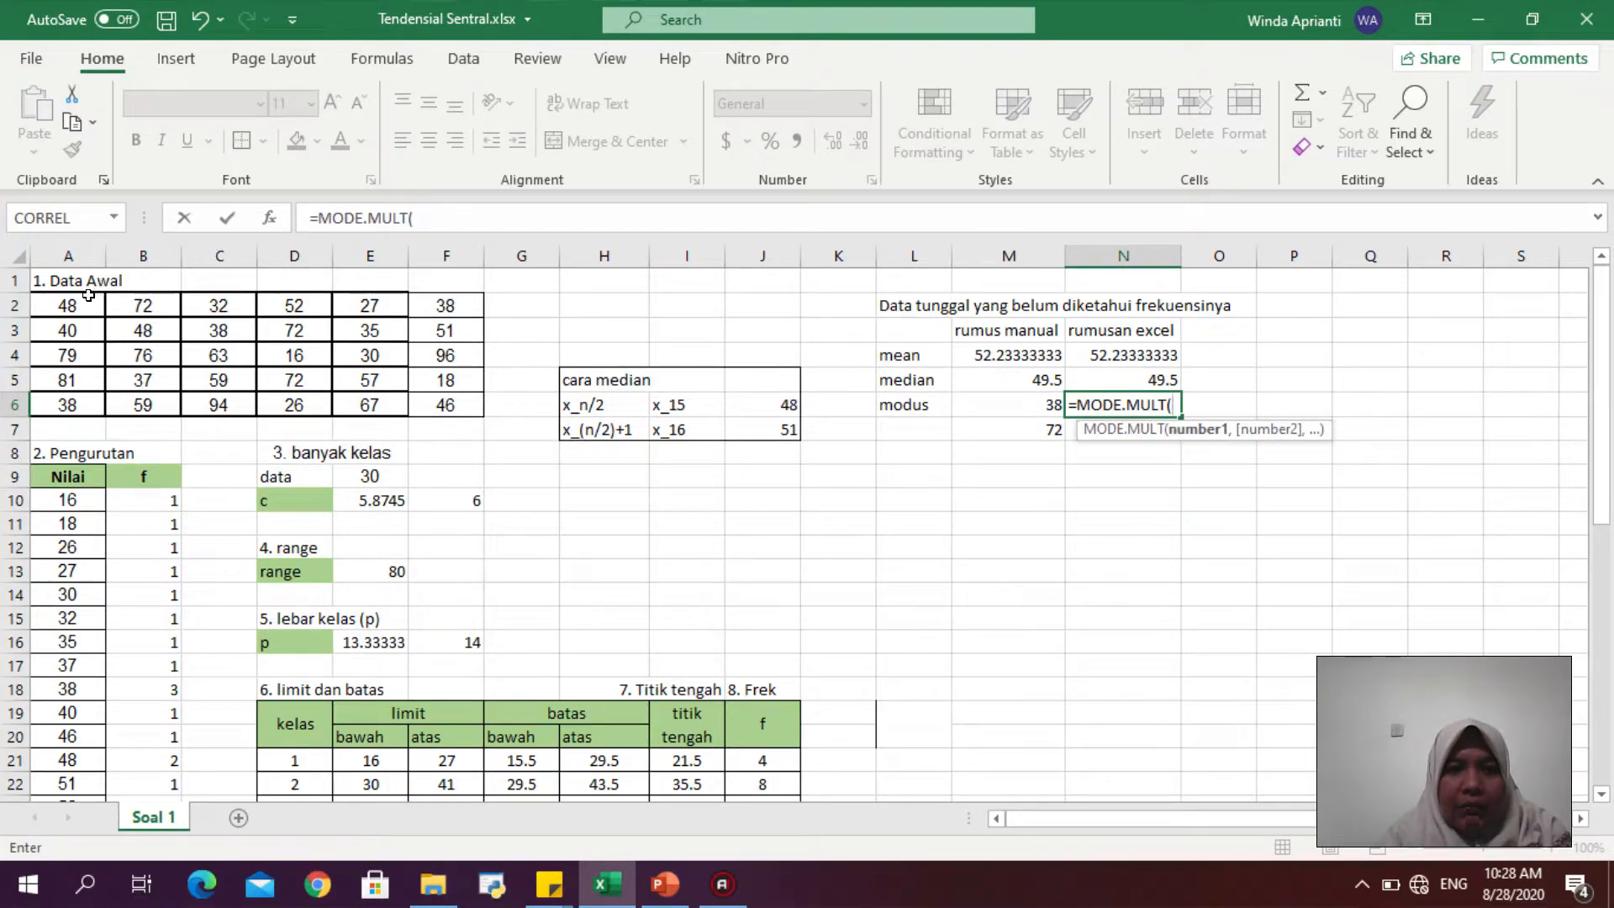
pyautogui.moveTo(89, 295); pyautogui.dragTo(441, 406)
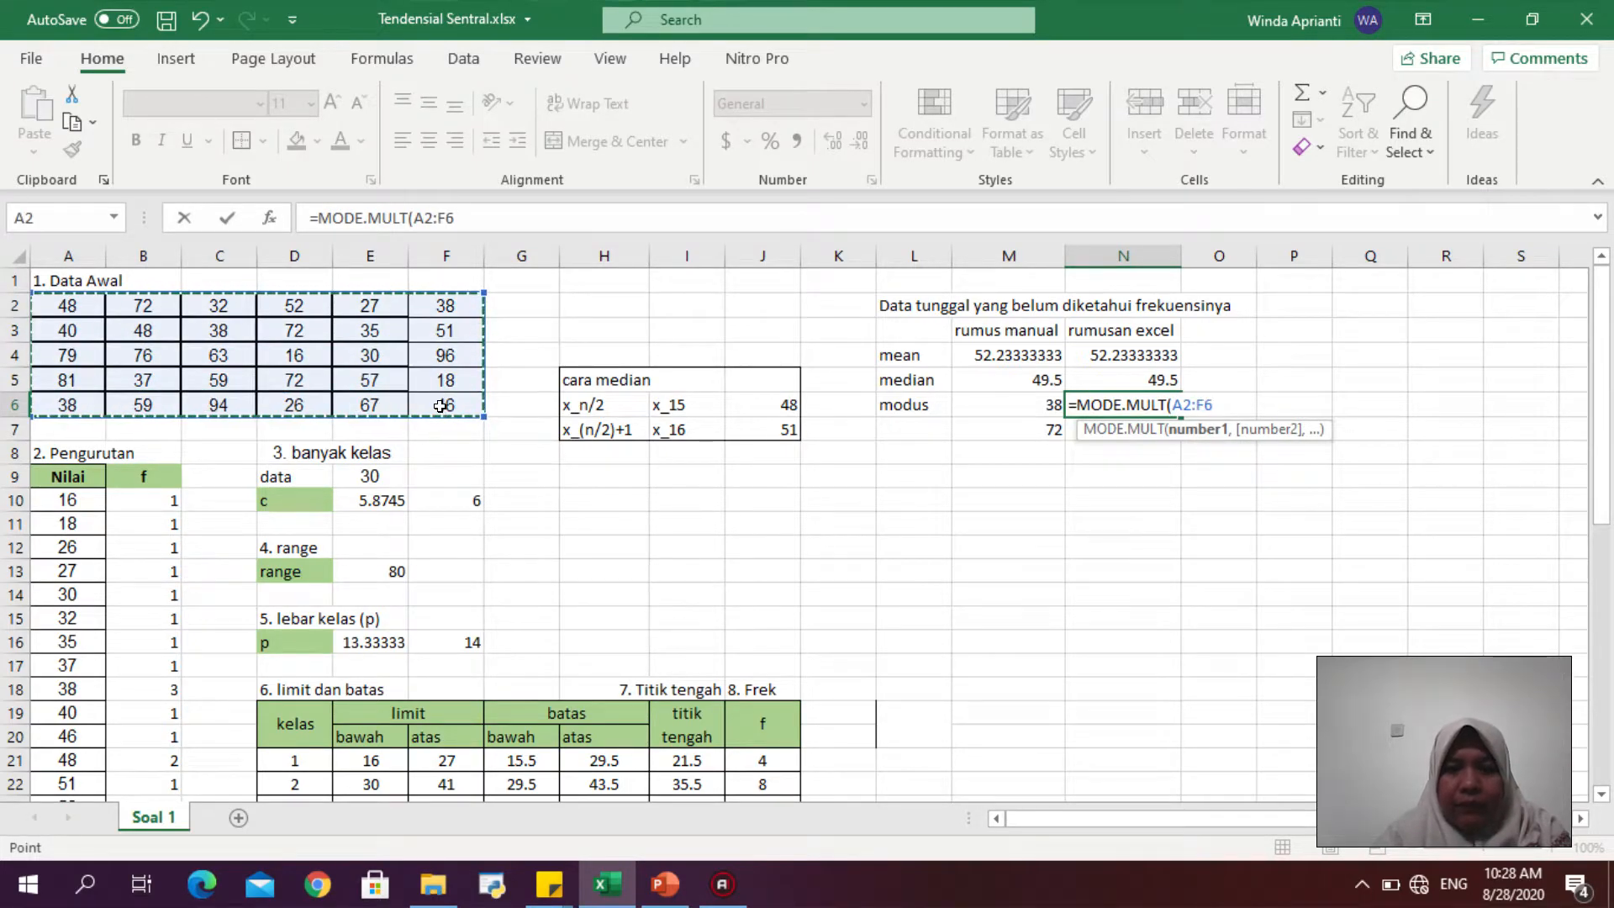
pyautogui.press('Return')
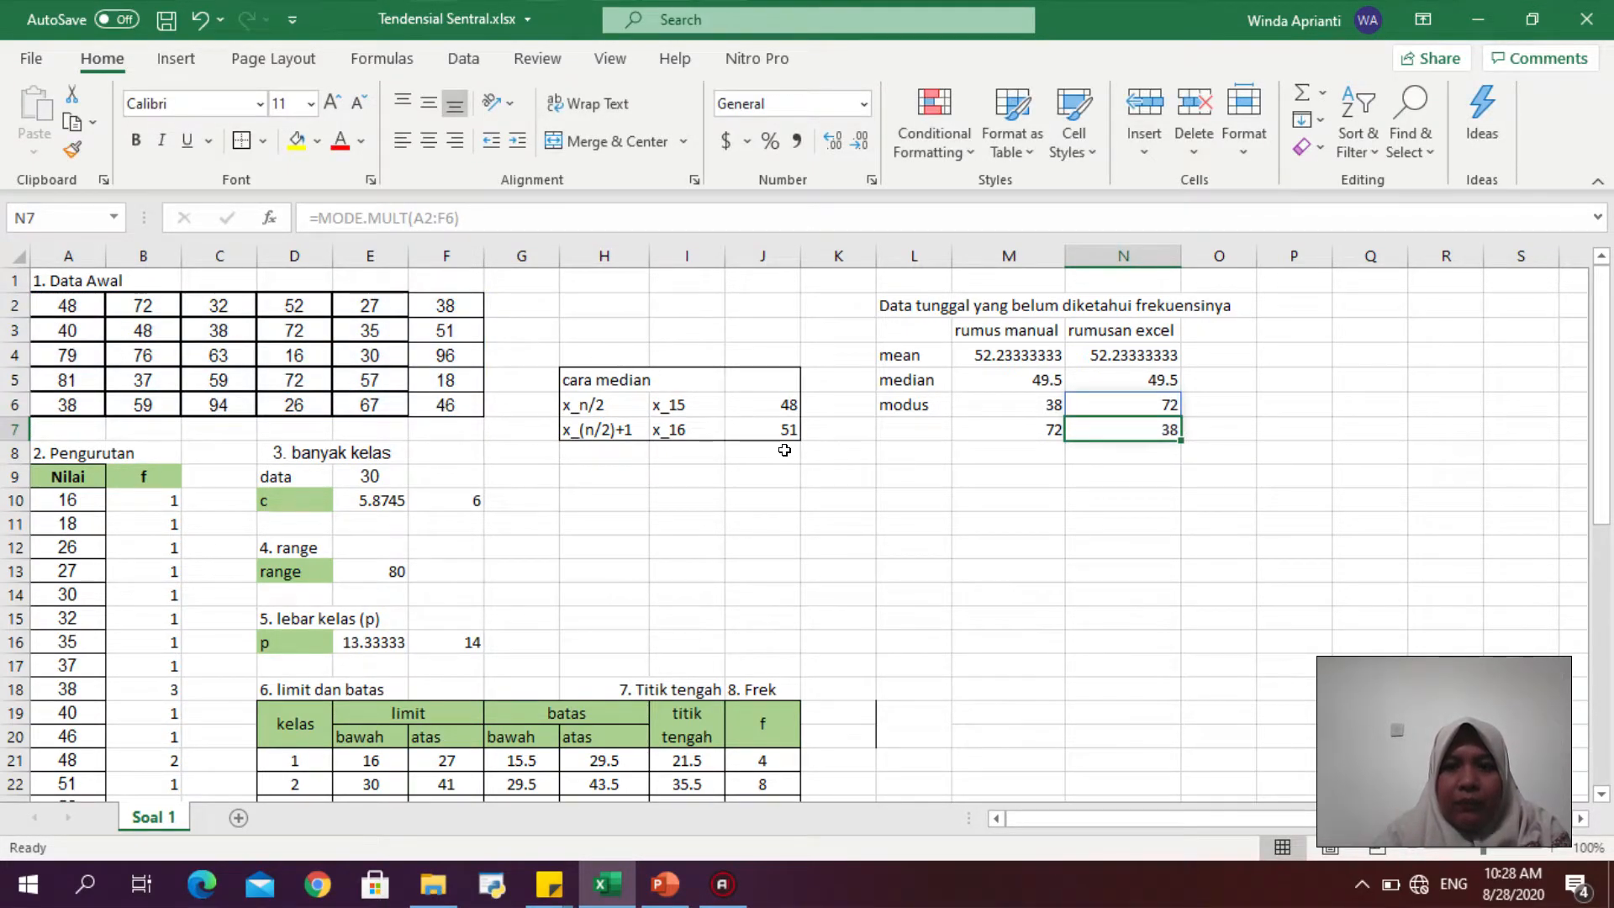
pyautogui.hotkey('ctrl', 'z')
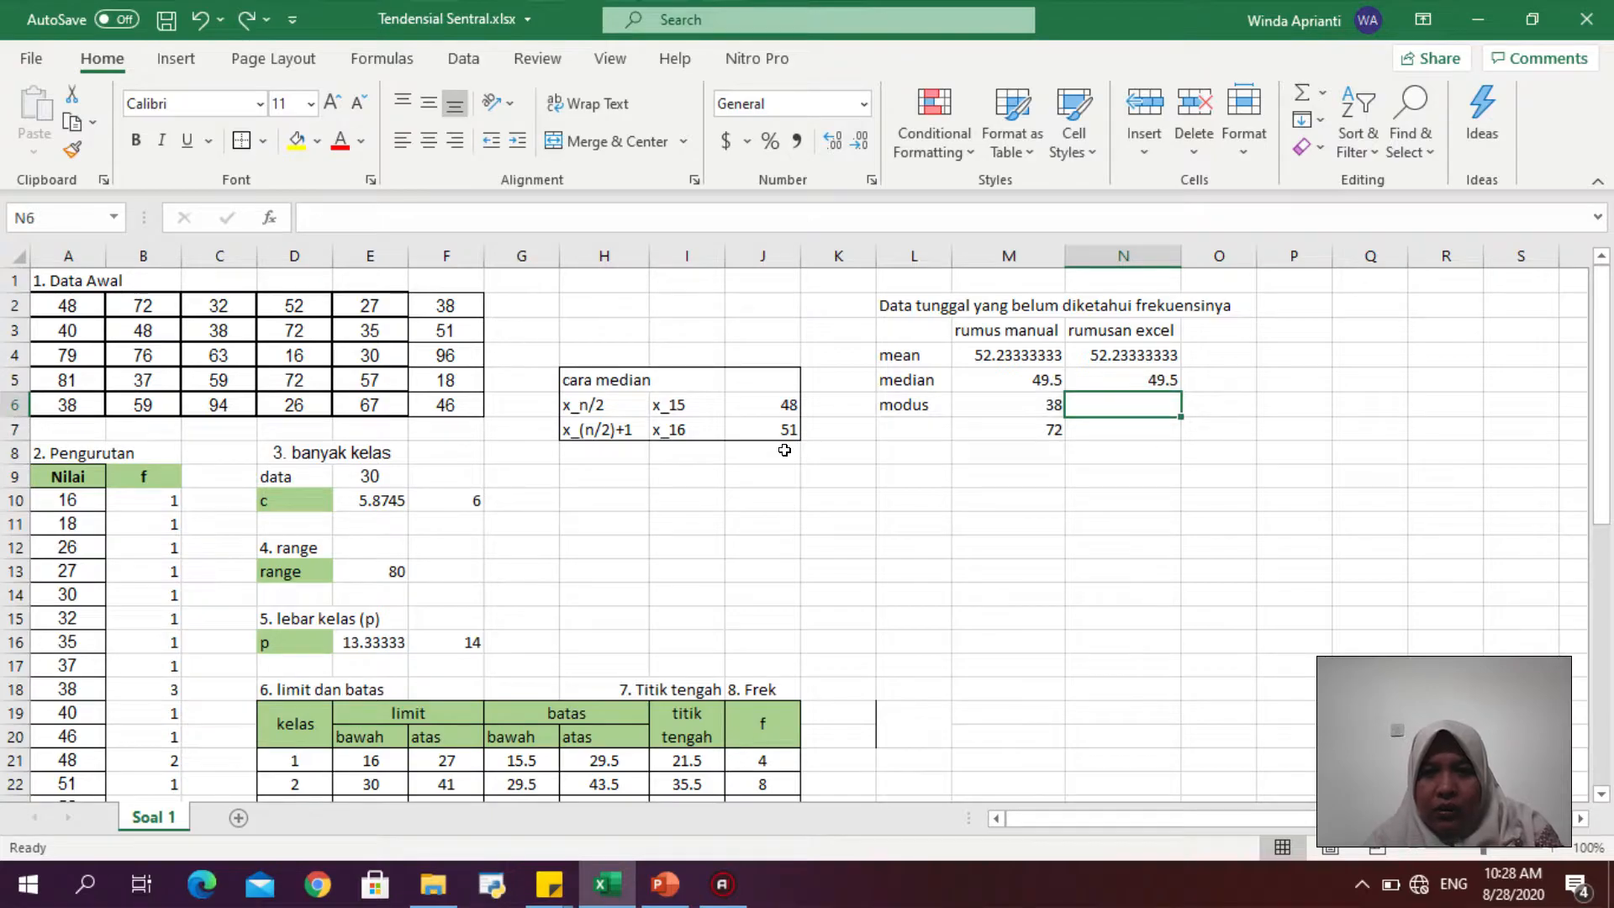
pyautogui.hotkey('ctrl', 'y')
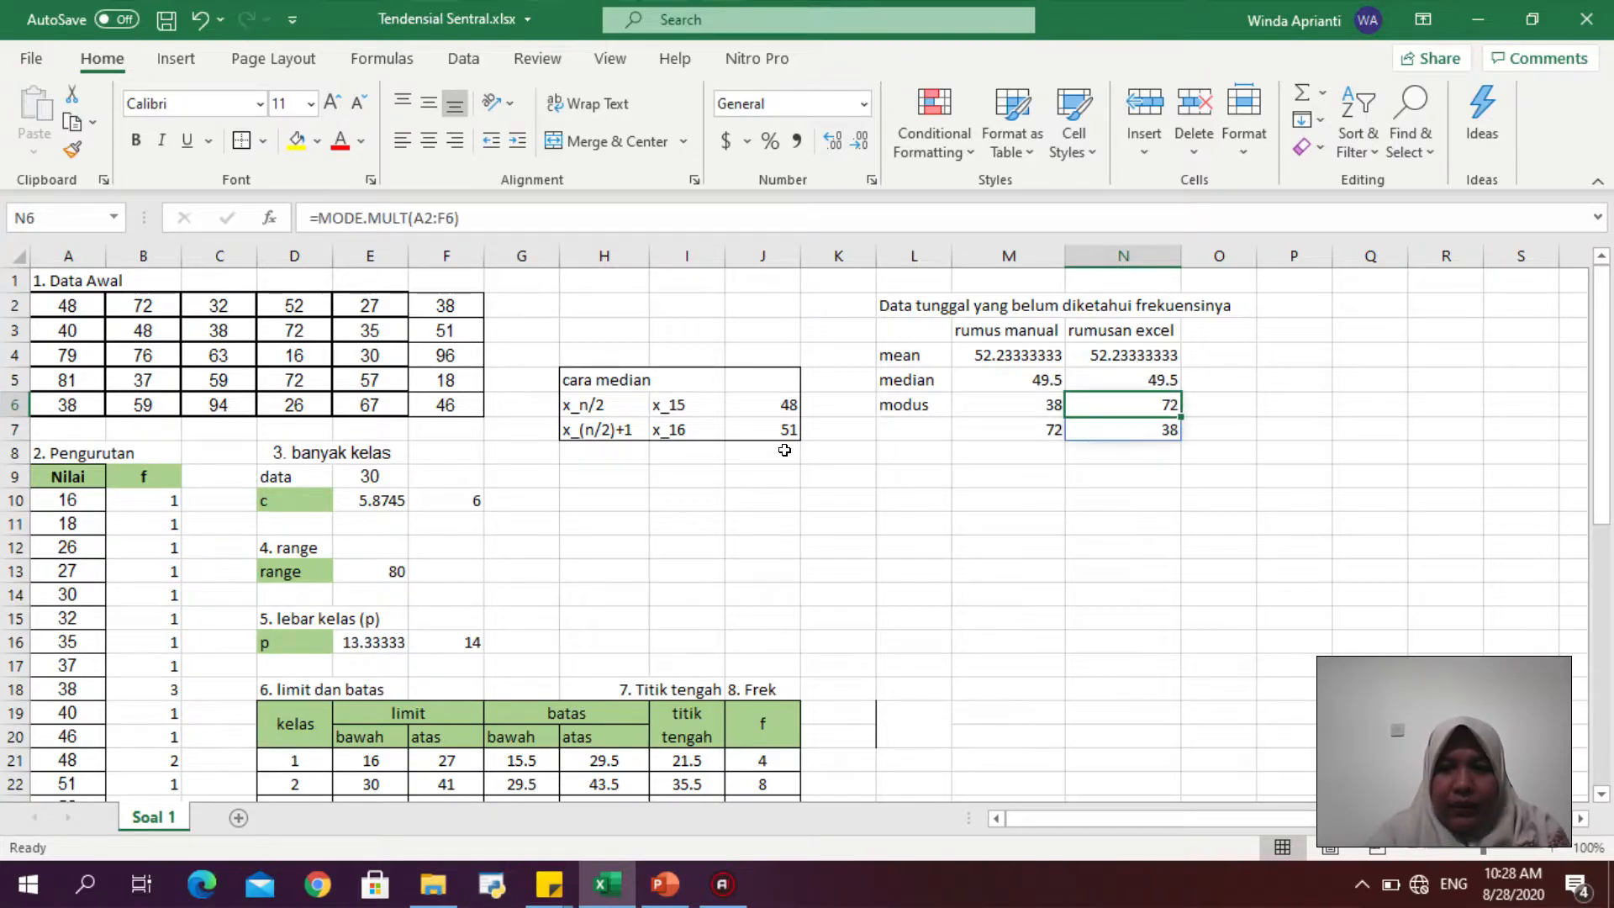
# - Shorten the L2 heading to "Data tunggal" and make it bold
pyautogui.click(1198, 472)
pyautogui.click(1146, 411)
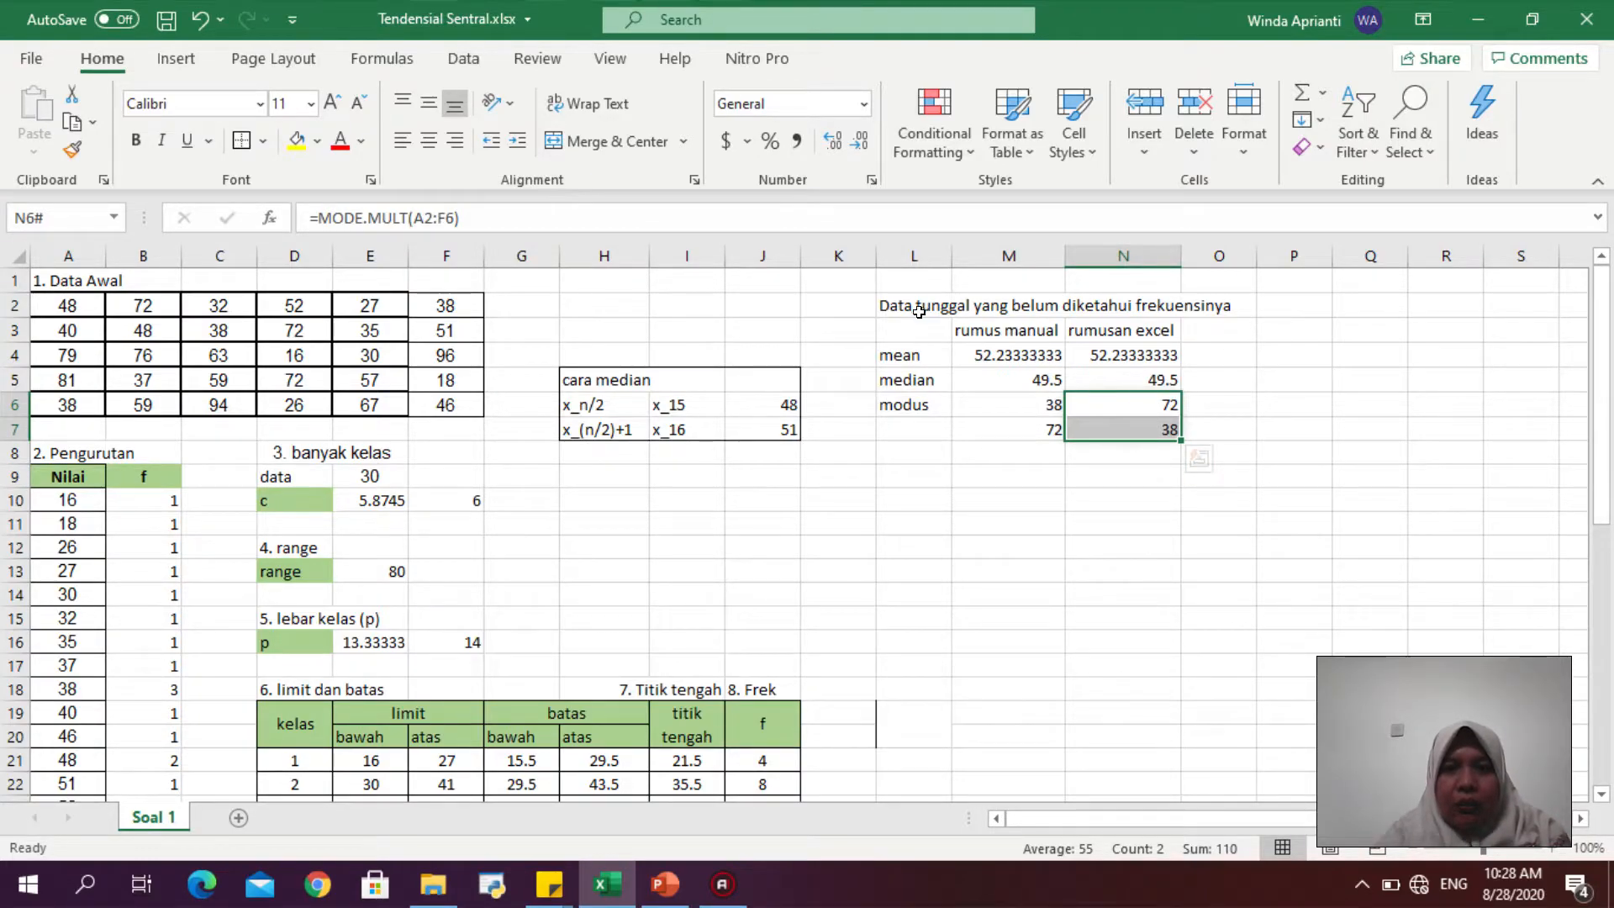
pyautogui.moveTo(896, 305); pyautogui.dragTo(1181, 315)
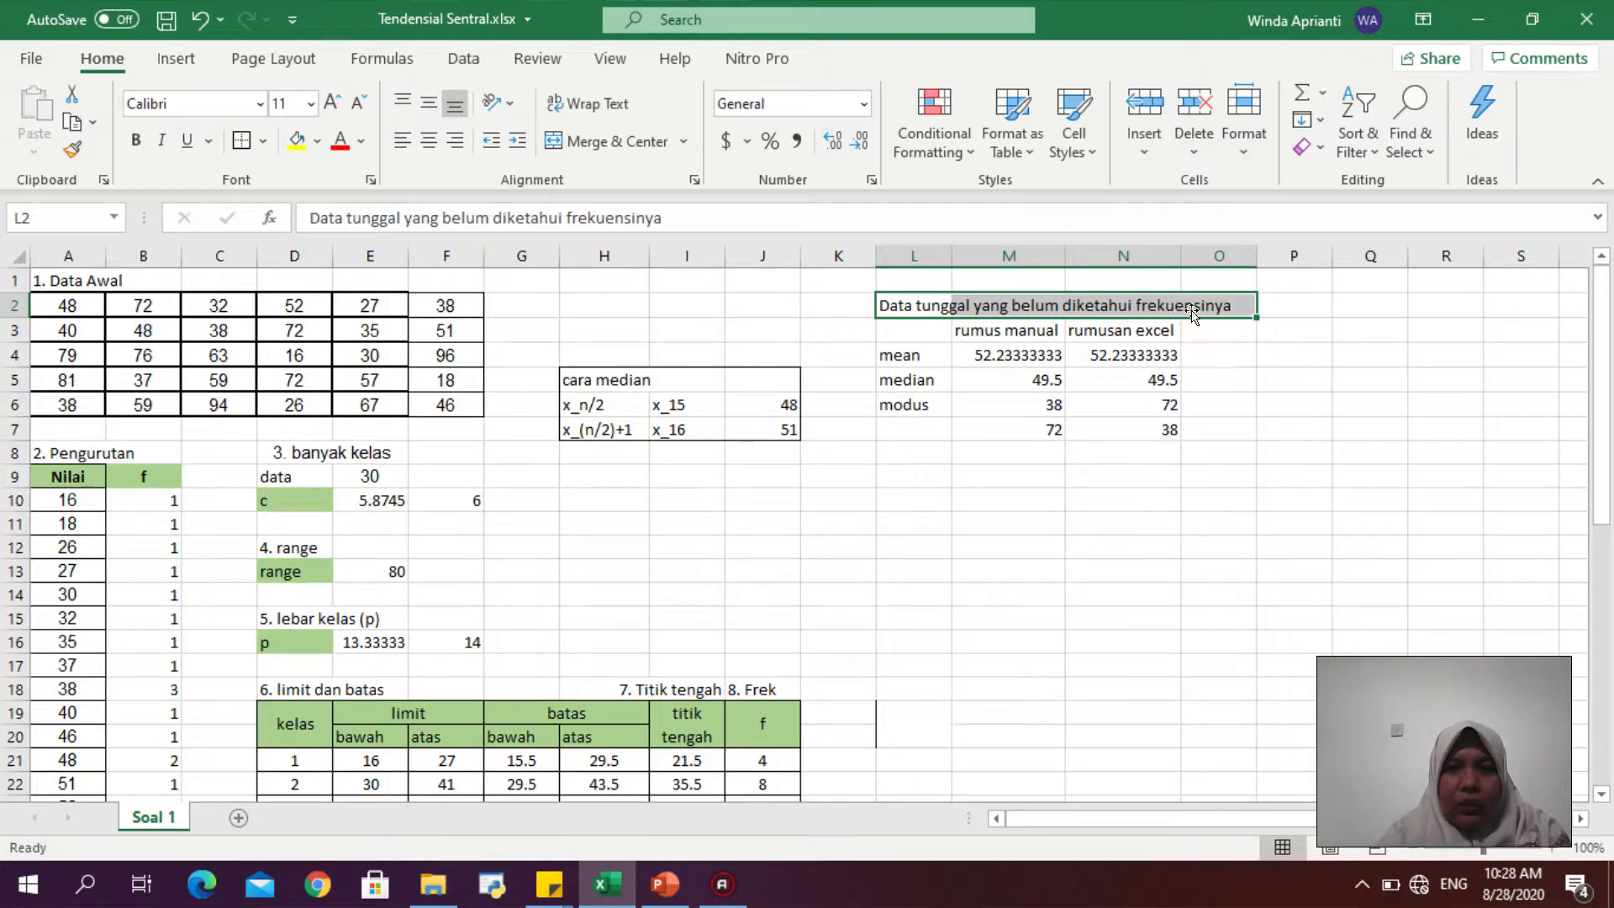
pyautogui.press('F2')
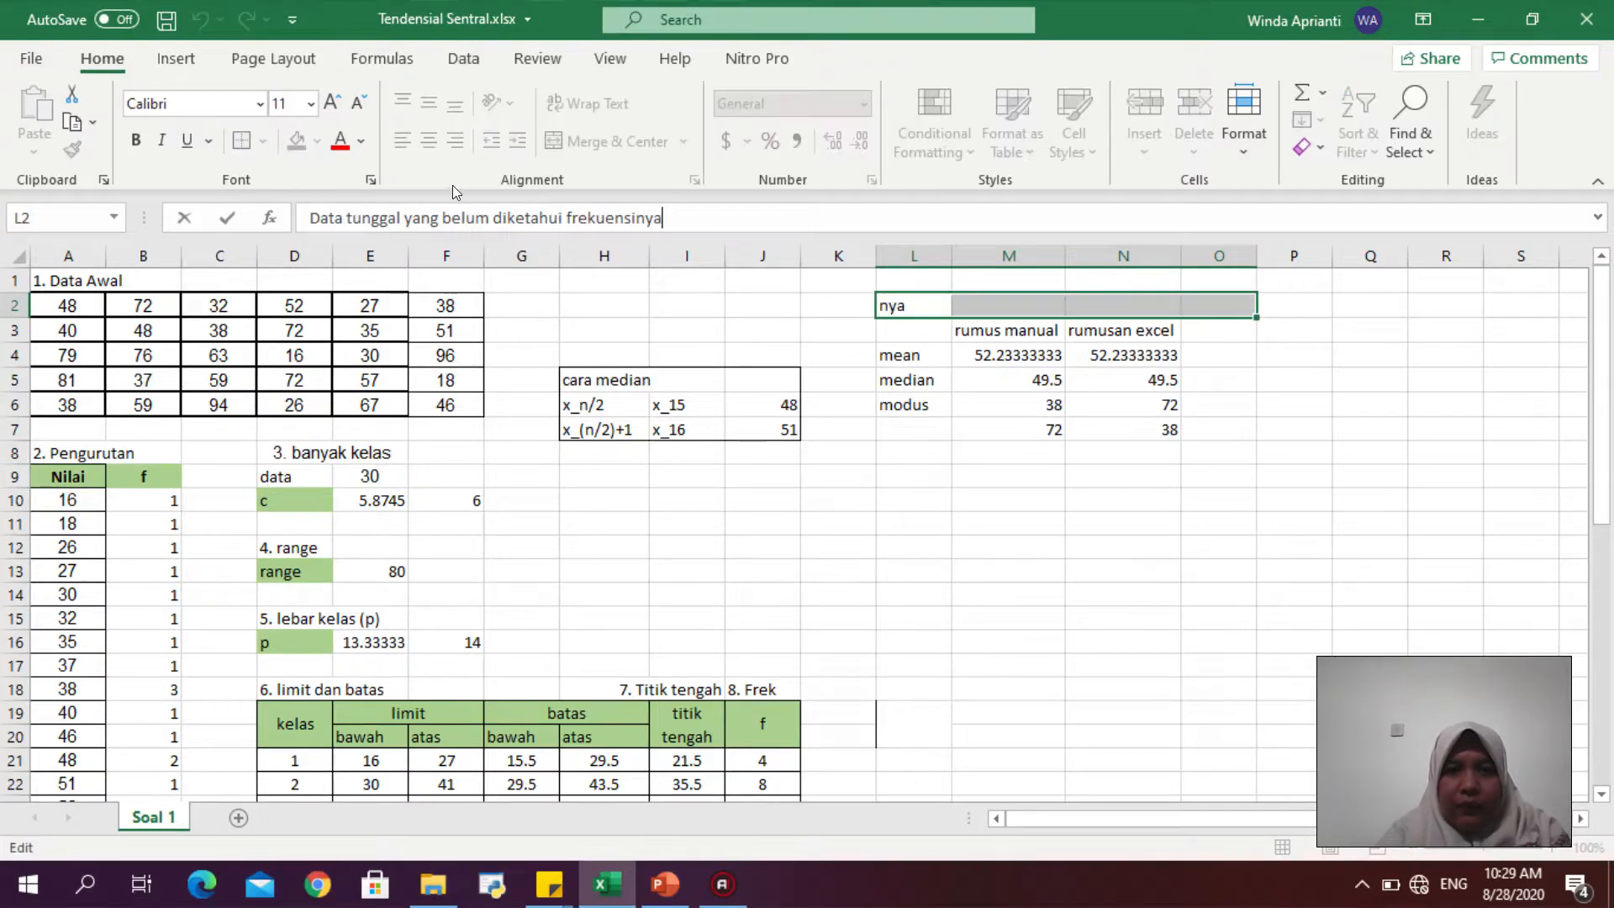
pyautogui.moveTo(683, 216); pyautogui.dragTo(410, 219)
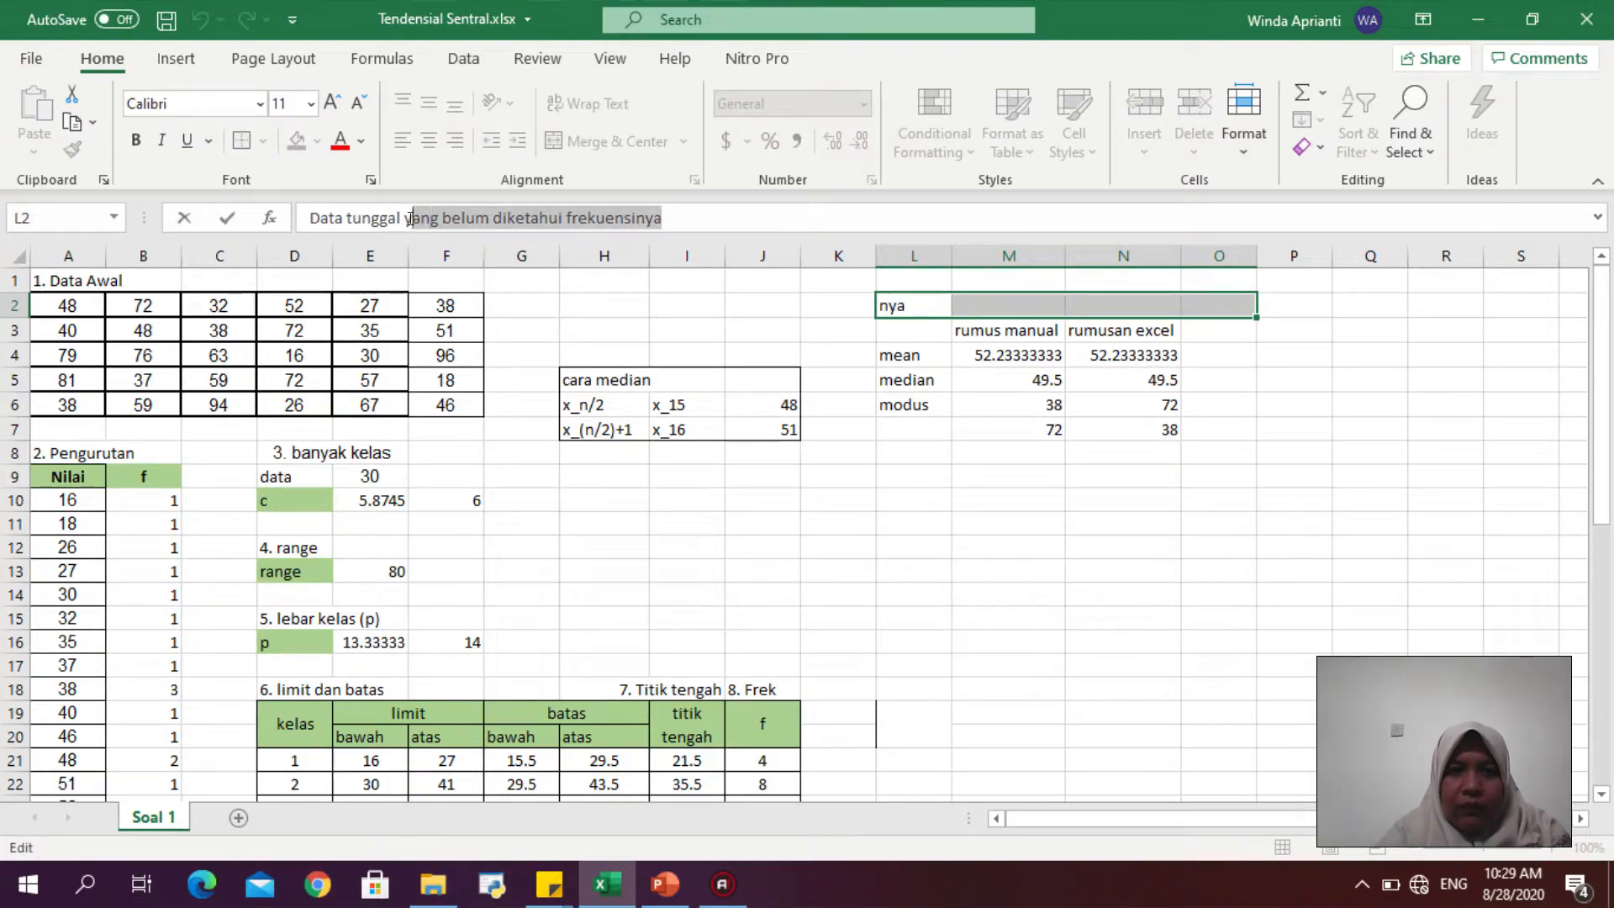
pyautogui.press('BackSpace')
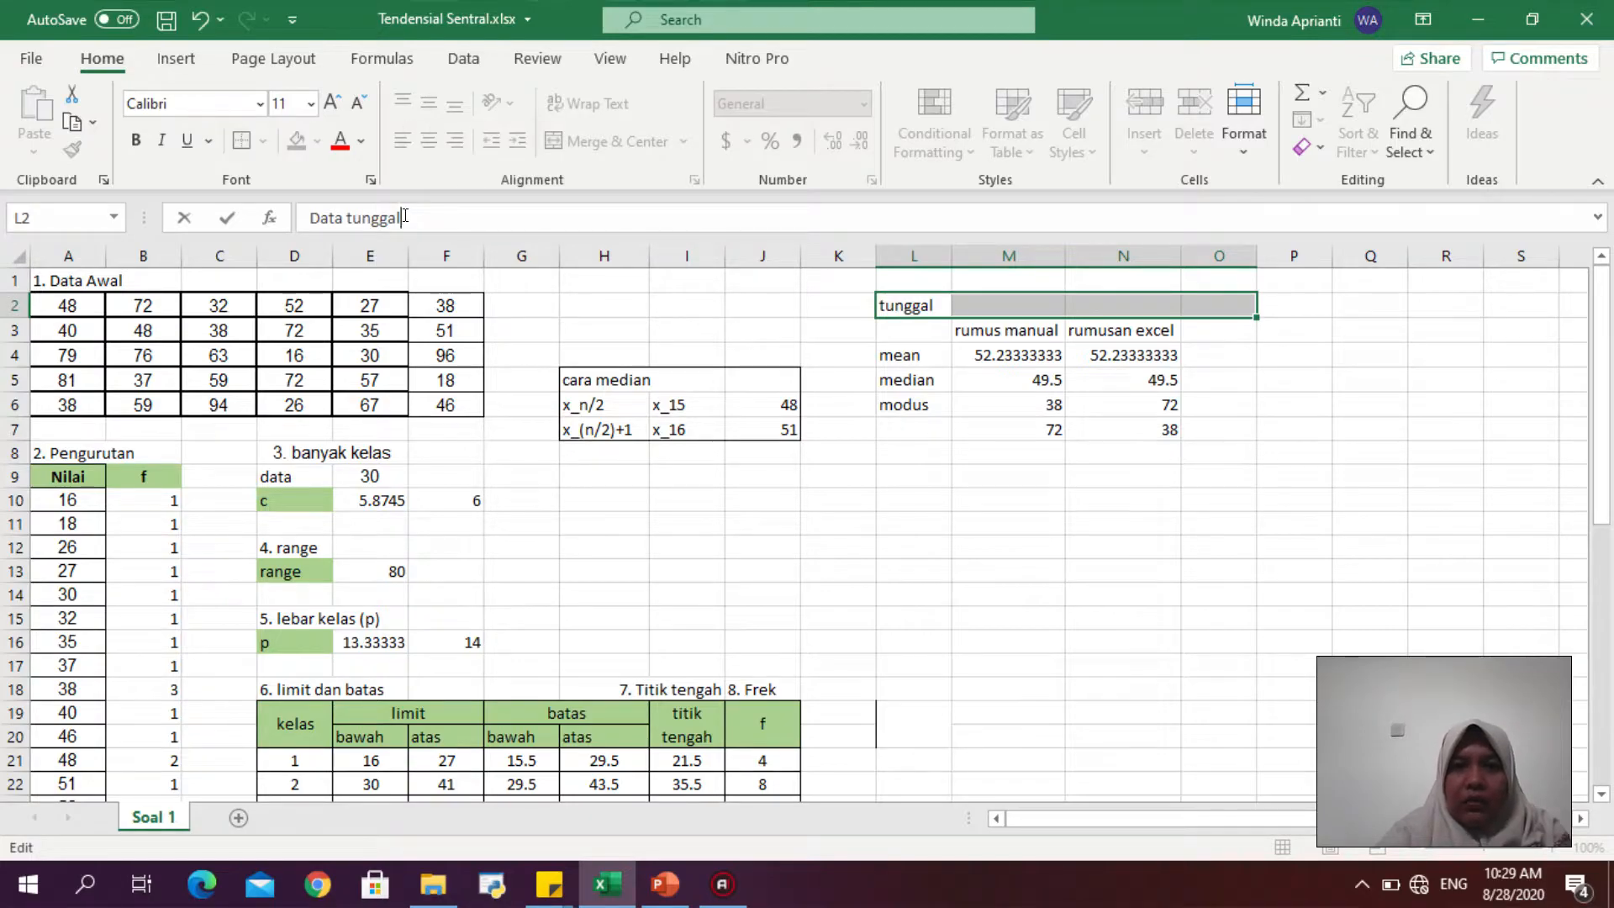
pyautogui.press('Return')
pyautogui.hotkey('ctrl', 'b')
# - Add the bold heading "Data Kelompok" in L9 below the single-data results
pyautogui.click(1090, 503)
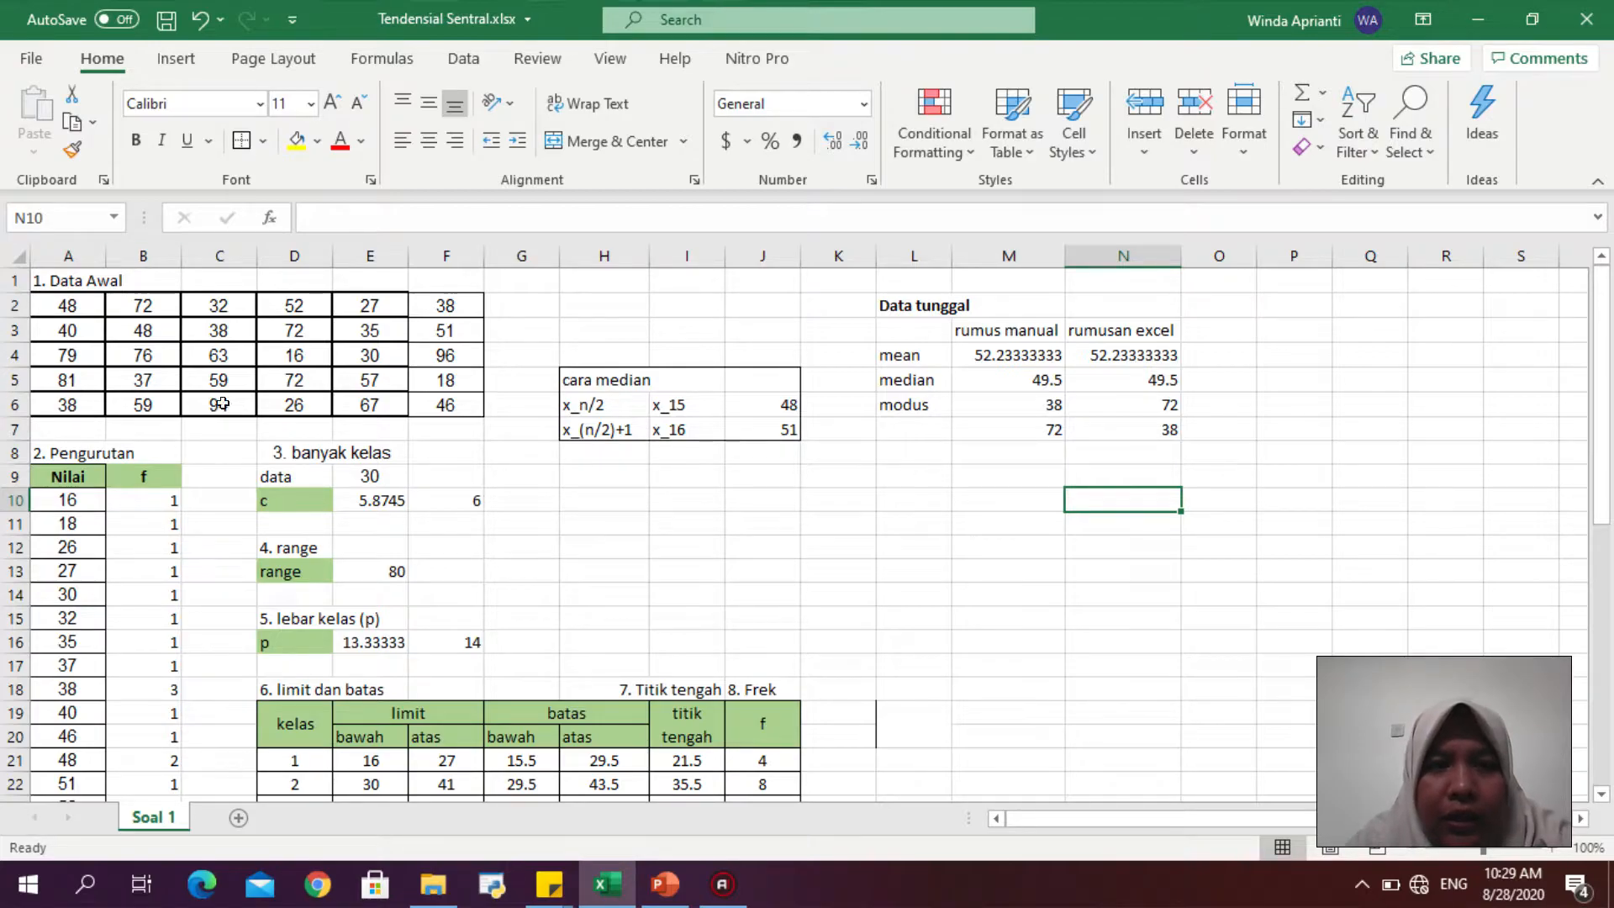
pyautogui.click(1027, 377)
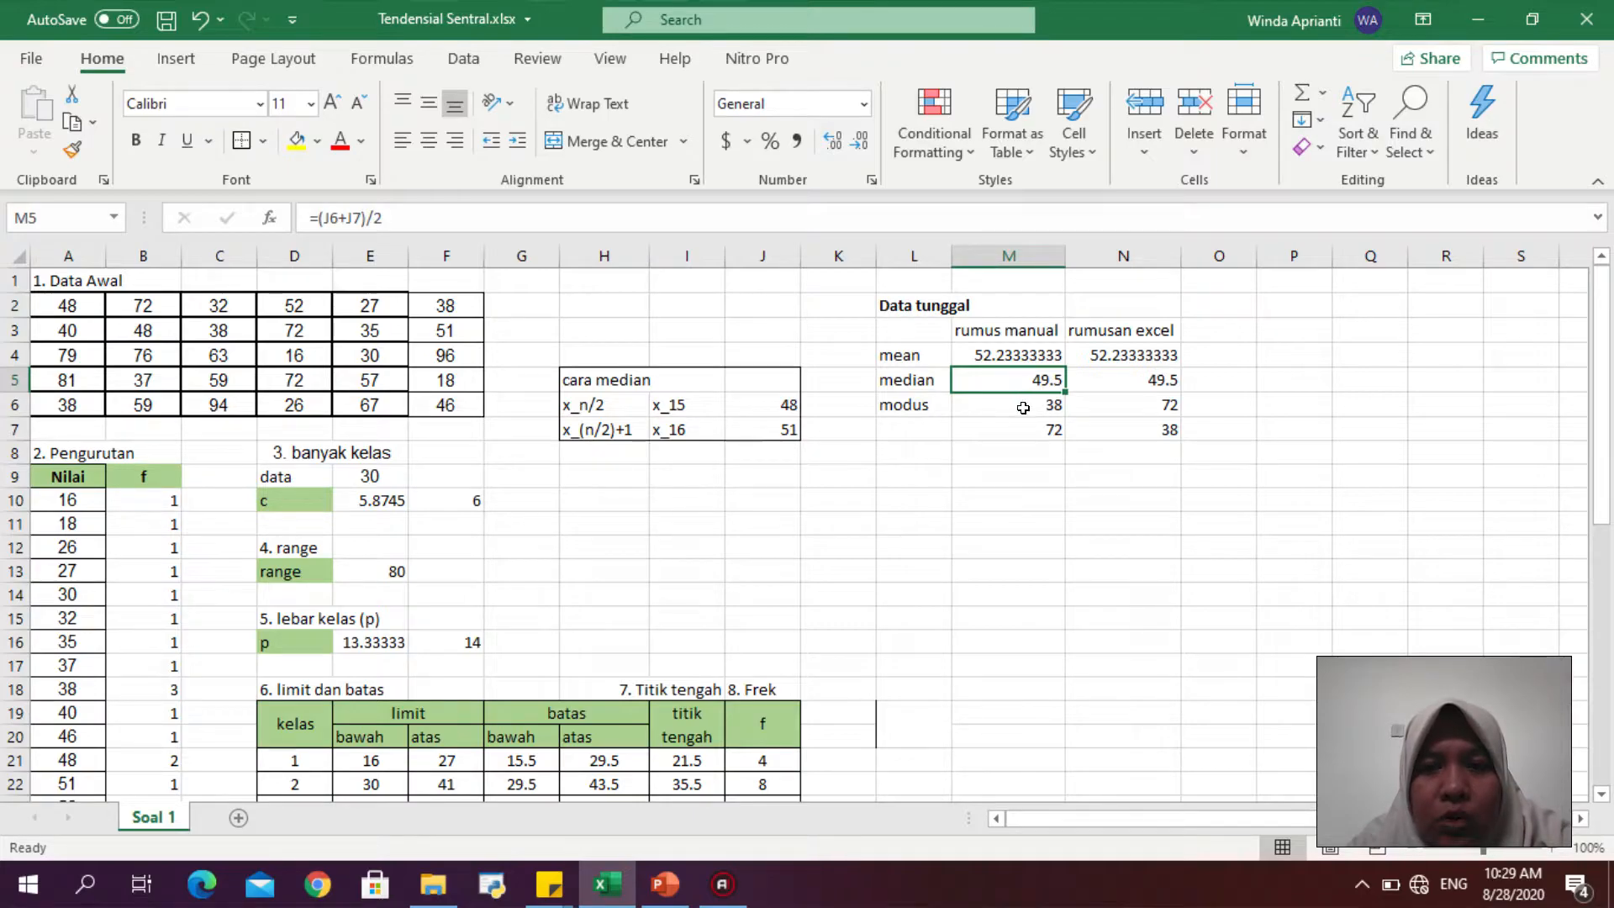
pyautogui.click(1023, 408)
pyautogui.click(1023, 424)
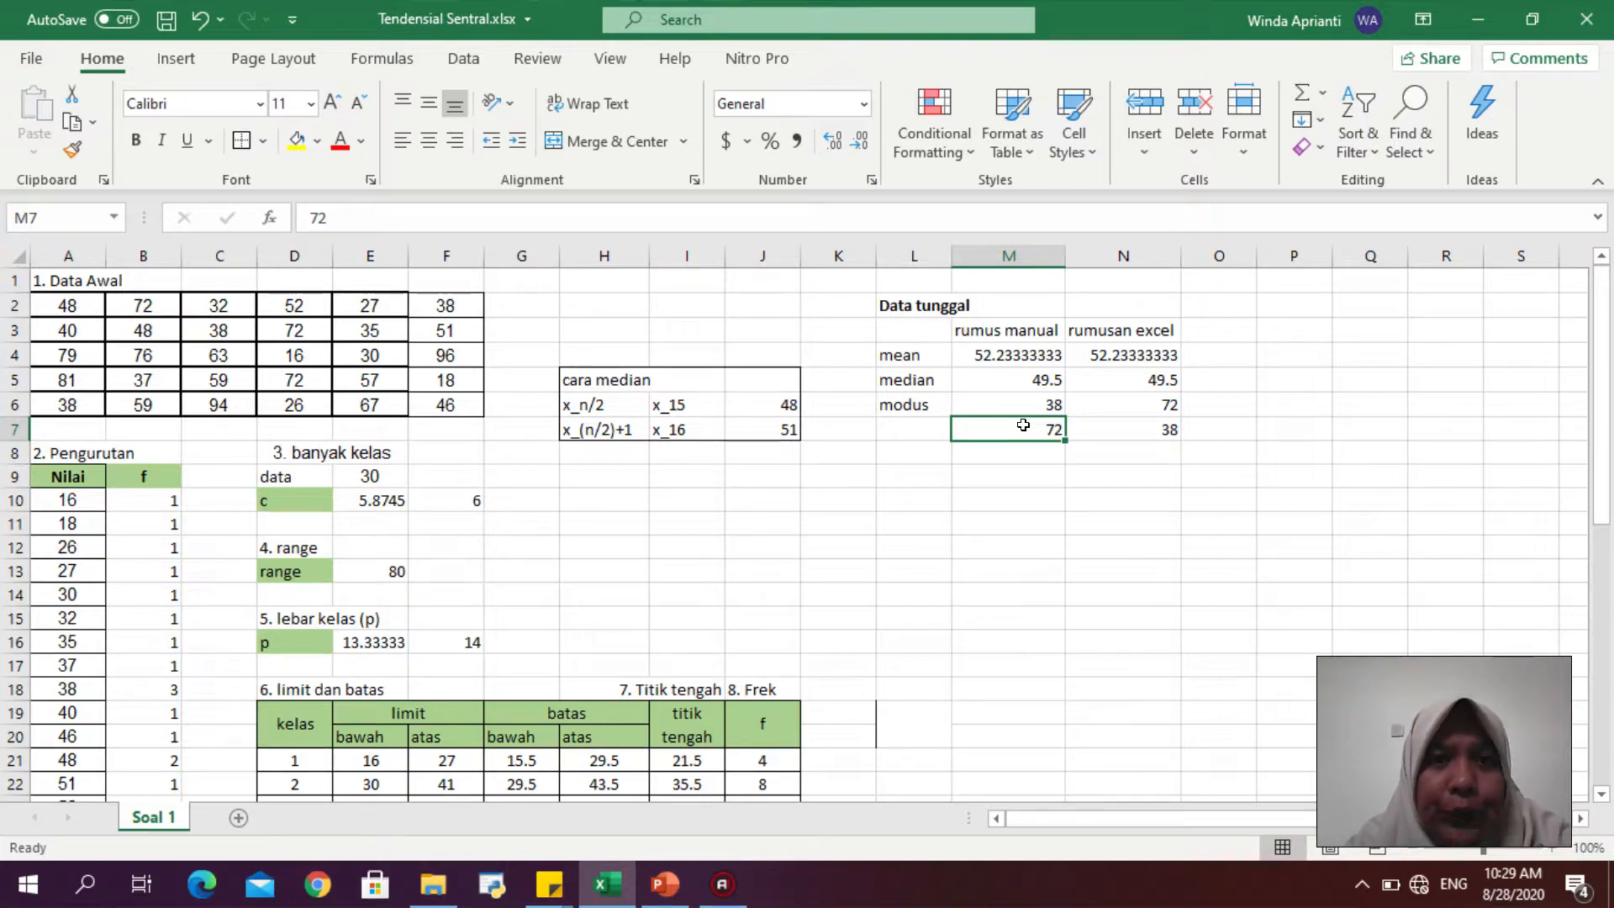
pyautogui.click(936, 467)
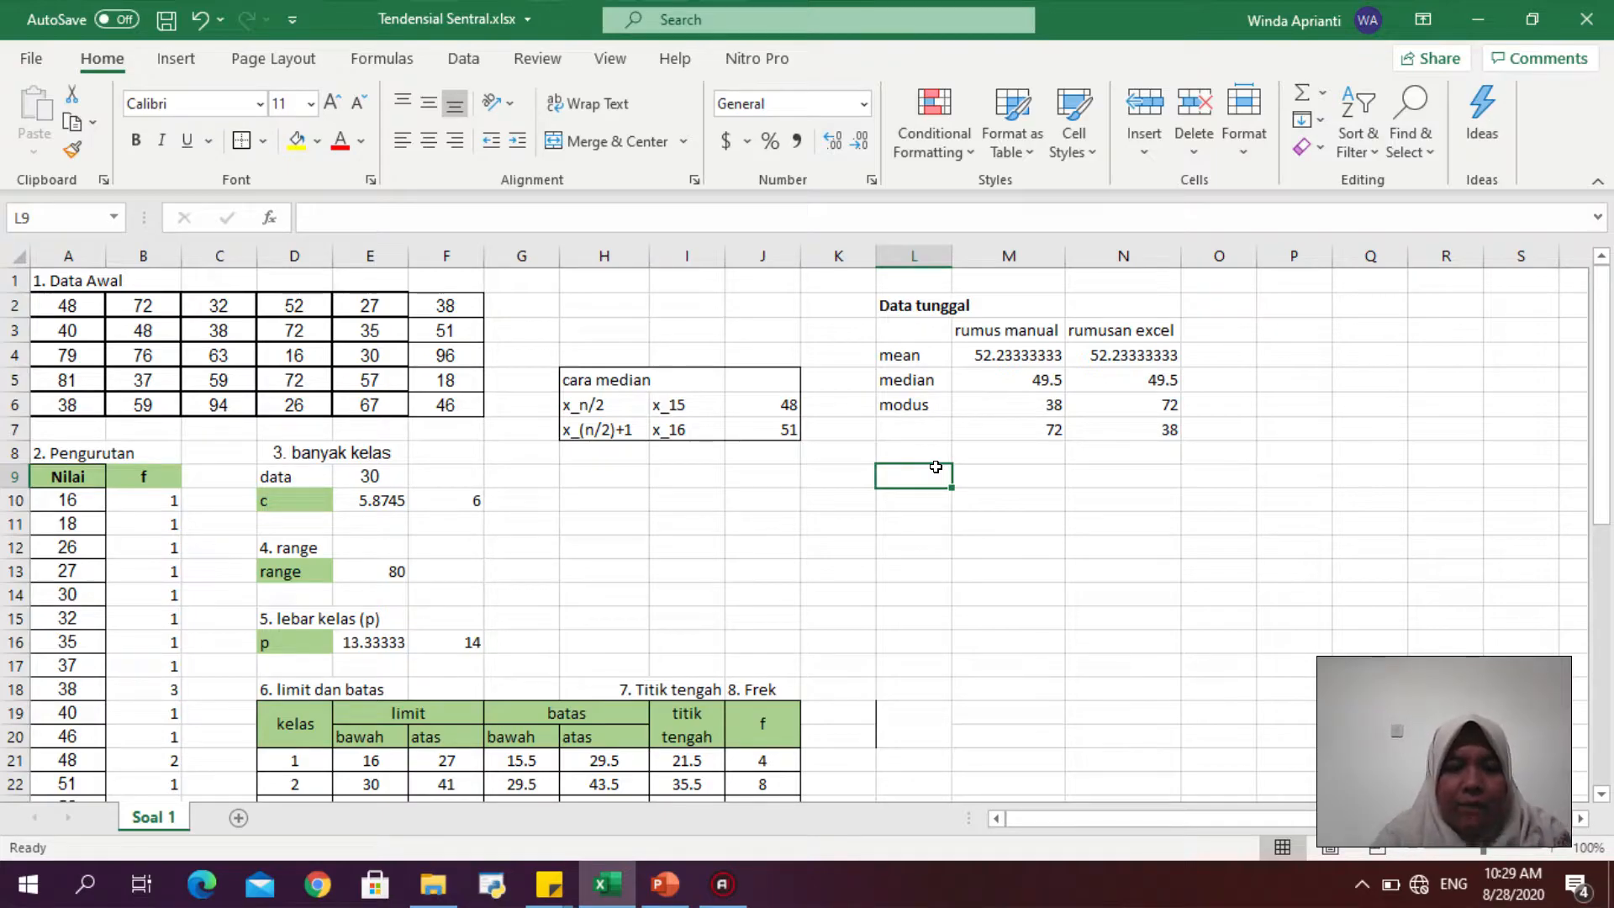
pyautogui.write('Data ')
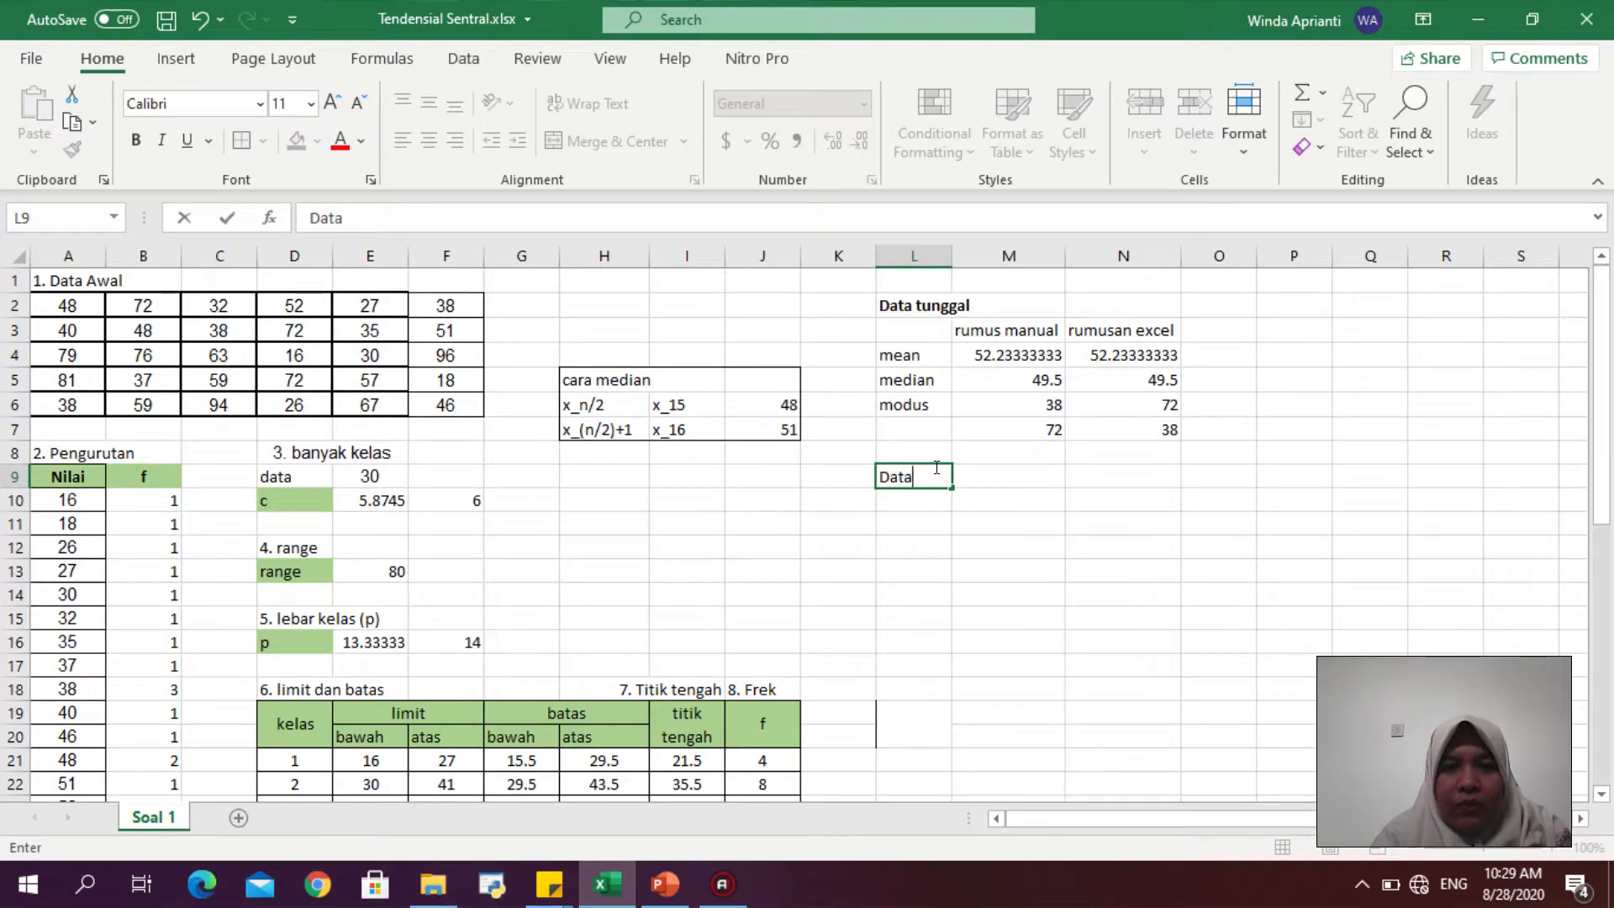
pyautogui.write('Kelompok')
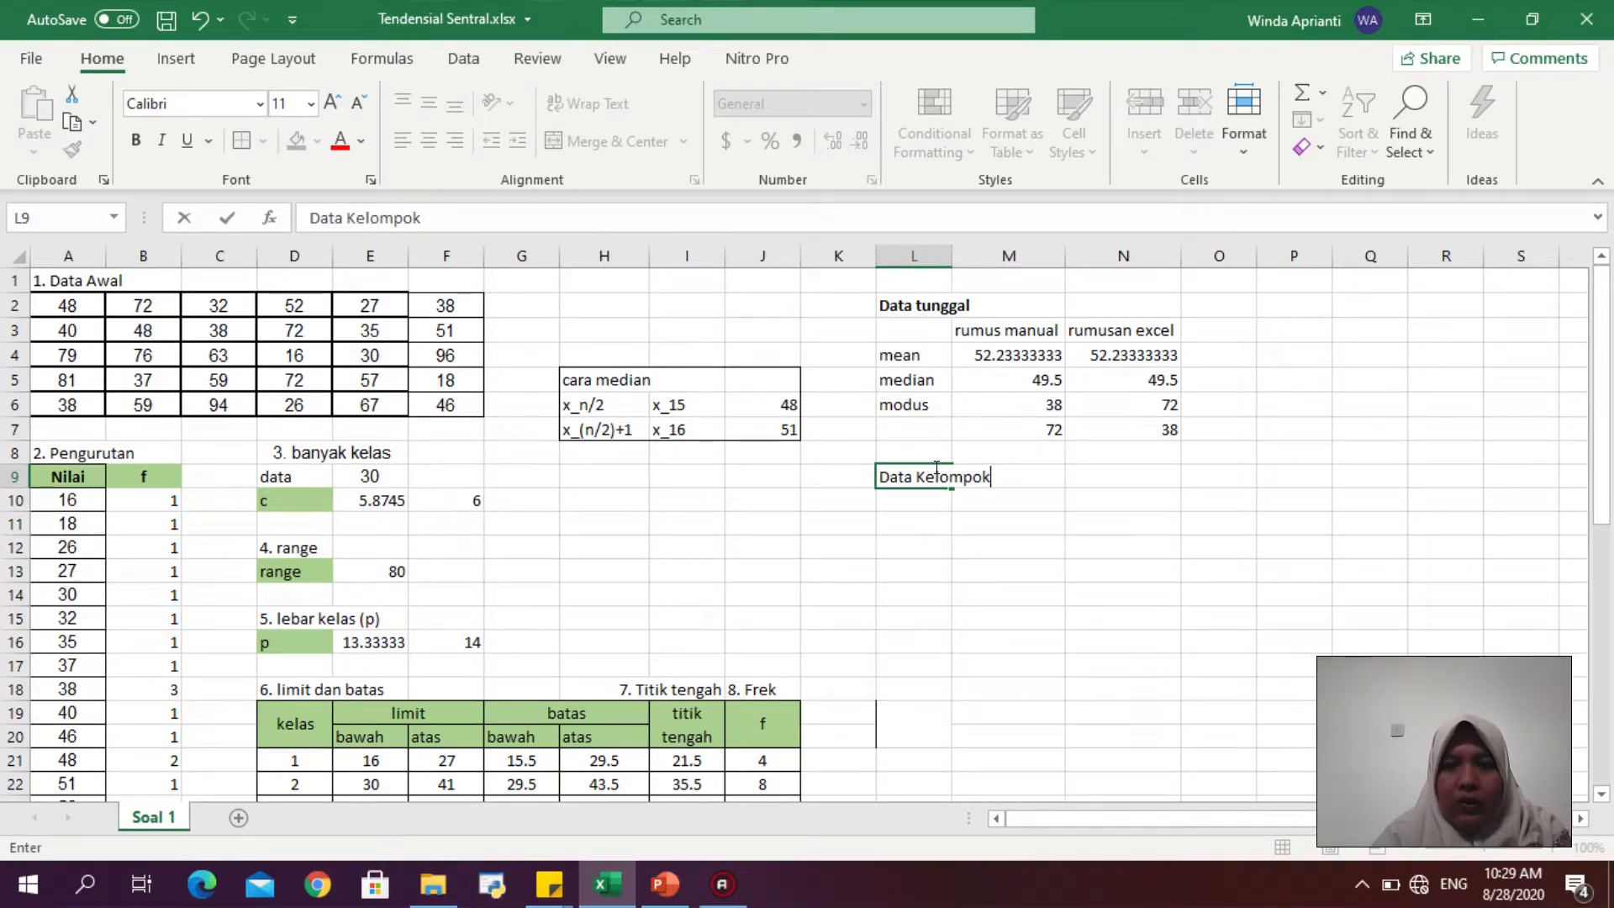
pyautogui.hotkey('ctrl', 'Return')
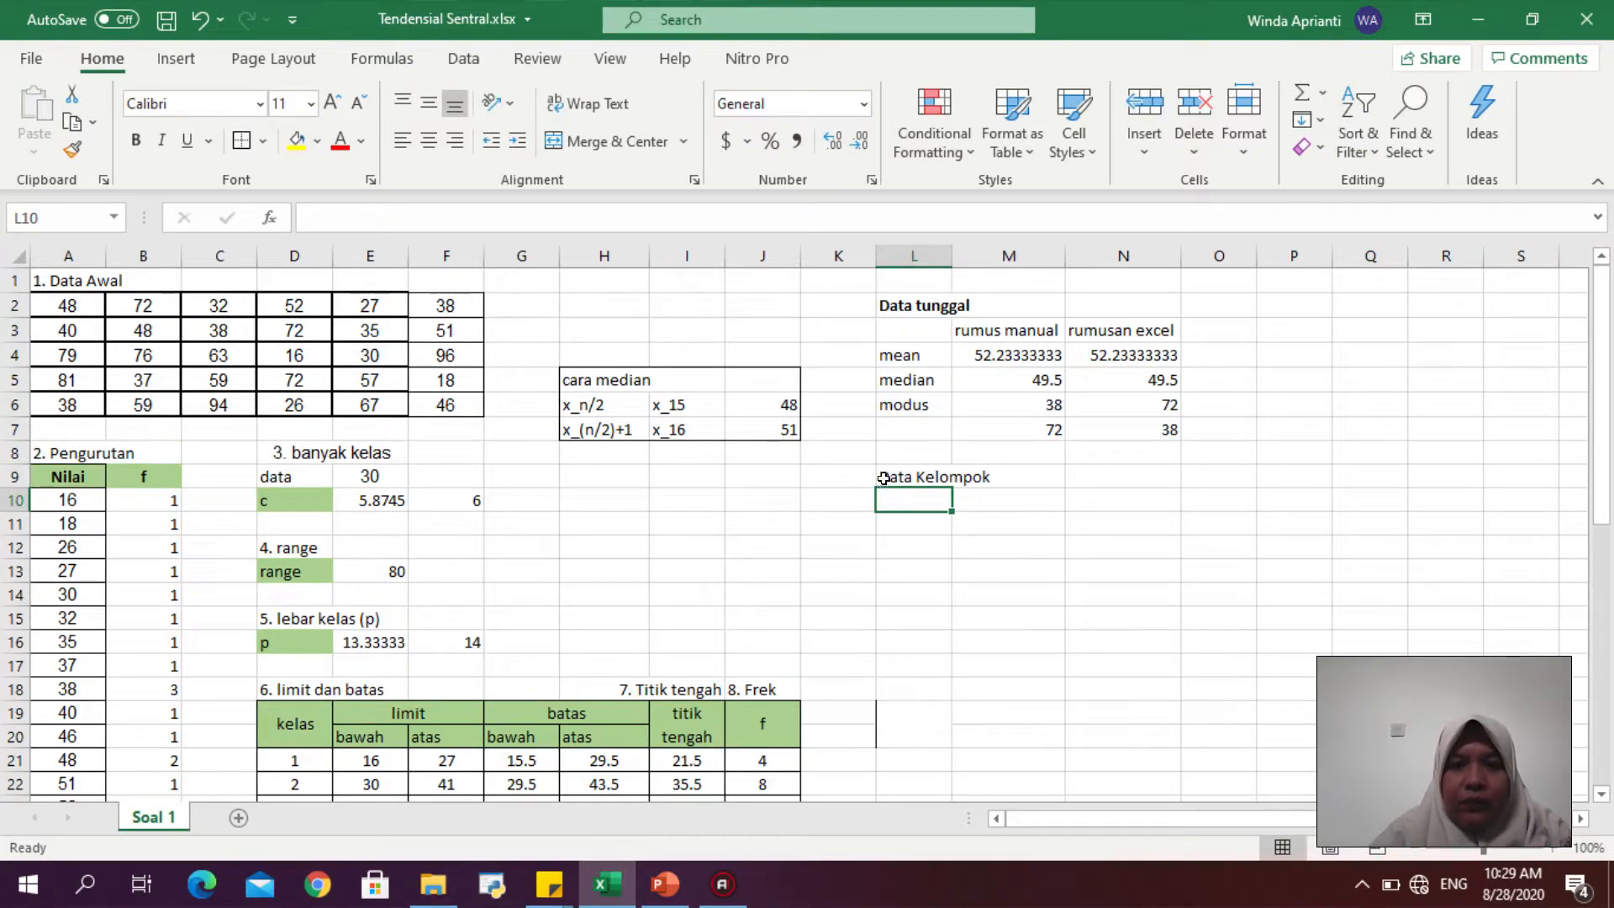
pyautogui.hotkey('ctrl', 'b')
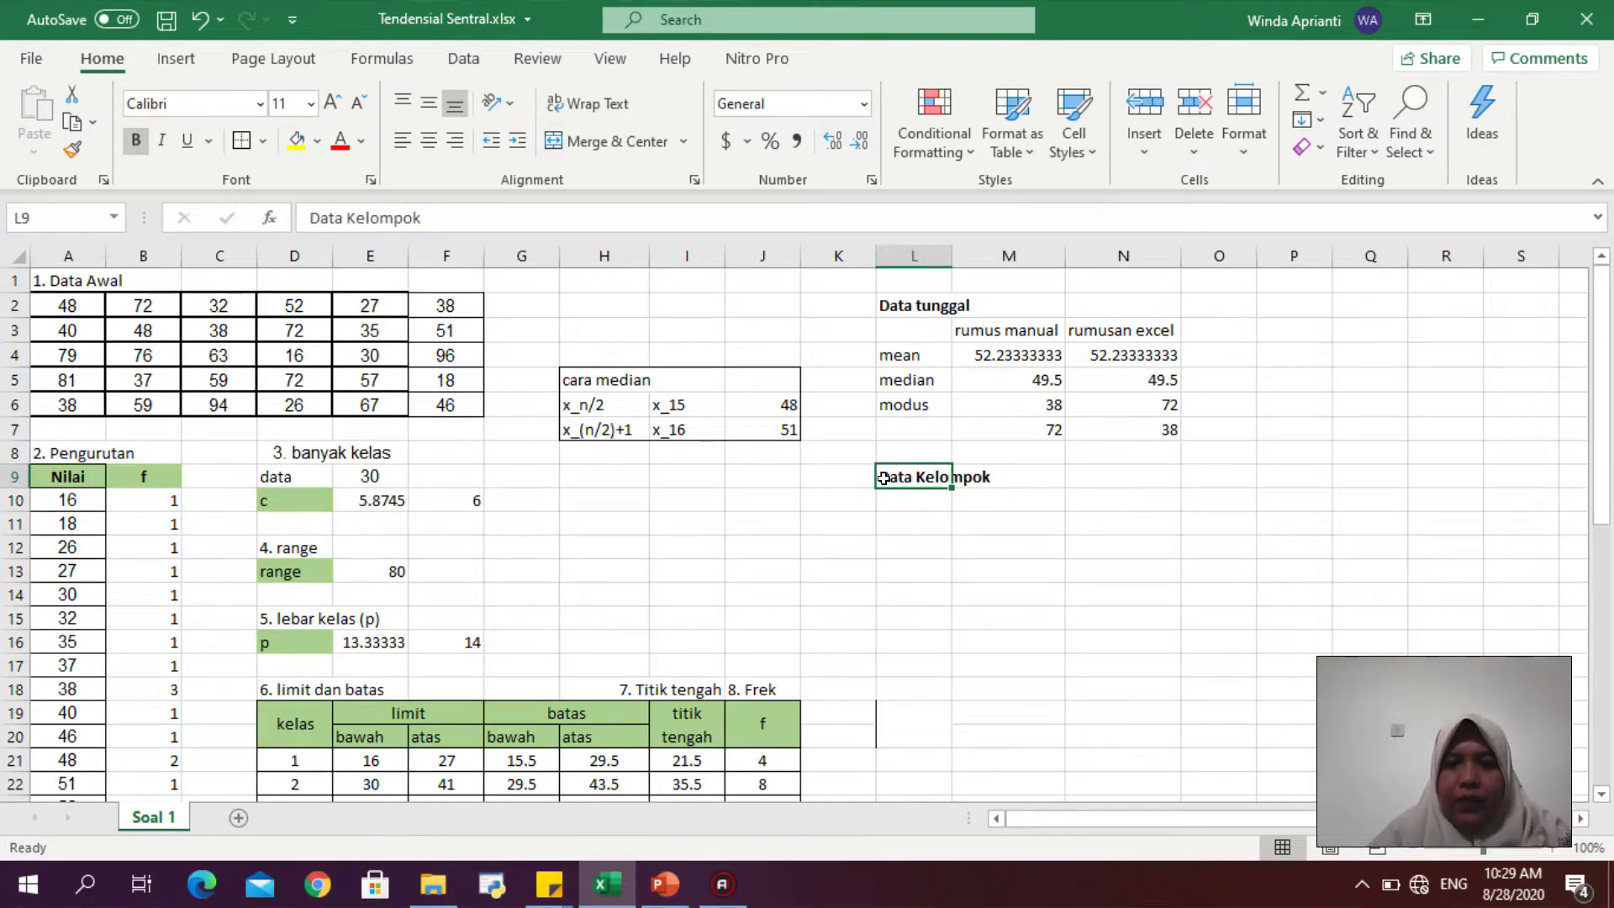
pyautogui.click(897, 496)
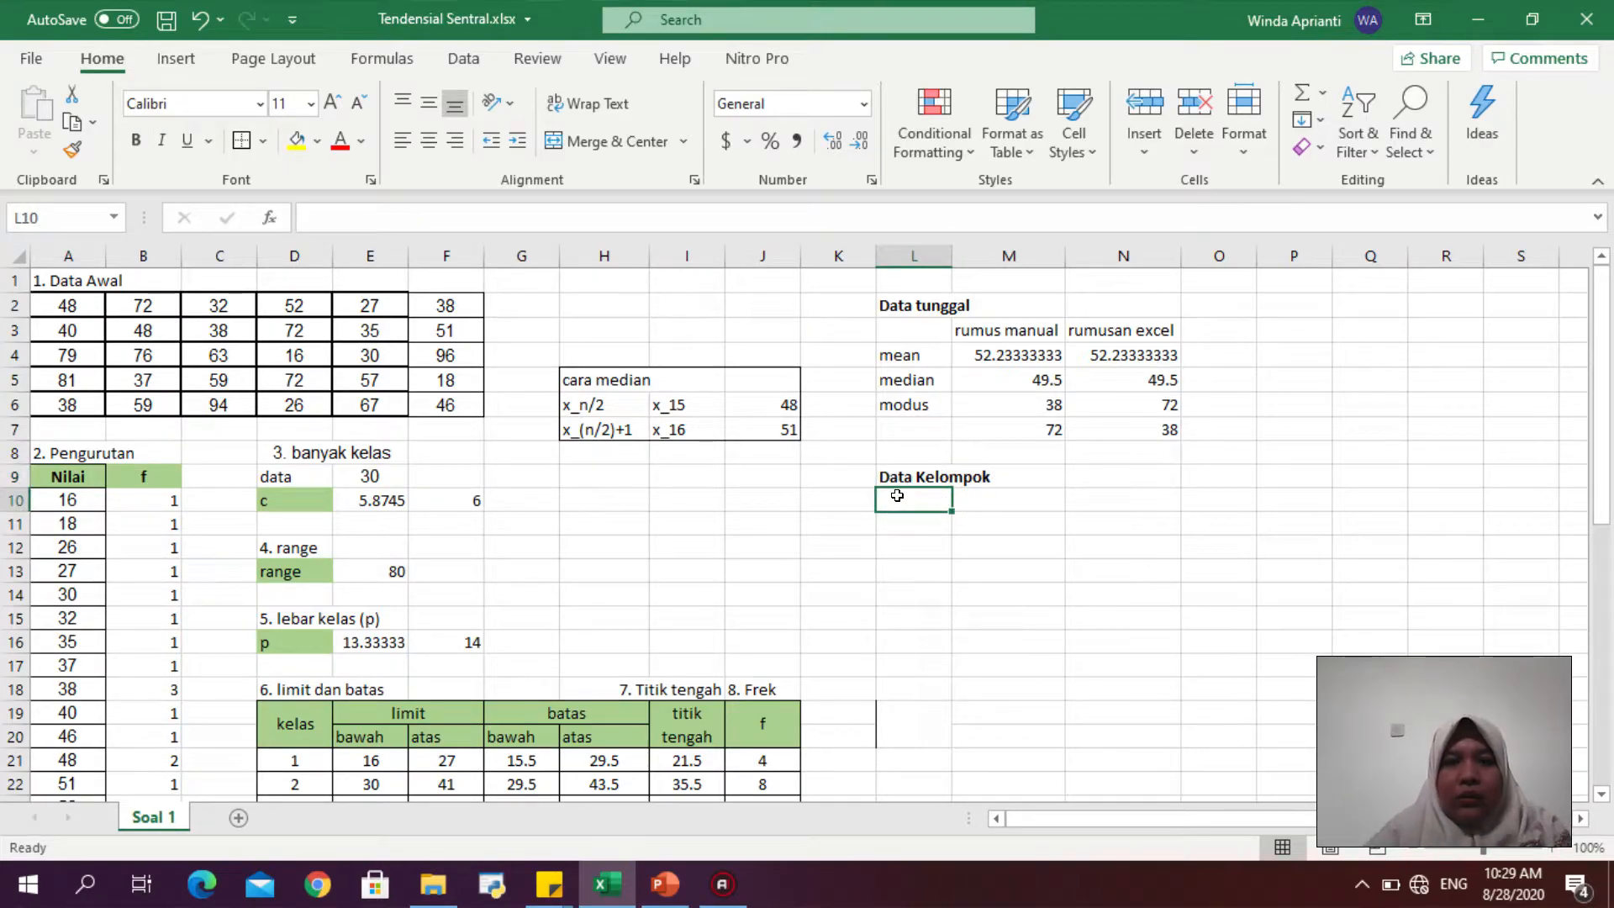
pyautogui.click(904, 514)
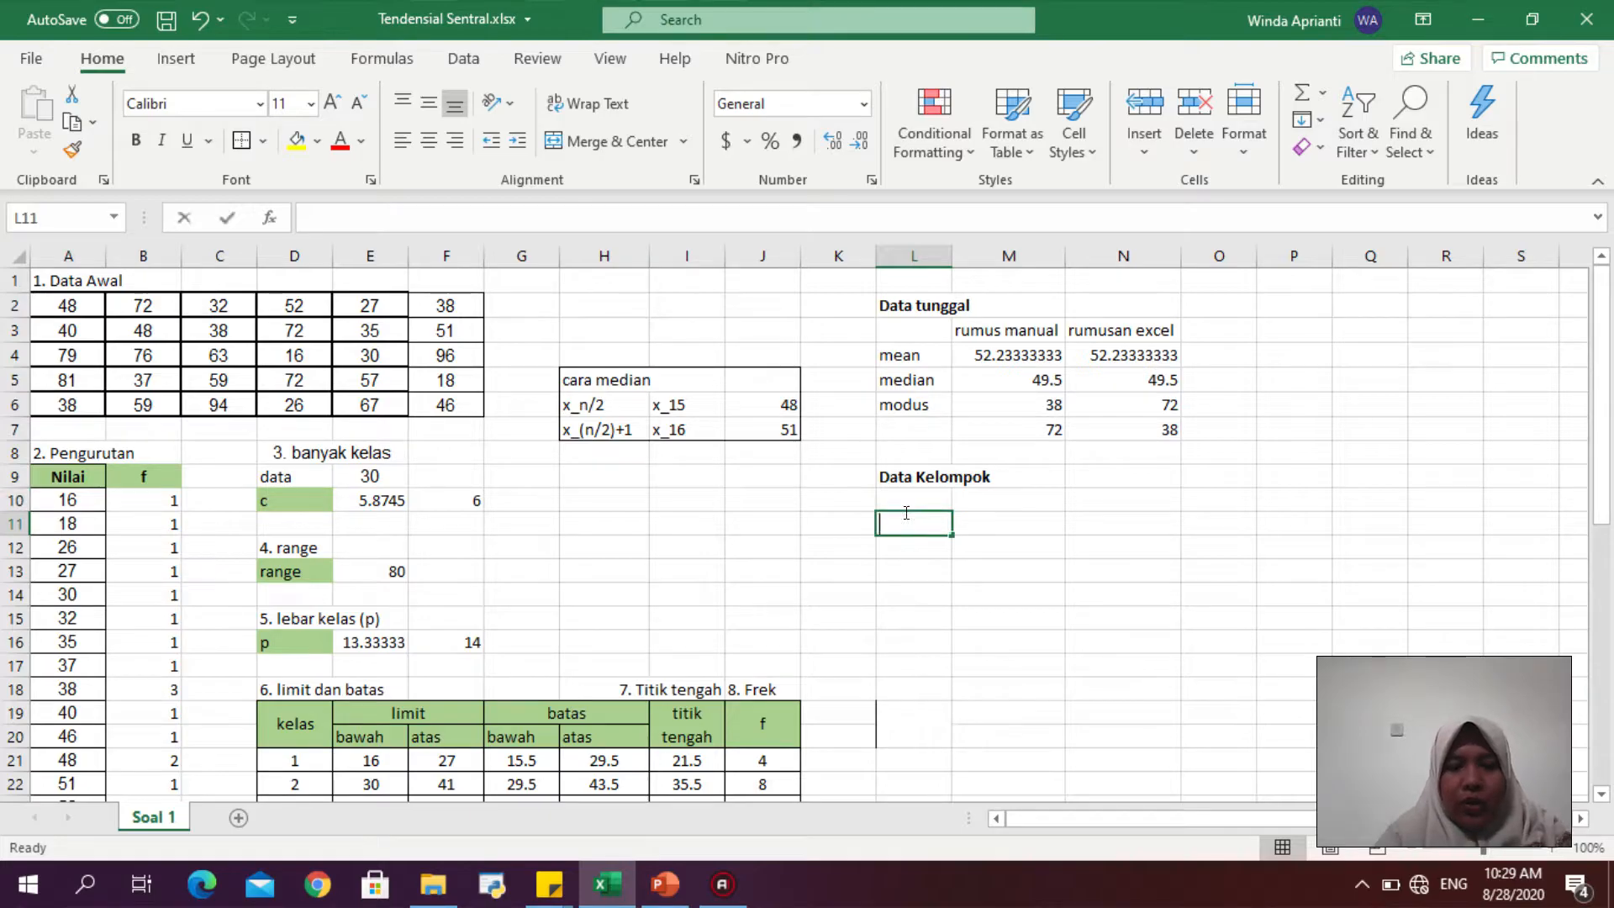
pyautogui.write('me')
pyautogui.press('BackSpace')
pyautogui.press('BackSpace')
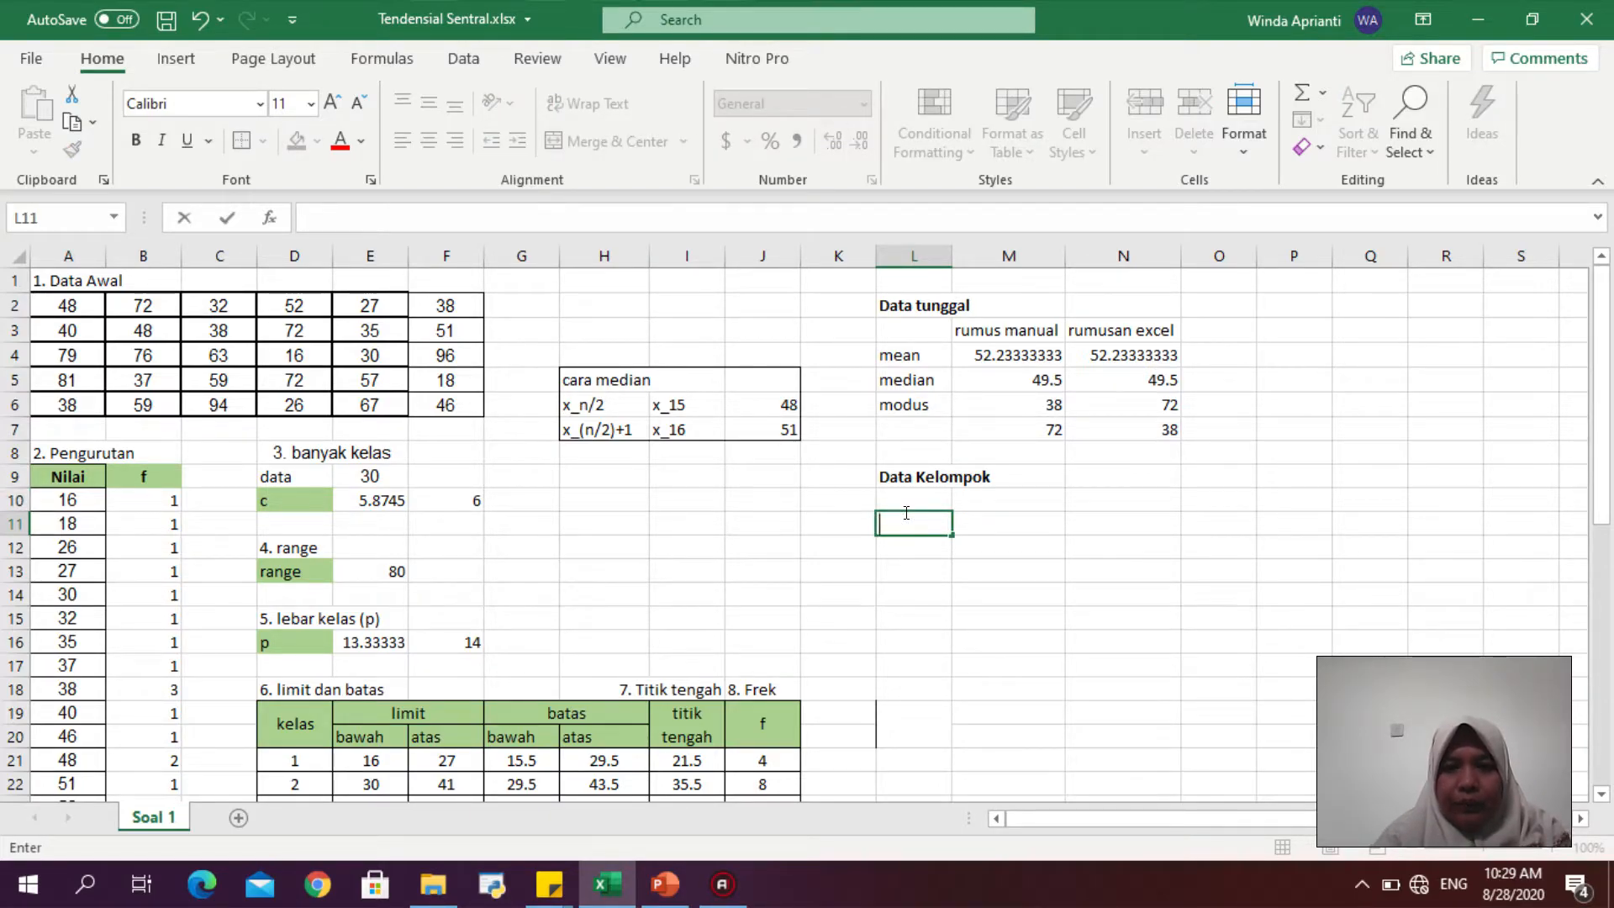
pyautogui.click(904, 511)
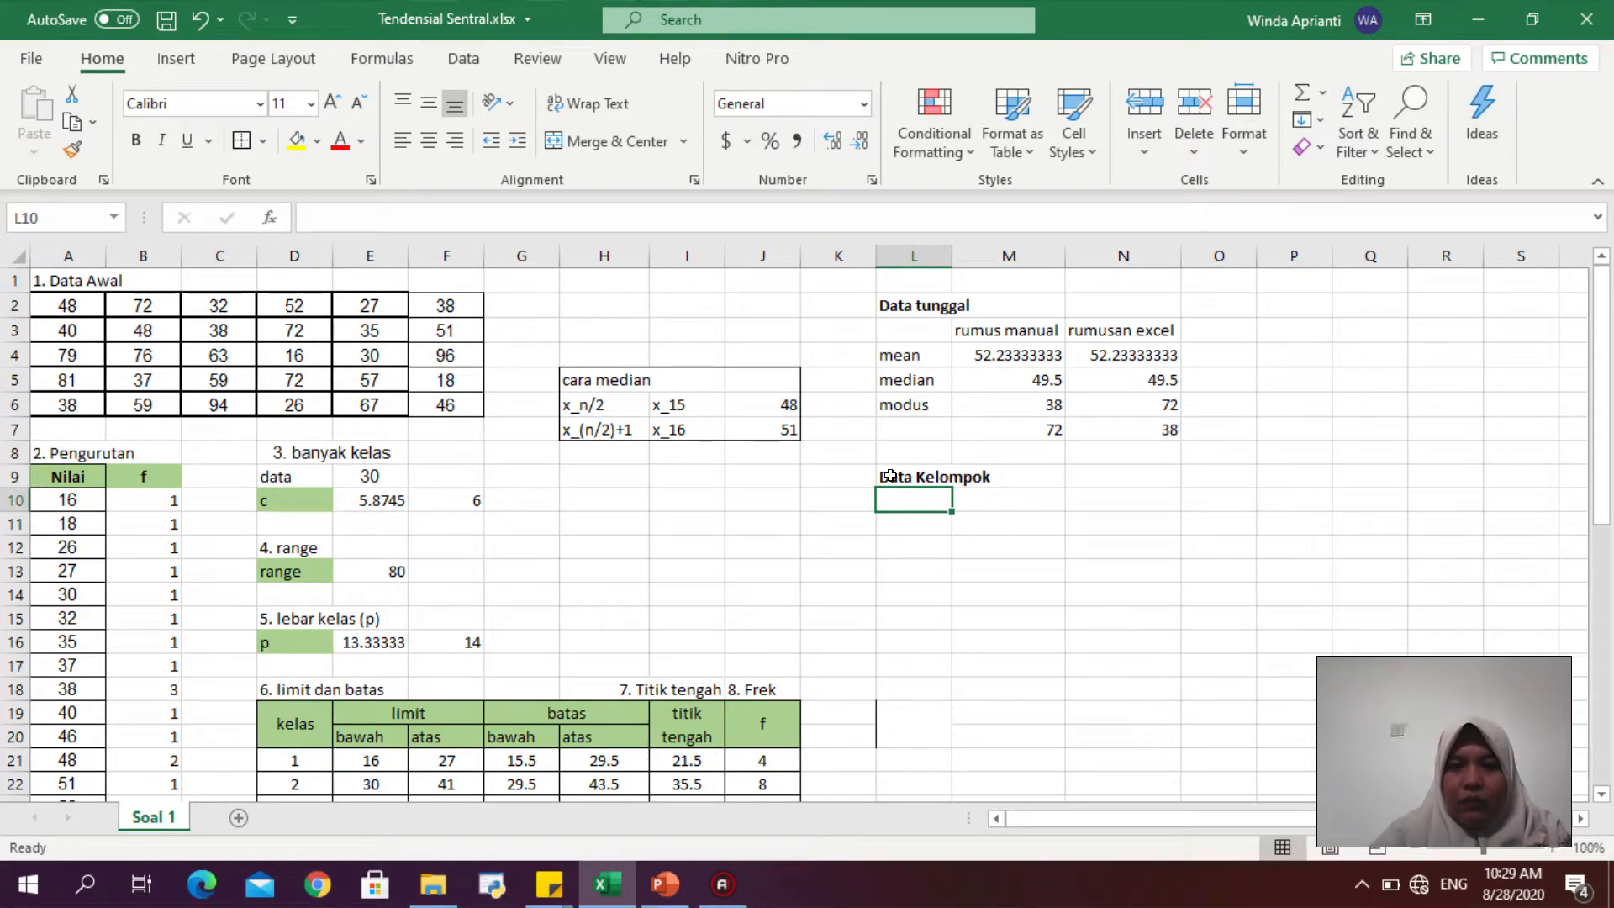
pyautogui.click(889, 476)
pyautogui.moveTo(1602, 423); pyautogui.dragTo(1602, 482)
# - Switch to PowerPoint to review the grouped-data mean formula on slide 2, then return to Excel
pyautogui.click(664, 884)
pyautogui.click(52, 414)
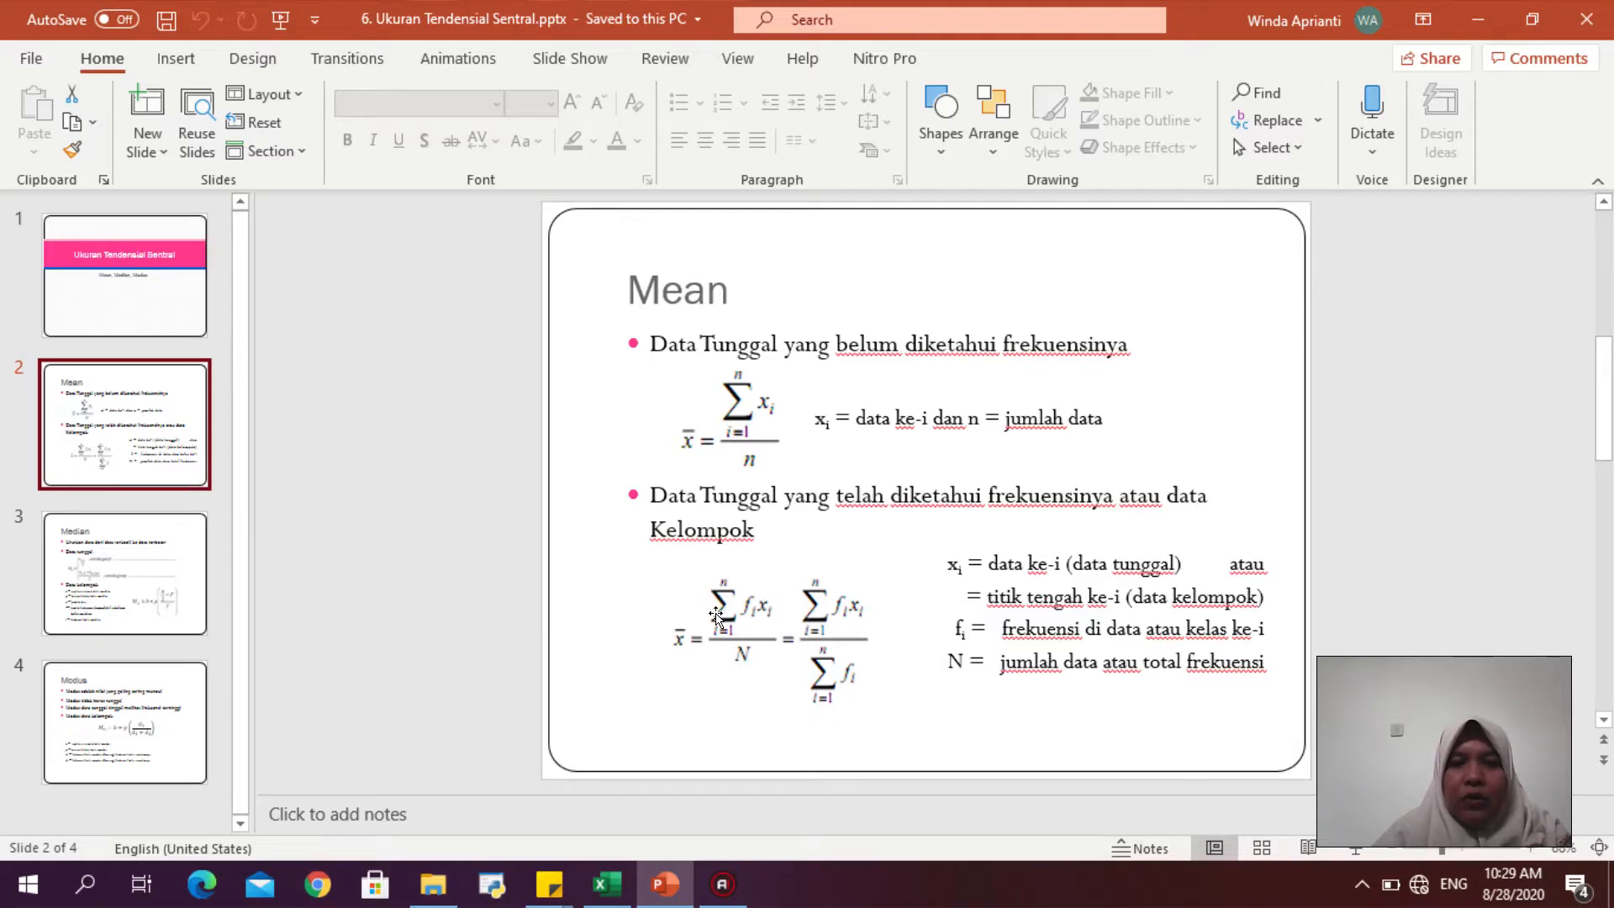
pyautogui.click(607, 883)
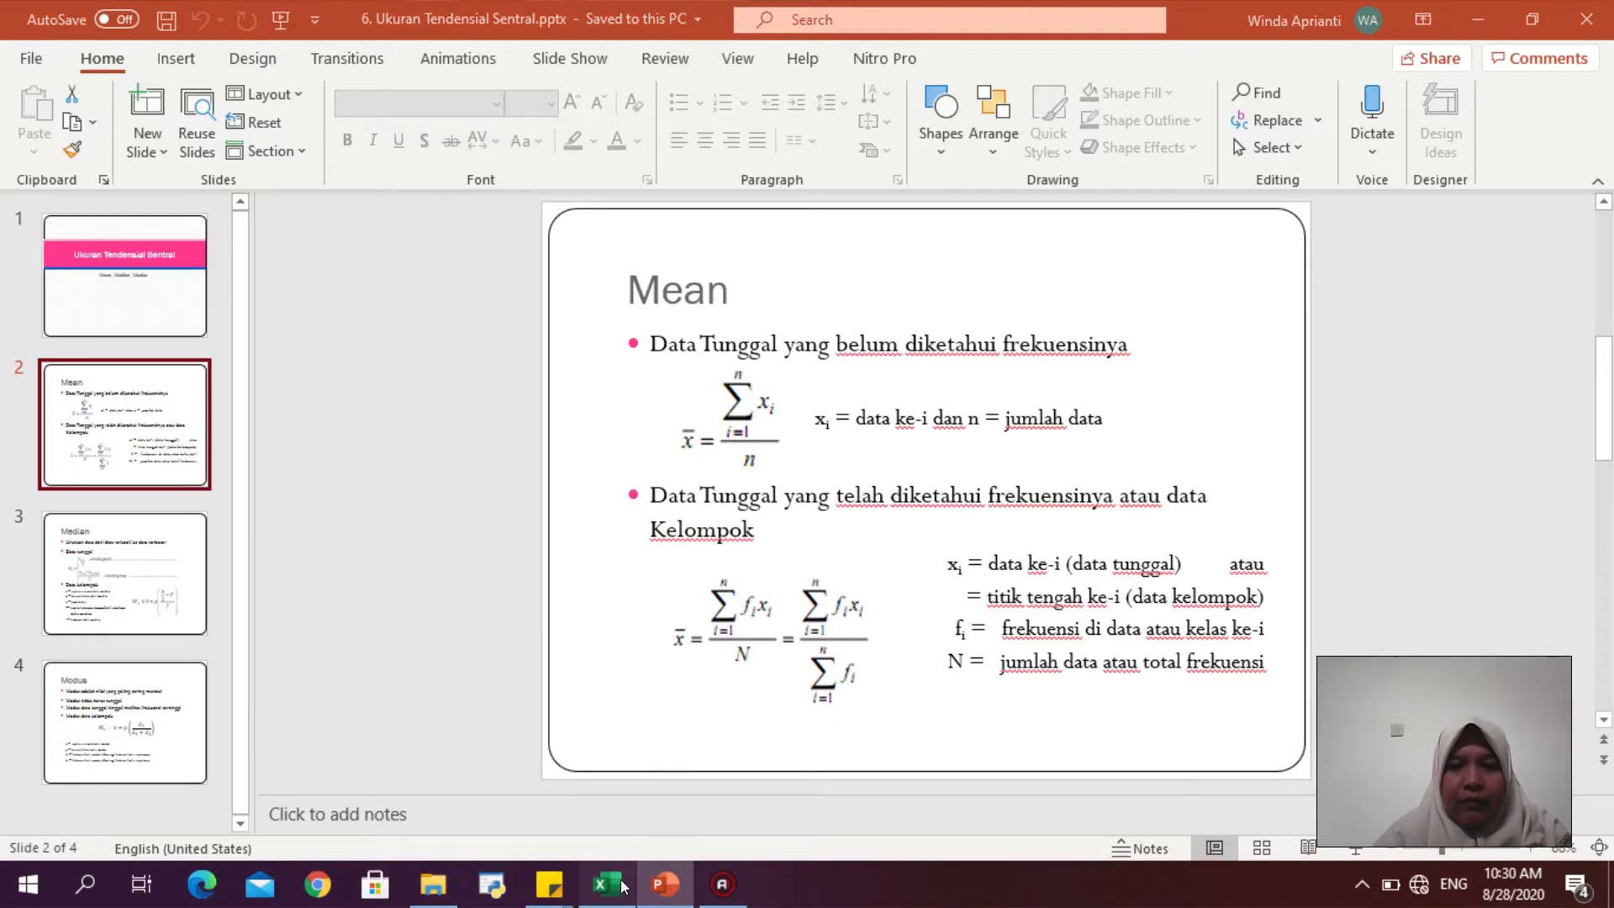
# - Add the column heading "fi . xi" in K19 next to the frequency column
pyautogui.click(841, 600)
pyautogui.click(840, 580)
pyautogui.write('fi')
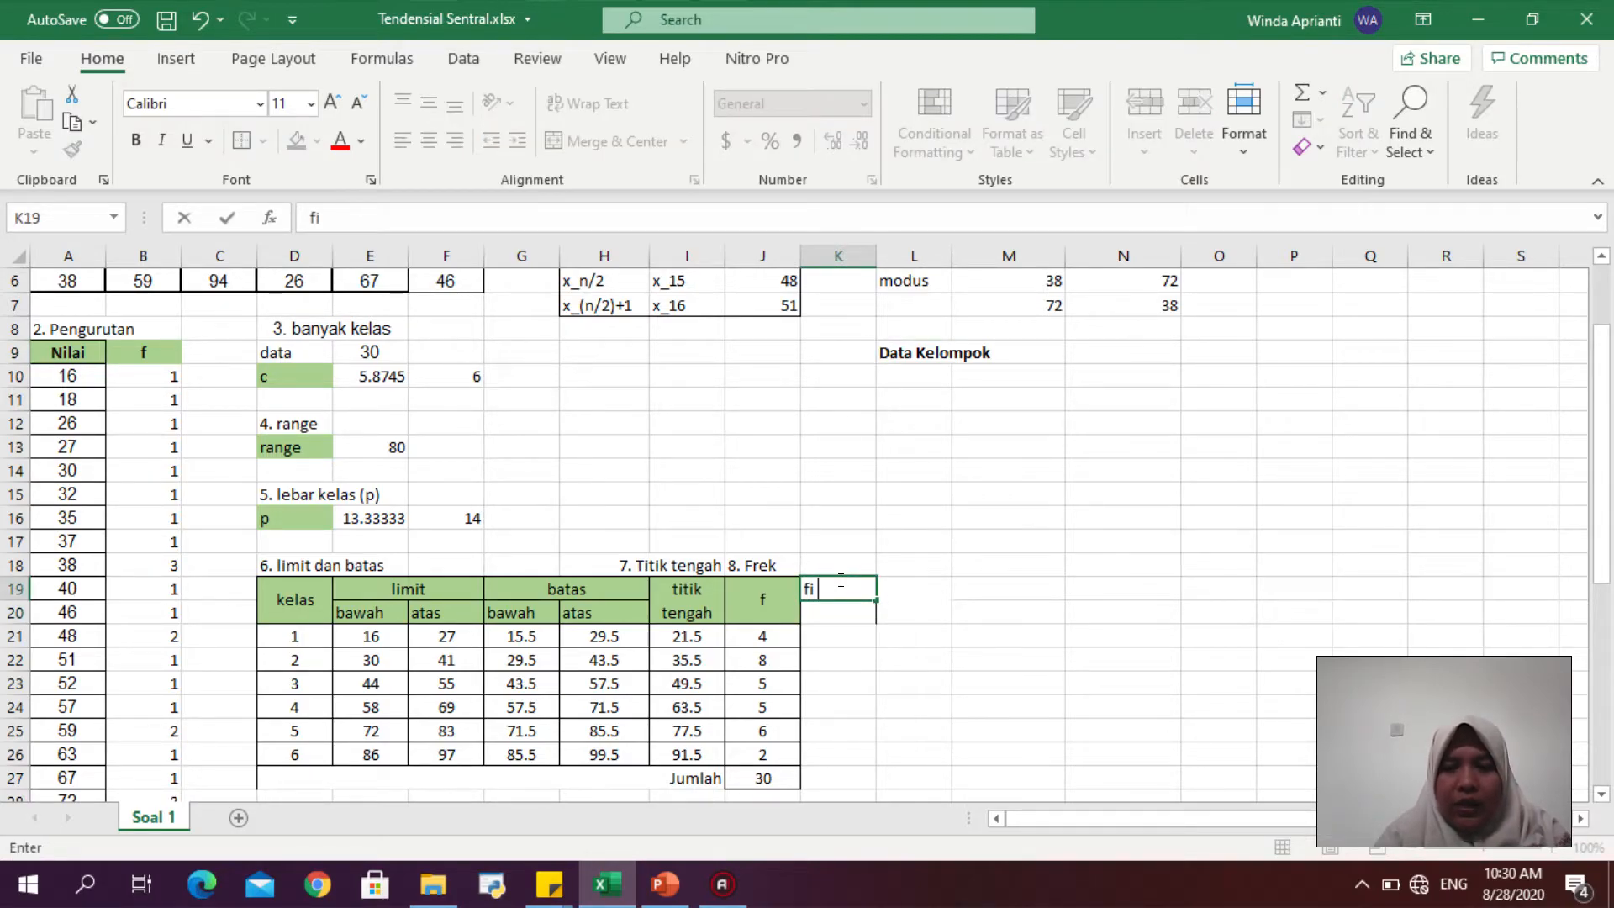
pyautogui.write(' . xi')
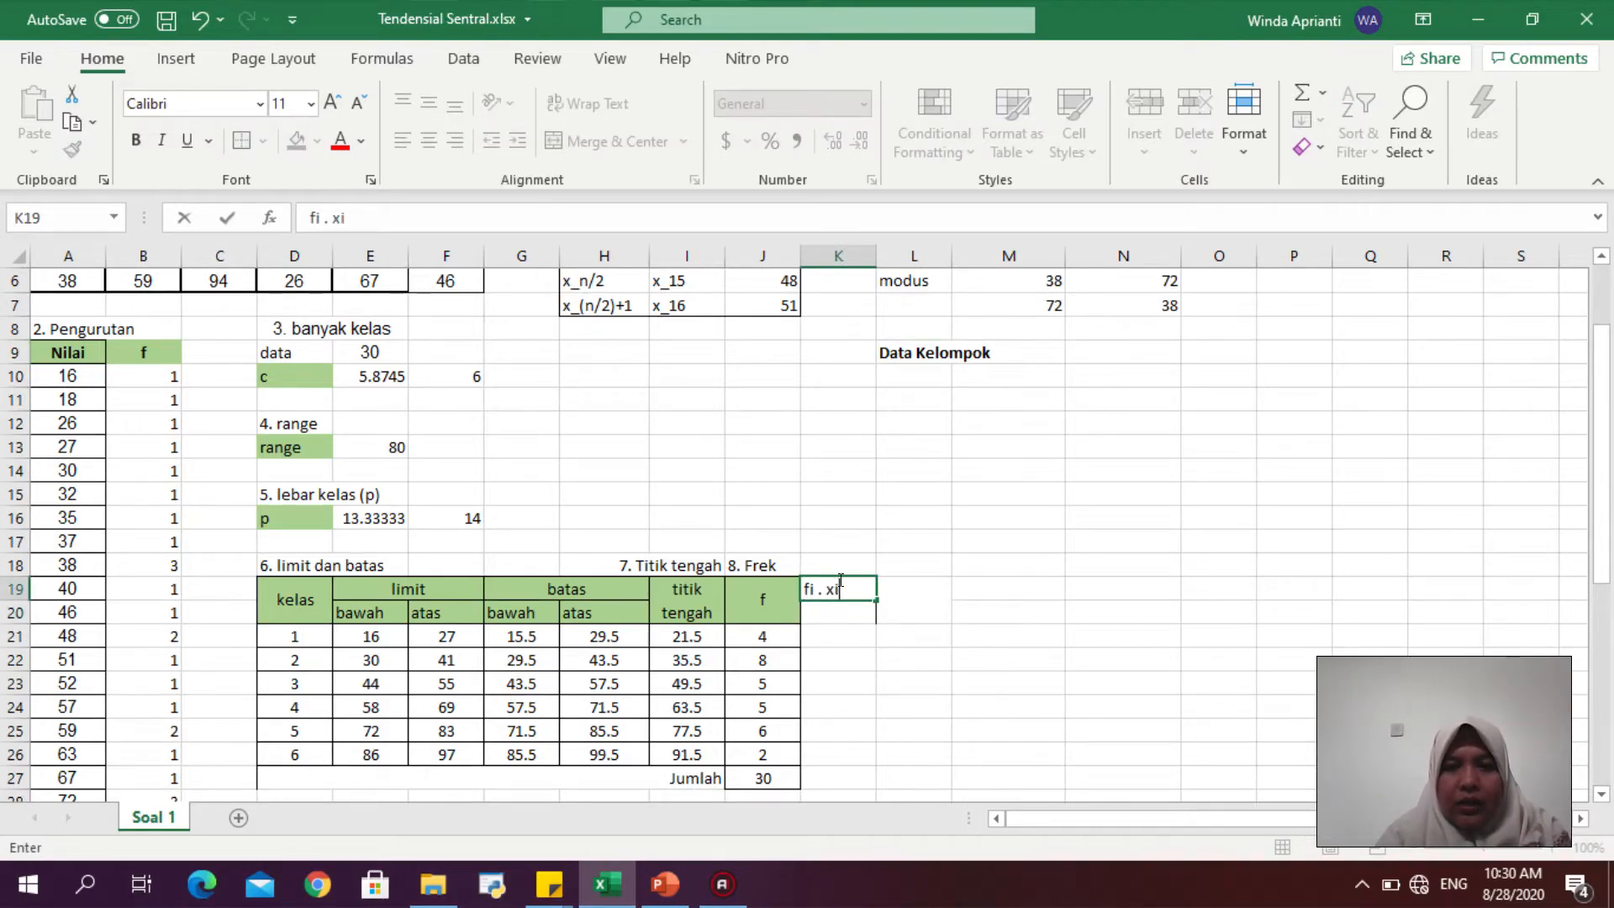
# - Enter =J21*I21 in K21 to multiply the first class frequency by its midpoint
pyautogui.click(834, 636)
pyautogui.write('=')
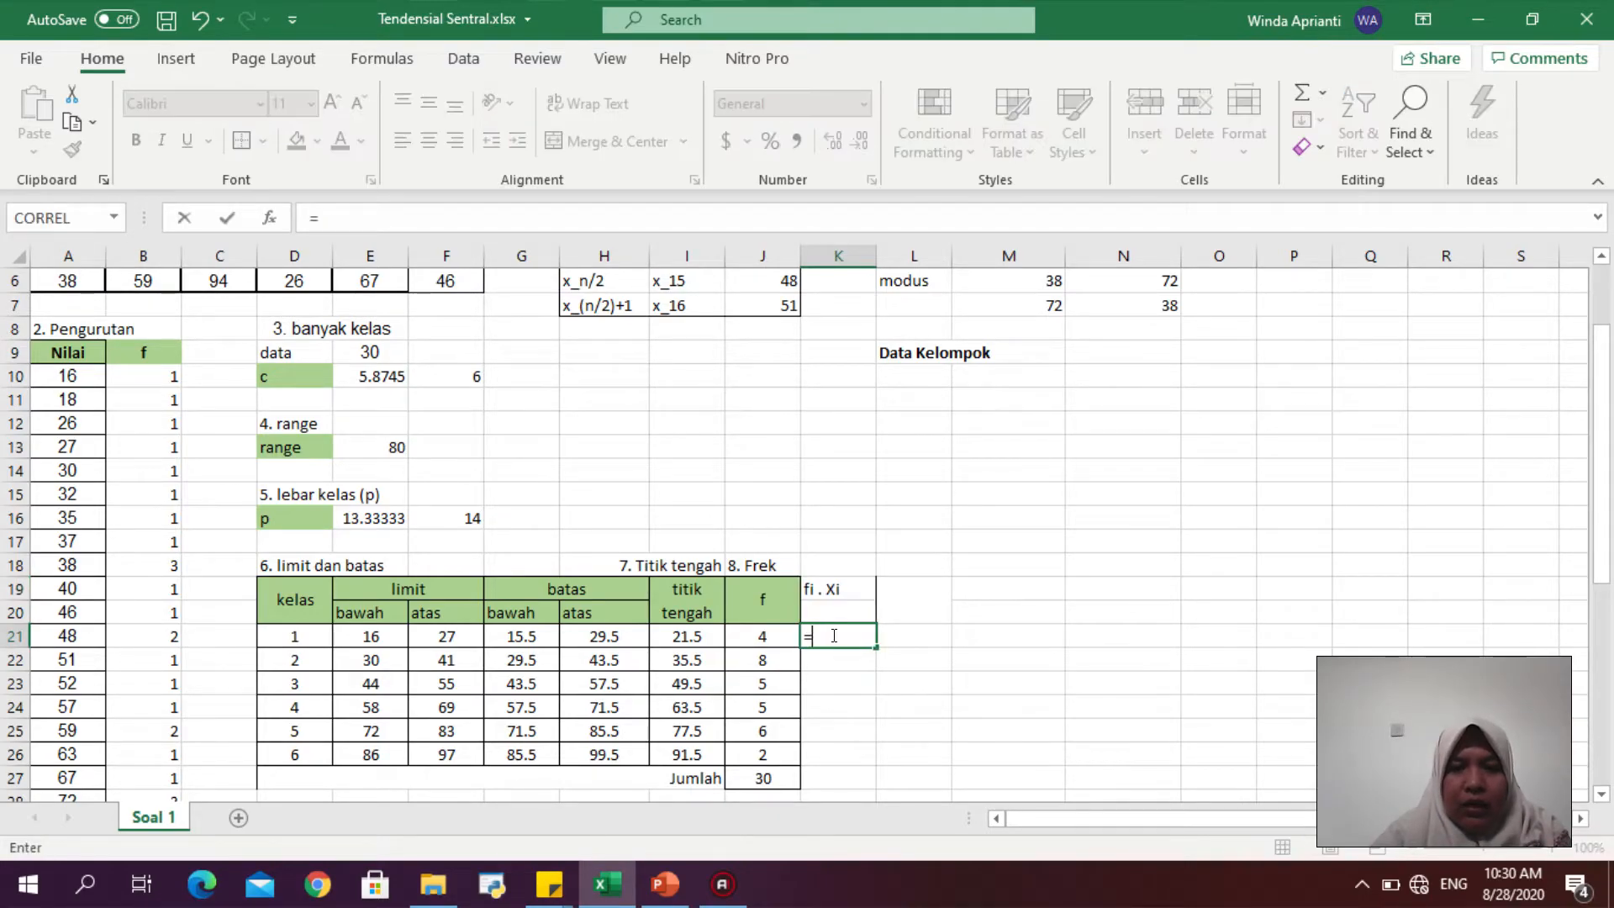
pyautogui.click(769, 631)
pyautogui.write('*')
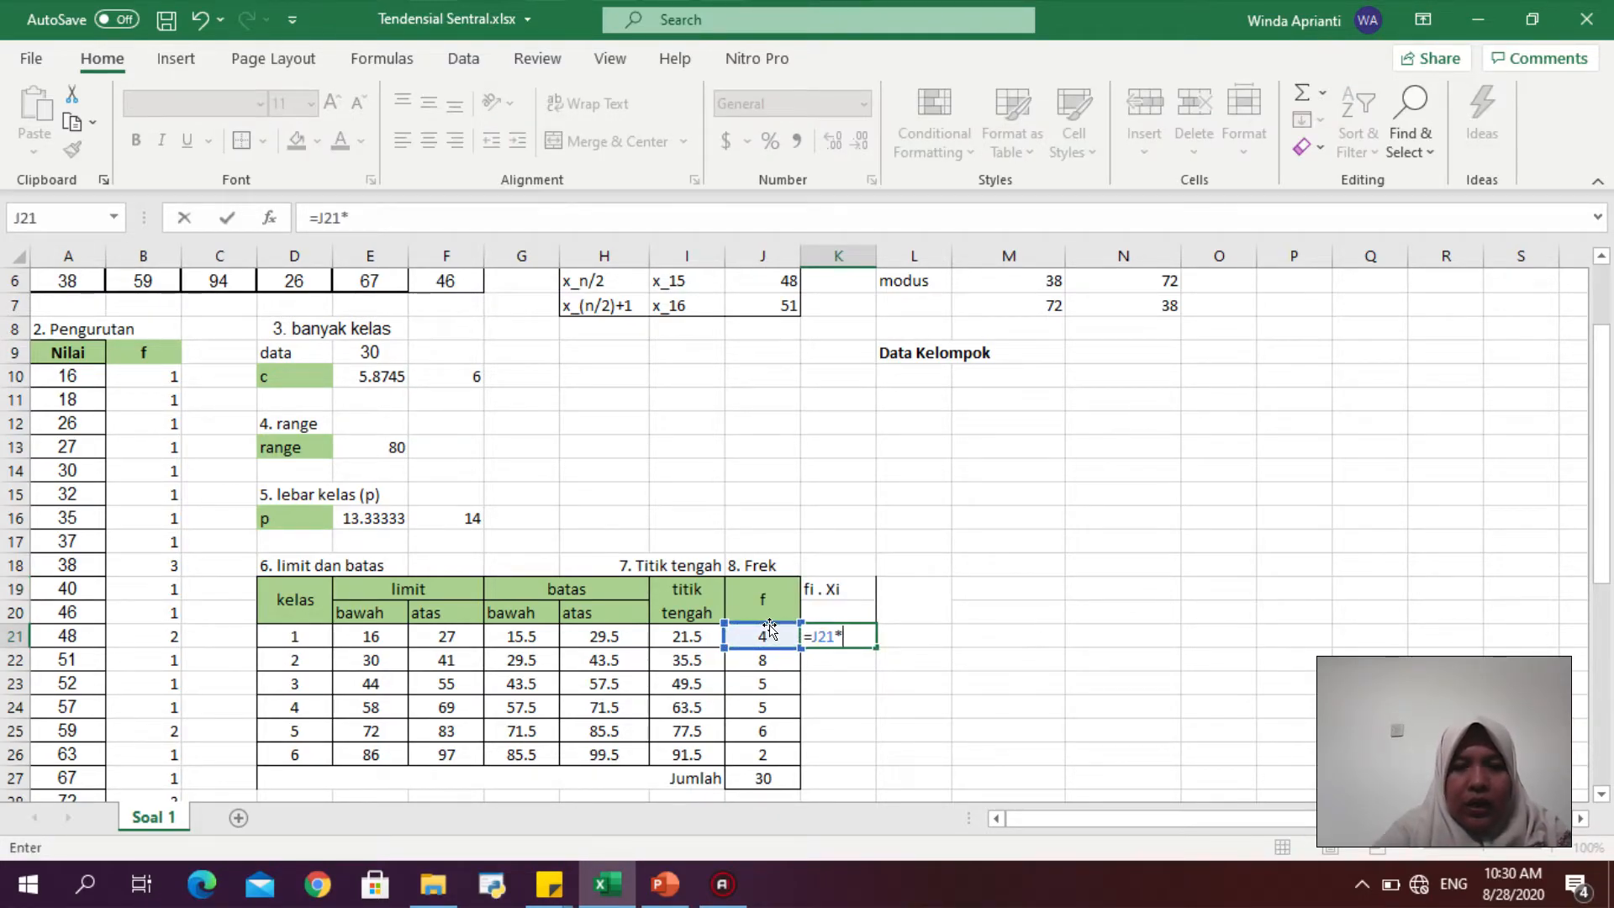
pyautogui.click(698, 636)
pyautogui.press('Return')
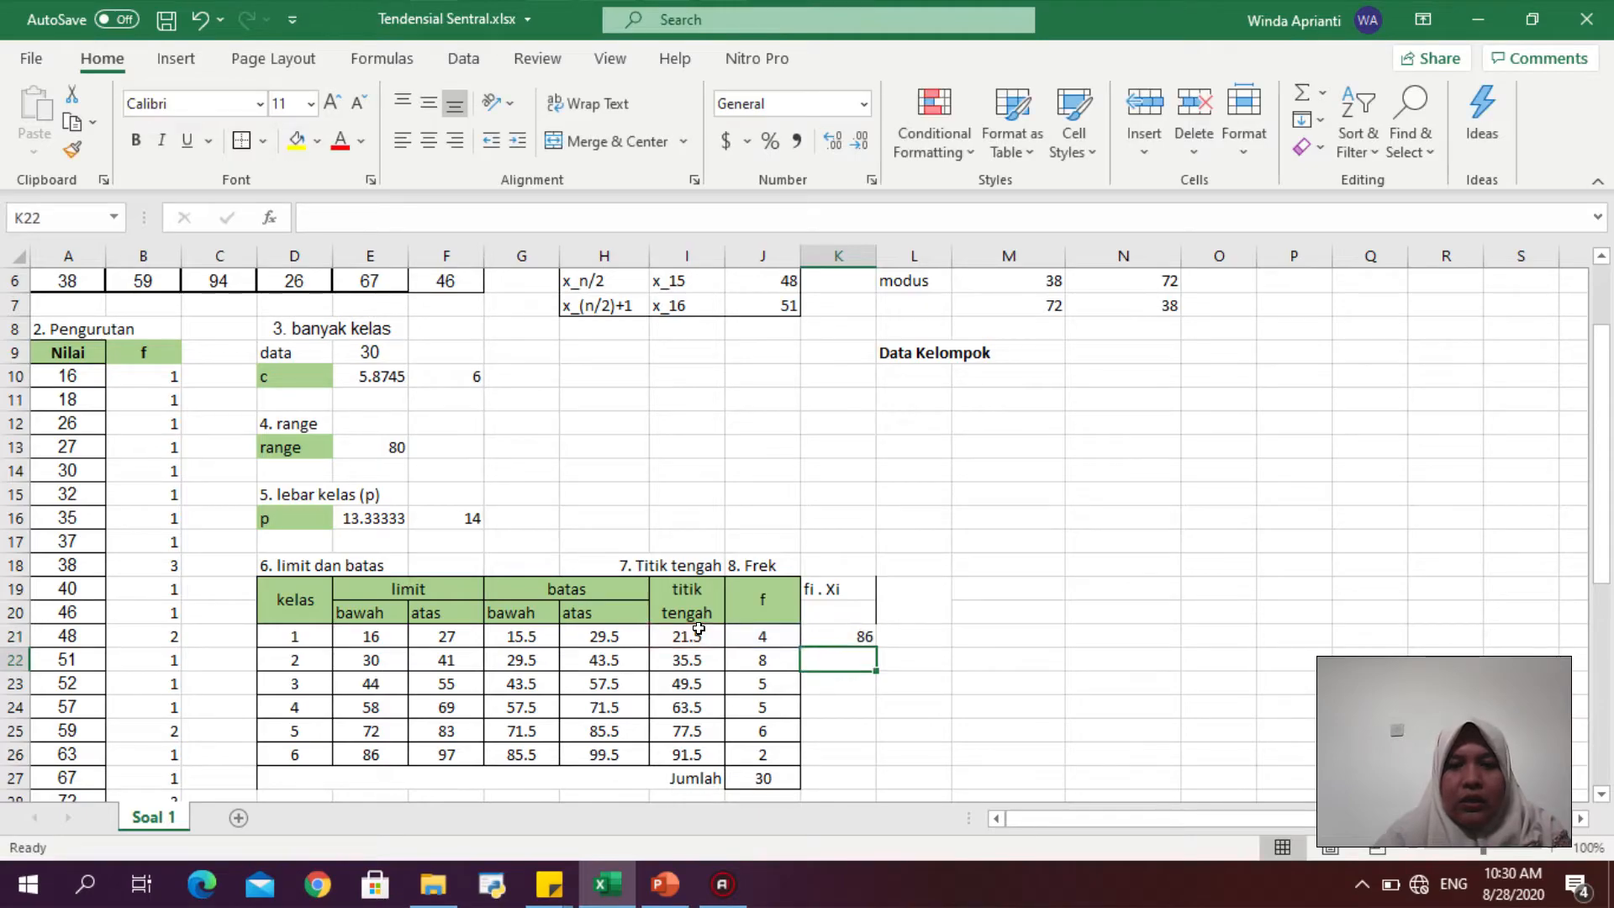
# - Enter =J22*I22 in K22 and fill the formula down through K26
pyautogui.write('=')
pyautogui.click(776, 662)
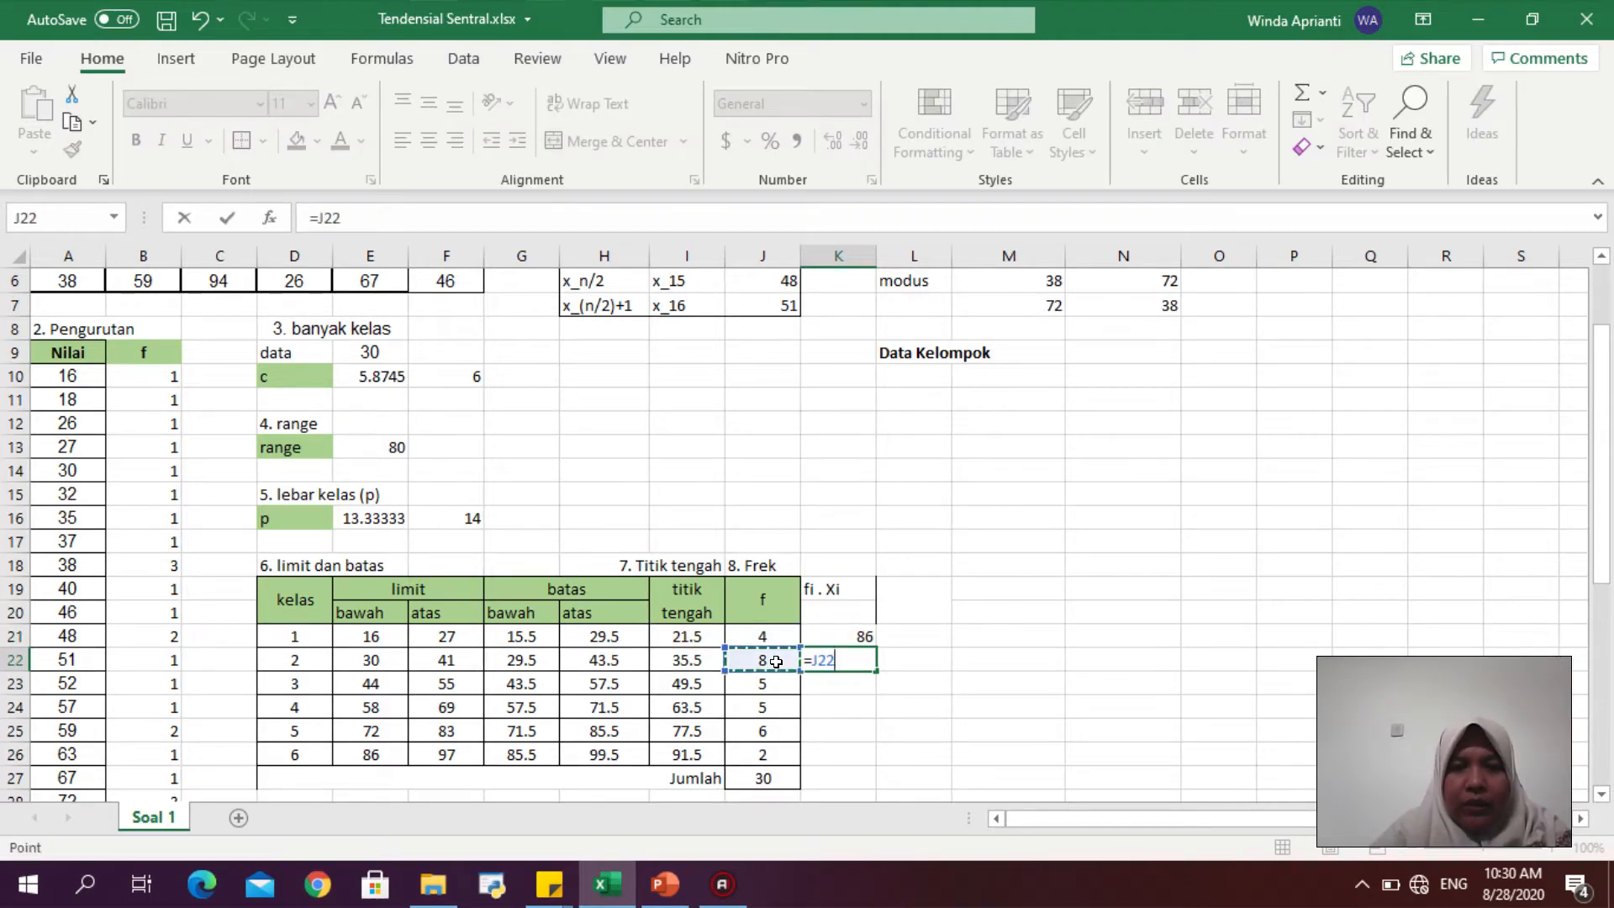
pyautogui.write('*')
pyautogui.click(704, 652)
pyautogui.press('Return')
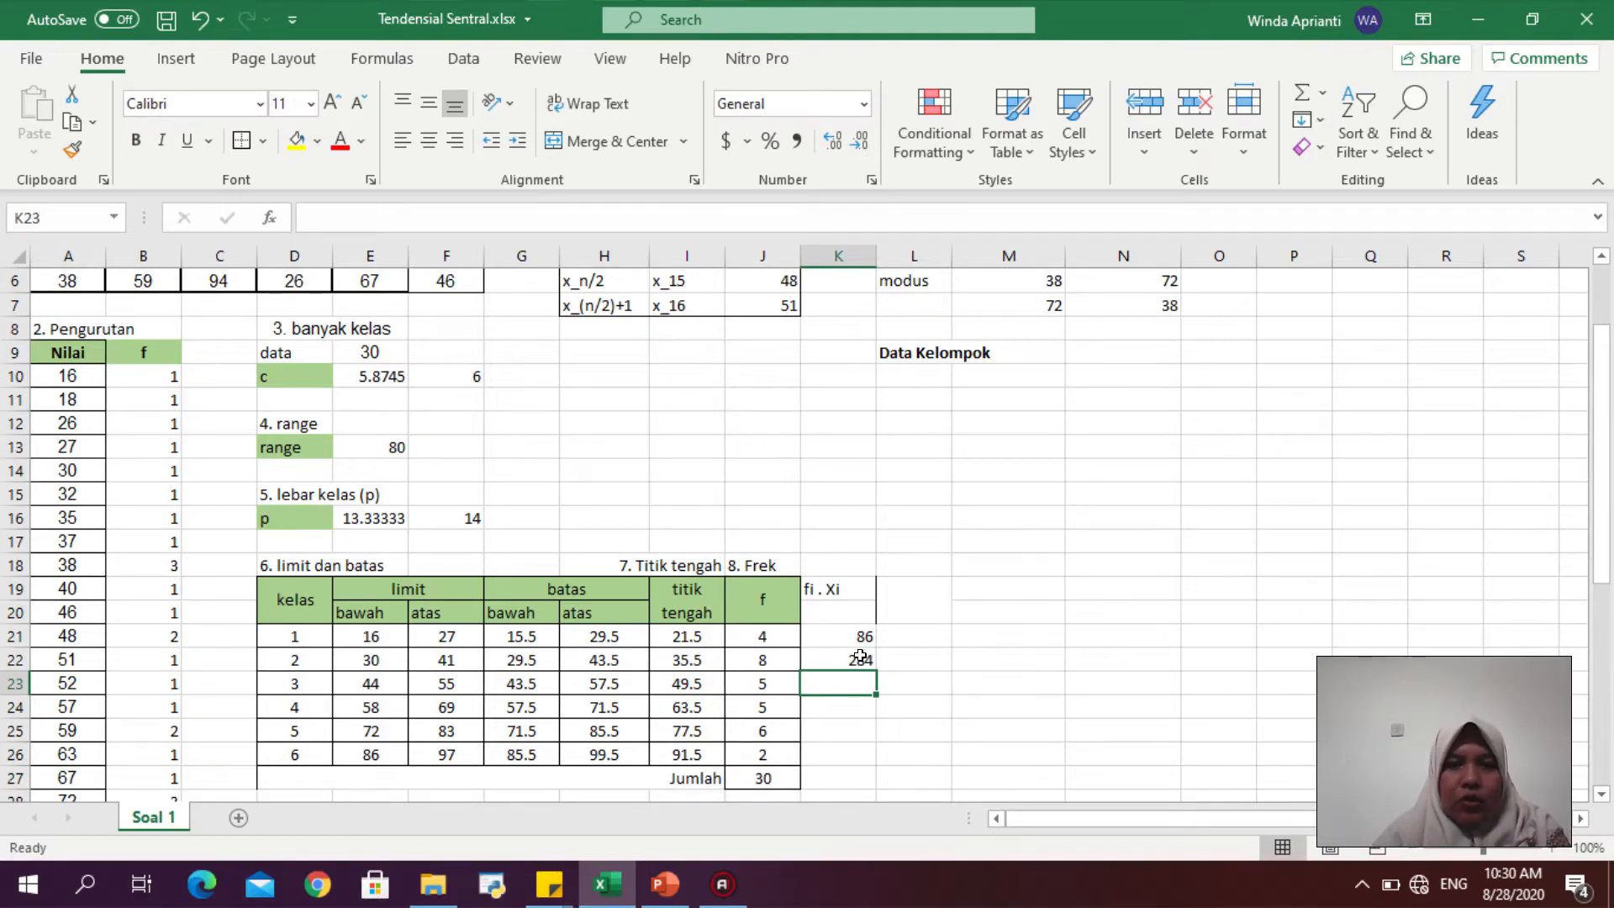
pyautogui.click(859, 657)
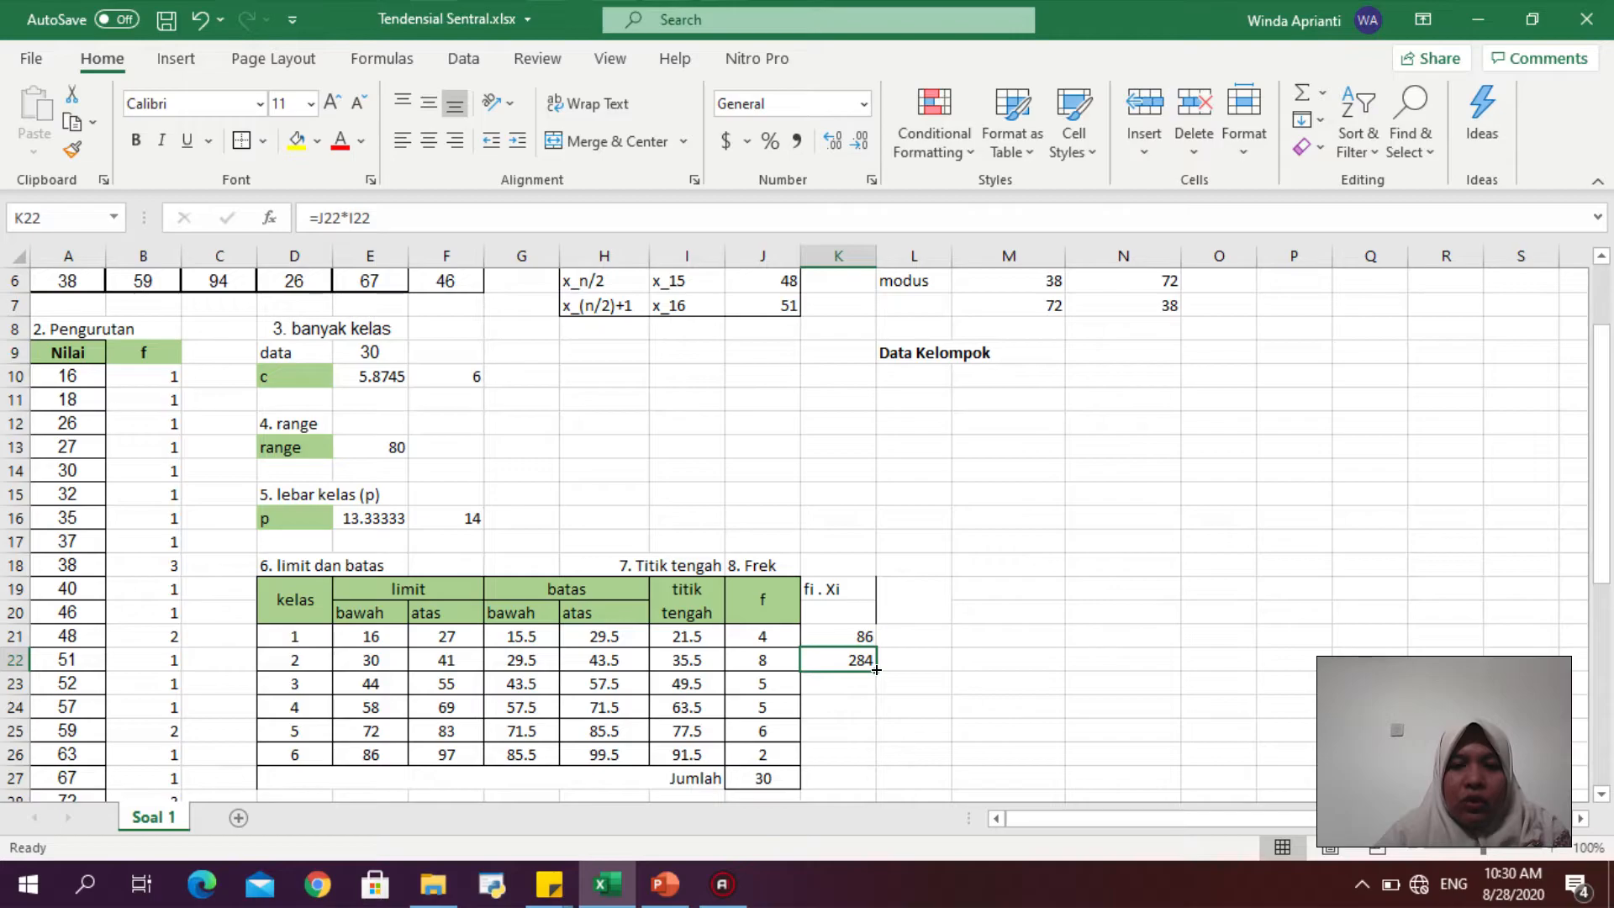
pyautogui.moveTo(876, 670); pyautogui.dragTo(872, 763)
# - Total the fi·xi column in K27 with =SUM(K21:K26)
pyautogui.click(848, 772)
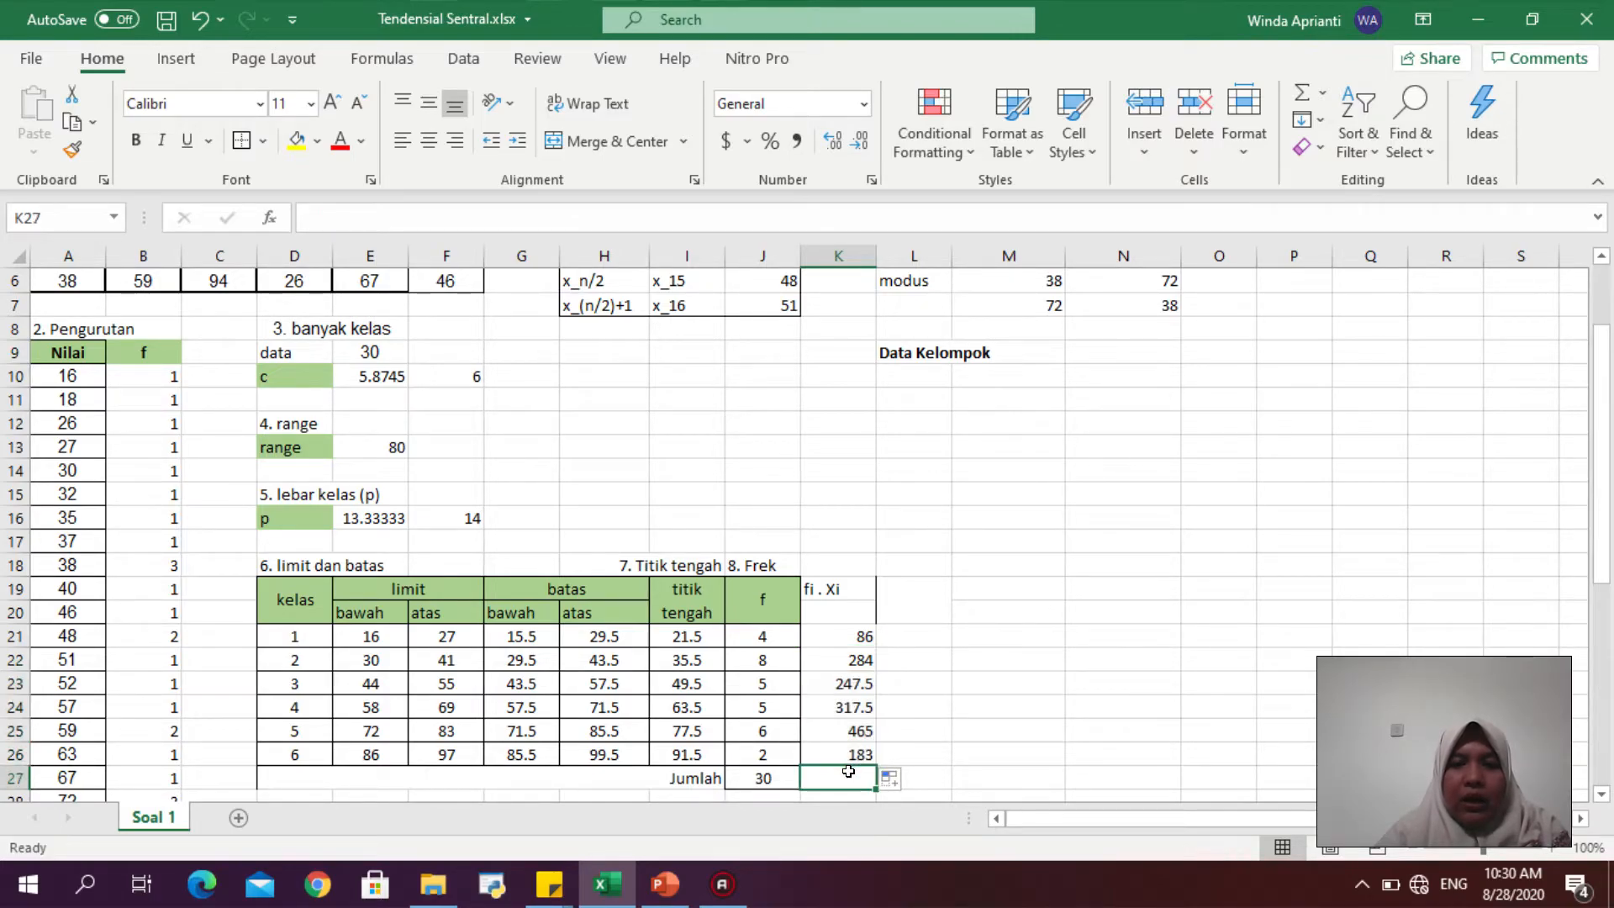
pyautogui.write('=sum(')
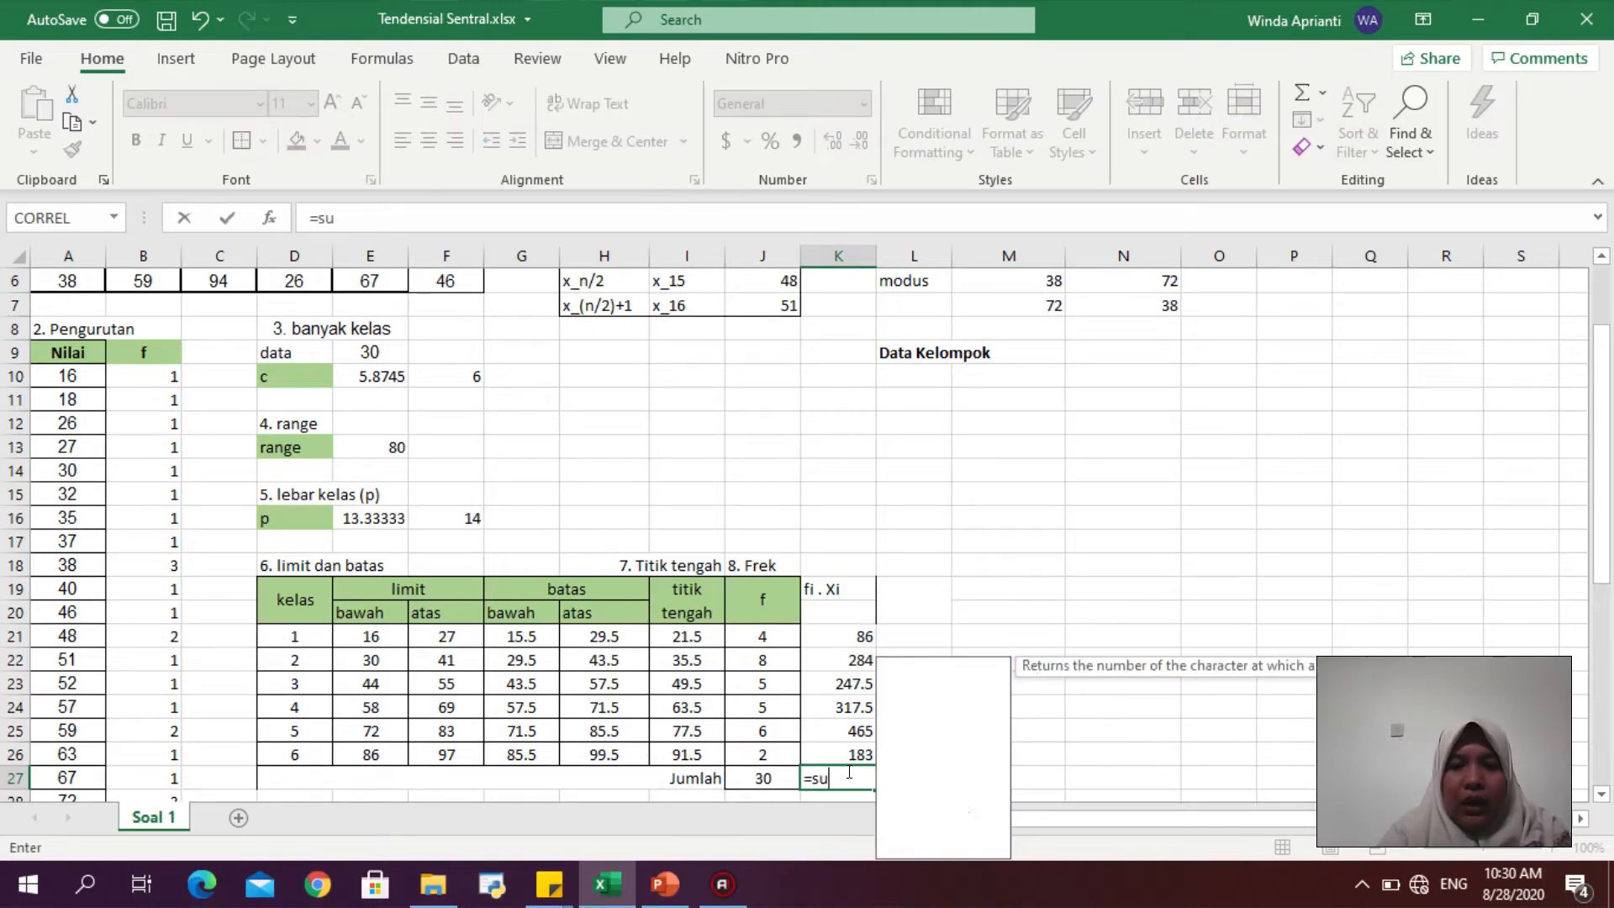
pyautogui.moveTo(828, 624); pyautogui.dragTo(842, 740)
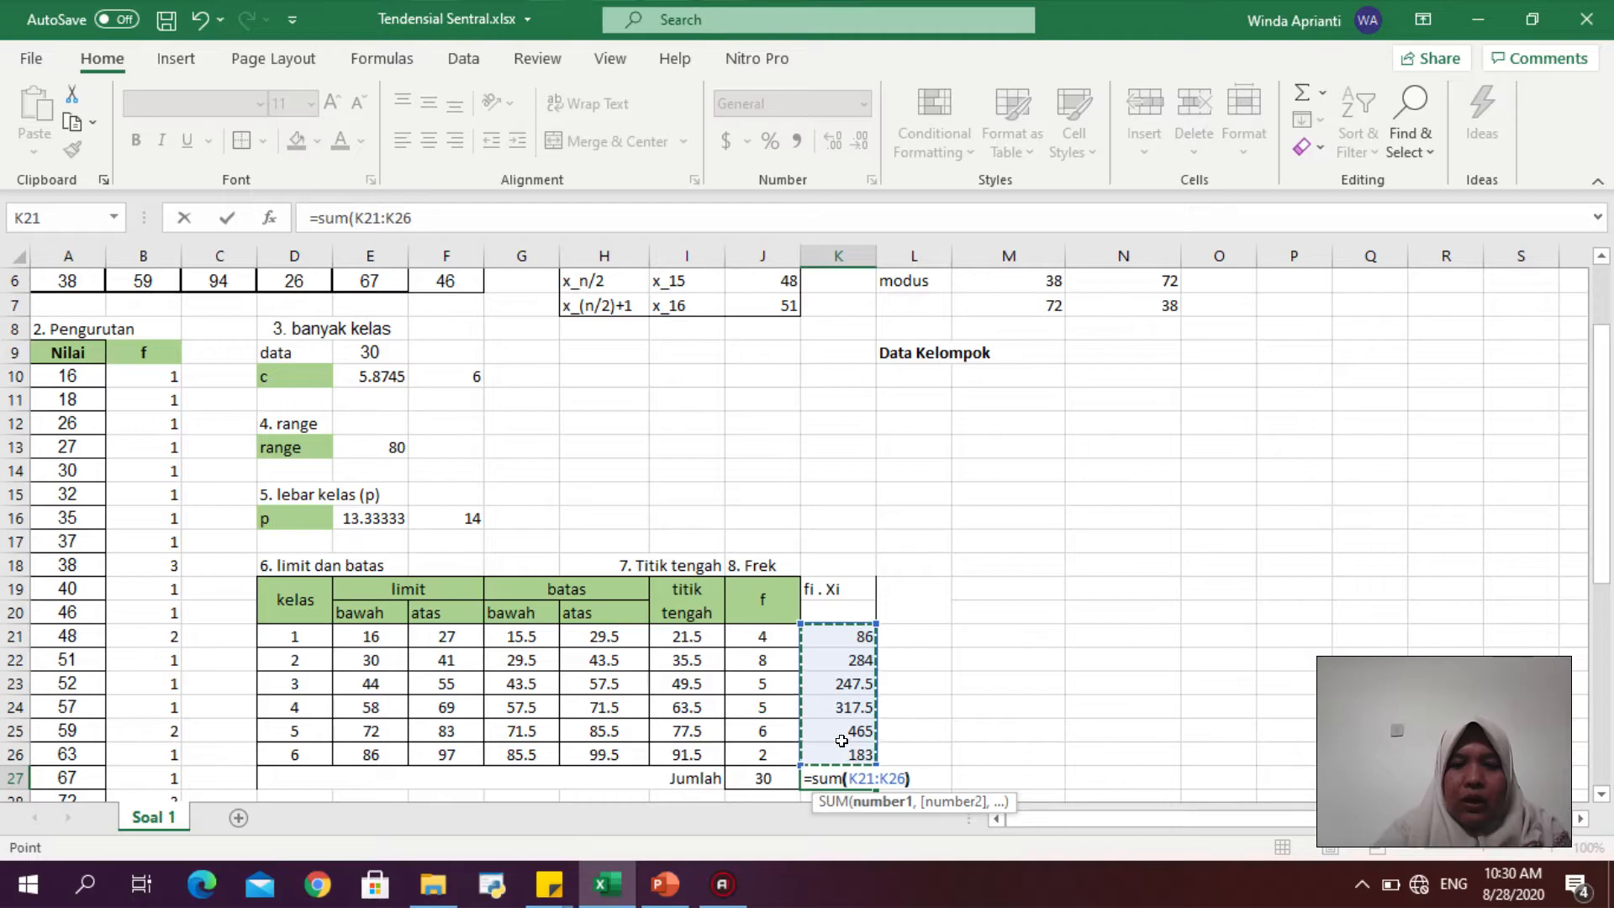
pyautogui.press('Return')
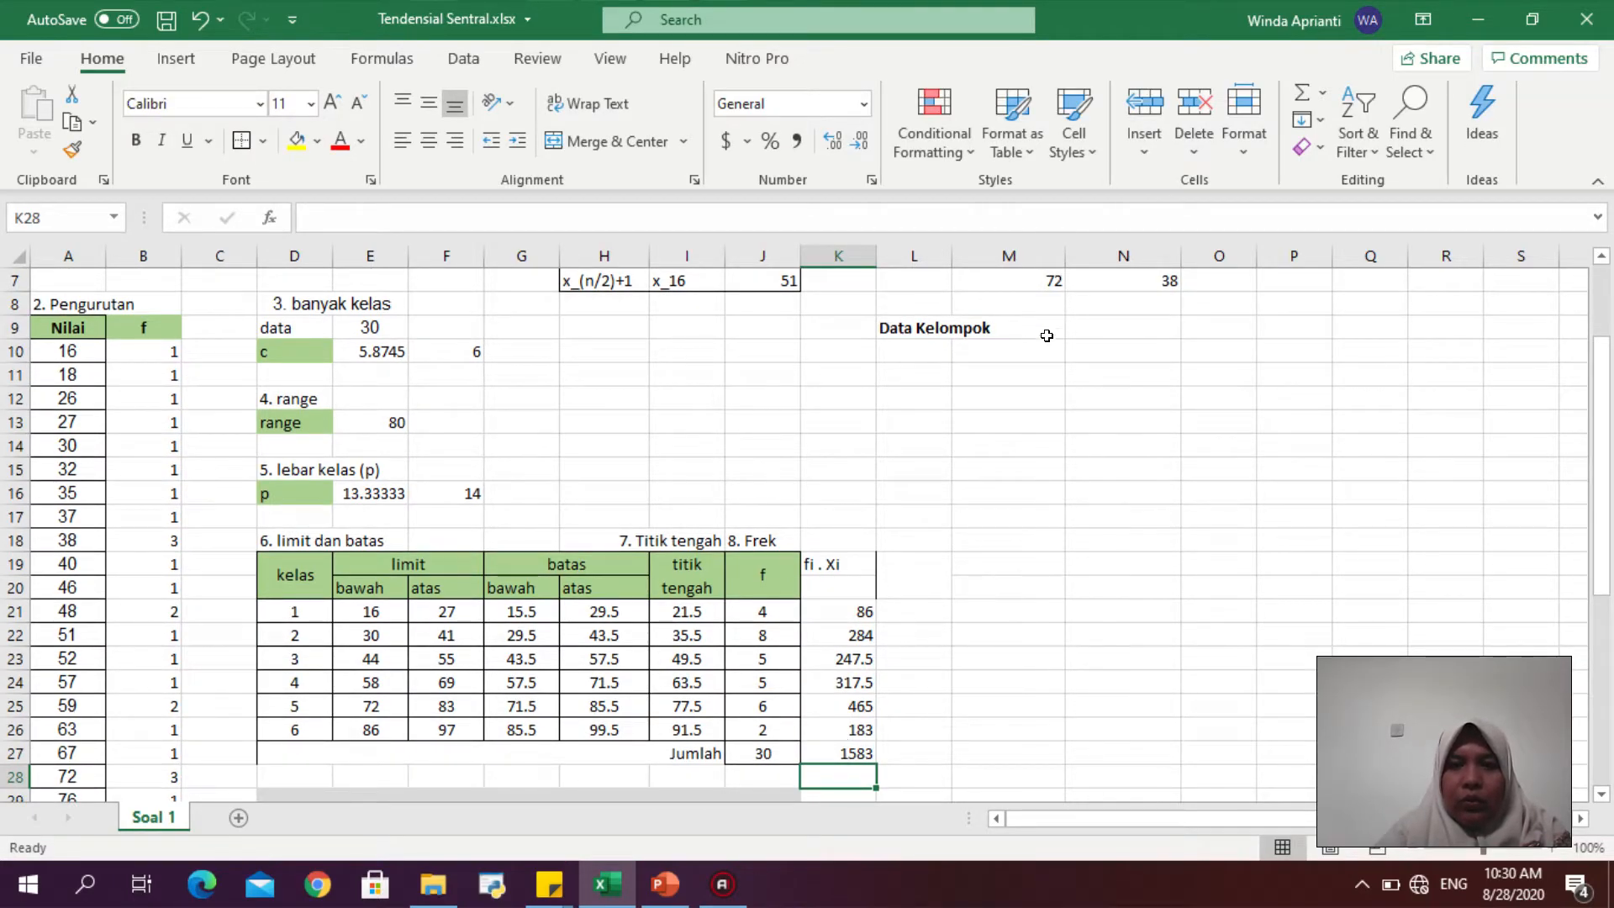
# - Label L10 "mean" and compute the grouped mean in M10 as =K27/J27
pyautogui.click(908, 349)
pyautogui.write('mean')
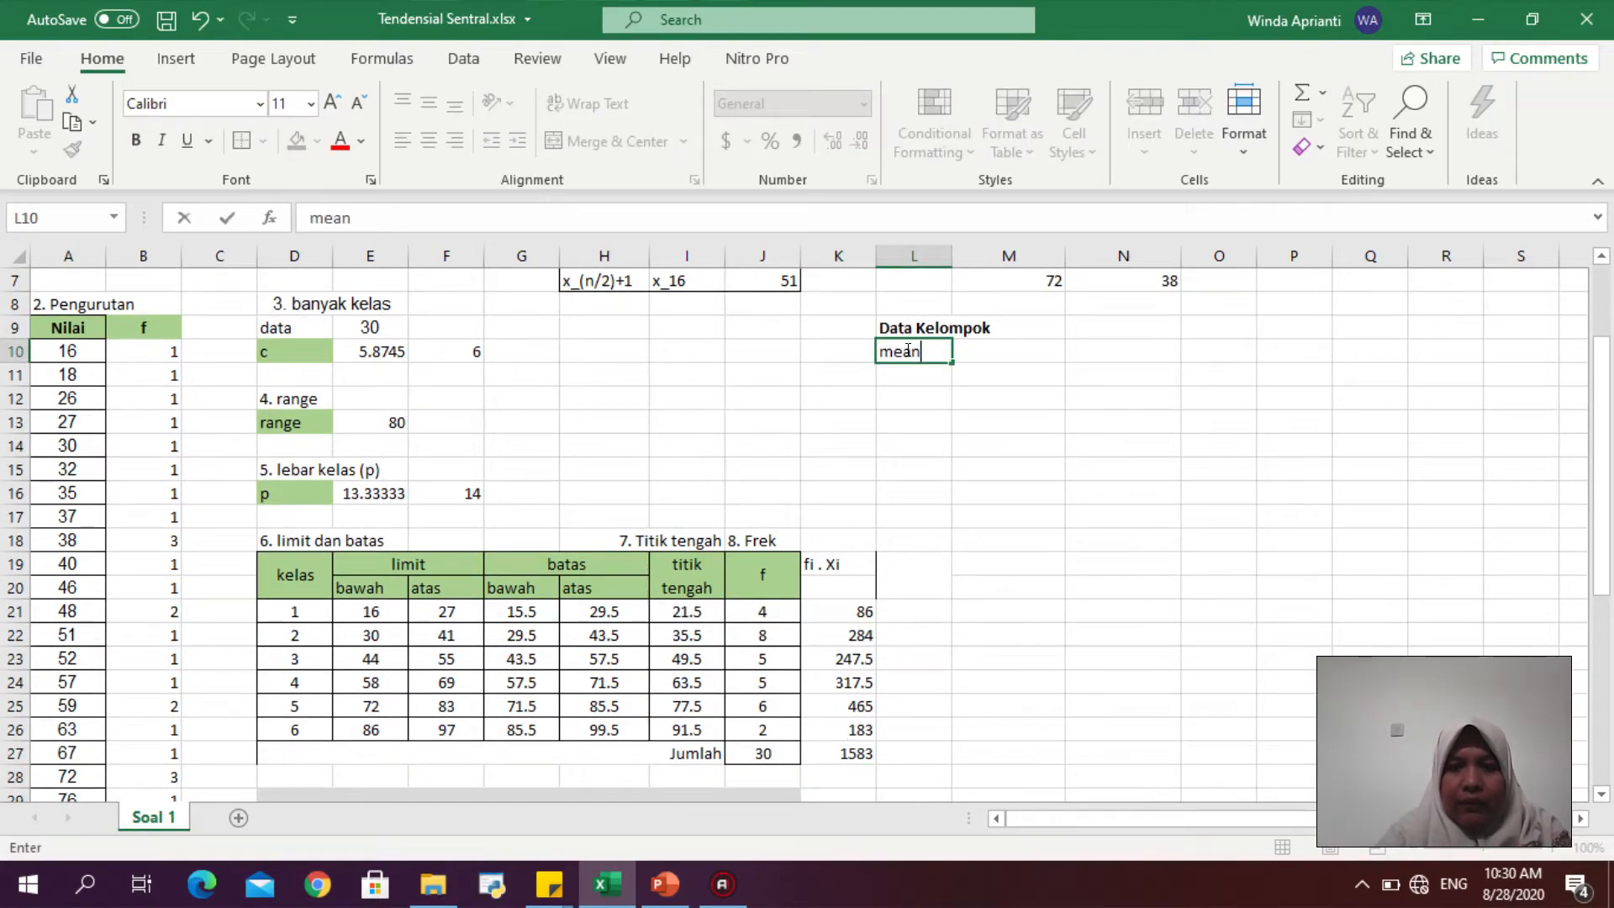
pyautogui.press('Tab')
pyautogui.write('=')
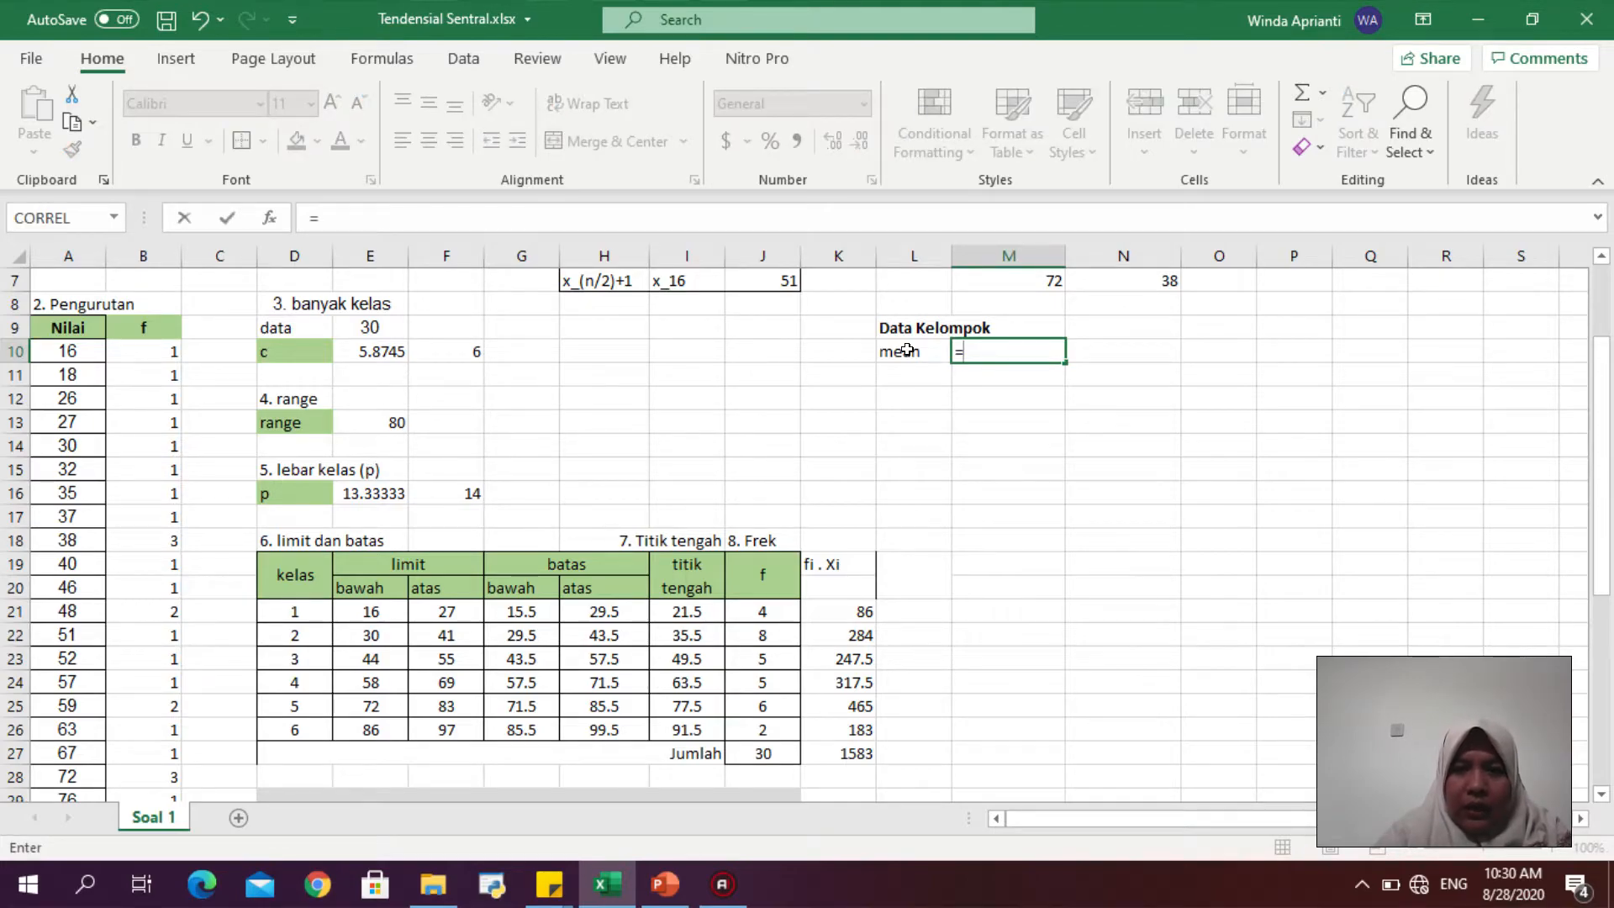
pyautogui.click(820, 748)
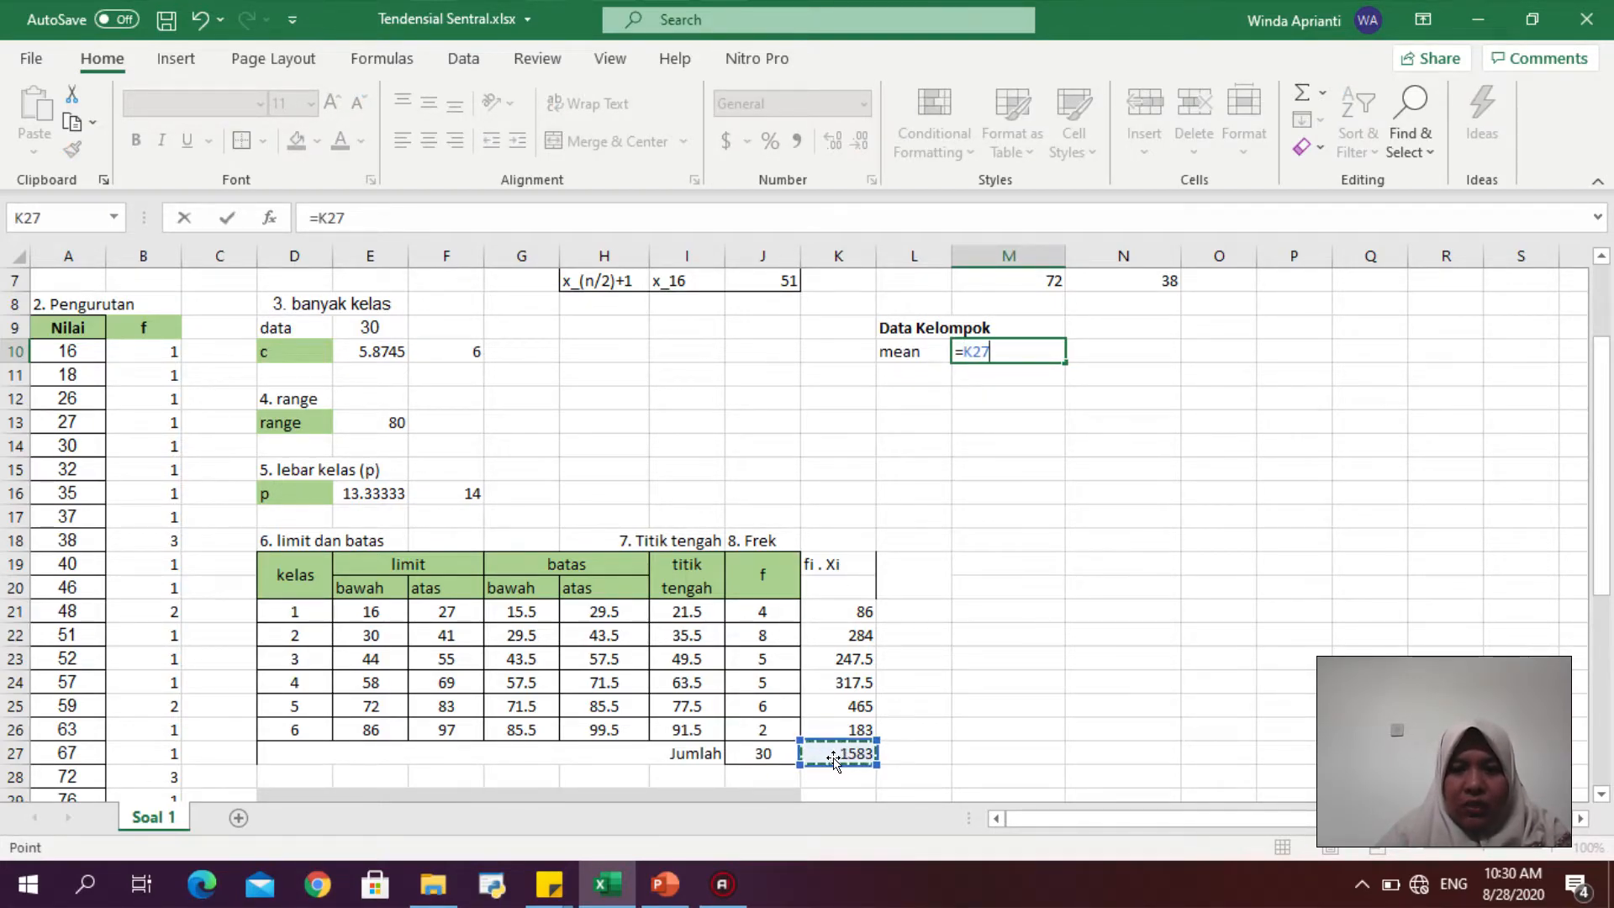
pyautogui.write('/')
pyautogui.click(774, 752)
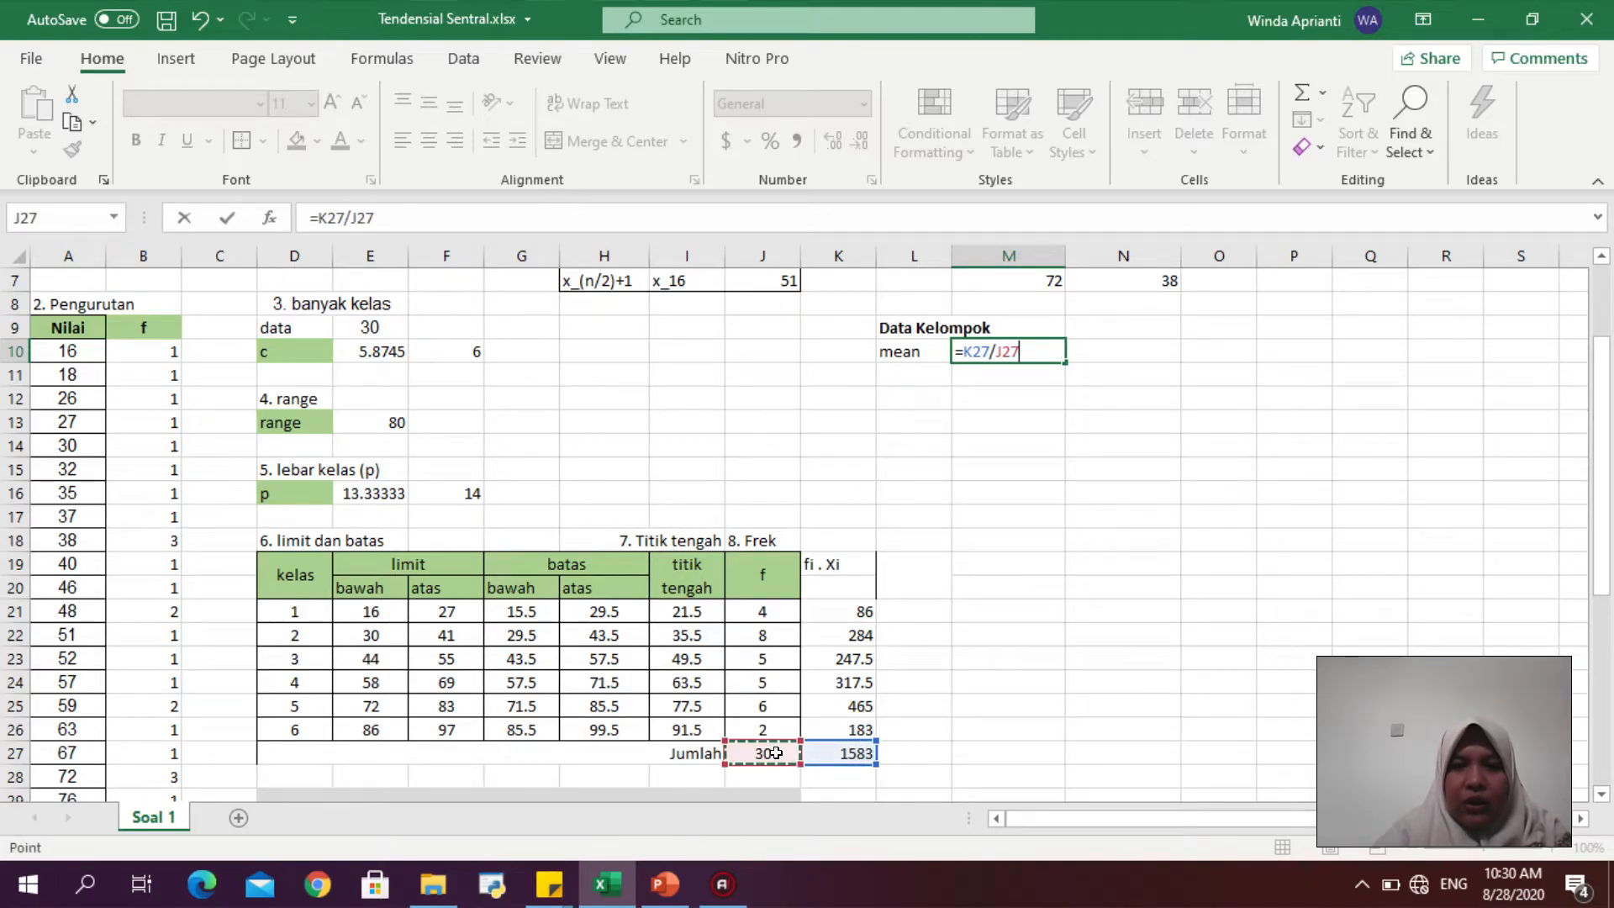
pyautogui.press('Return')
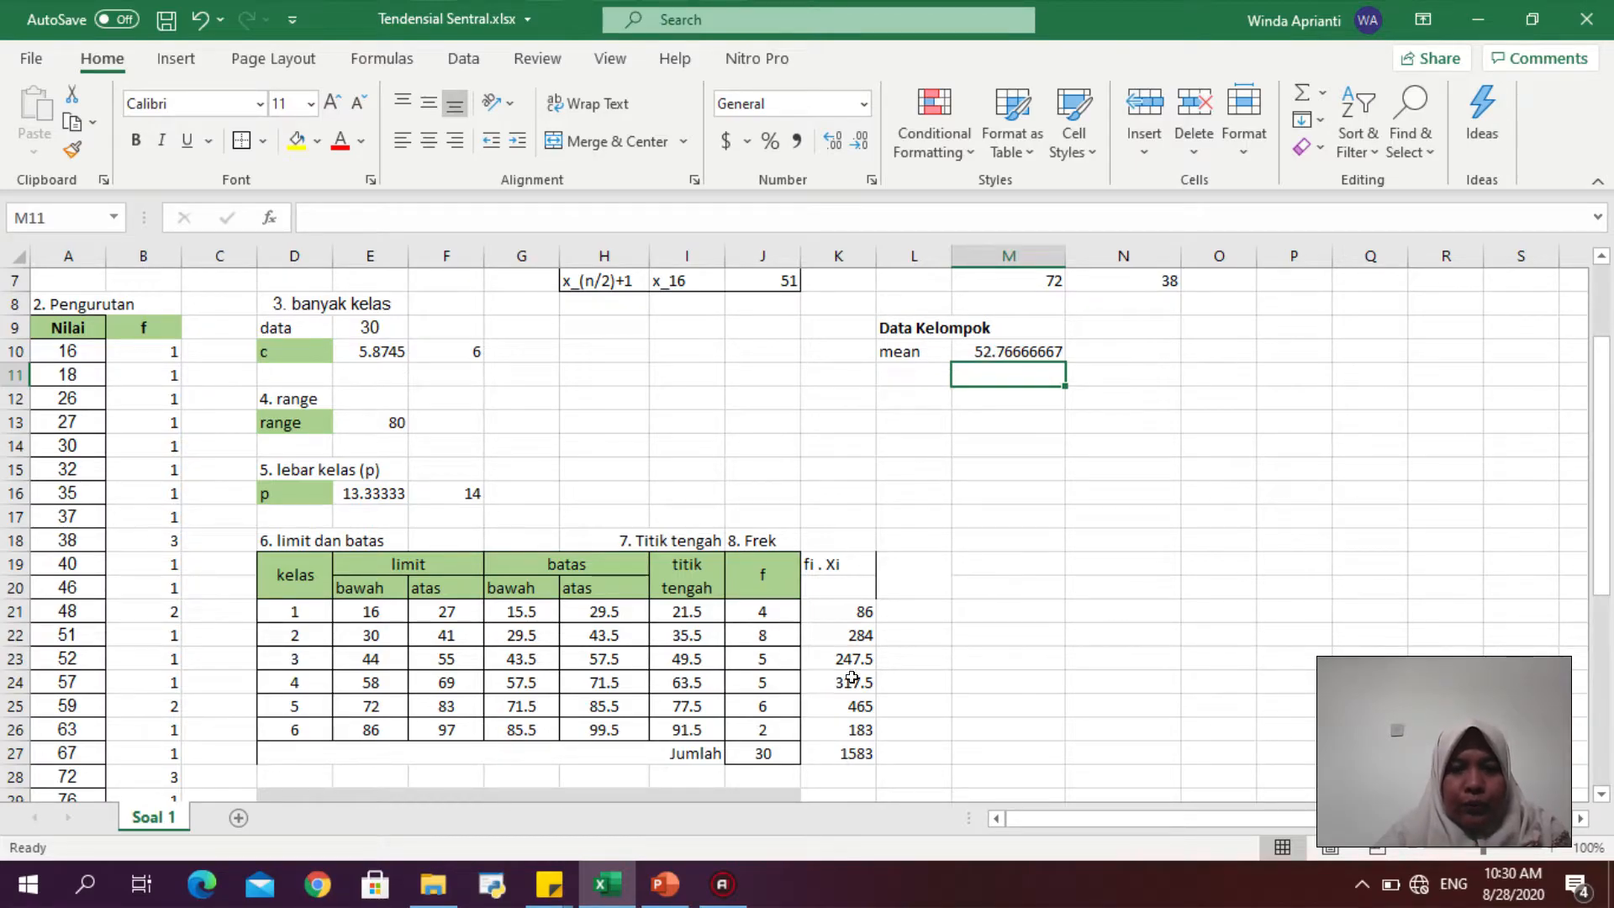
# - Switch to PowerPoint to review the median formula on slide 3, then return to Excel
pyautogui.click(664, 890)
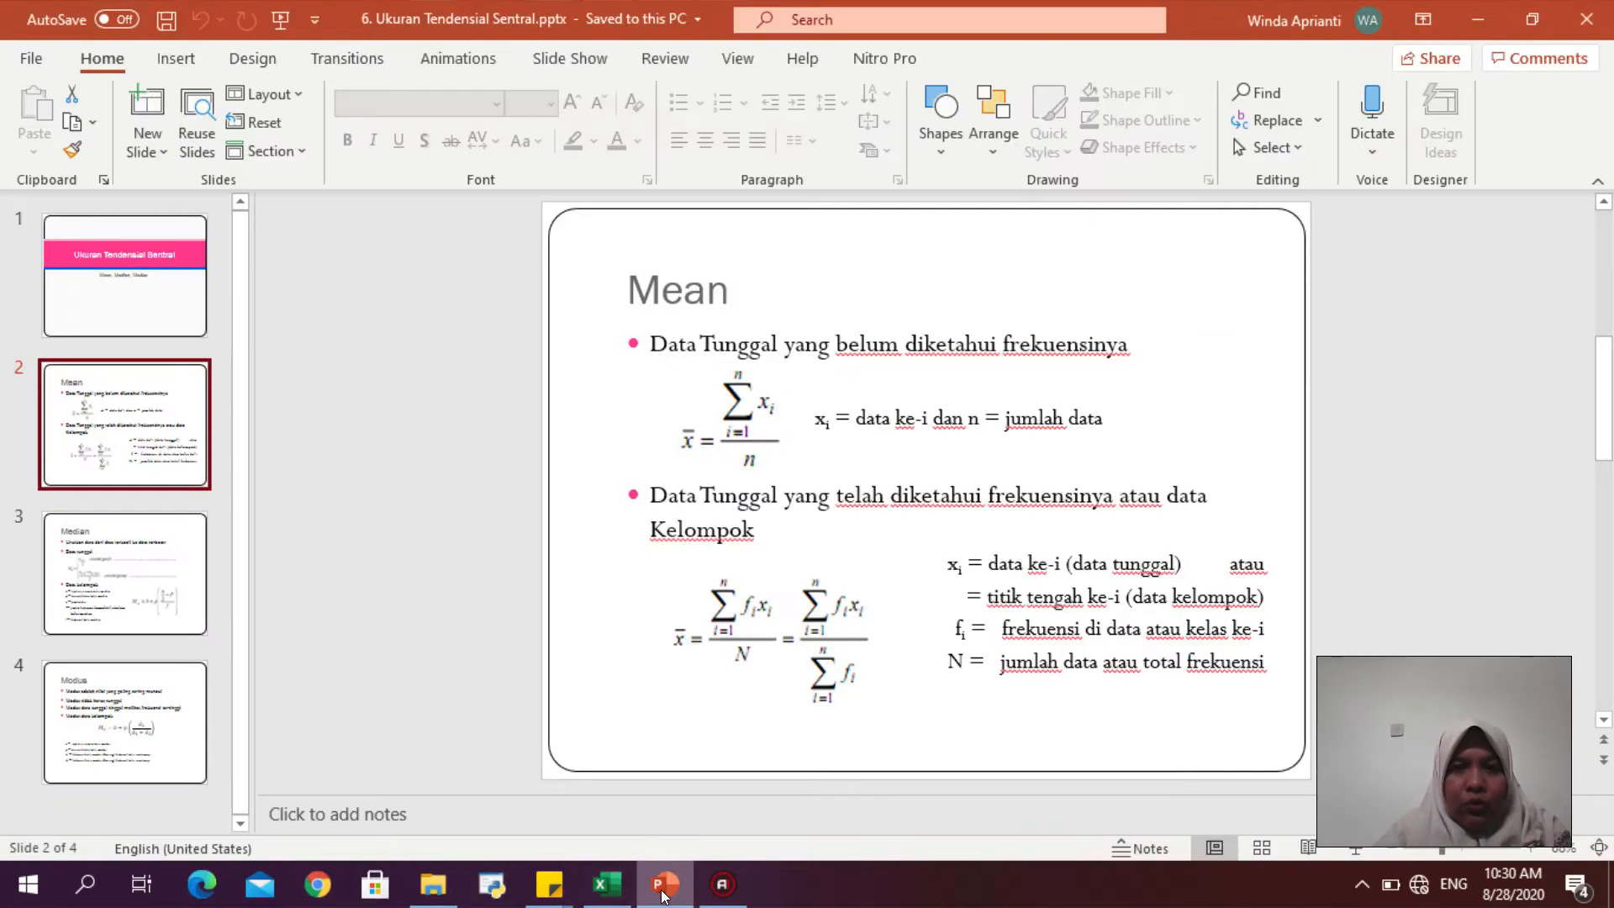
pyautogui.click(106, 587)
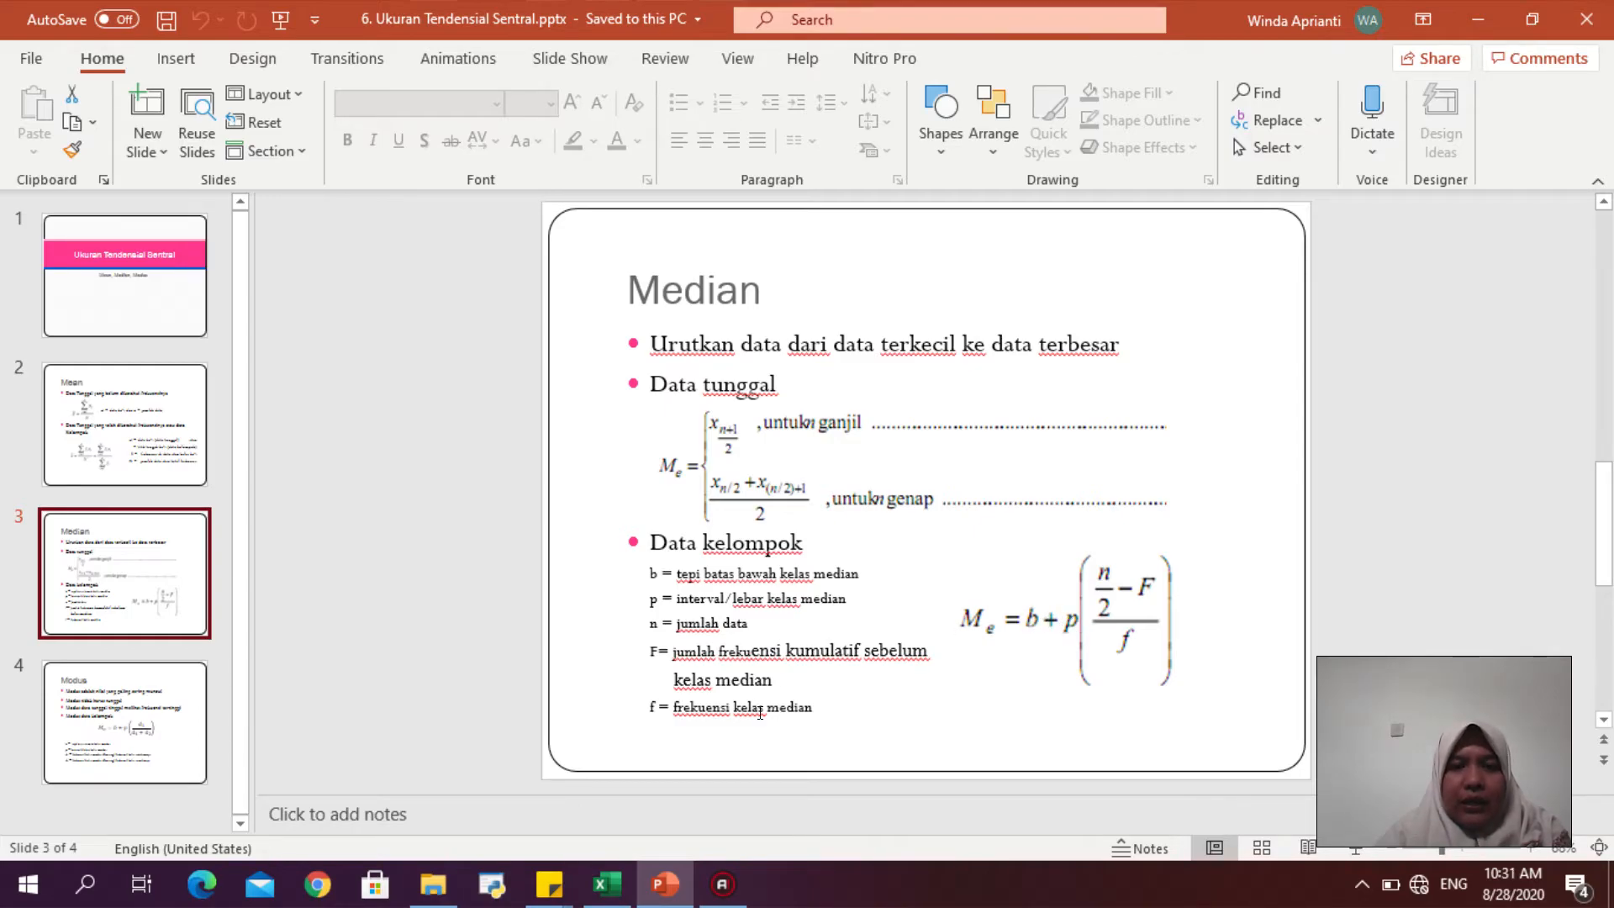
pyautogui.click(607, 883)
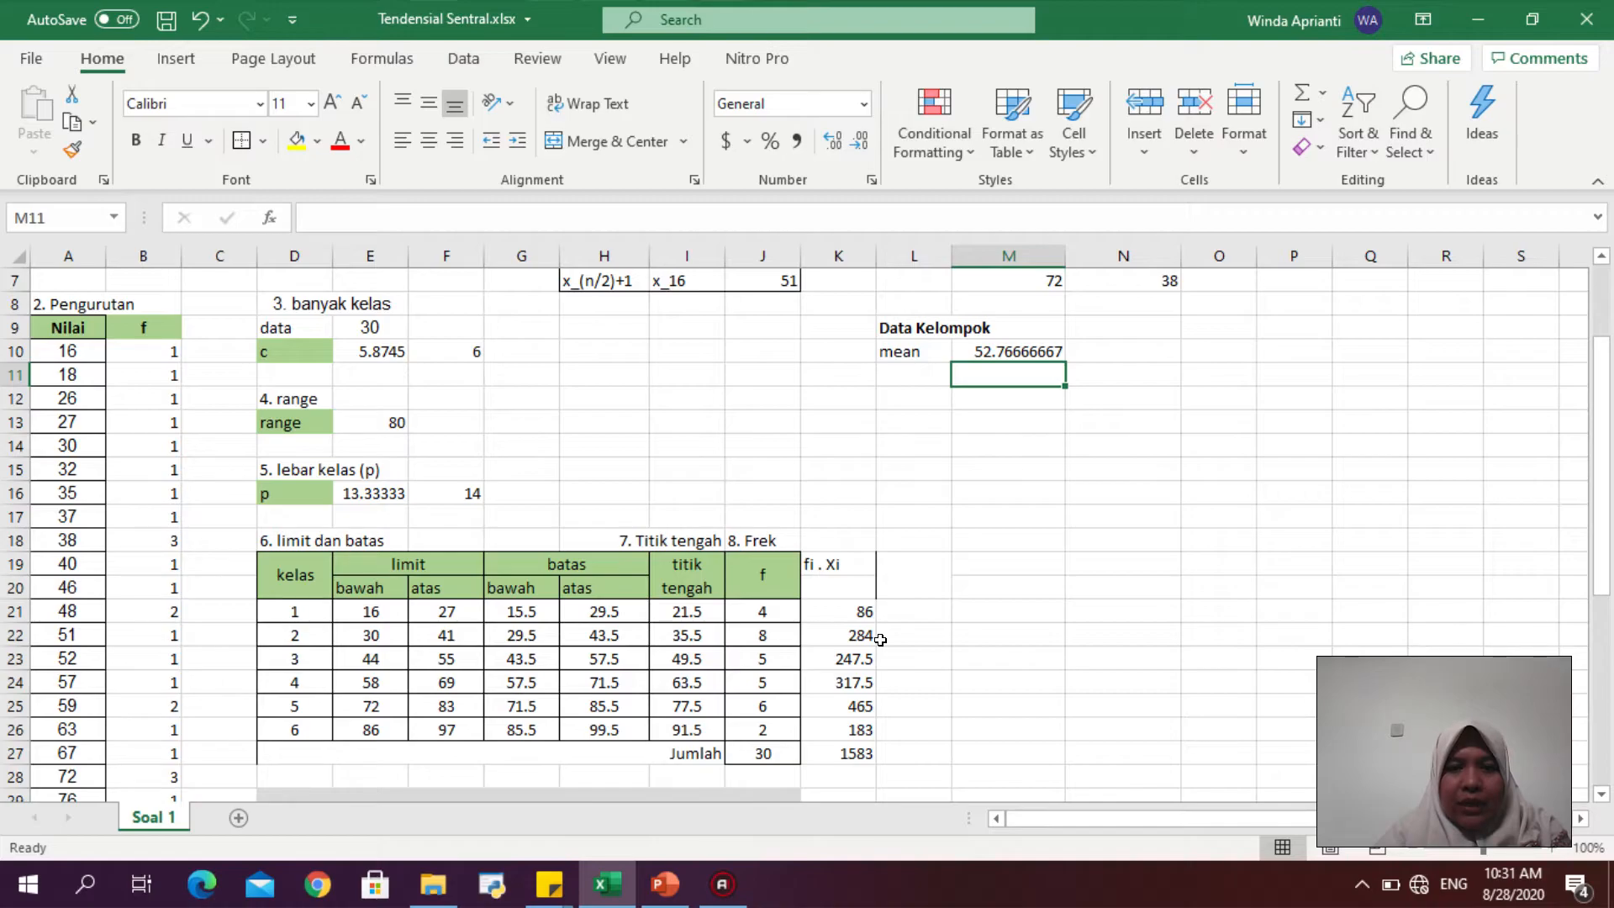
# - Highlight the third class row, D23 to J23, with a grey fill as the median class
pyautogui.click(271, 608)
pyautogui.moveTo(401, 612); pyautogui.dragTo(772, 606)
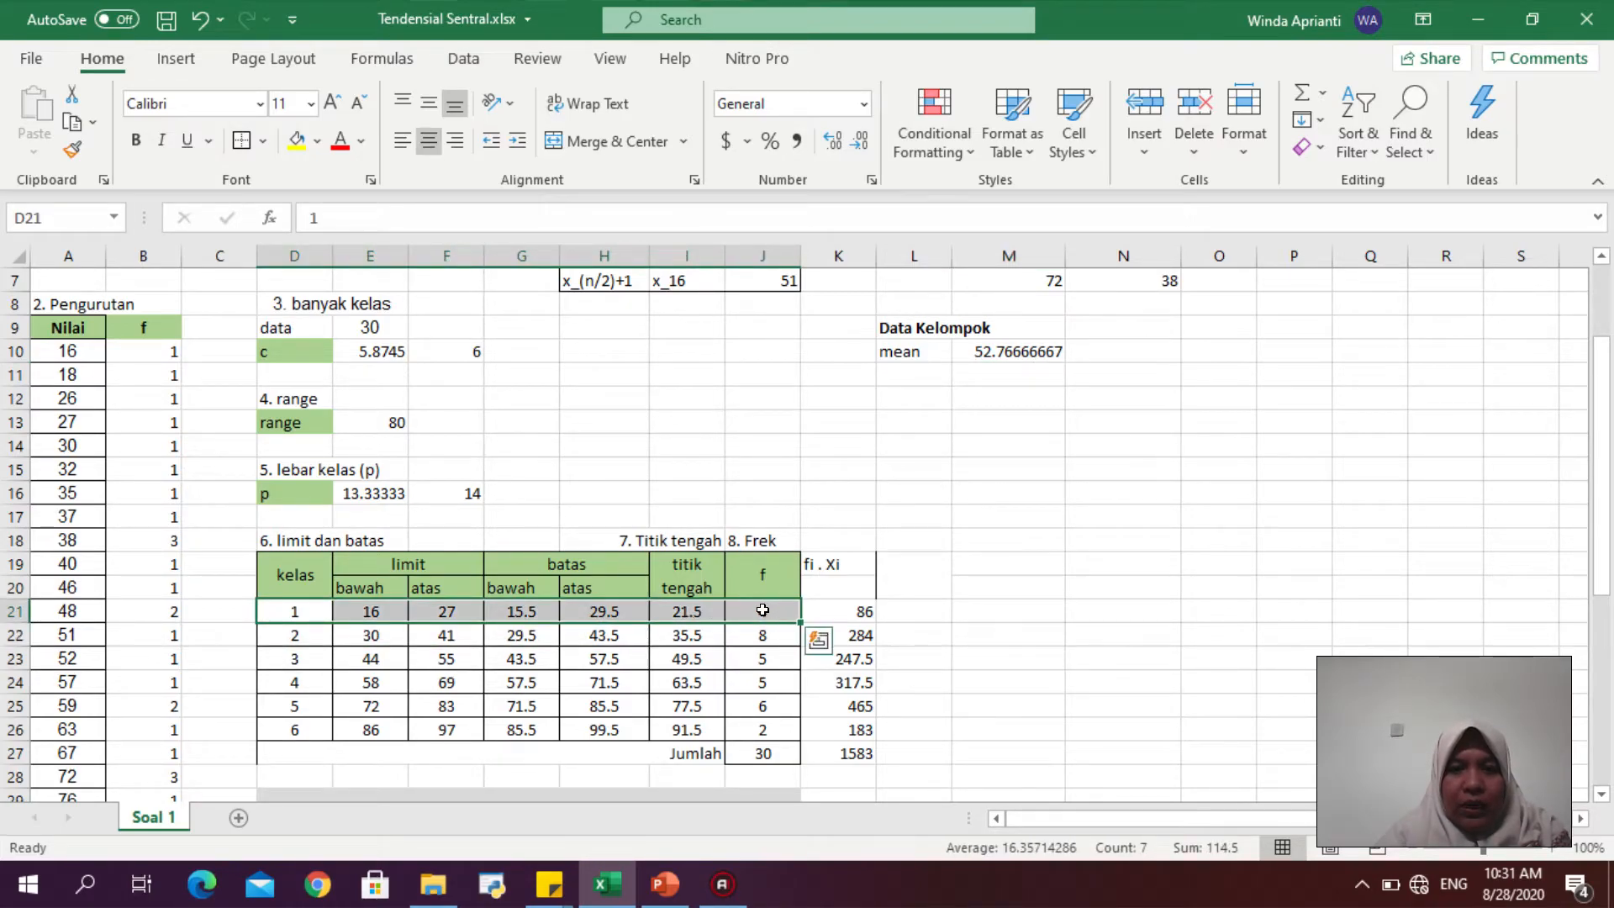
pyautogui.click(306, 635)
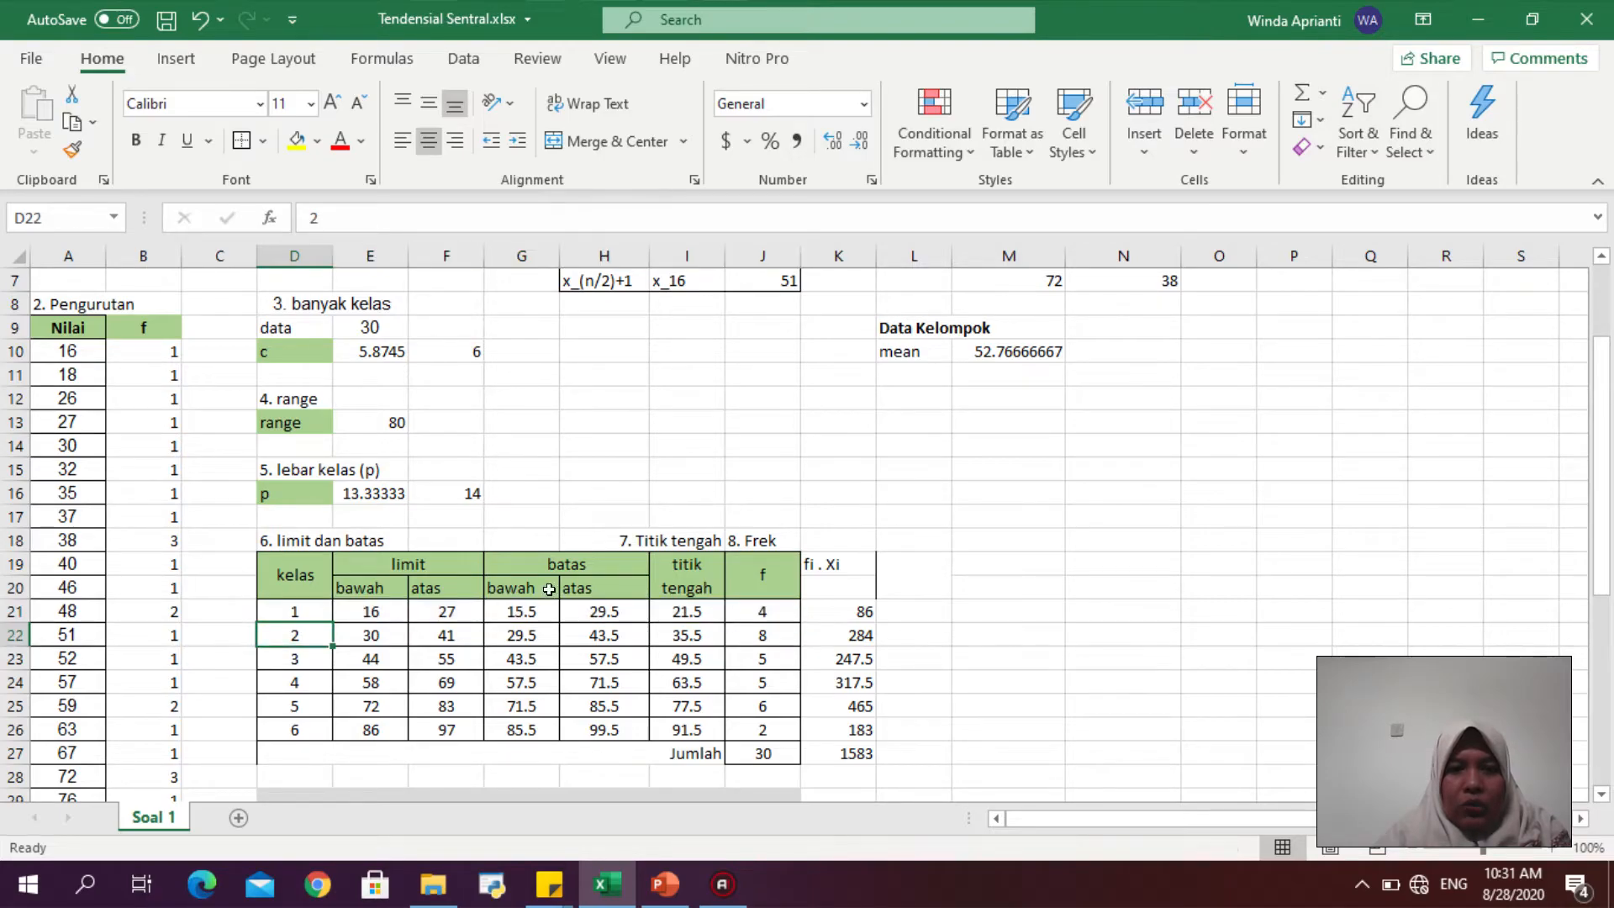
pyautogui.click(753, 632)
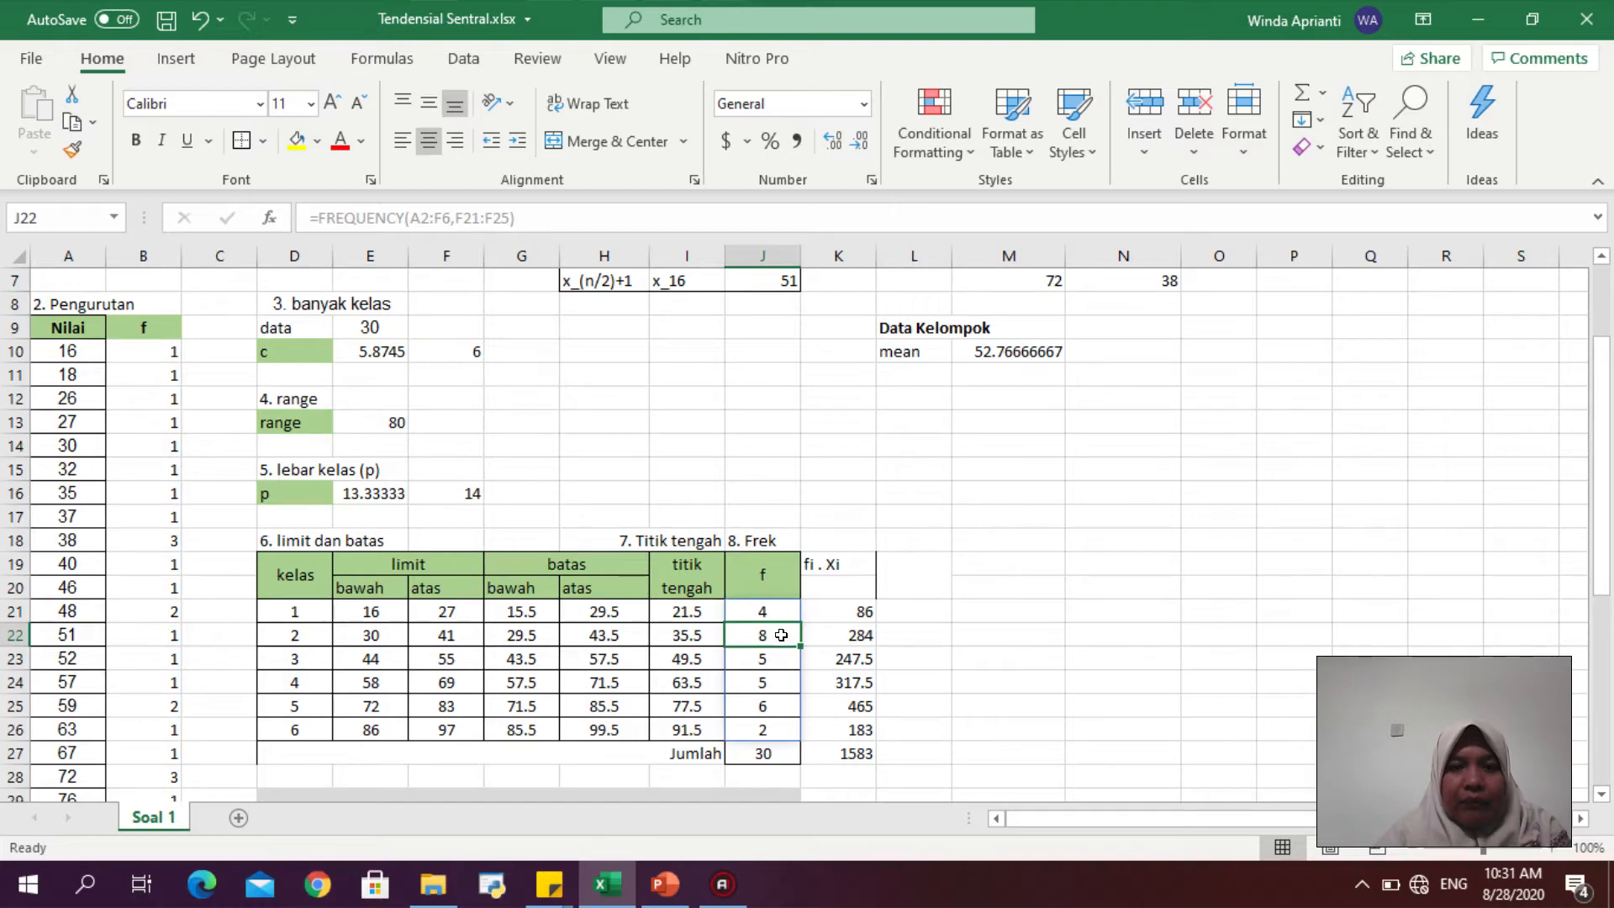
pyautogui.click(303, 650)
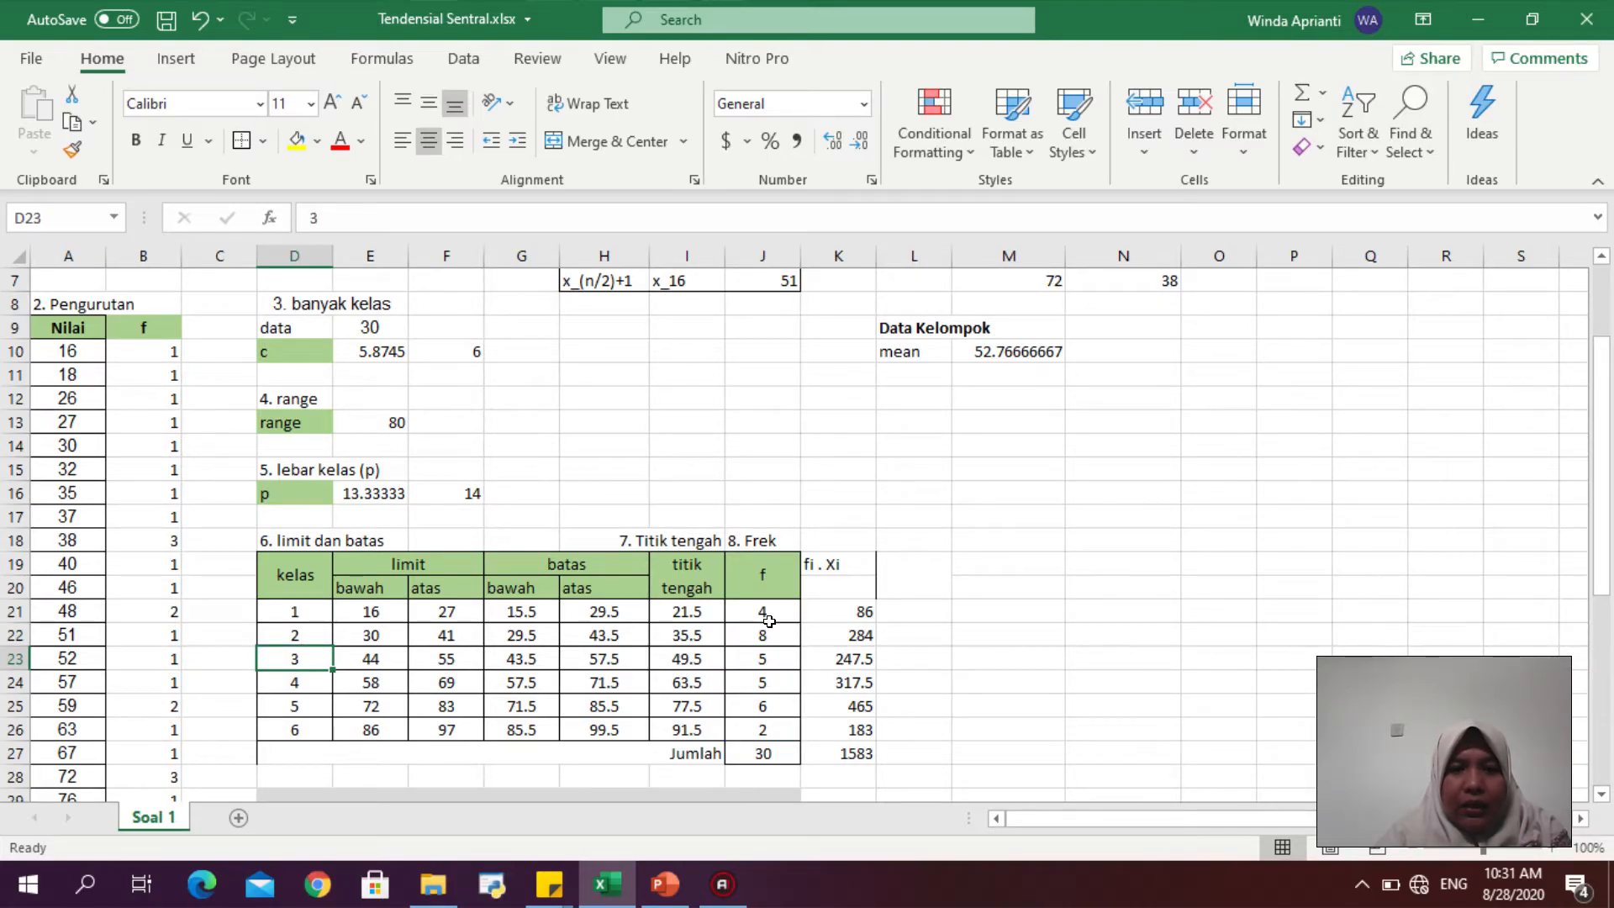
pyautogui.click(758, 659)
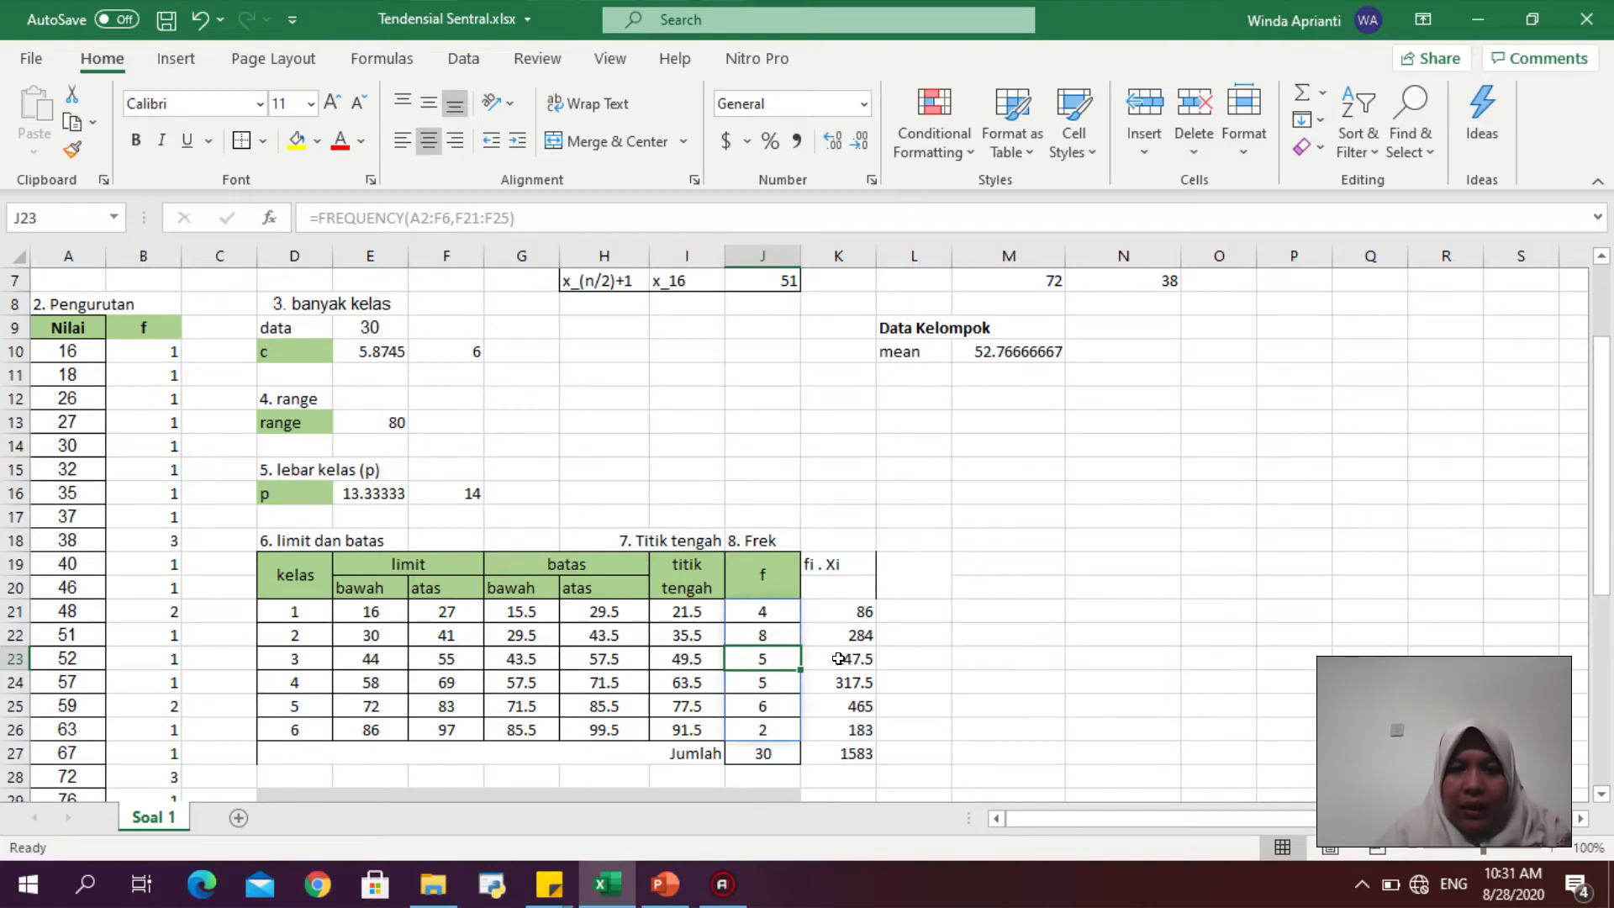
pyautogui.moveTo(288, 658); pyautogui.dragTo(775, 660)
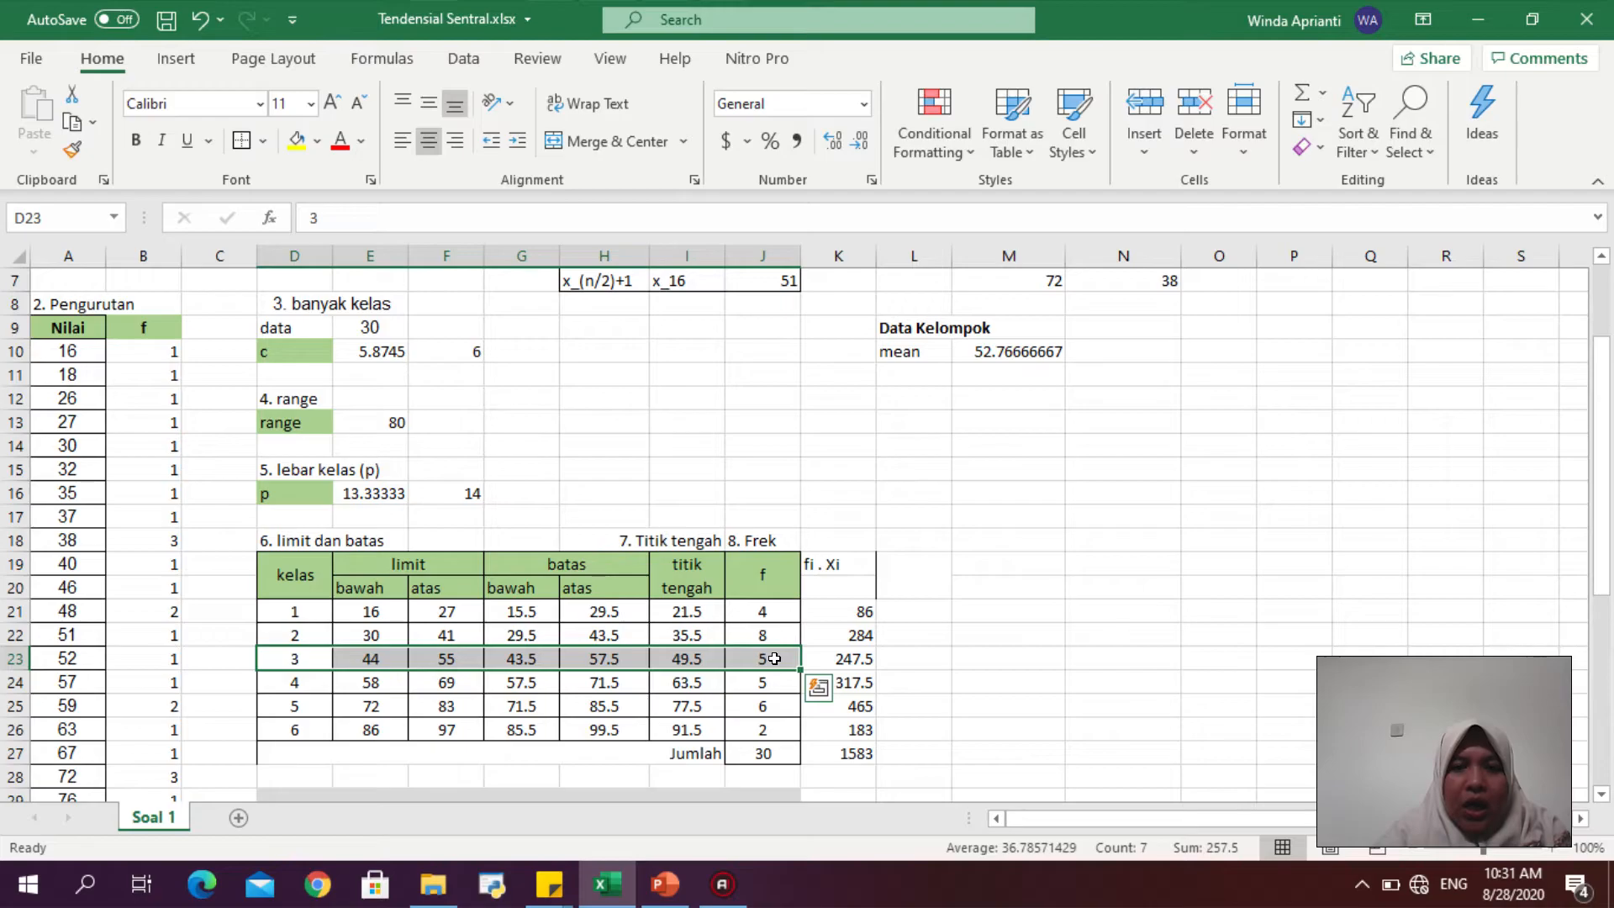
pyautogui.click(319, 139)
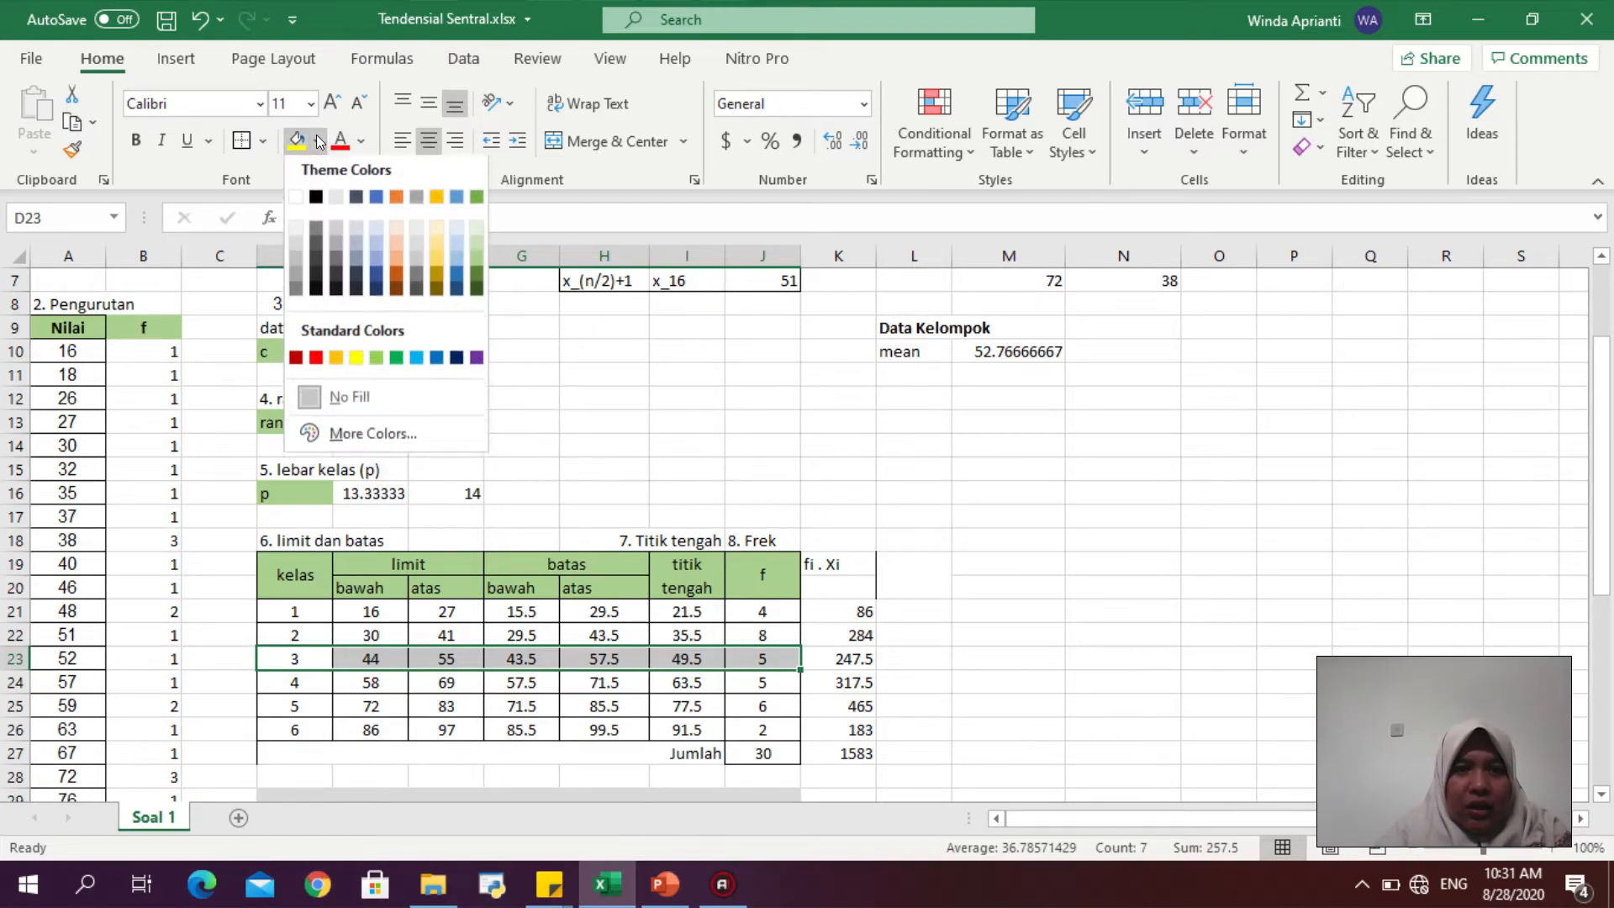
pyautogui.click(415, 248)
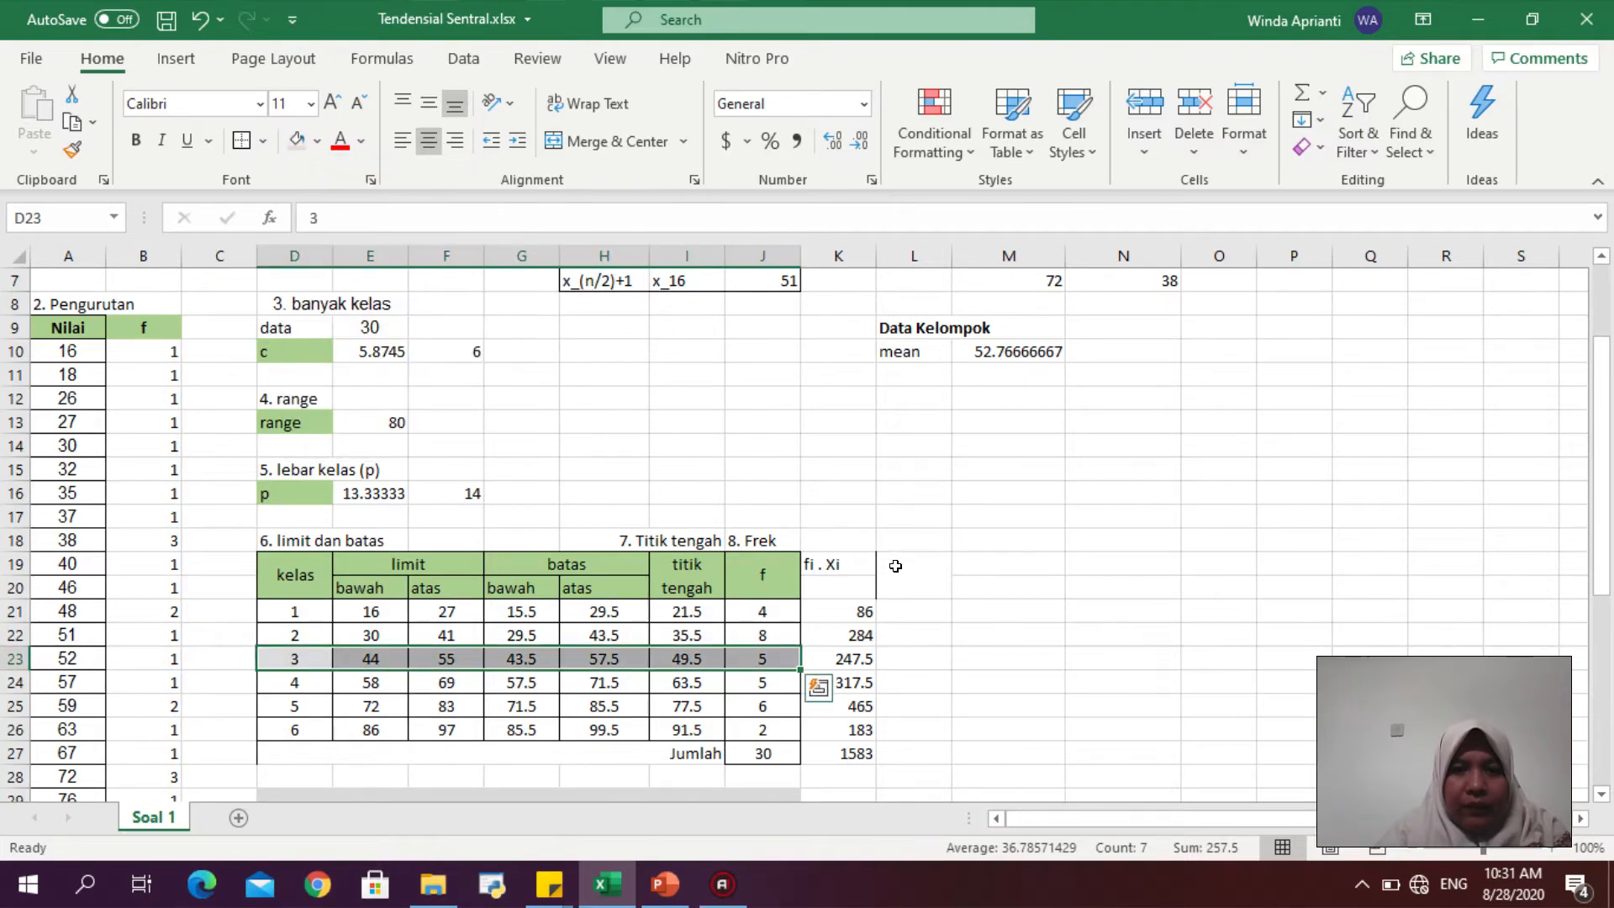
# - Add the label "kelas median" in M23 beside the highlighted row
pyautogui.click(990, 657)
pyautogui.write('kelas median')
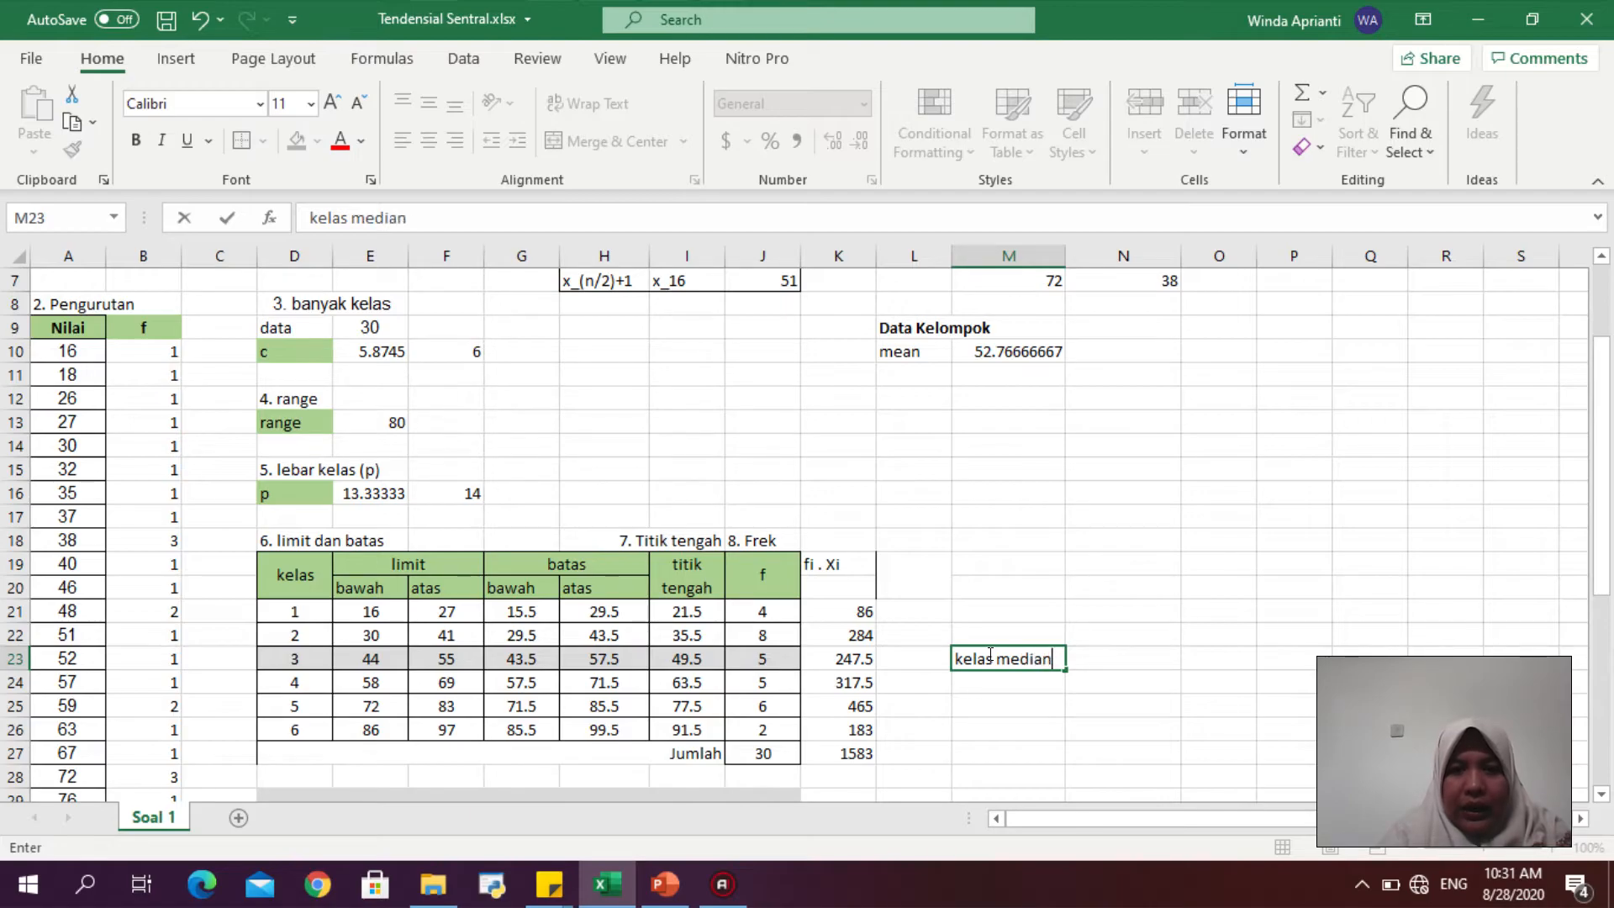
pyautogui.press('Return')
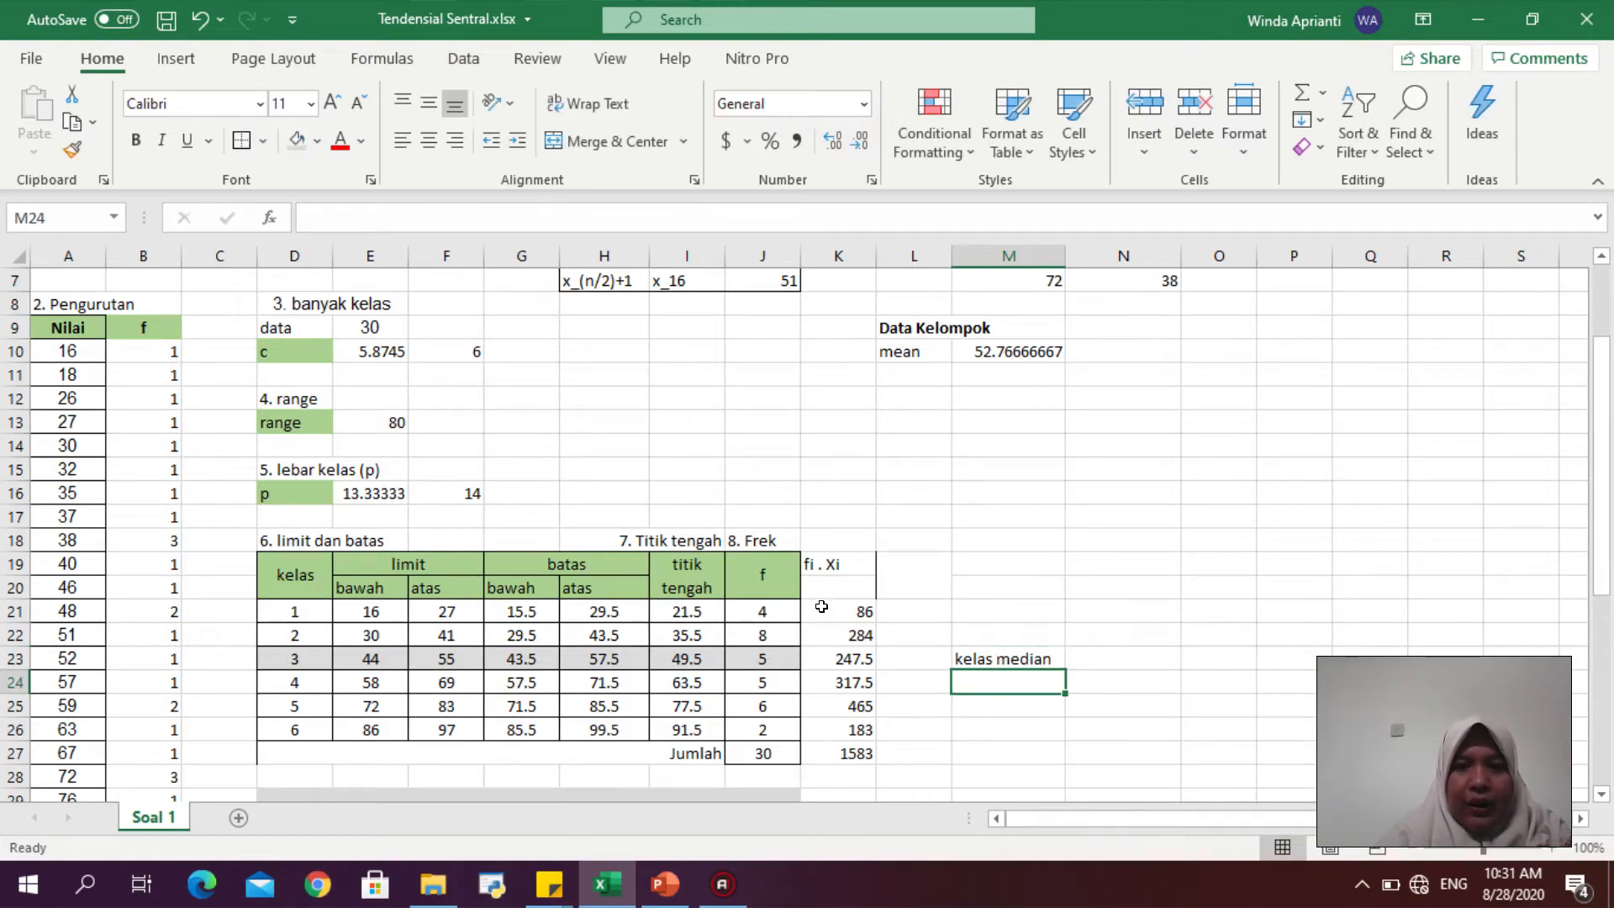
# - Copy the formatting of the f column heading onto the fi . xi heading in K19
pyautogui.click(811, 563)
pyautogui.click(759, 567)
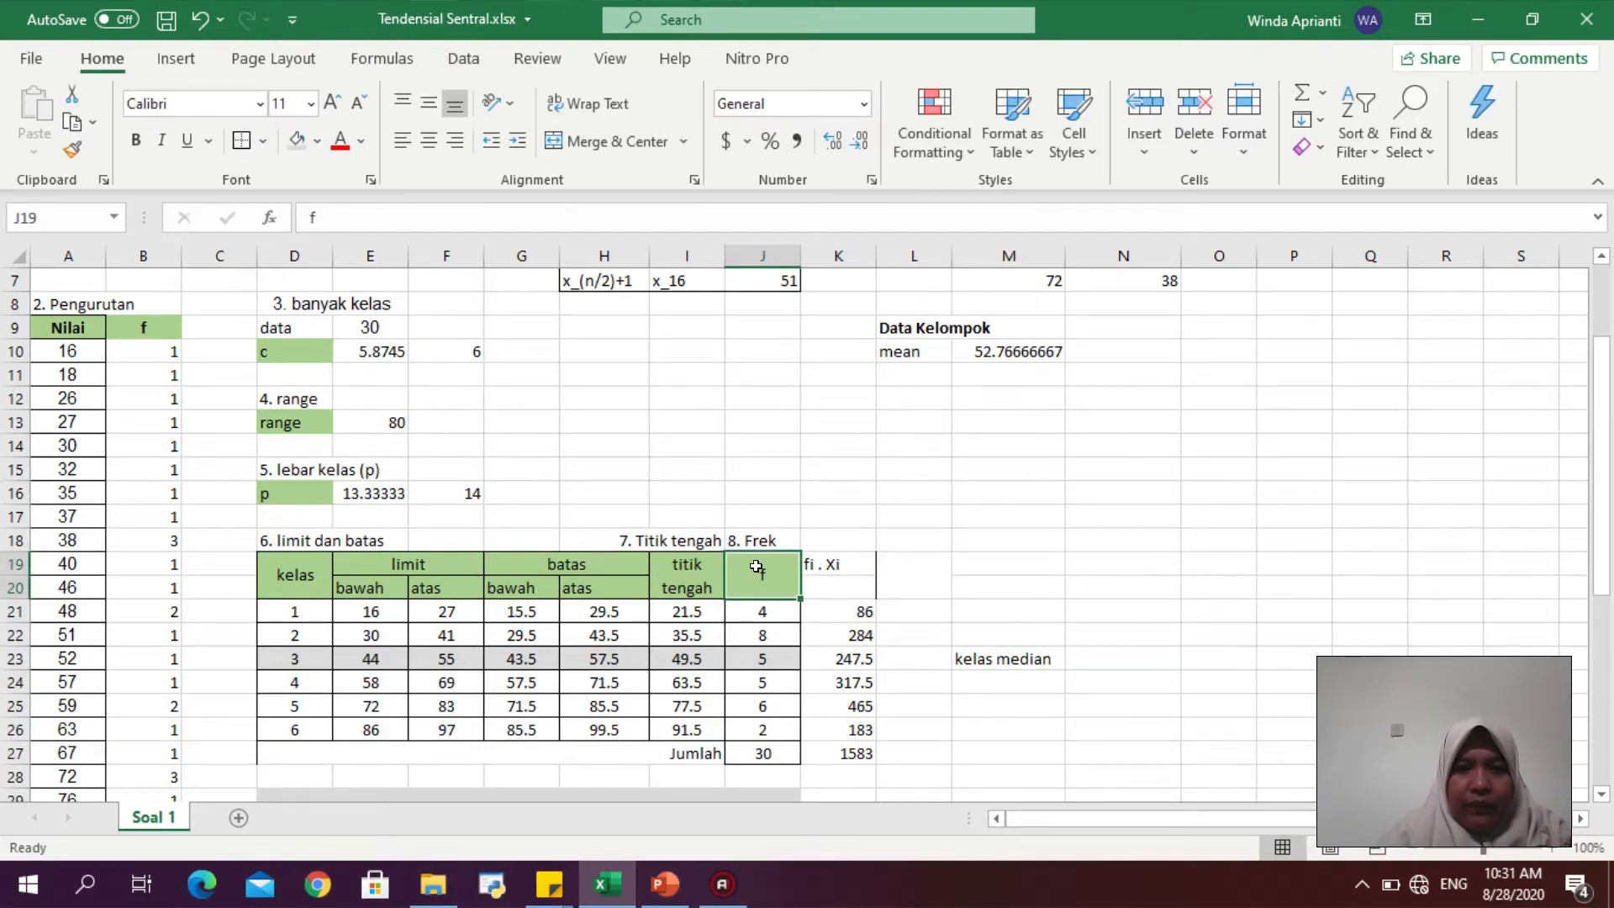
pyautogui.click(71, 150)
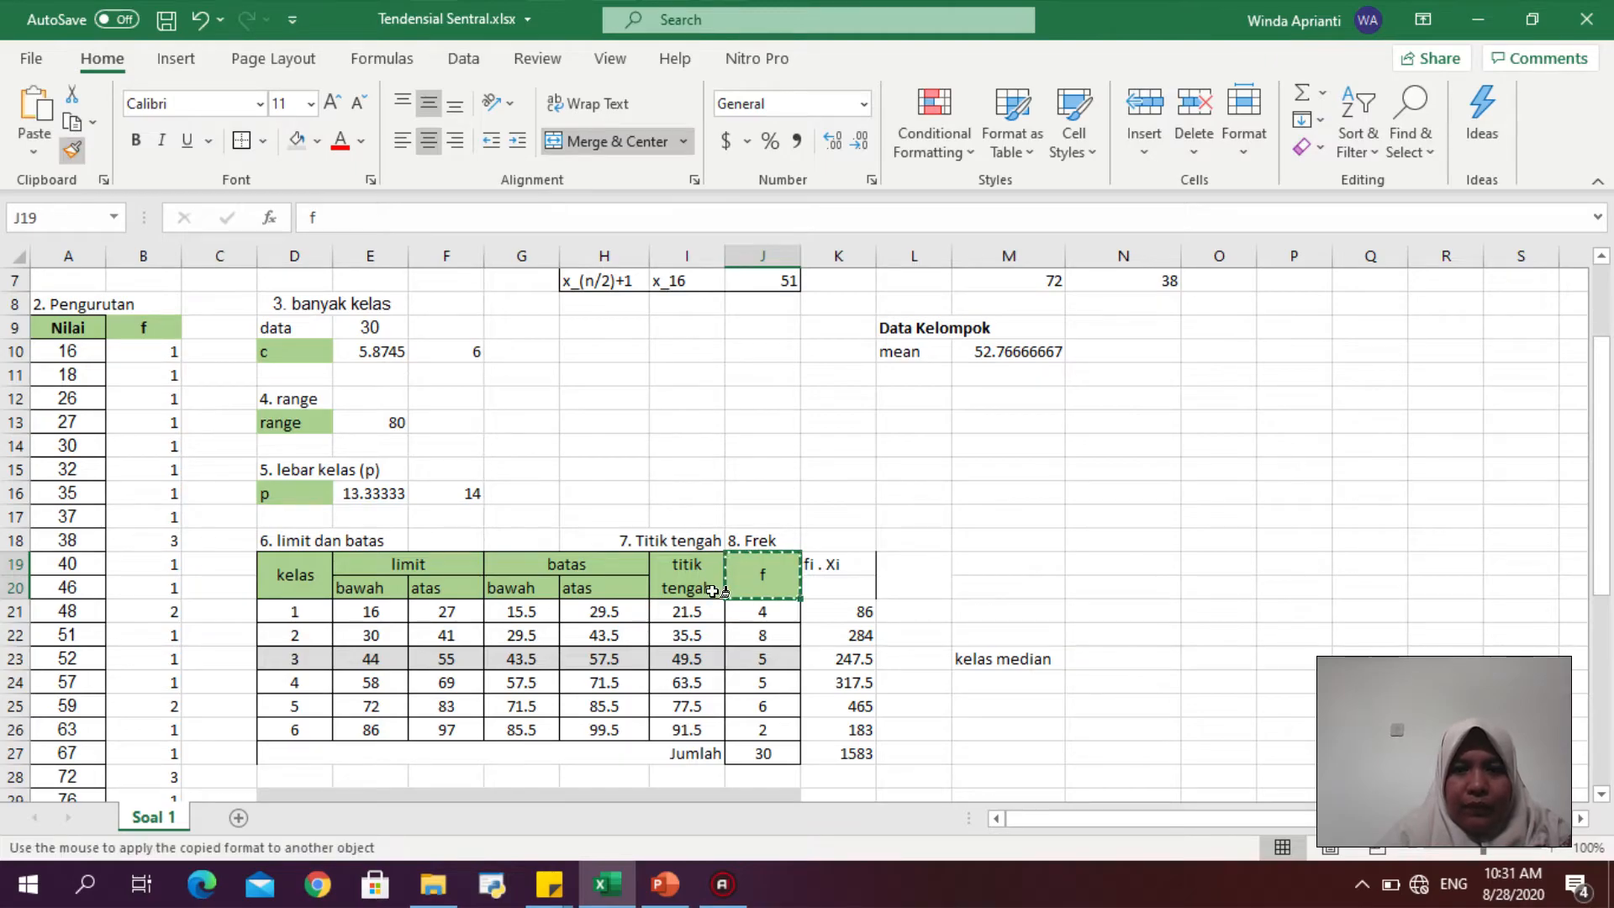
pyautogui.click(835, 564)
pyautogui.moveTo(757, 618); pyautogui.dragTo(762, 728)
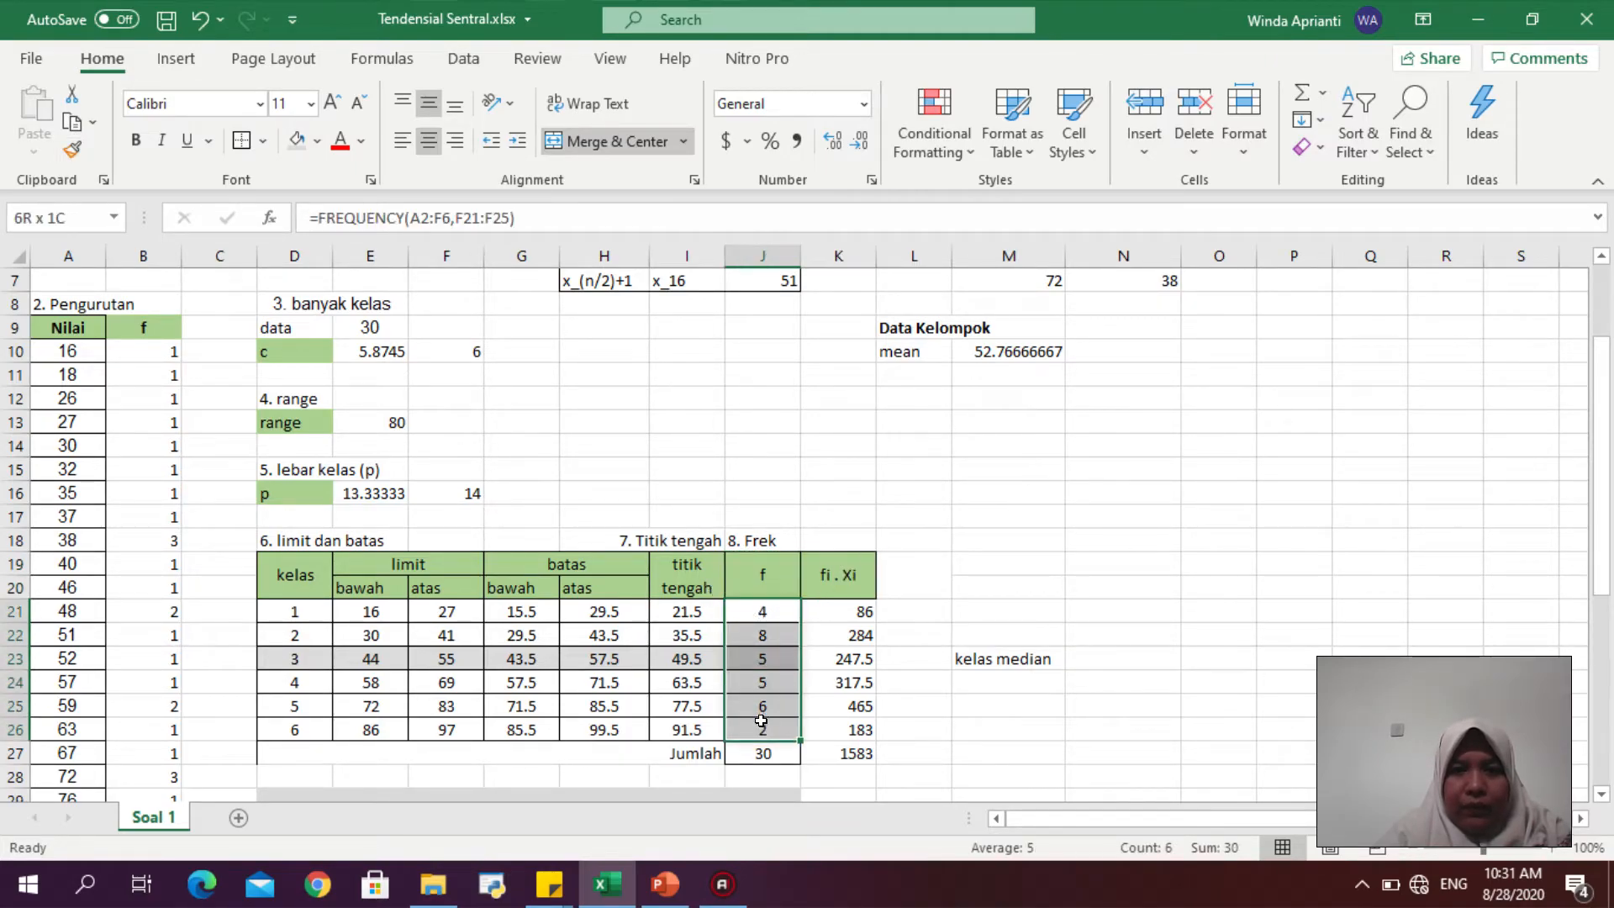
pyautogui.click(79, 146)
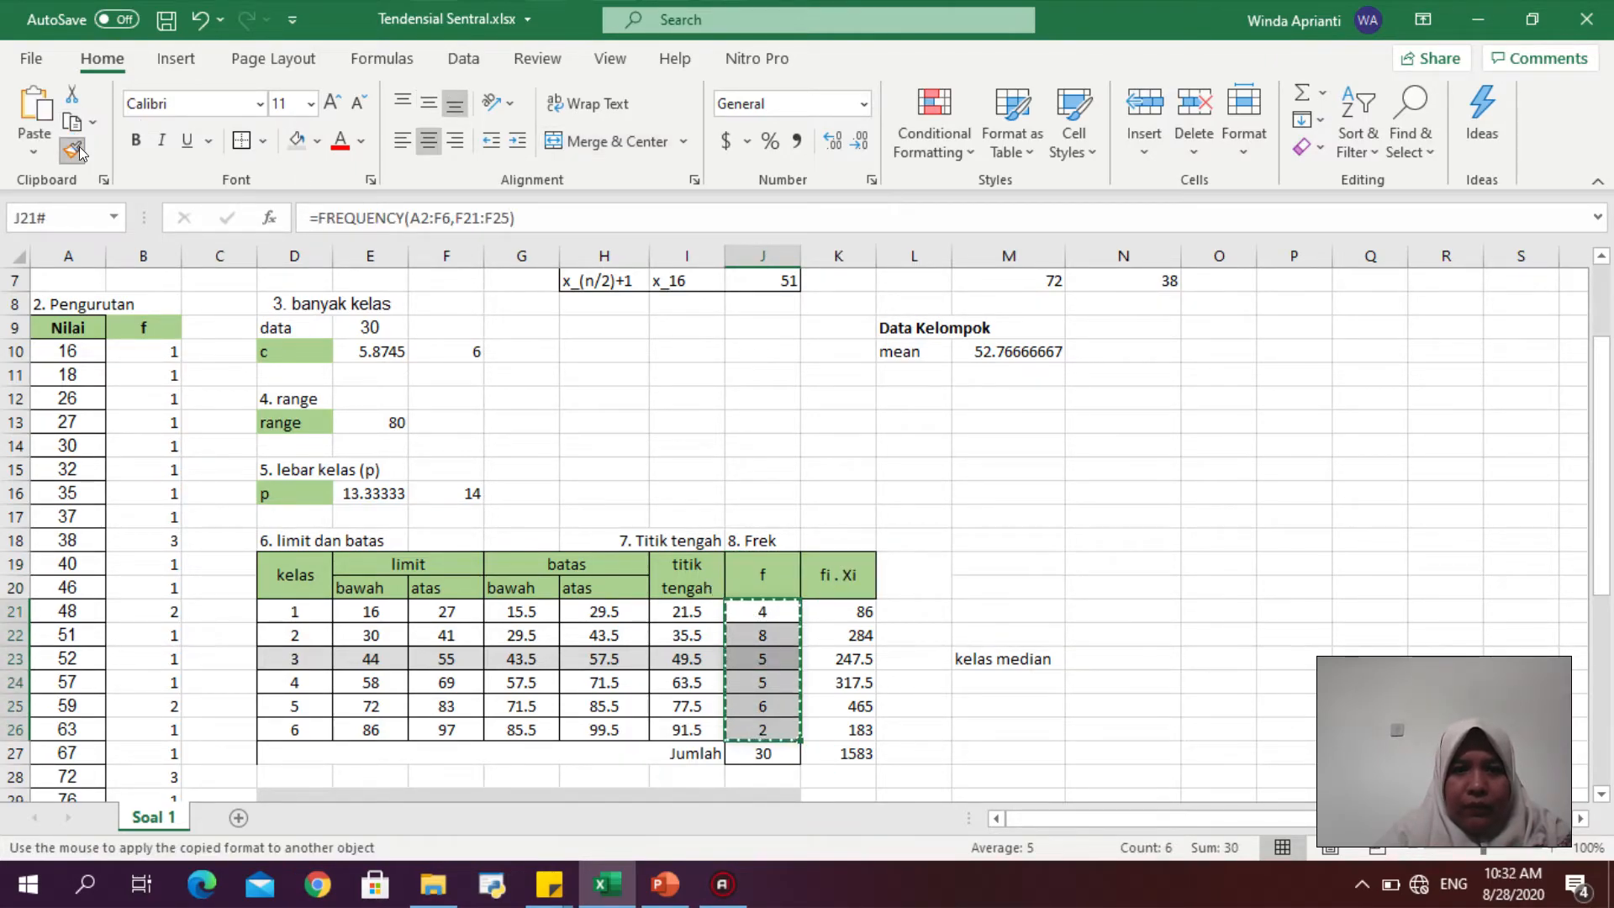
pyautogui.click(79, 146)
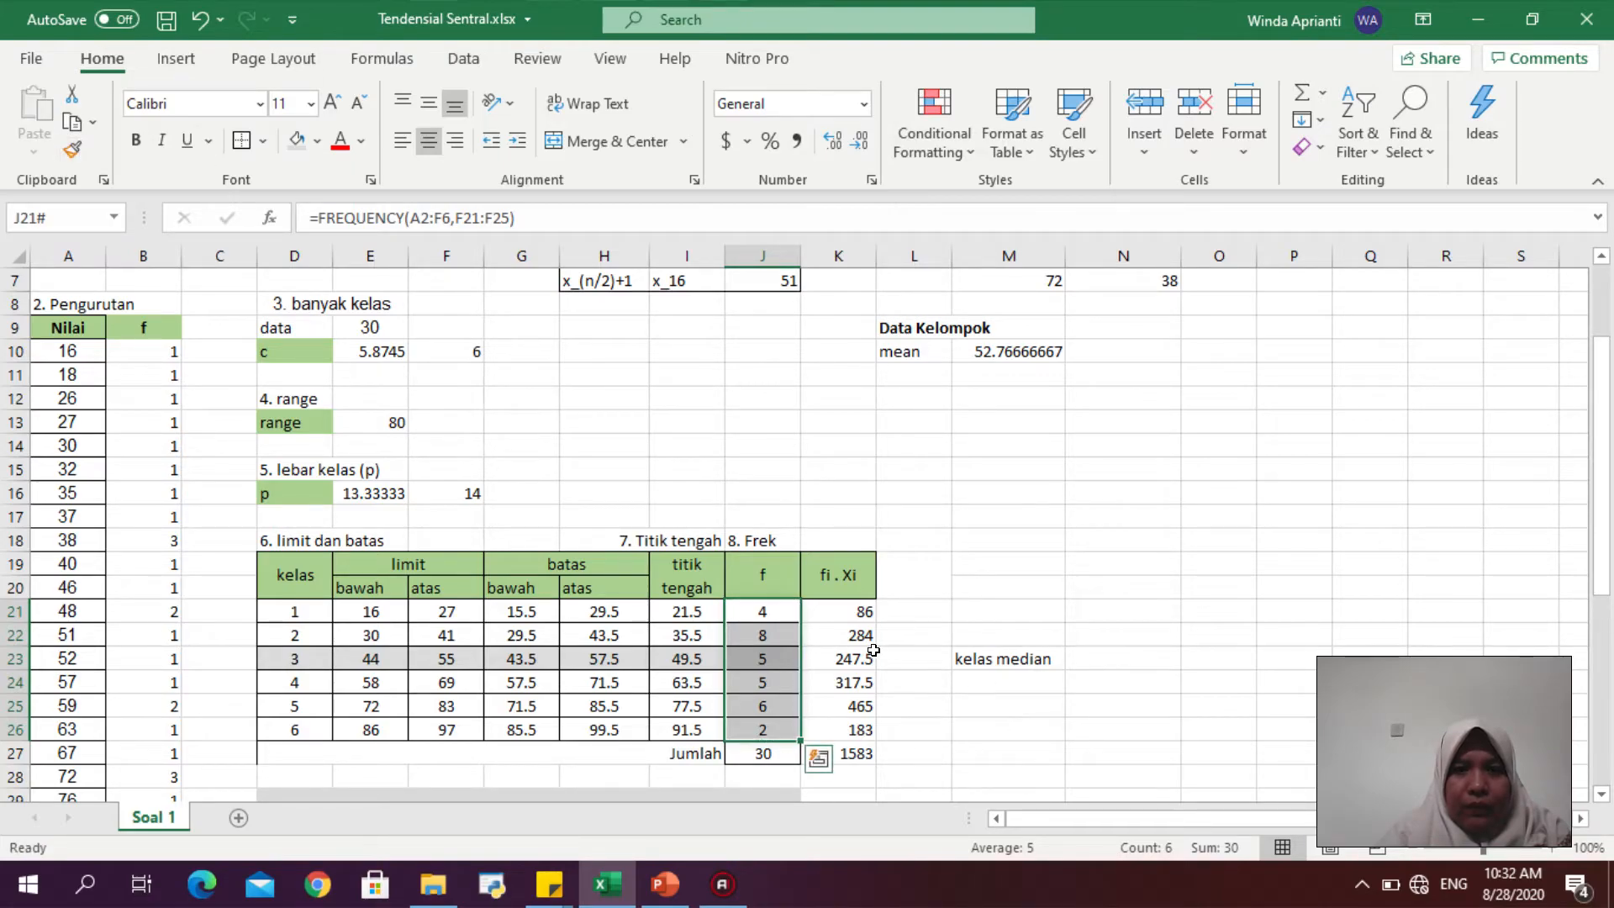
# - Apply all borders to the fi . xi column, K21 to K27
pyautogui.moveTo(841, 611); pyautogui.dragTo(840, 746)
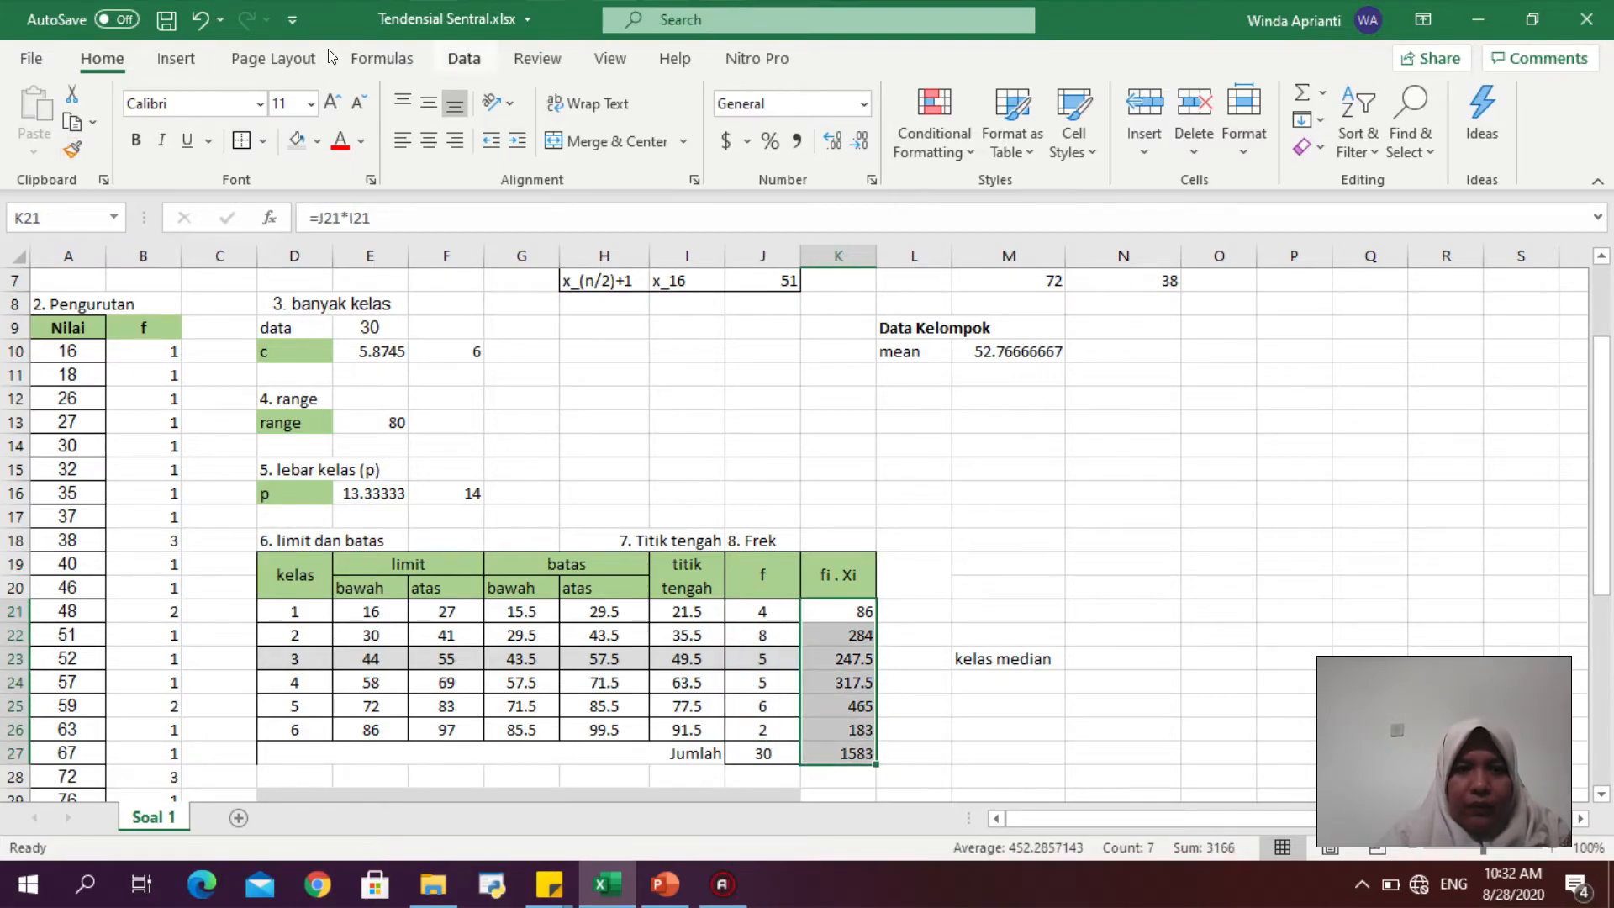
pyautogui.click(262, 141)
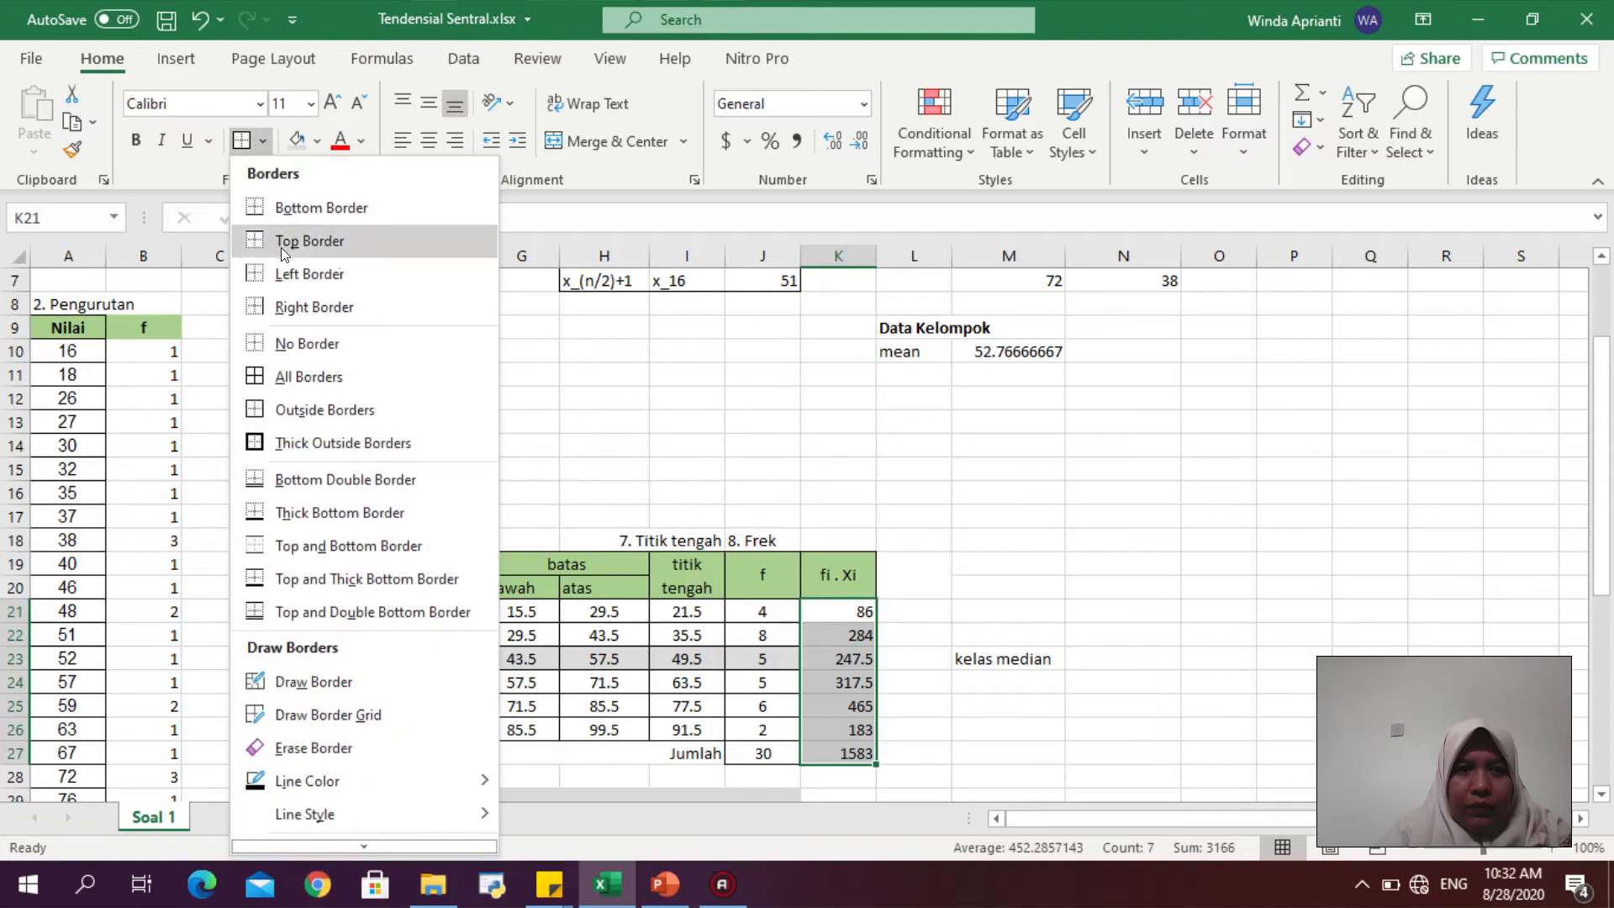
pyautogui.click(311, 377)
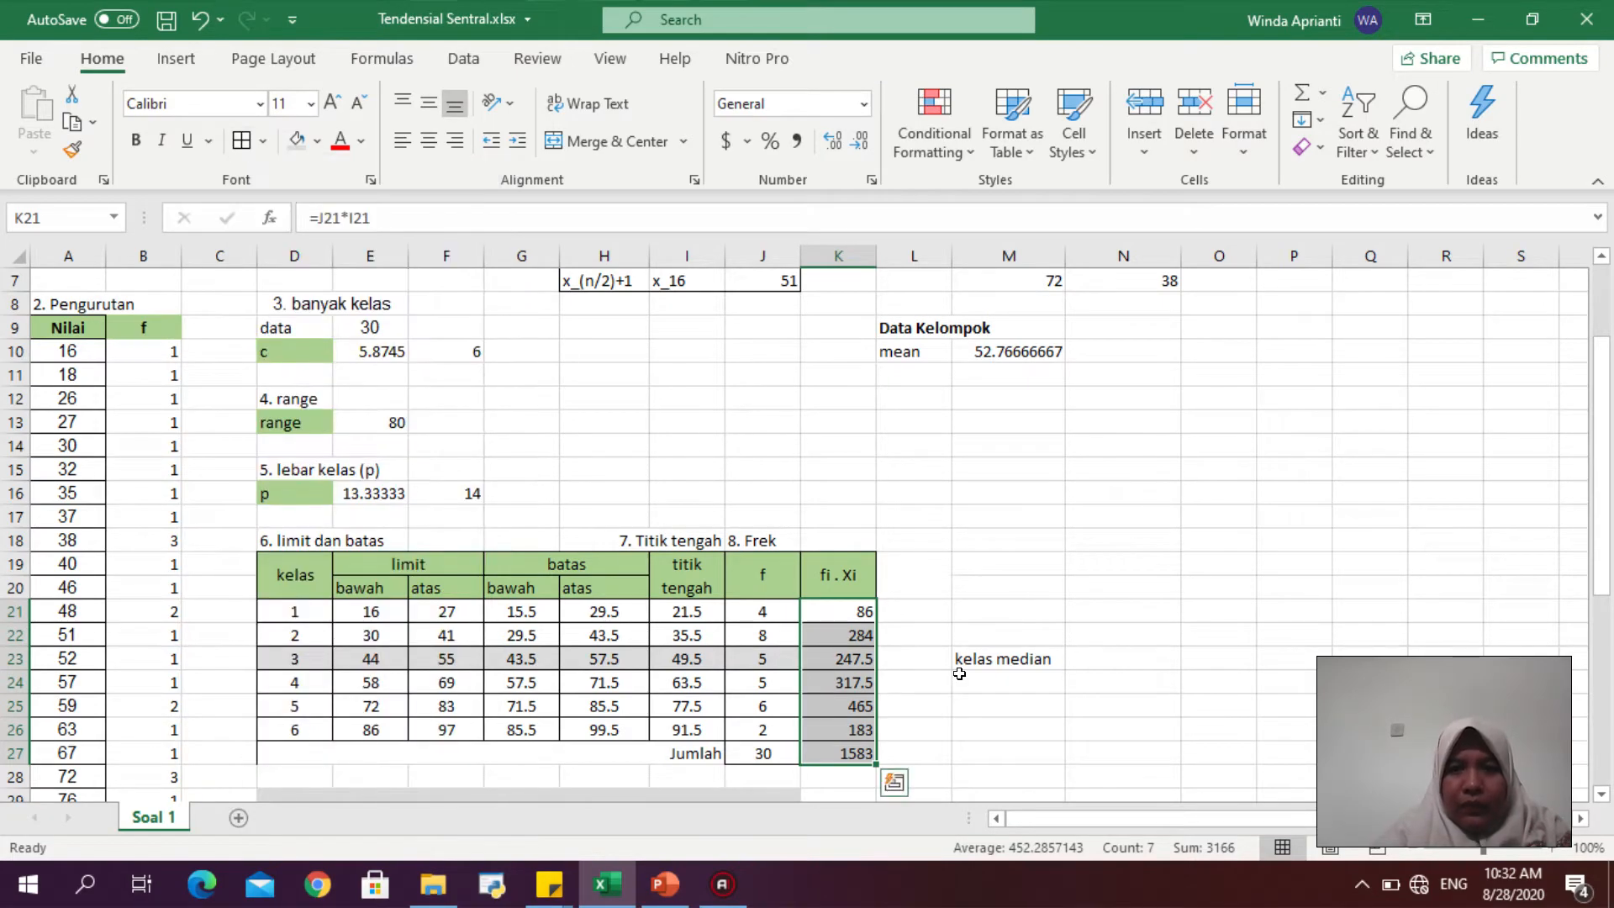
pyautogui.click(1039, 655)
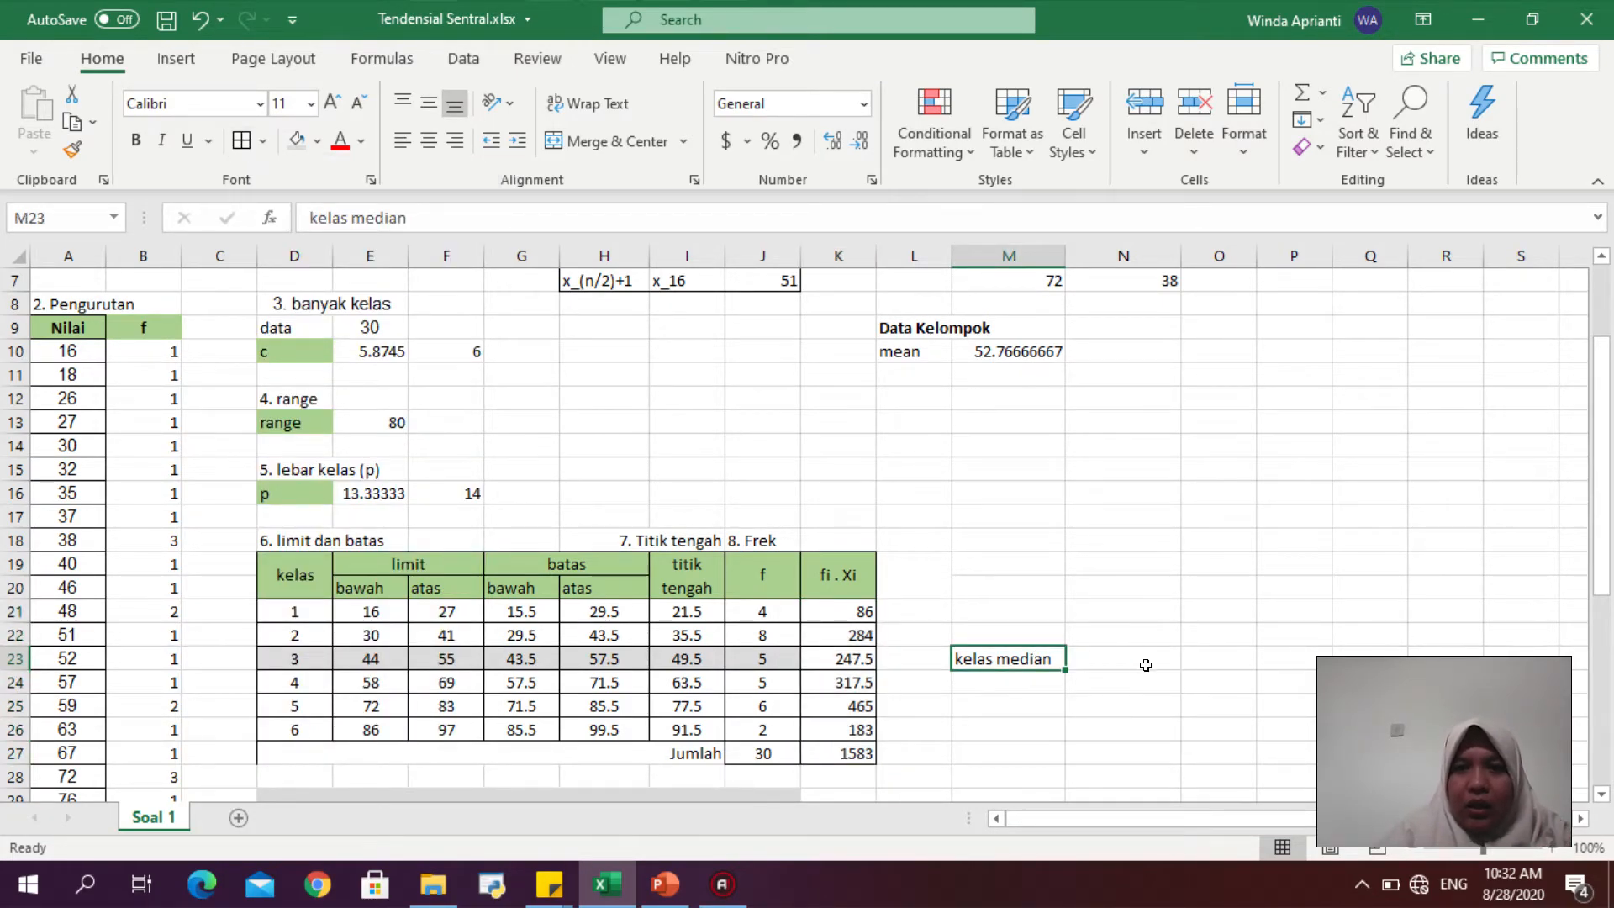
# - Add the label "median" in L11 and the variable labels "b" and "p" in M12 and M13
pyautogui.click(924, 378)
pyautogui.write('median')
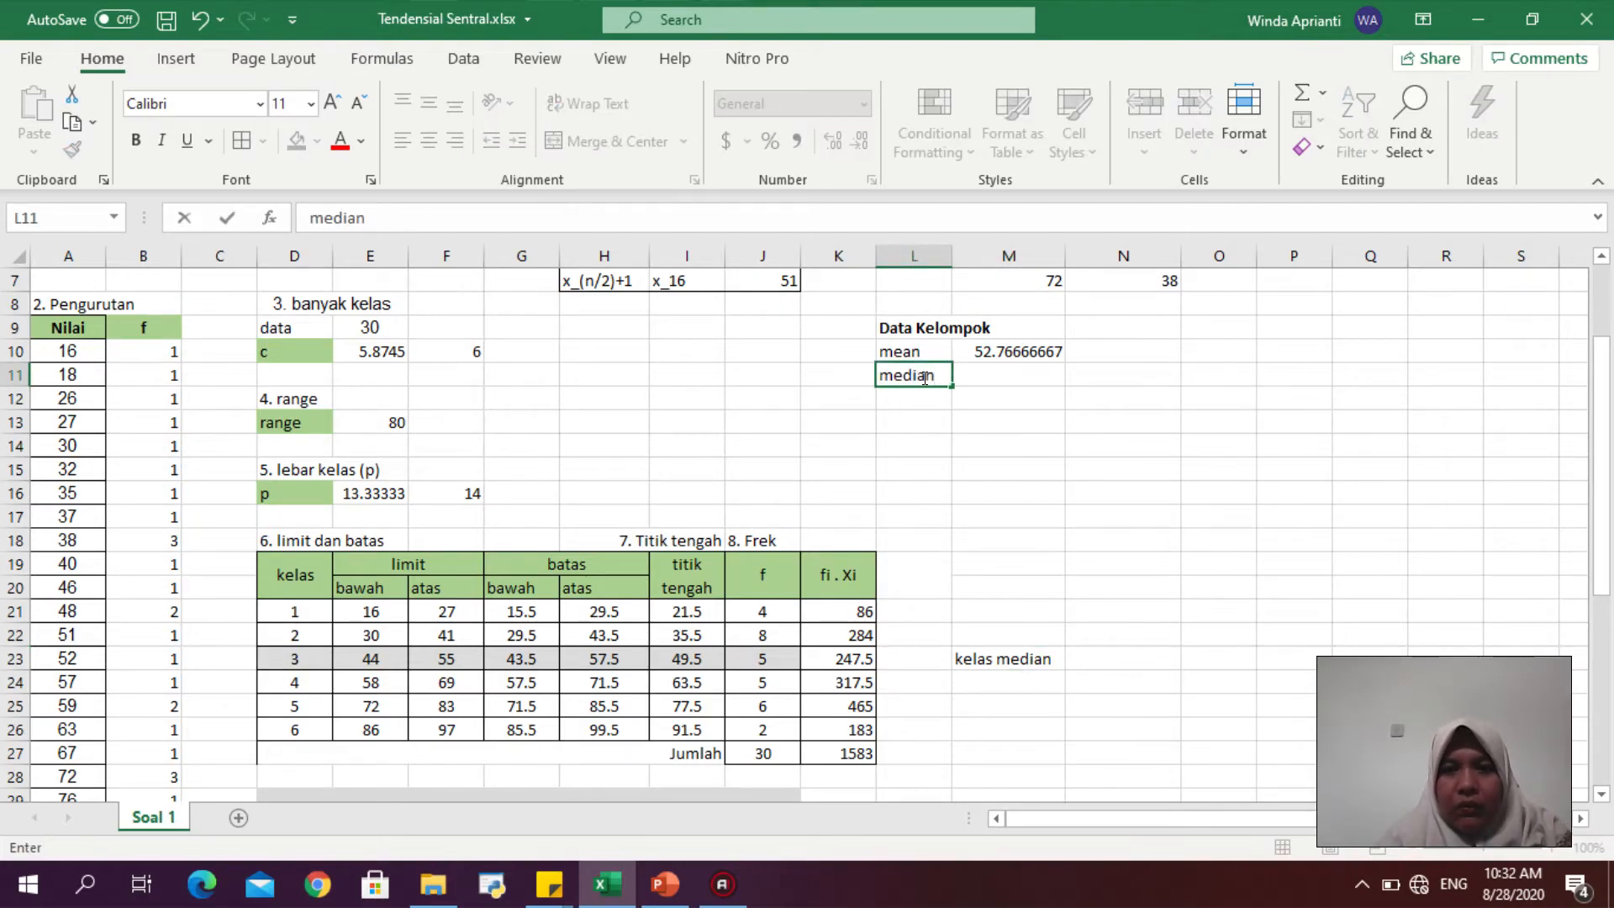
pyautogui.press('Return')
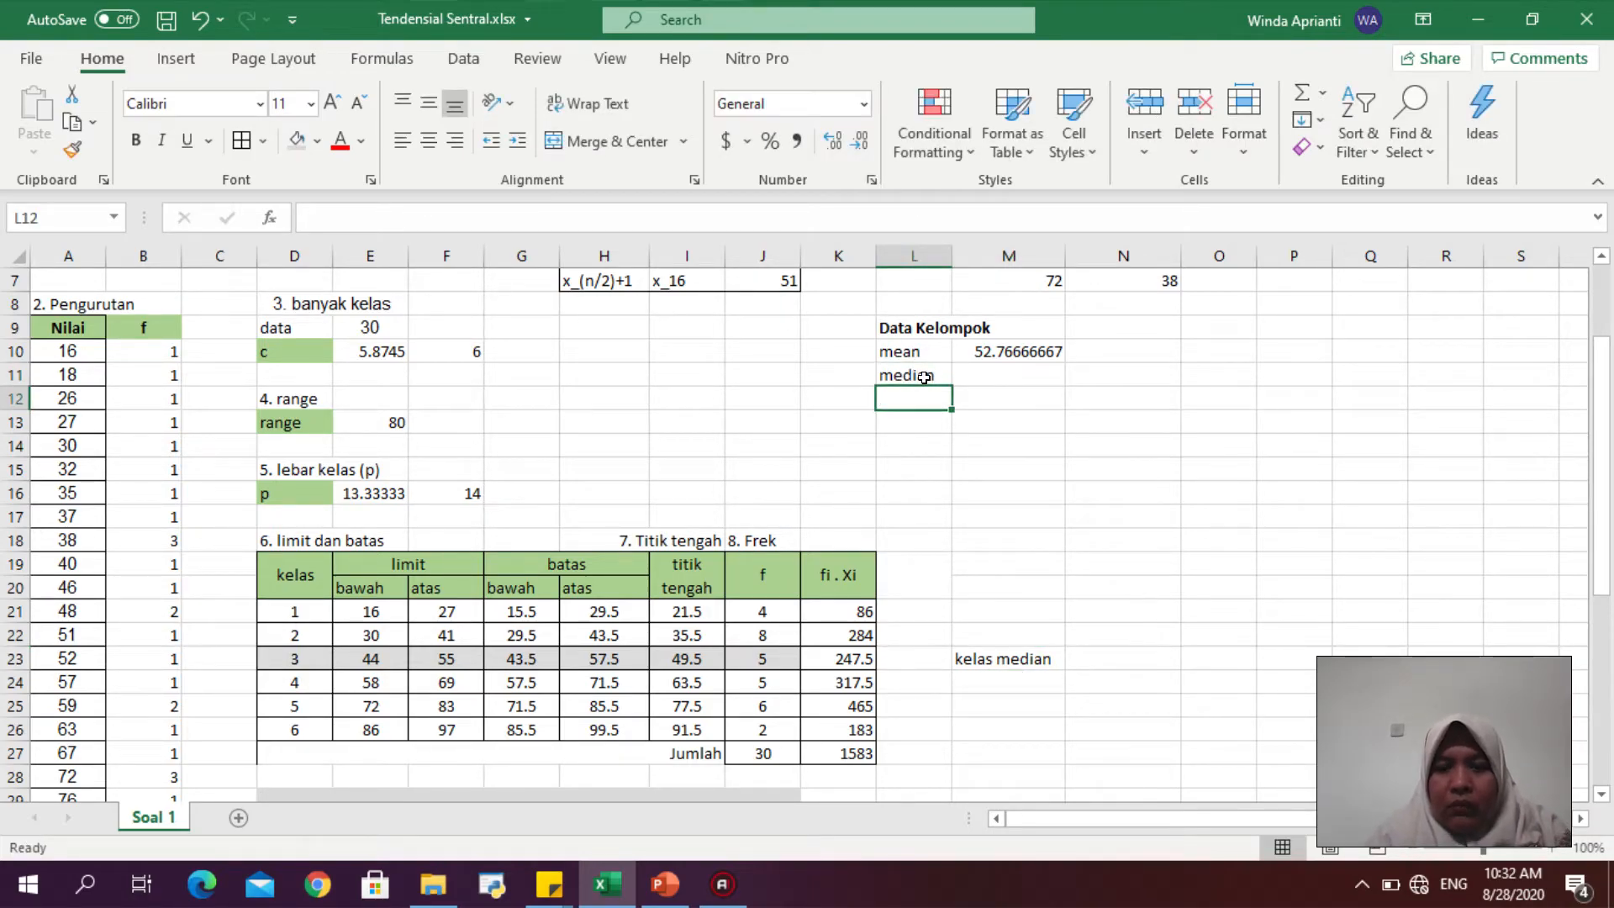
pyautogui.write('b')
pyautogui.press('Return')
pyautogui.press('Up')
pyautogui.press('Right')
pyautogui.write('b')
pyautogui.press('Return')
pyautogui.write('p')
pyautogui.press('Return')
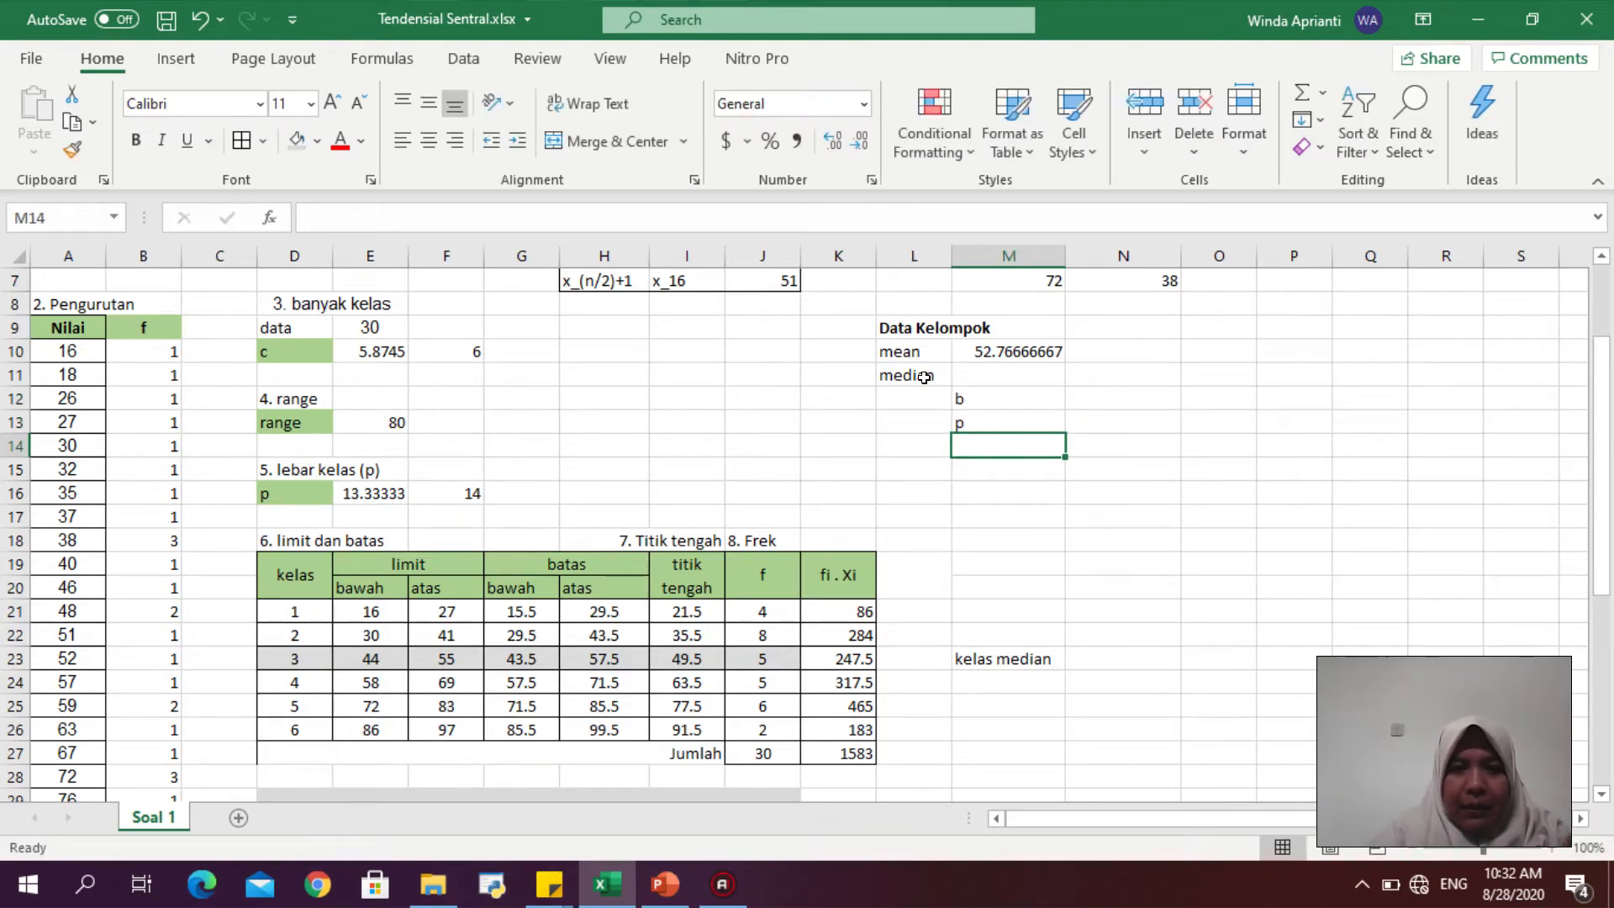
# - Check the grouped median formula on the PowerPoint slide, then add the labels "F" and "f" in M14 and M15
pyautogui.click(655, 900)
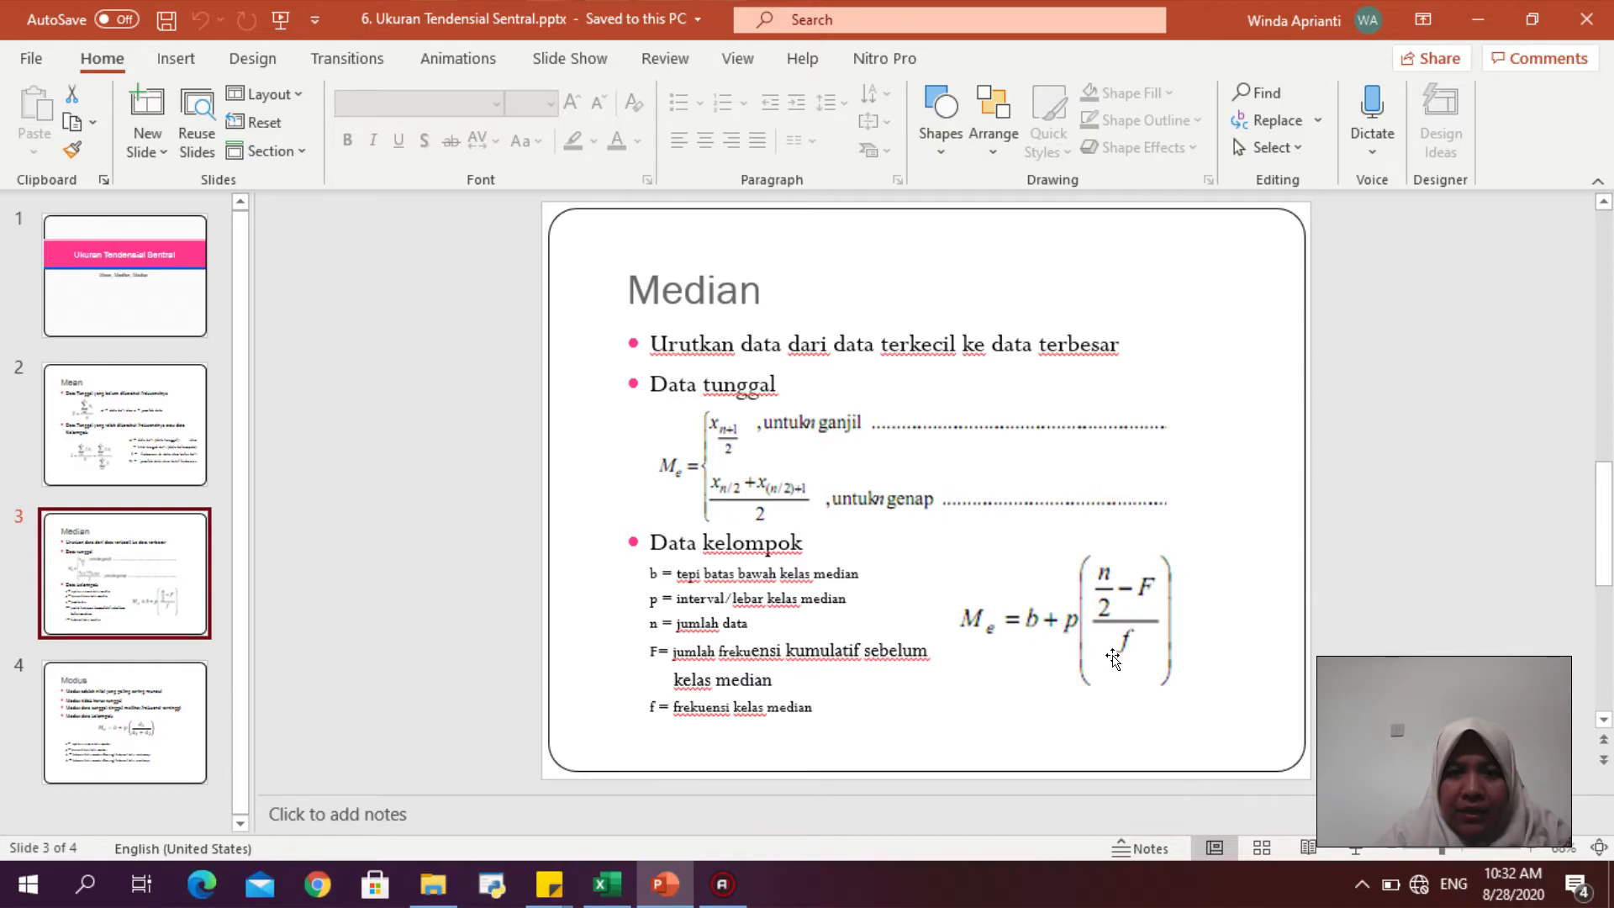
pyautogui.click(607, 884)
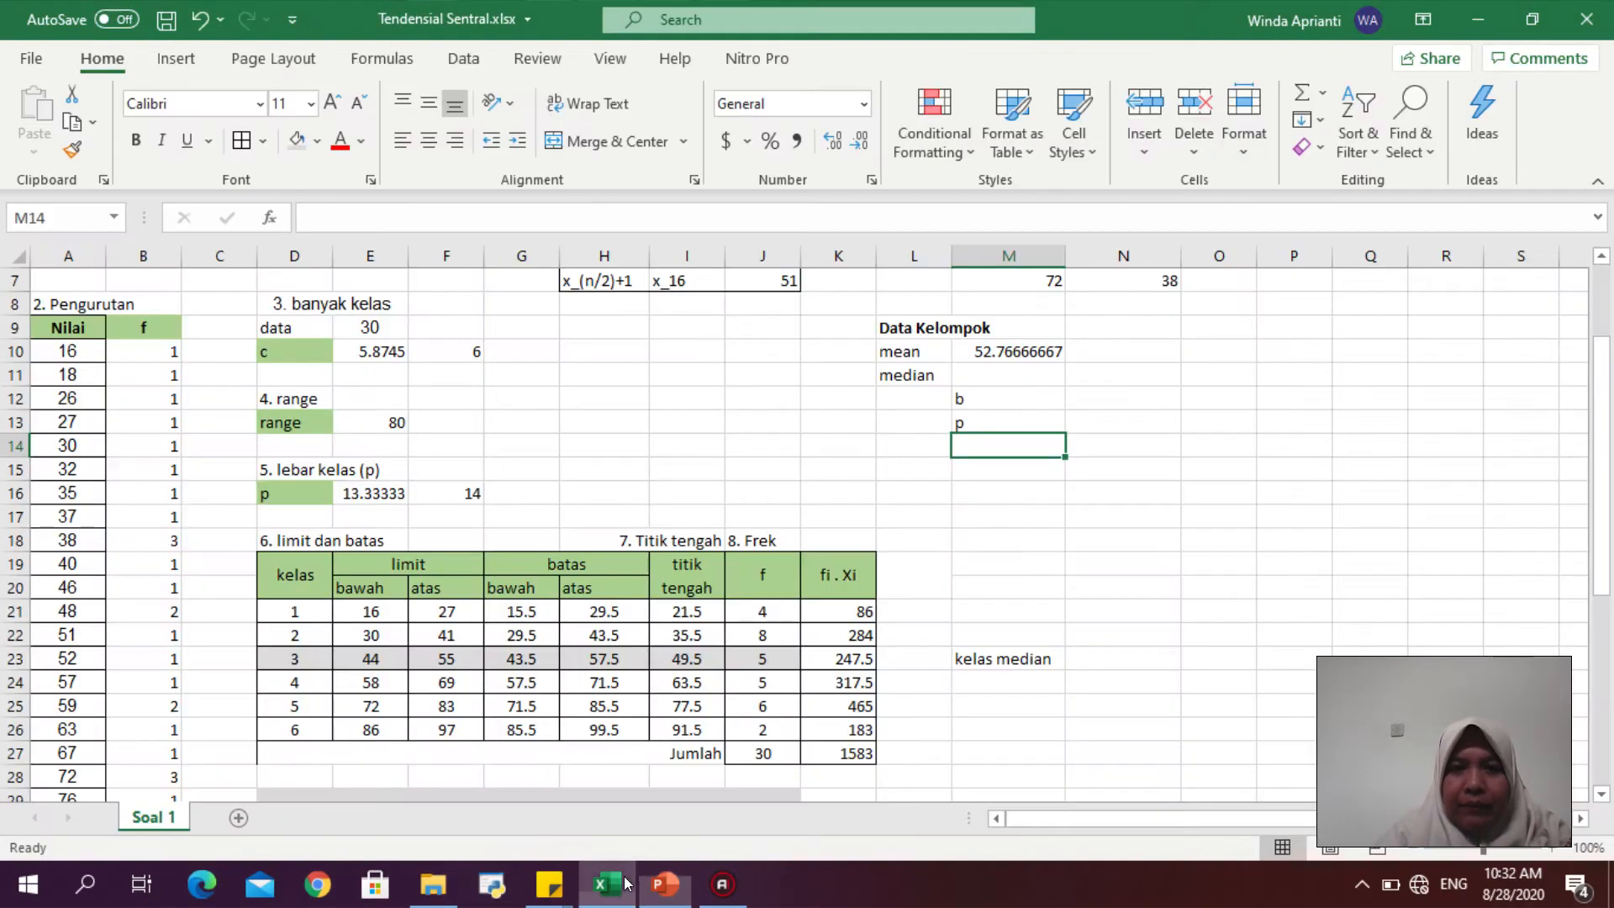
pyautogui.write('F')
pyautogui.press('Return')
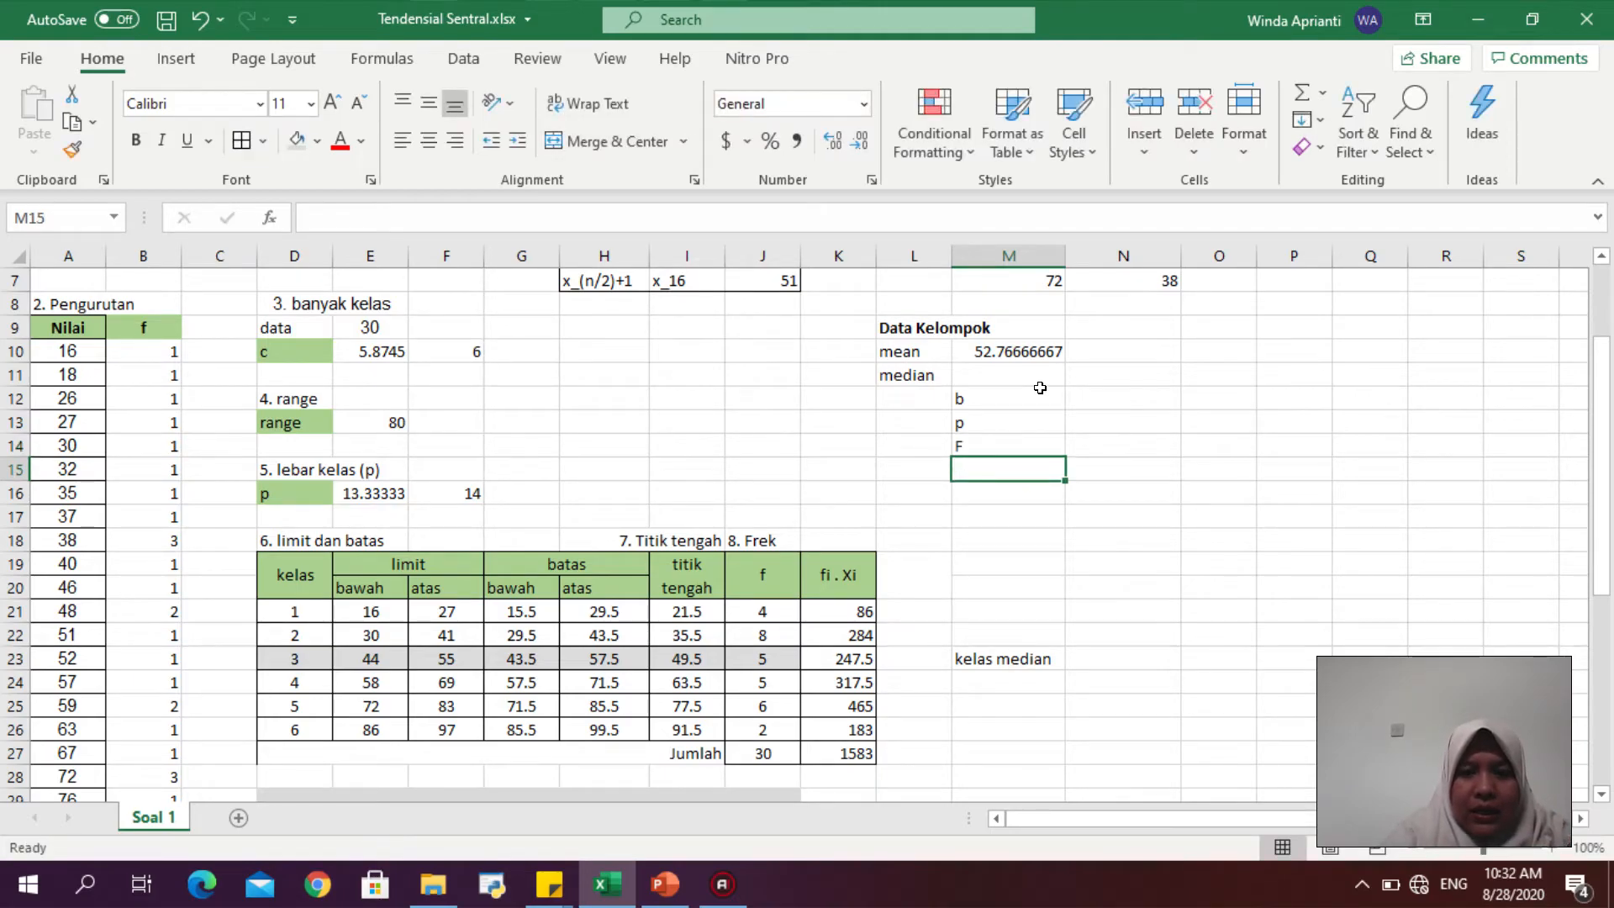
pyautogui.write('f')
# - Set b in N12 to reference the median class lower boundary G23, and p in N13 to reference the class width F16
pyautogui.click(1086, 382)
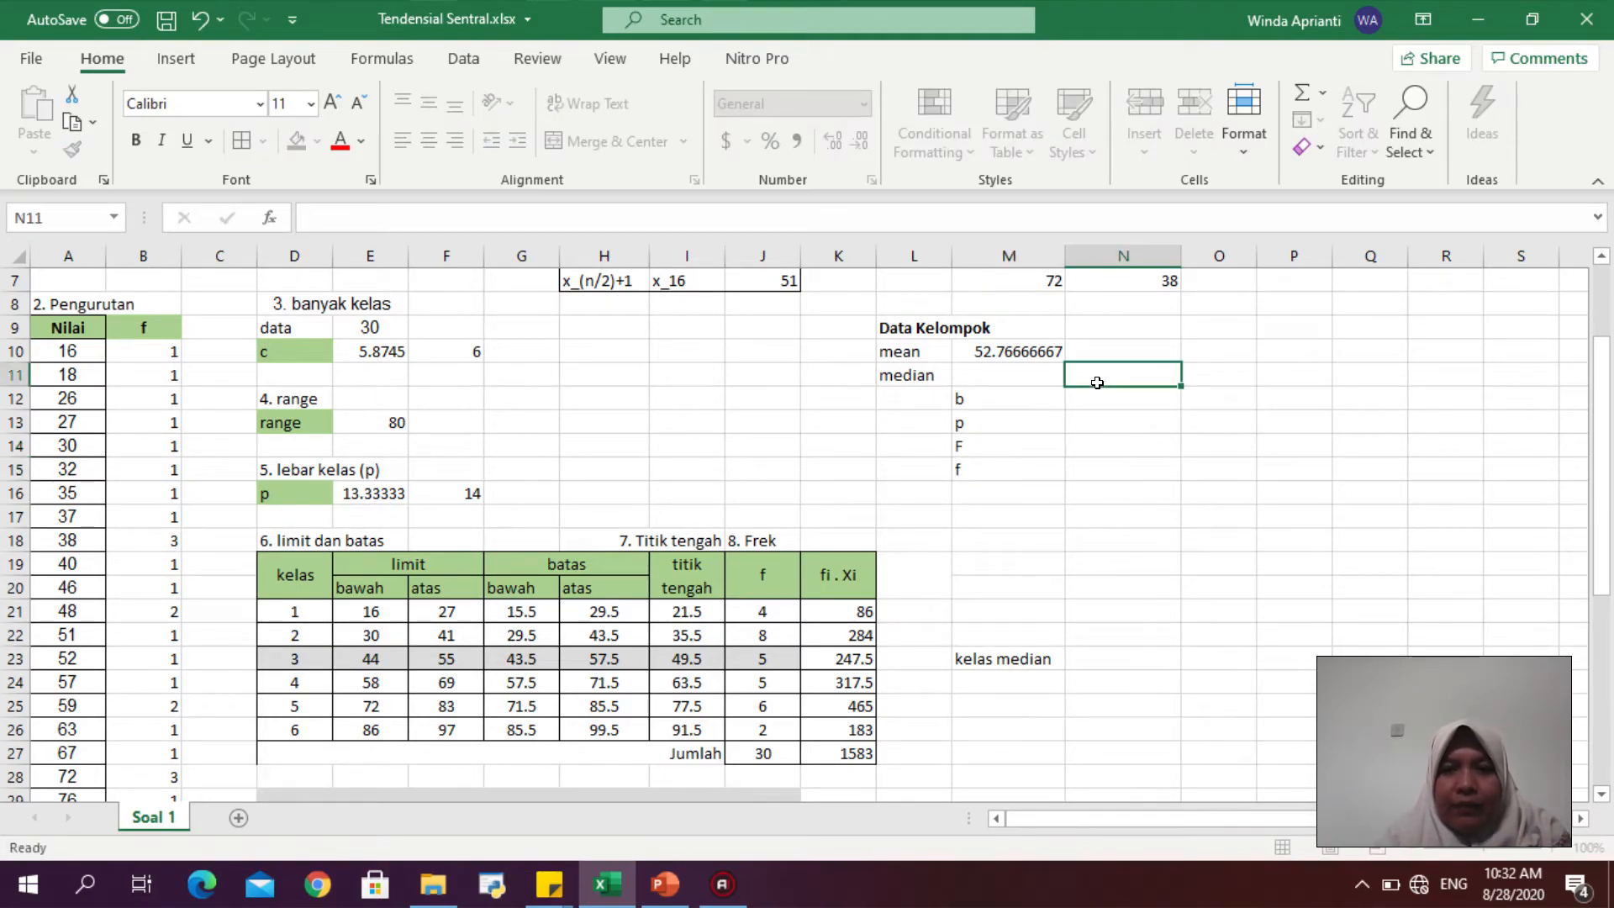
pyautogui.click(1097, 397)
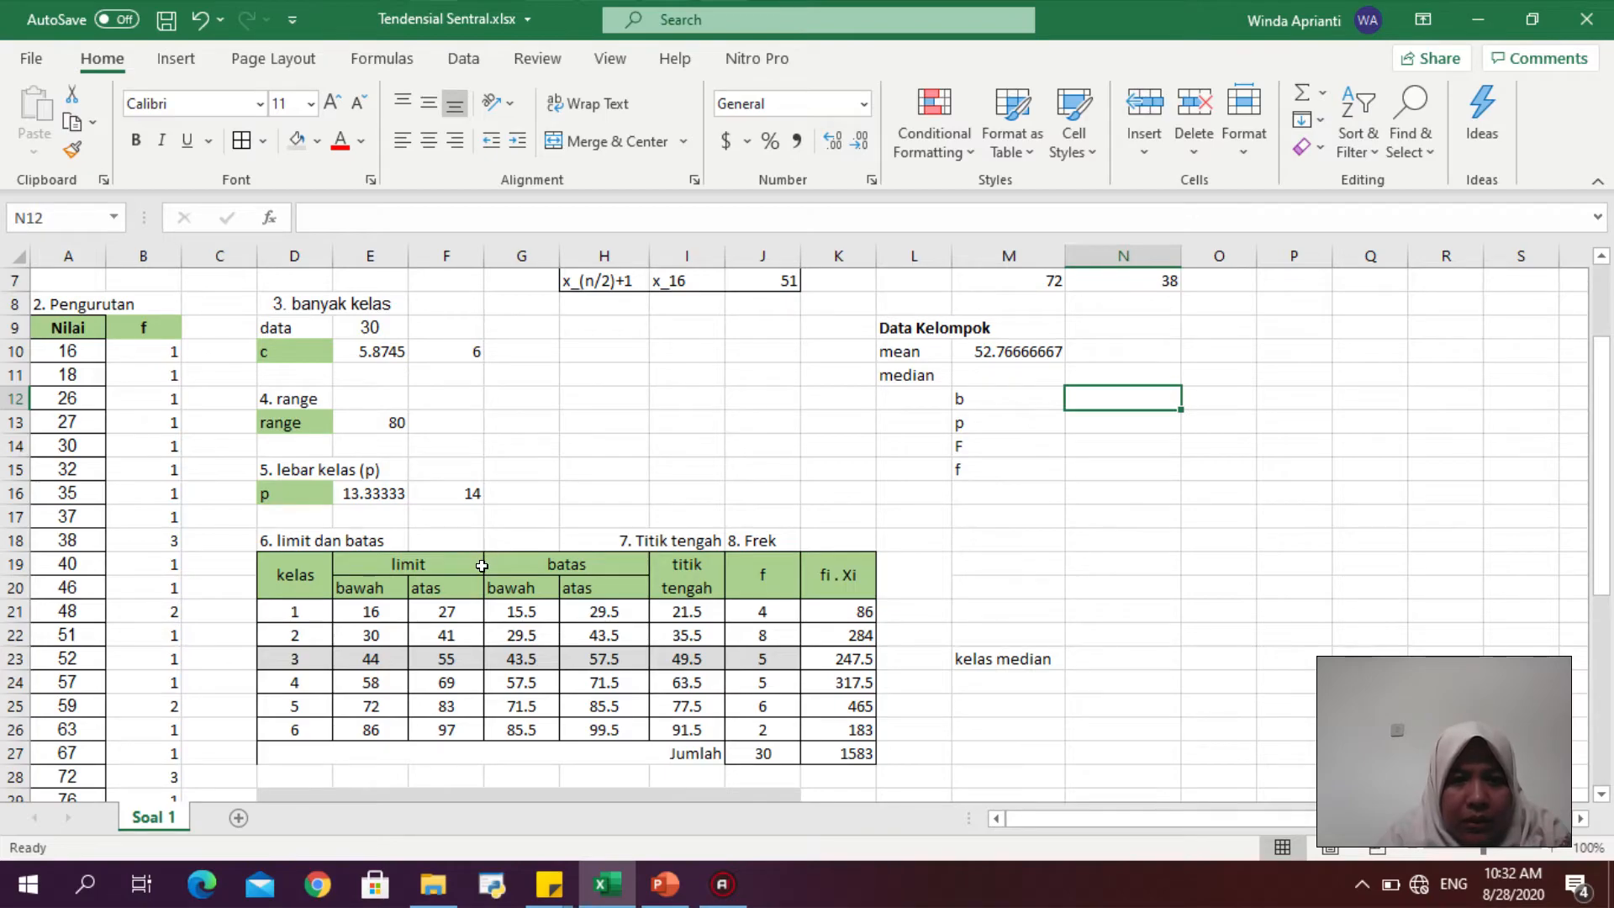
pyautogui.click(377, 658)
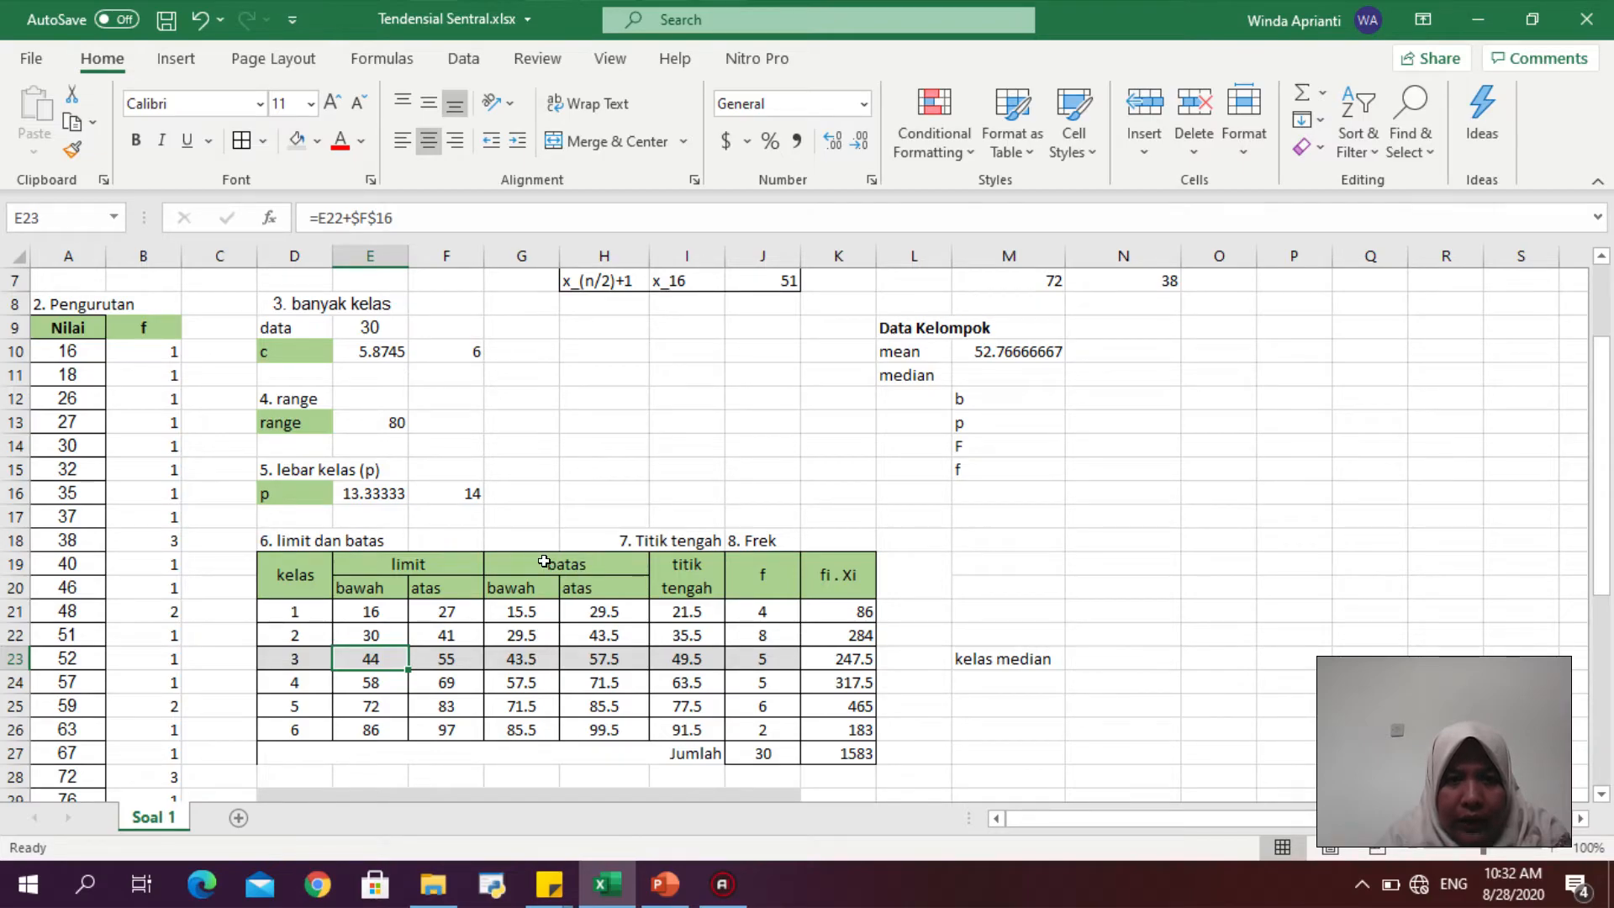
pyautogui.click(524, 655)
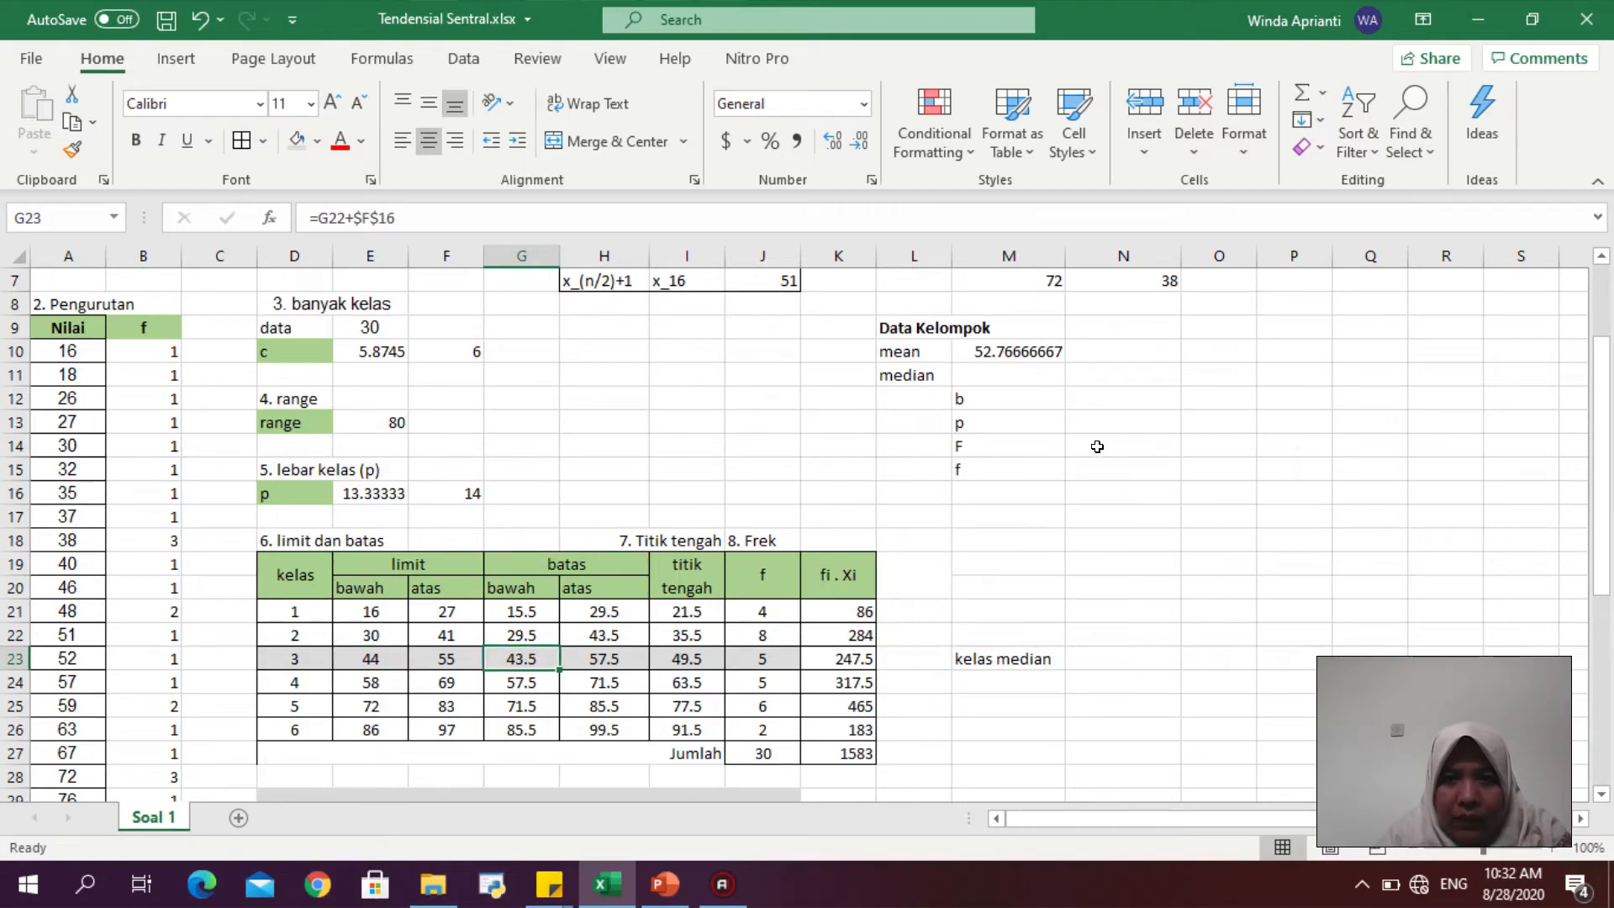
pyautogui.doubleClick(1094, 386)
pyautogui.write('=')
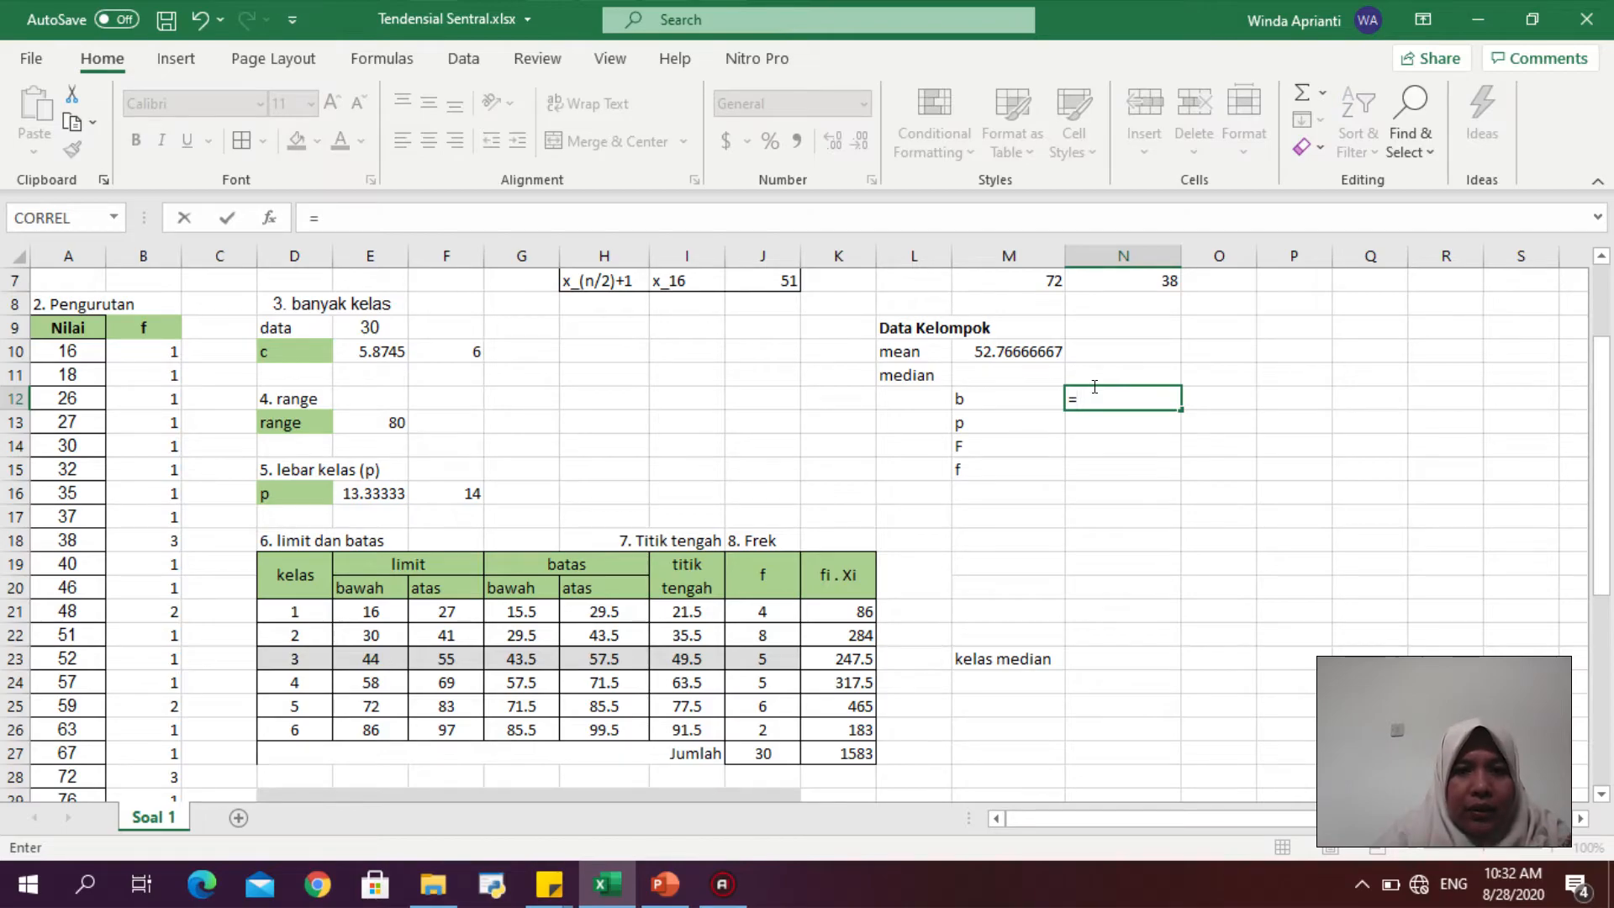
pyautogui.click(533, 665)
pyautogui.press('Return')
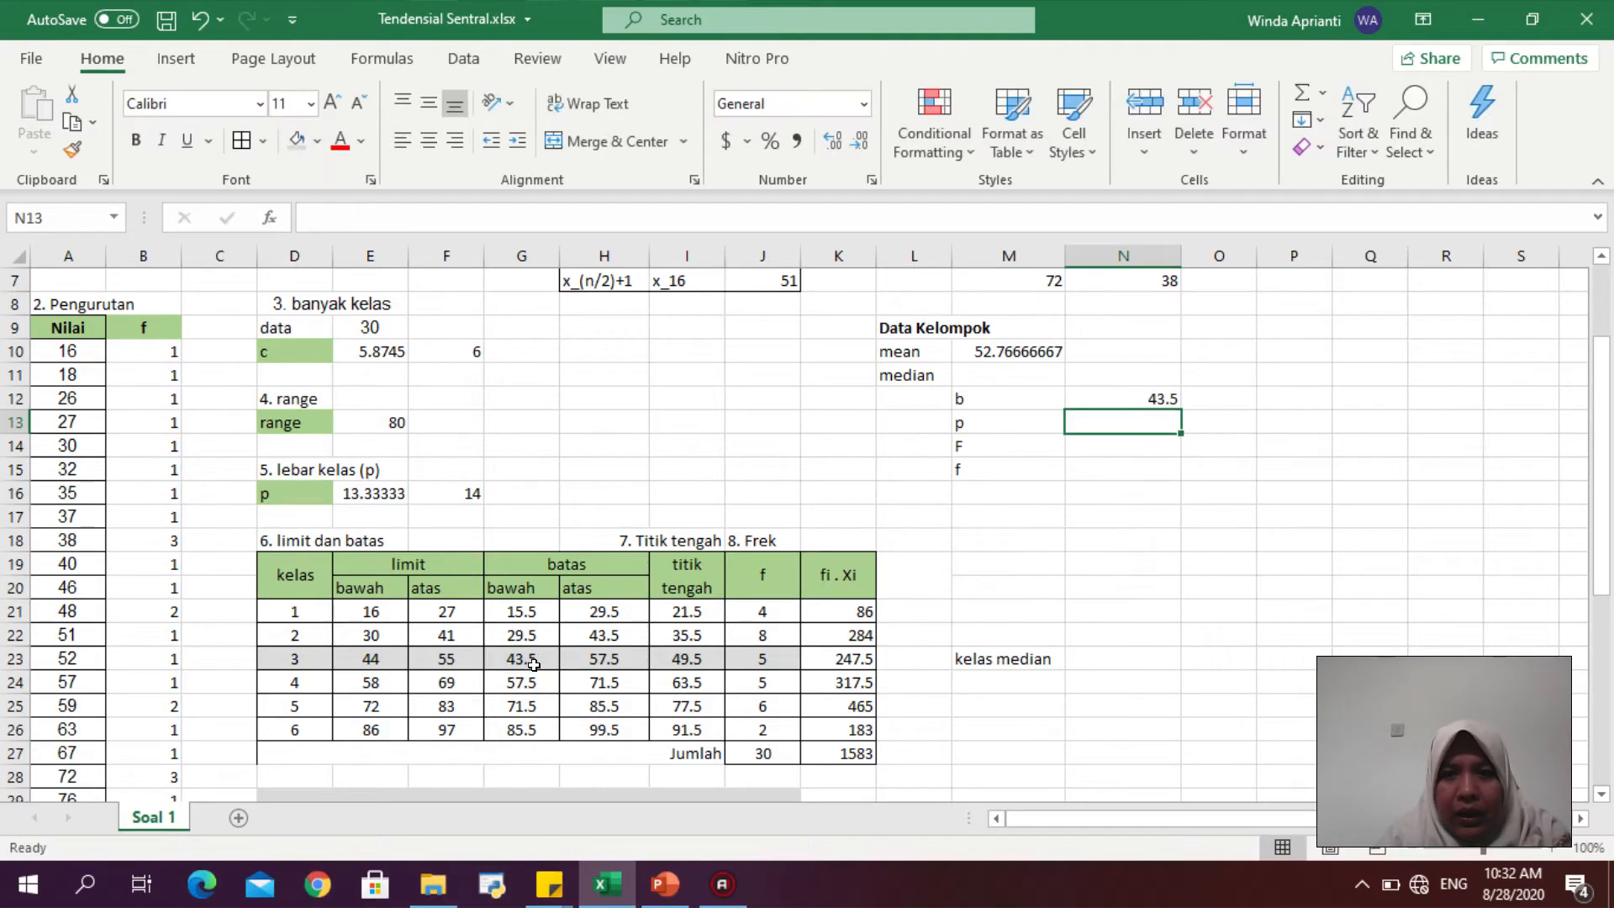
pyautogui.write('=')
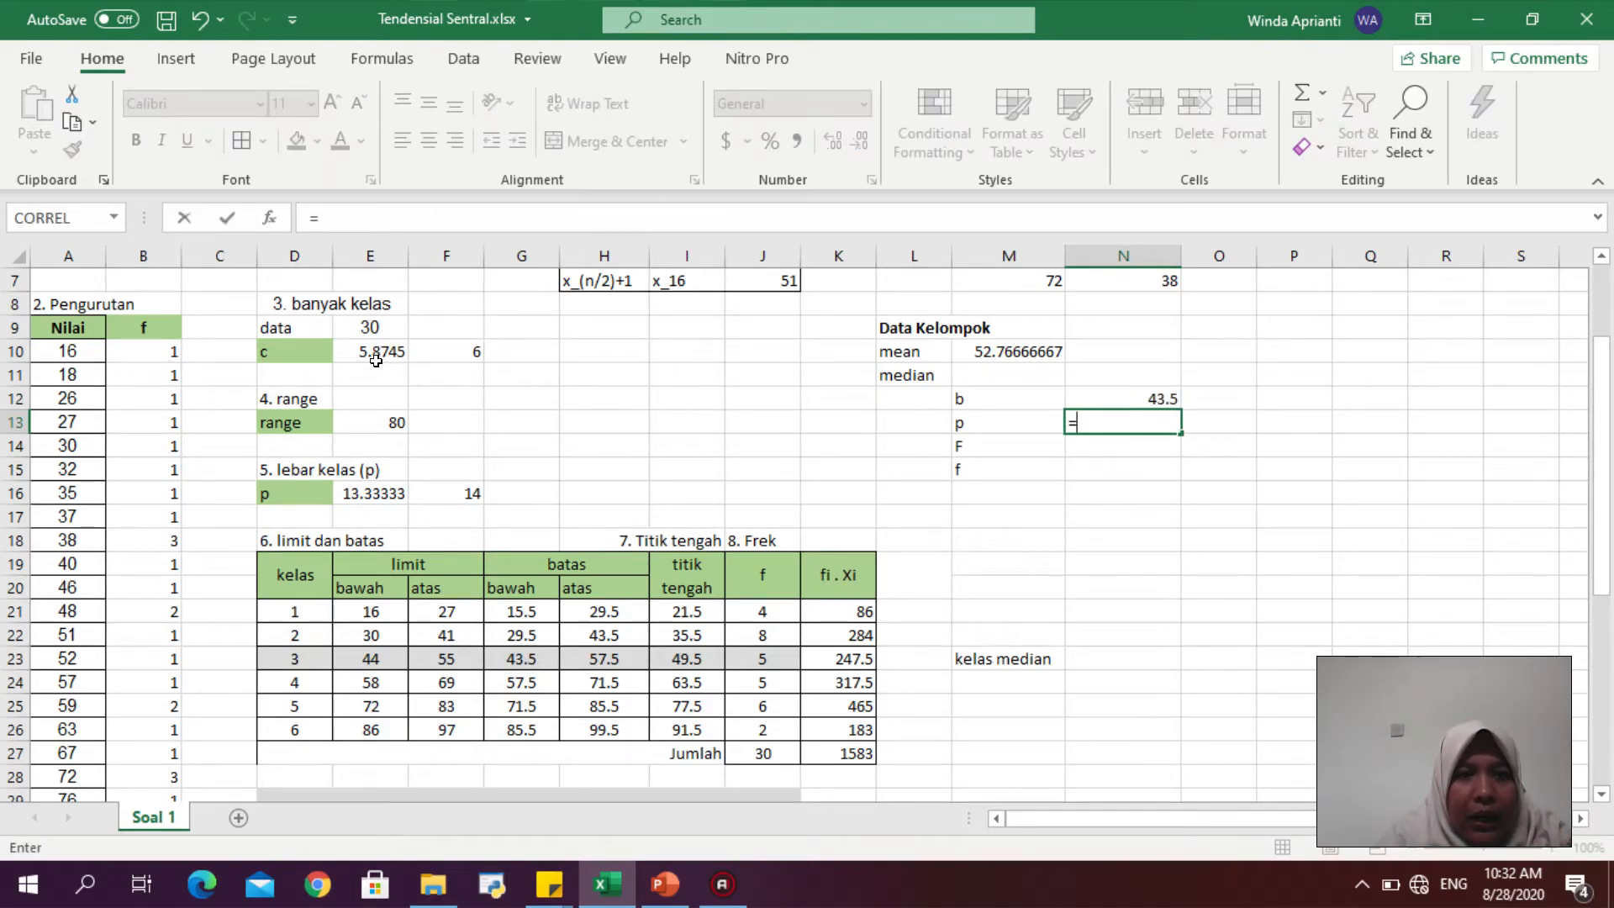
pyautogui.click(440, 488)
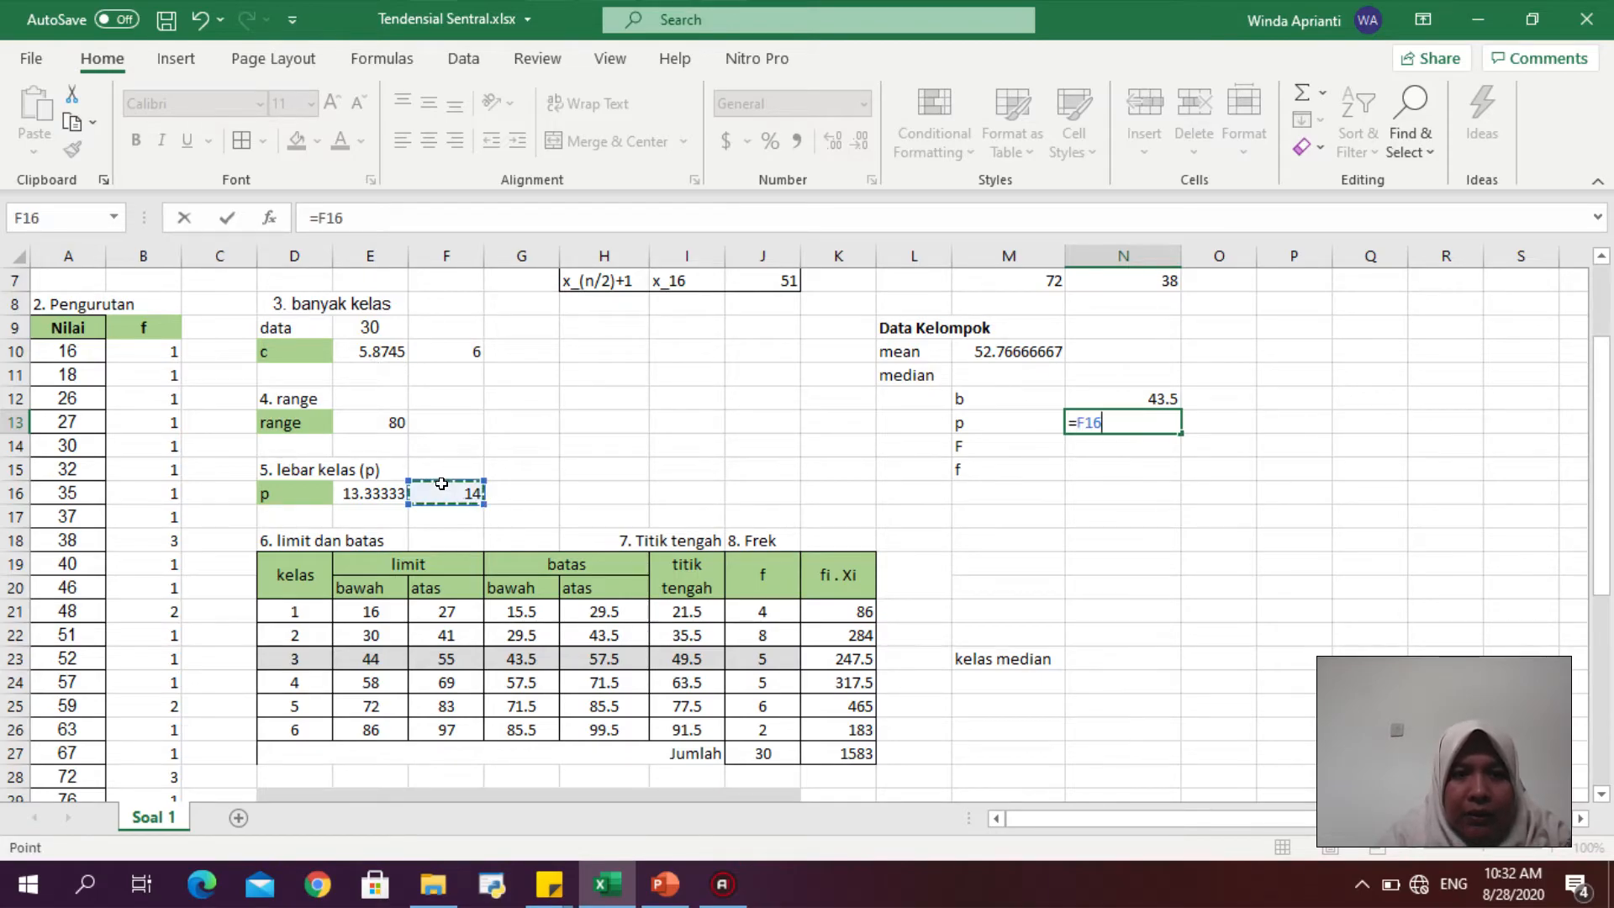
pyautogui.press('Return')
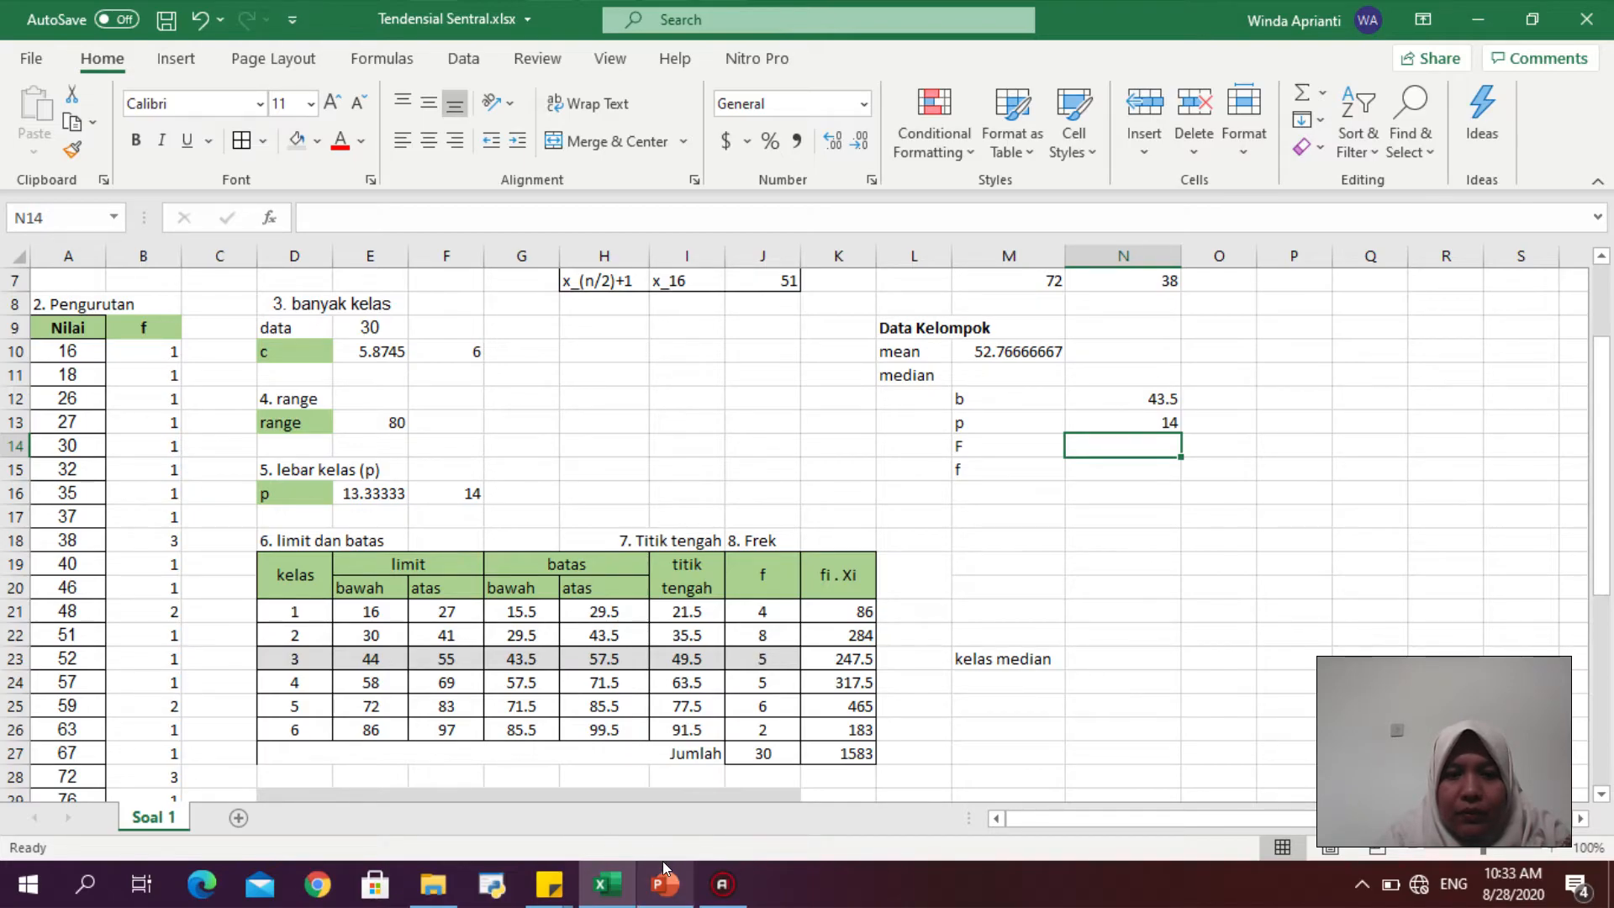
# - Review the formula slide again, then enter 12 as F, the cumulative frequency before the median class, in N14
pyautogui.click(668, 885)
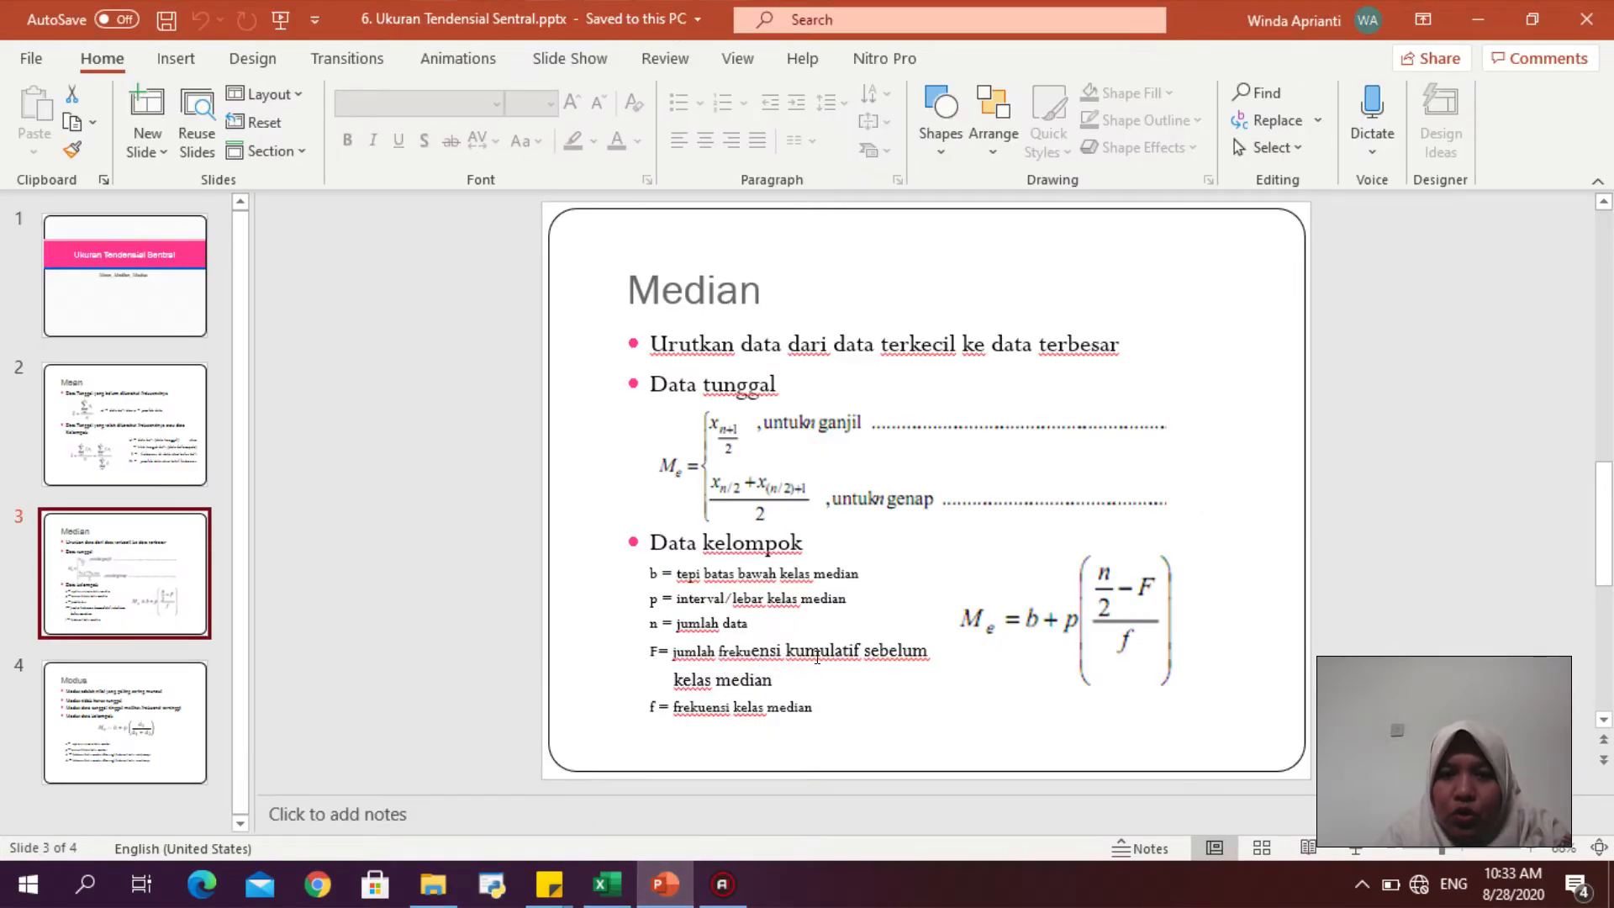
pyautogui.click(607, 884)
pyautogui.moveTo(289, 659); pyautogui.dragTo(783, 658)
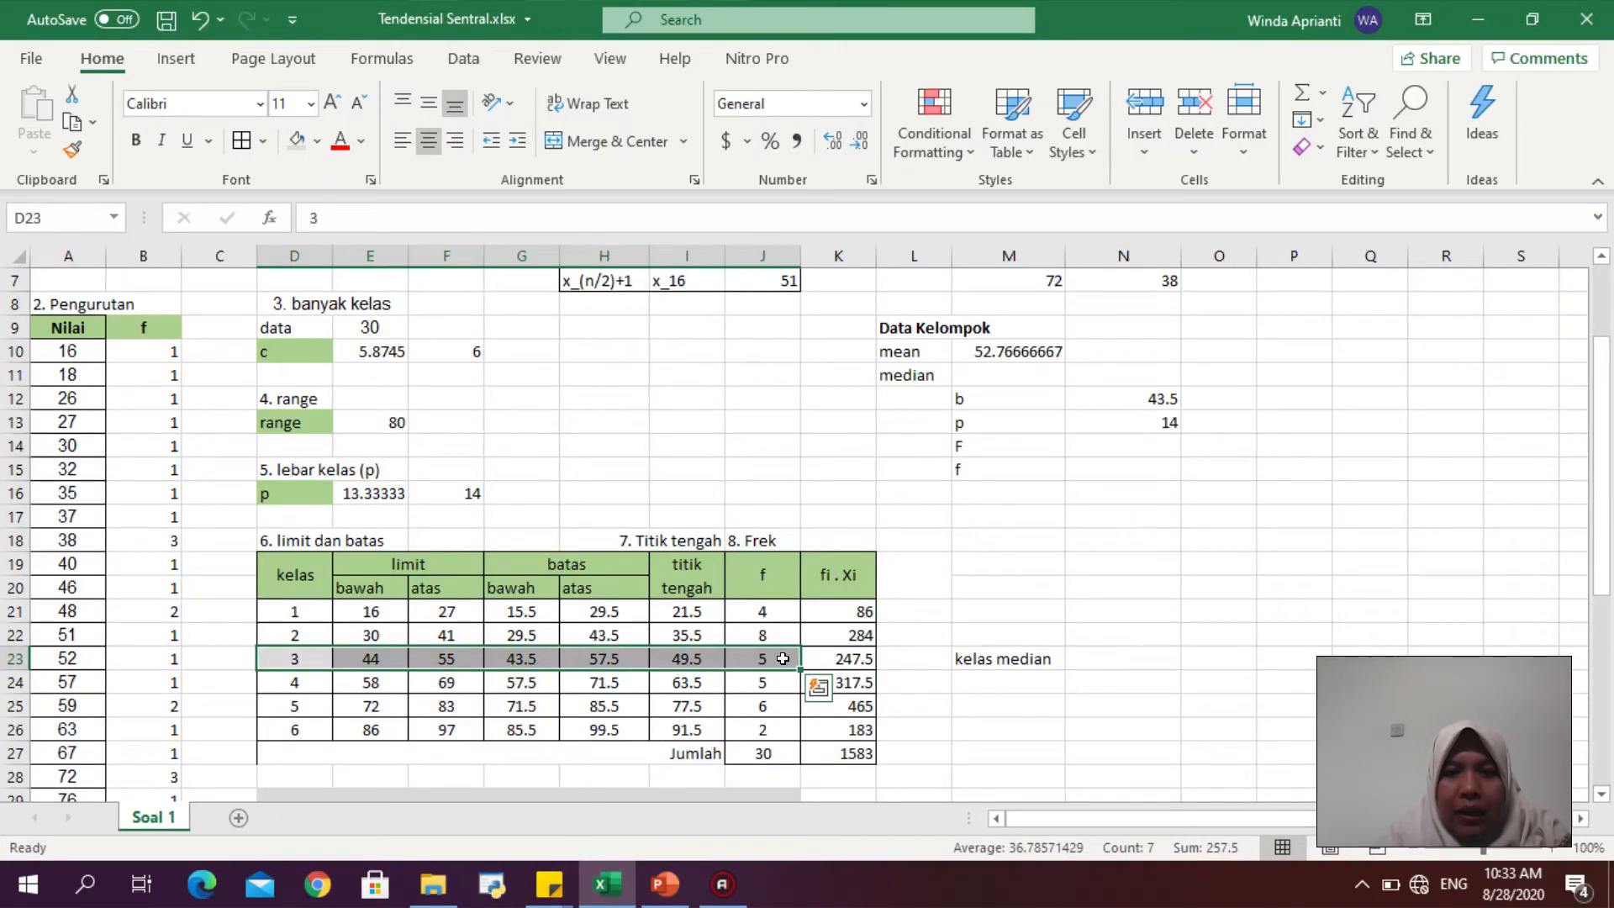
pyautogui.click(772, 611)
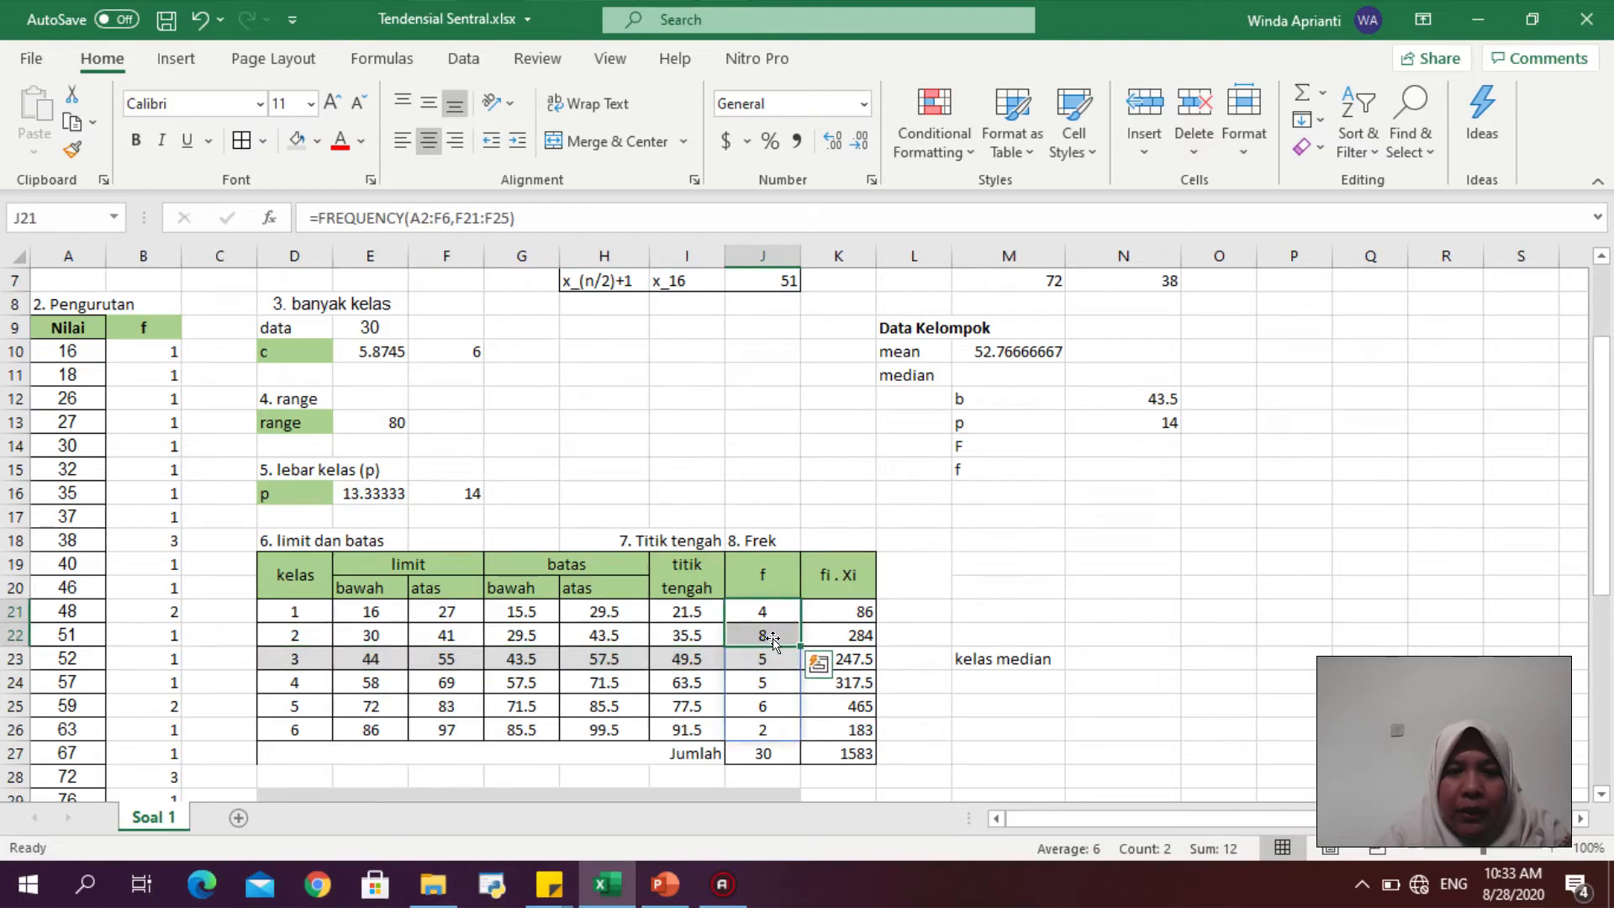
pyautogui.click(1151, 446)
pyautogui.write('12')
pyautogui.press('Return')
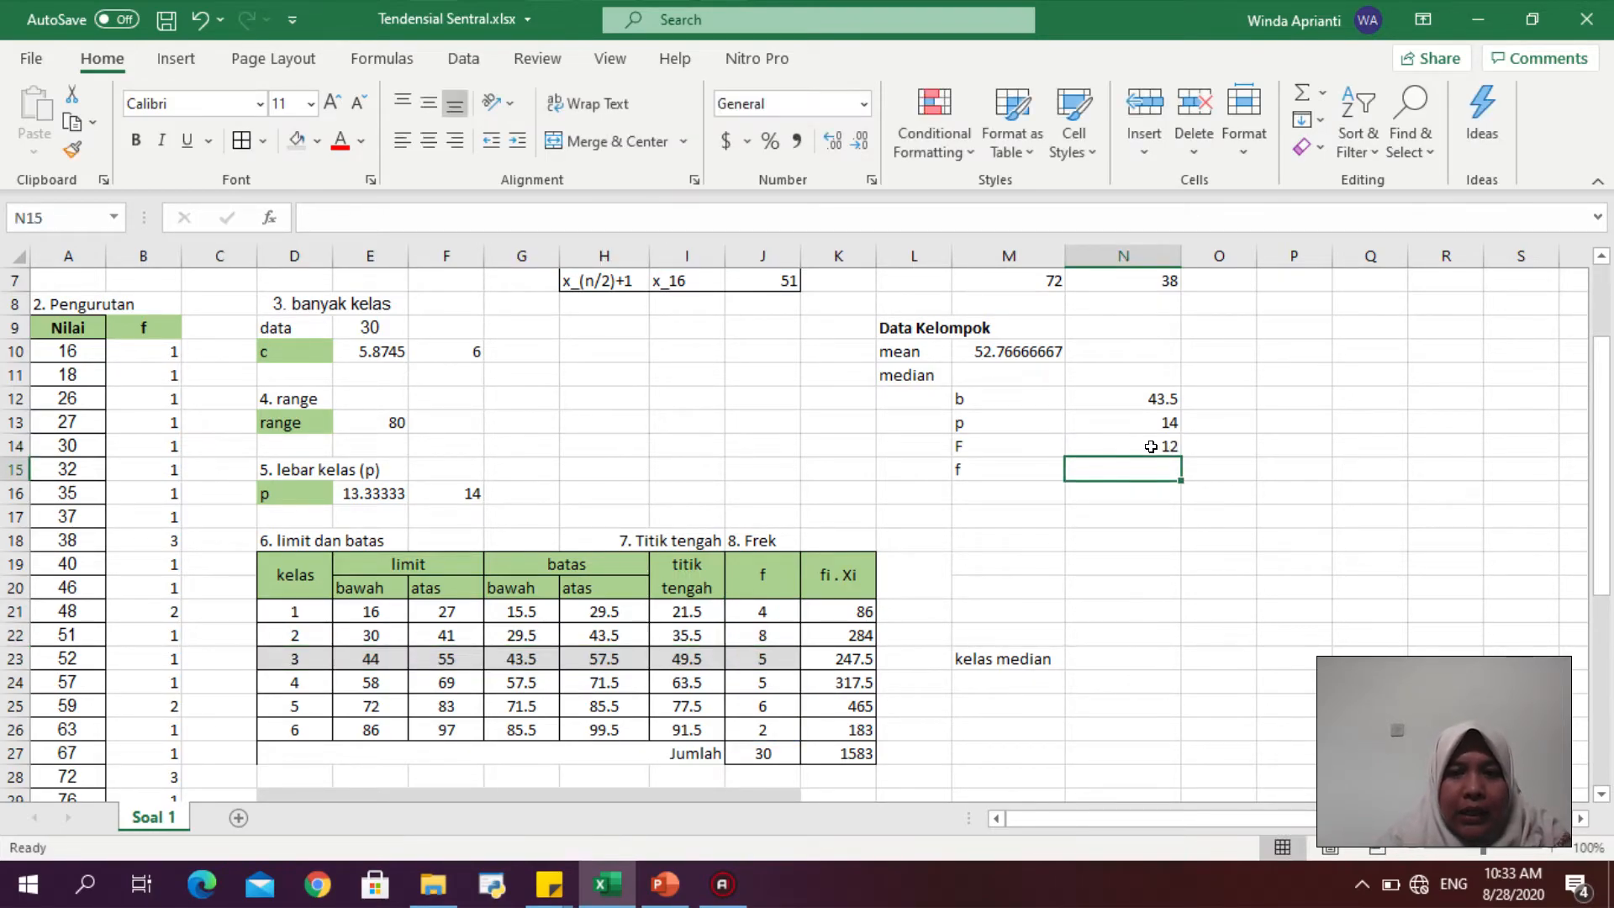
# - Enter 5 as f, the median class frequency, in N15
pyautogui.click(956, 465)
pyautogui.write('f')
pyautogui.click(757, 663)
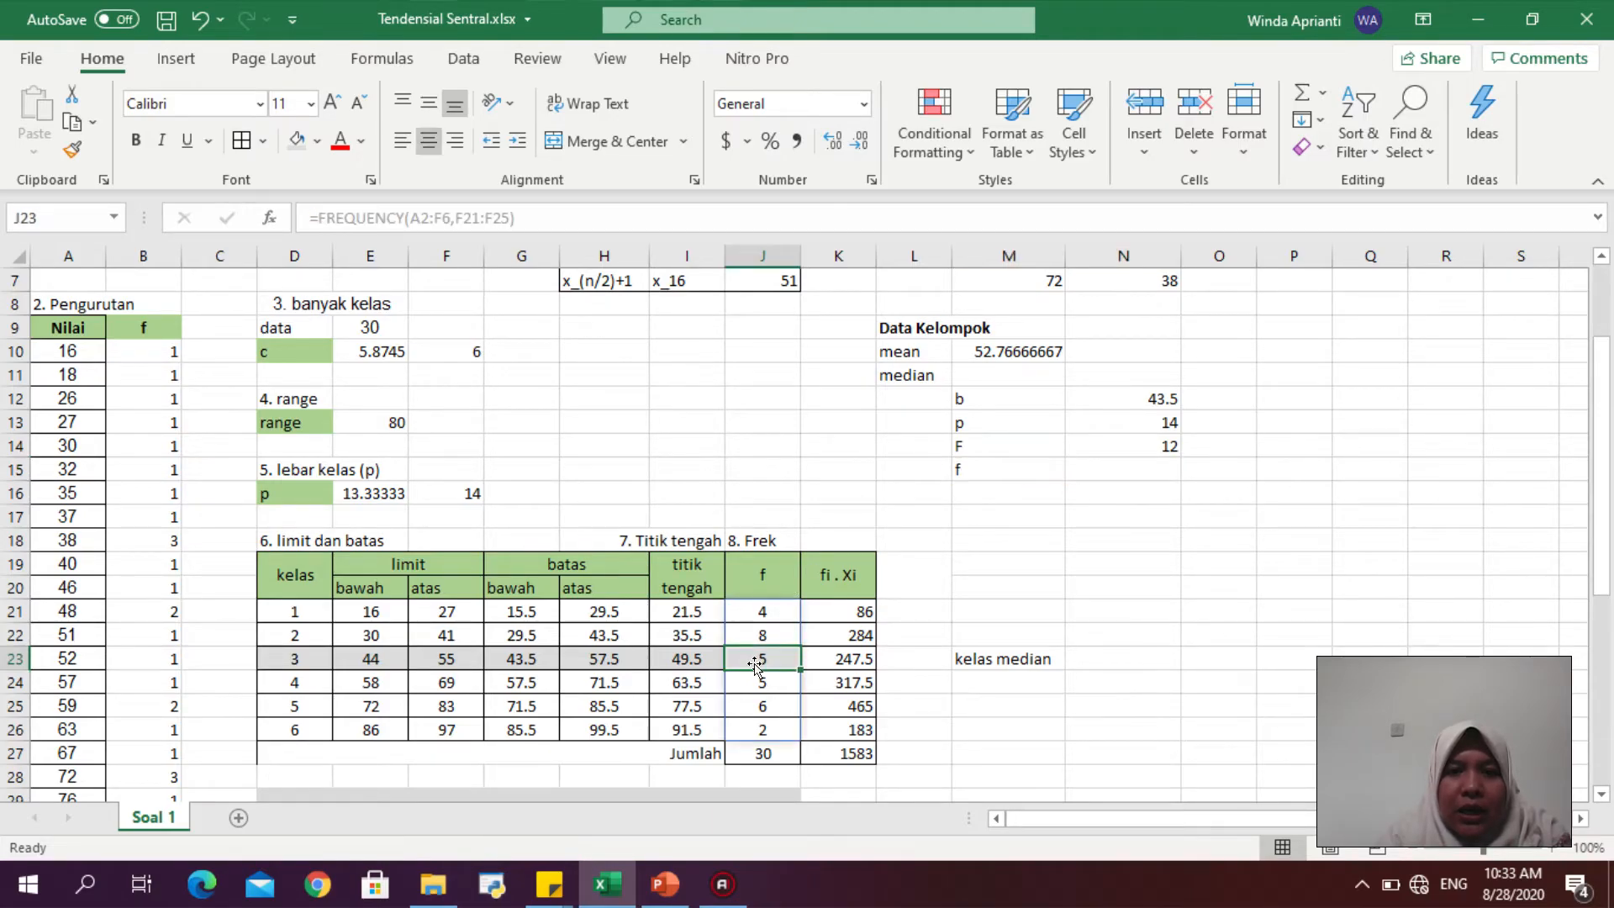
pyautogui.click(1126, 469)
pyautogui.write('5')
pyautogui.press('Return')
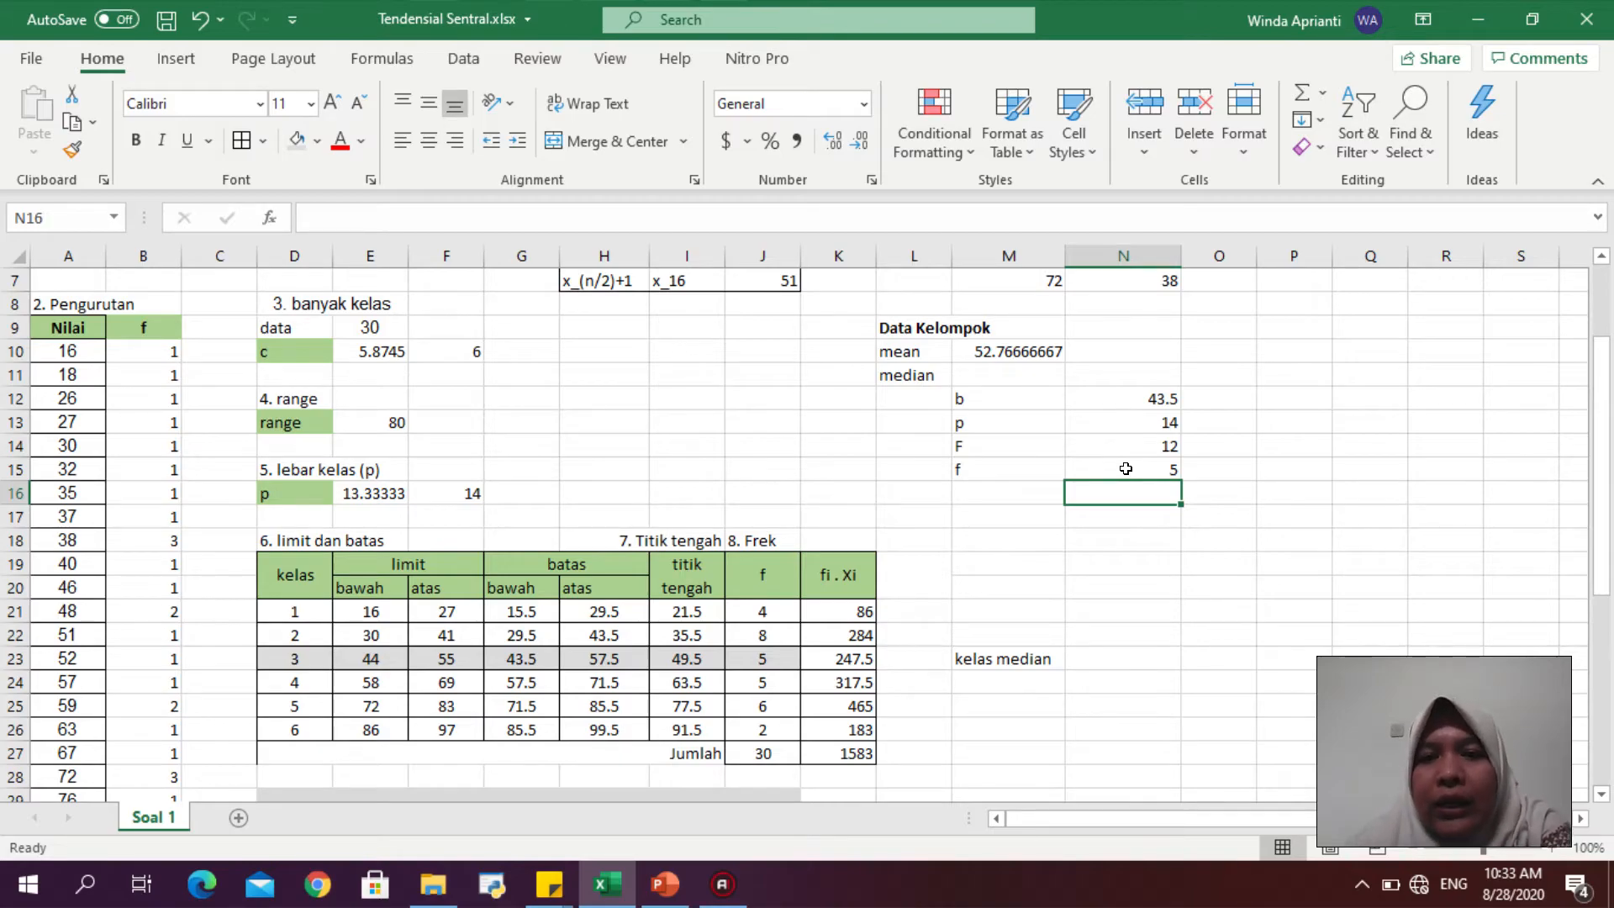
# - Compare the b, p, F and f values with their source cells in the frequency table
pyautogui.click(1025, 387)
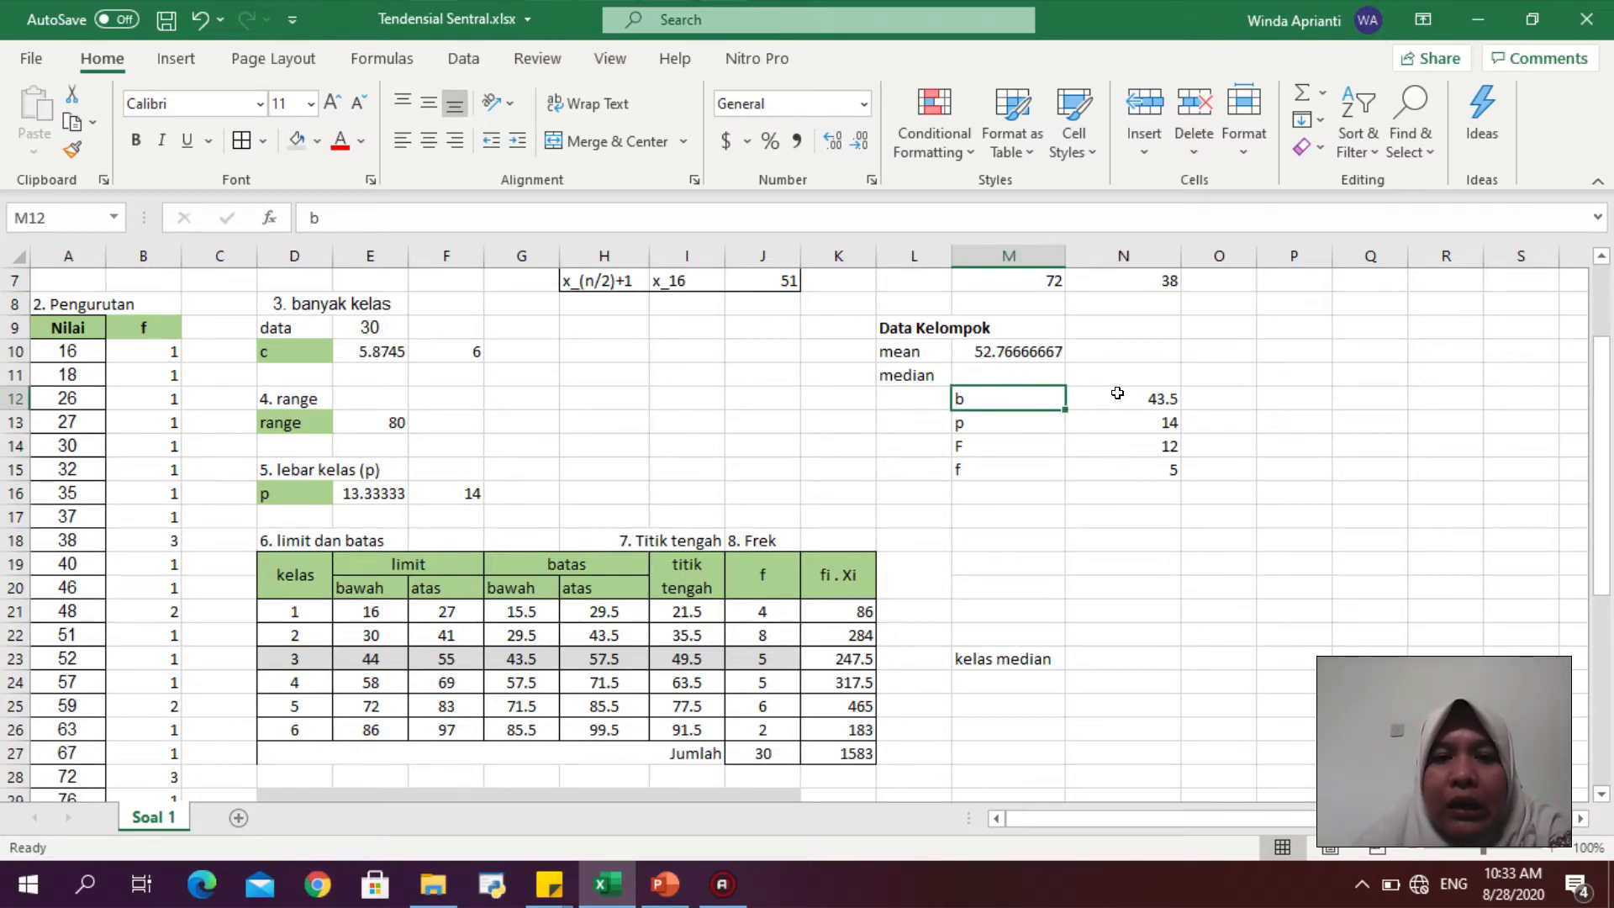
pyautogui.click(527, 651)
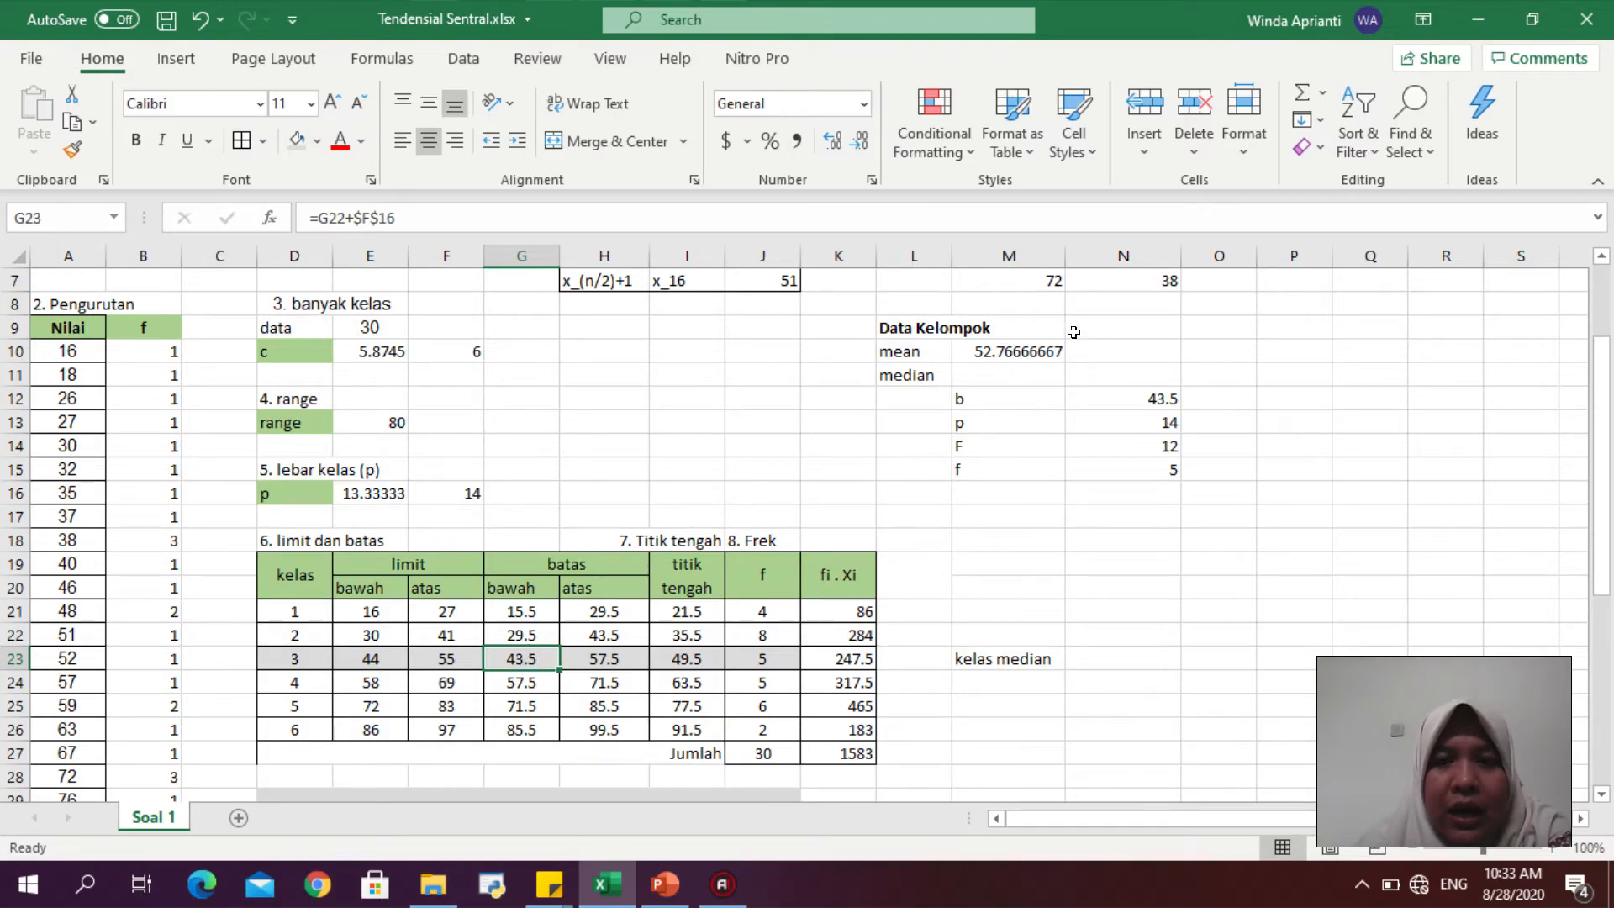
pyautogui.click(1101, 418)
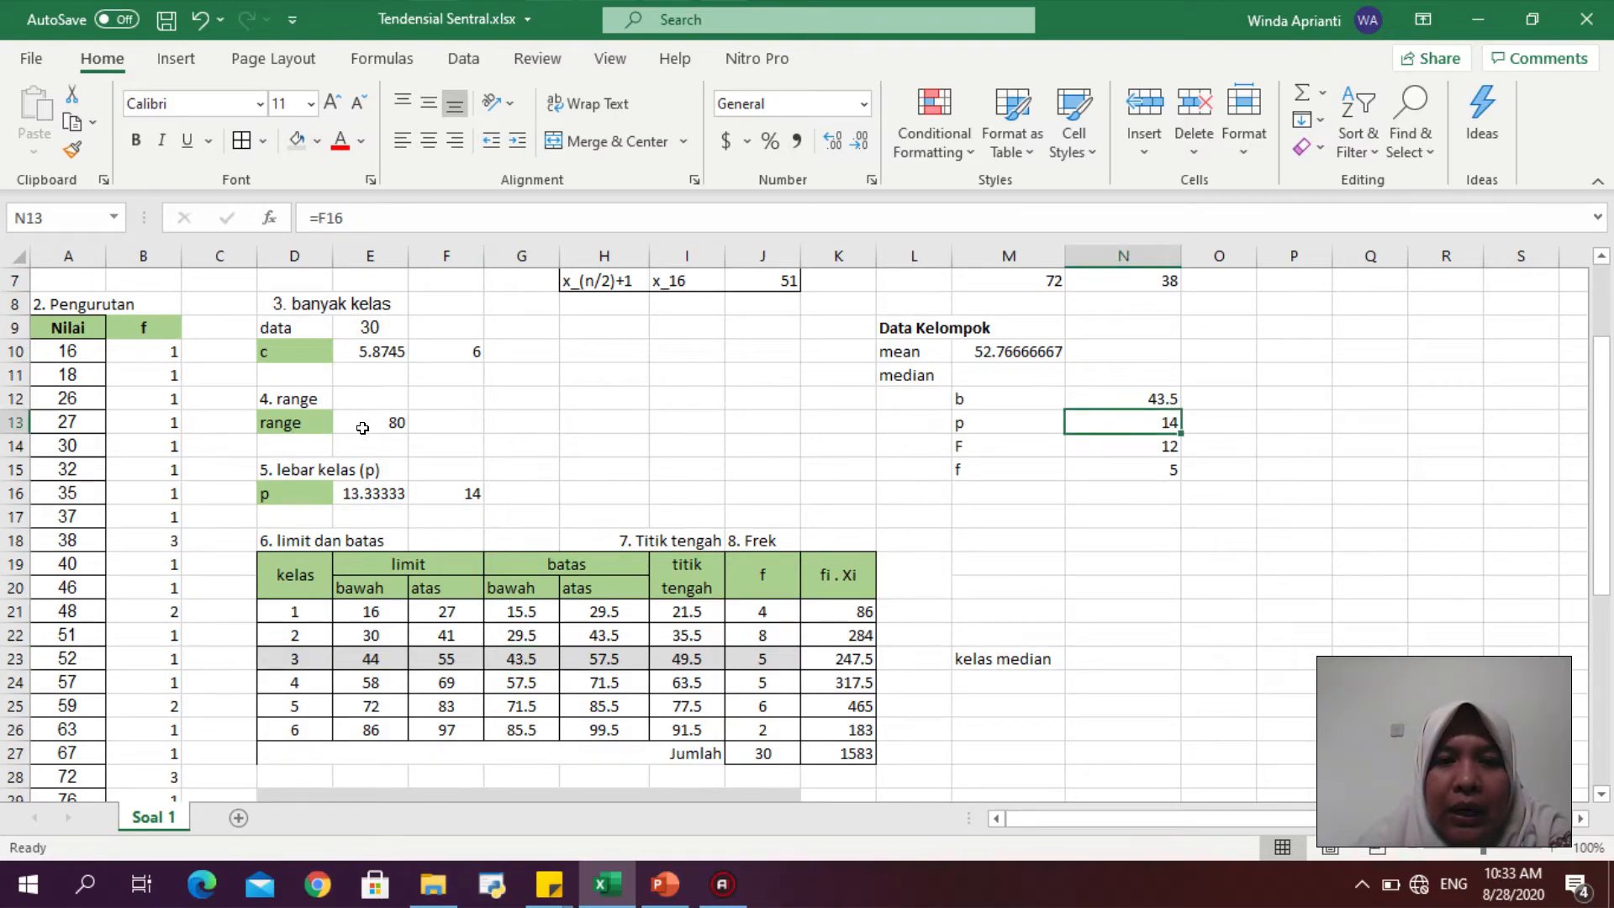
pyautogui.click(472, 497)
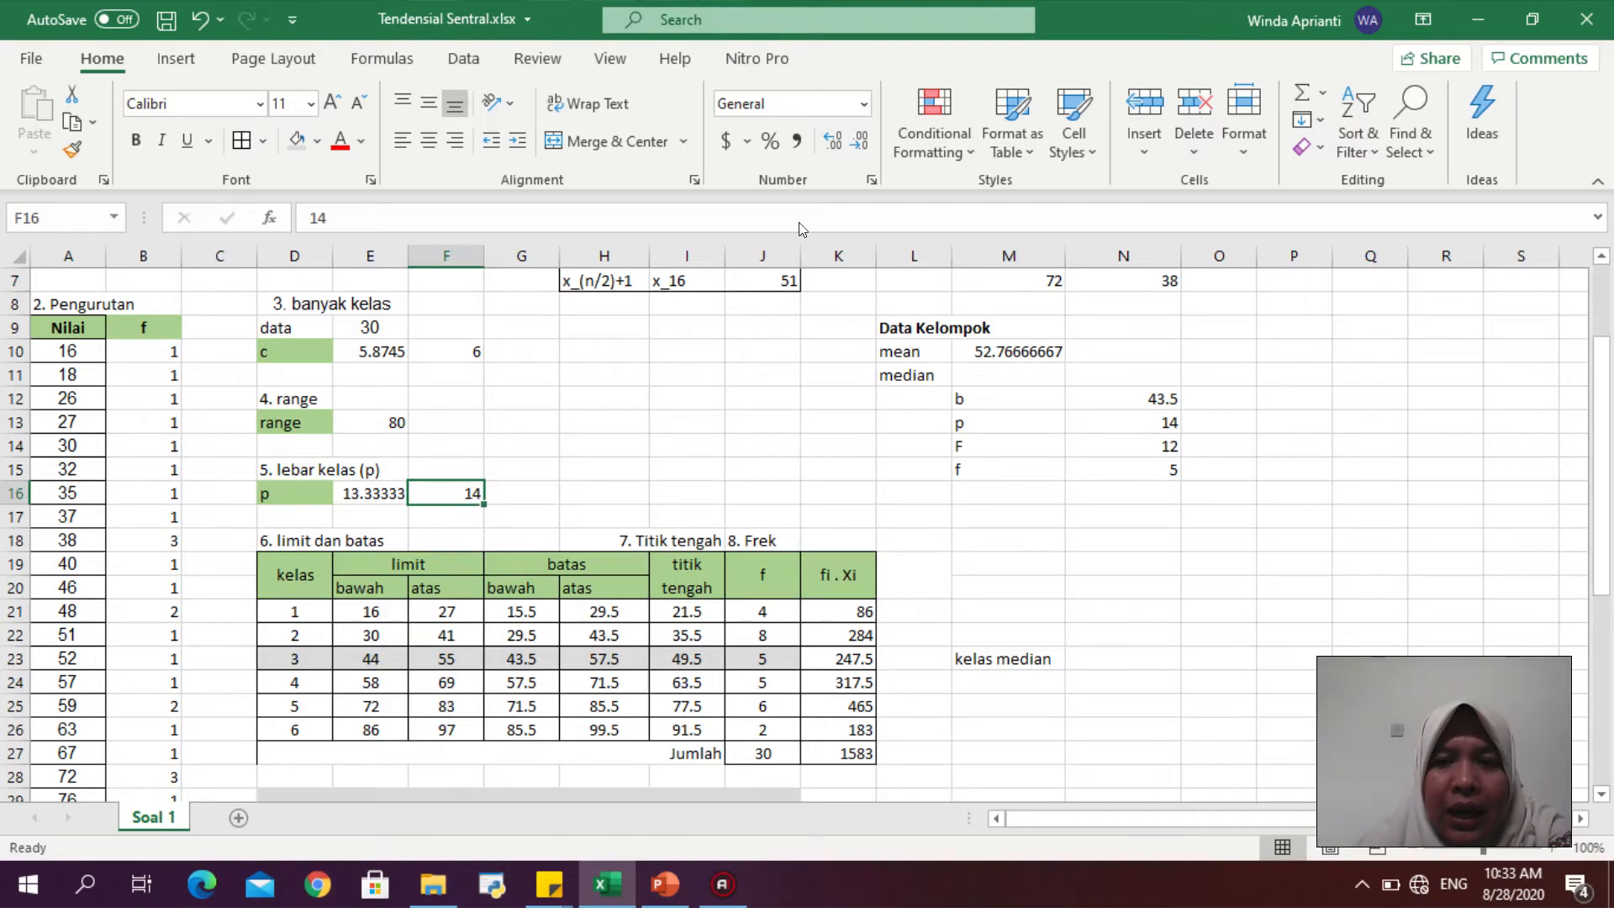
pyautogui.click(1151, 448)
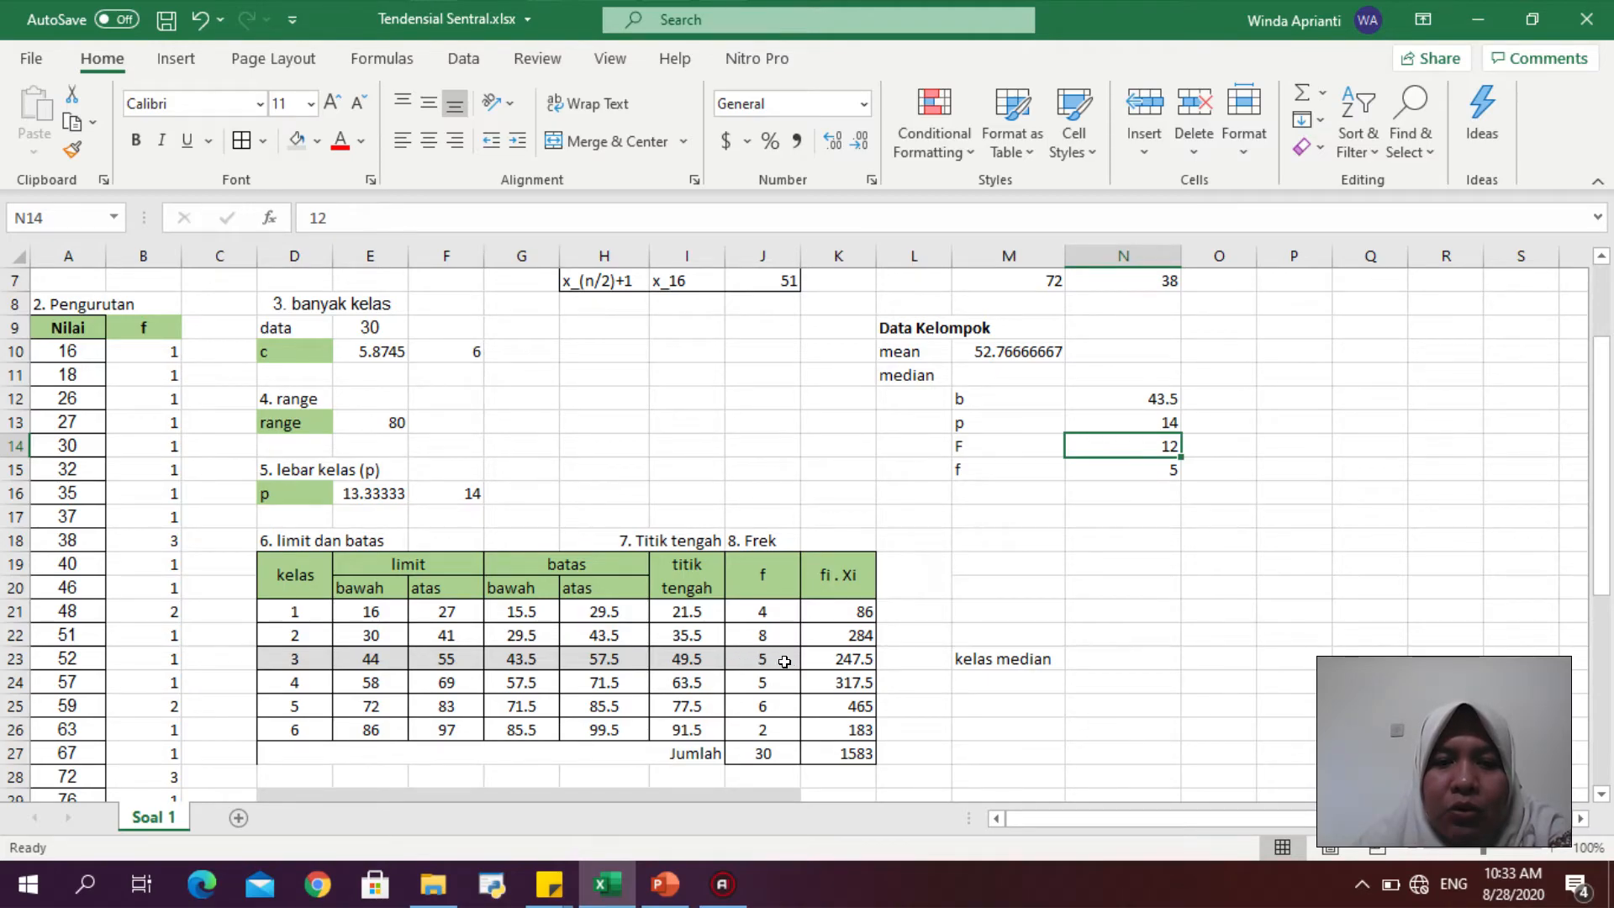
pyautogui.moveTo(754, 614); pyautogui.dragTo(757, 643)
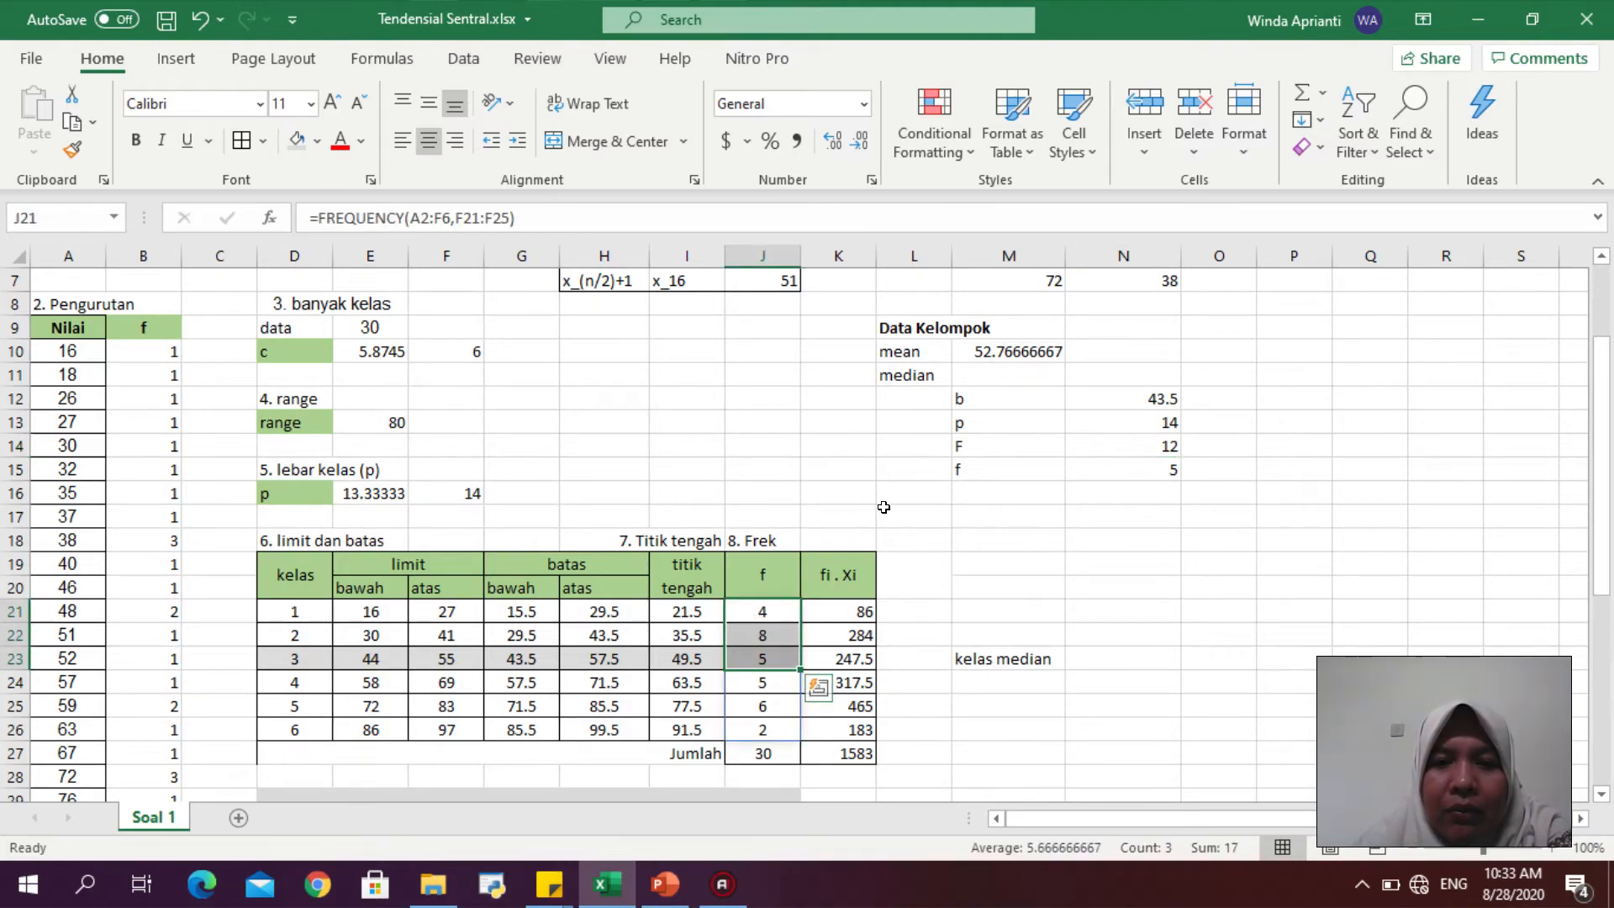
pyautogui.click(785, 618)
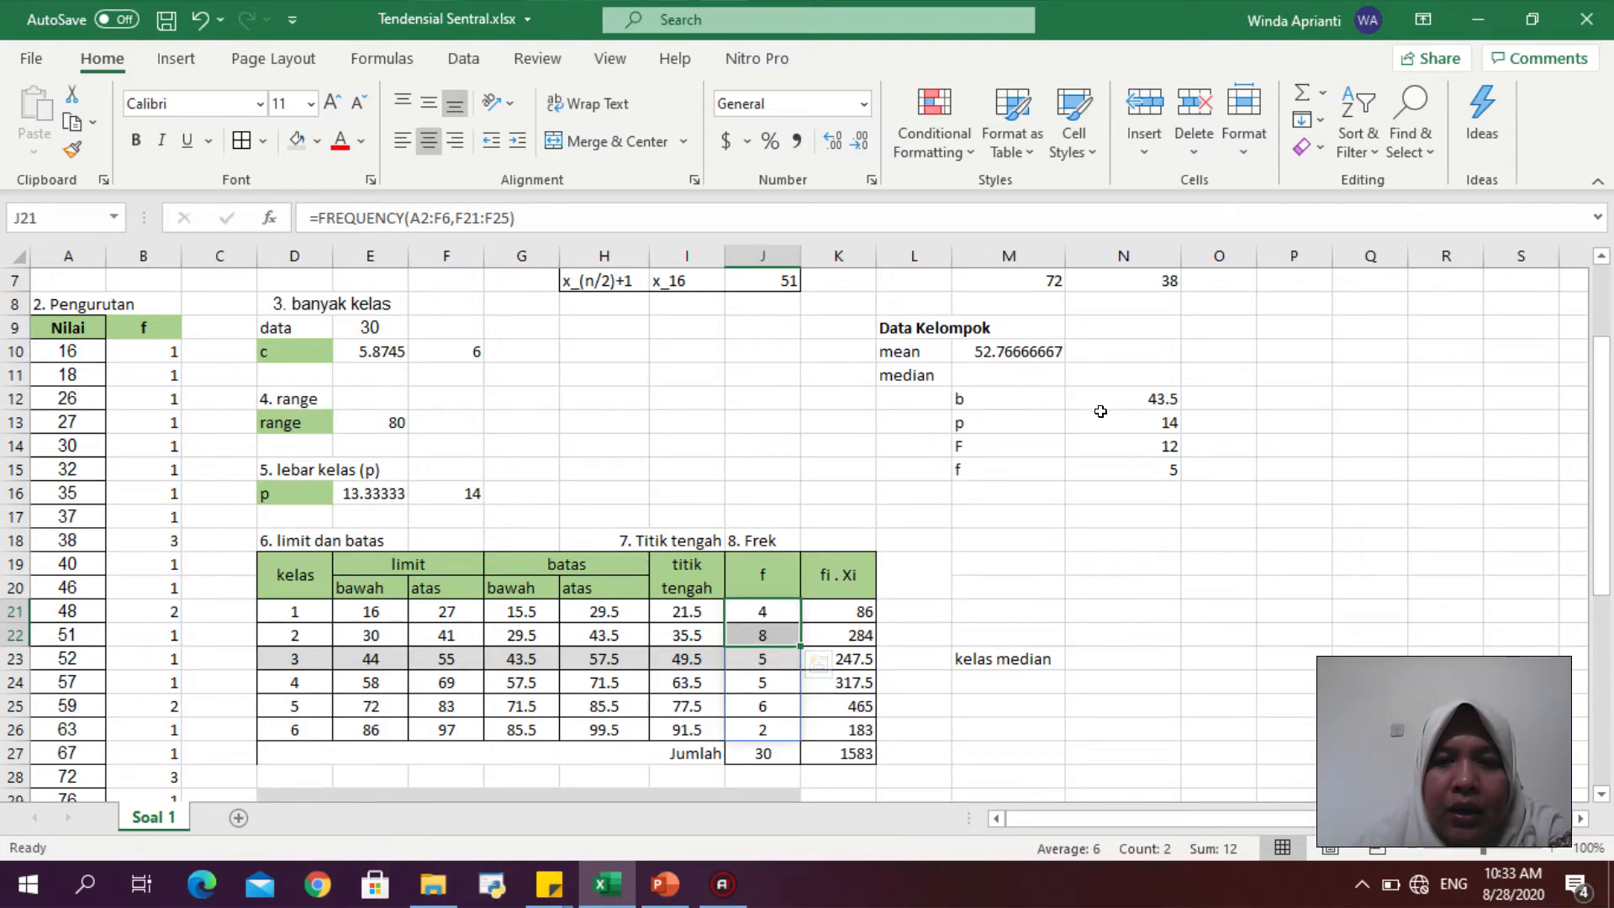
pyautogui.click(1132, 450)
pyautogui.click(1135, 465)
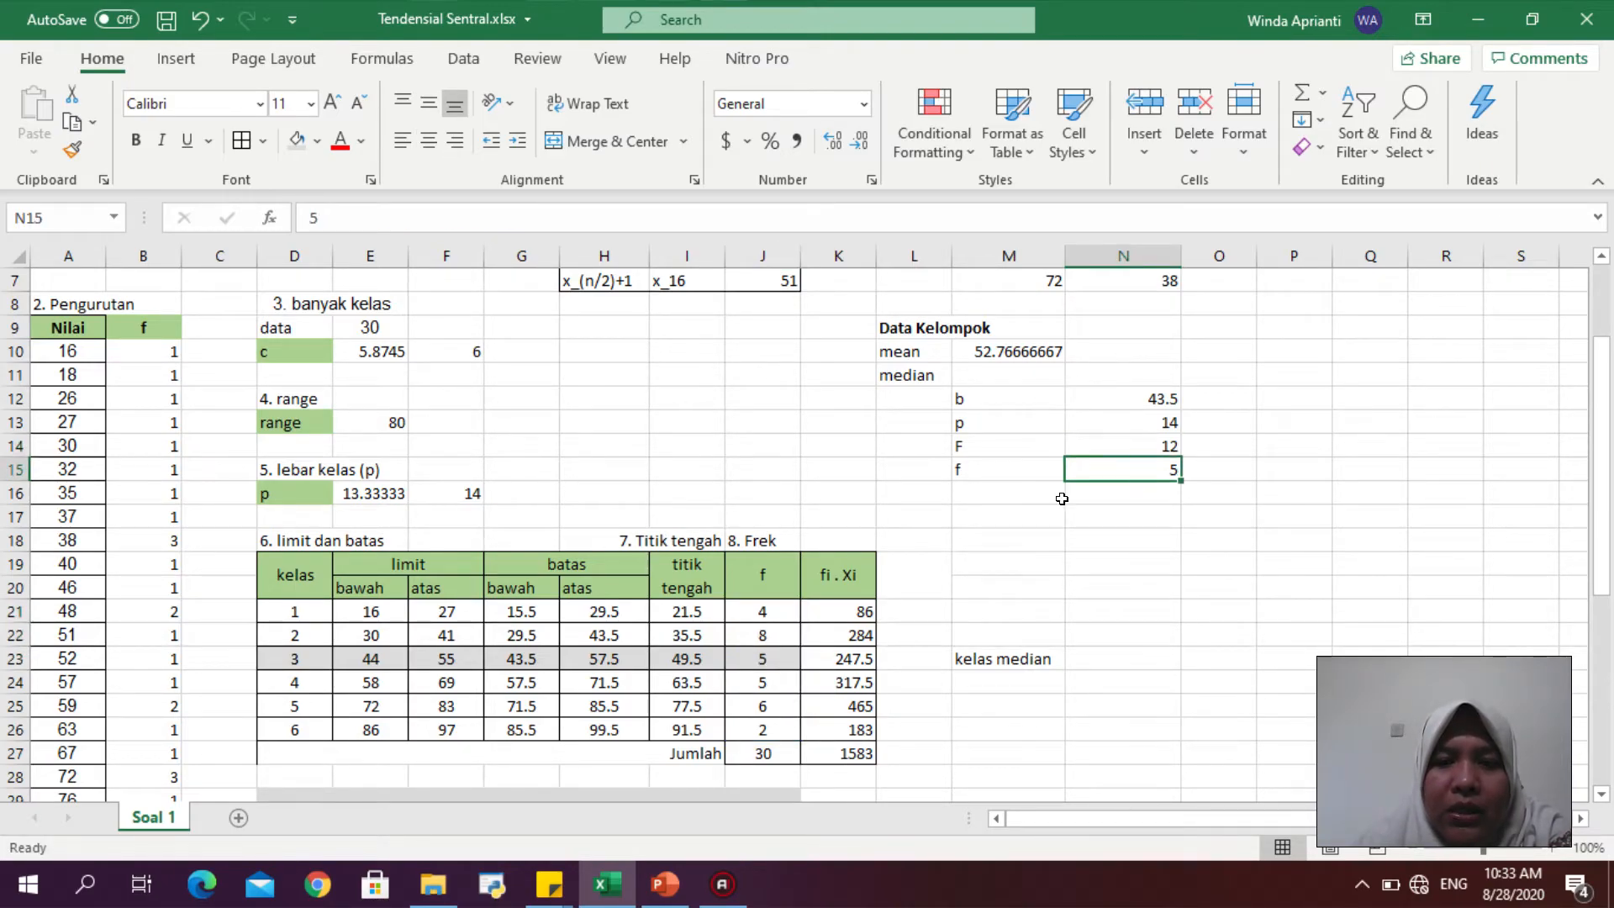
# - Enter the grouped median formula =N12+(N13*(15-N14)/N15) in M11, checking the median formula slide midway
pyautogui.click(993, 376)
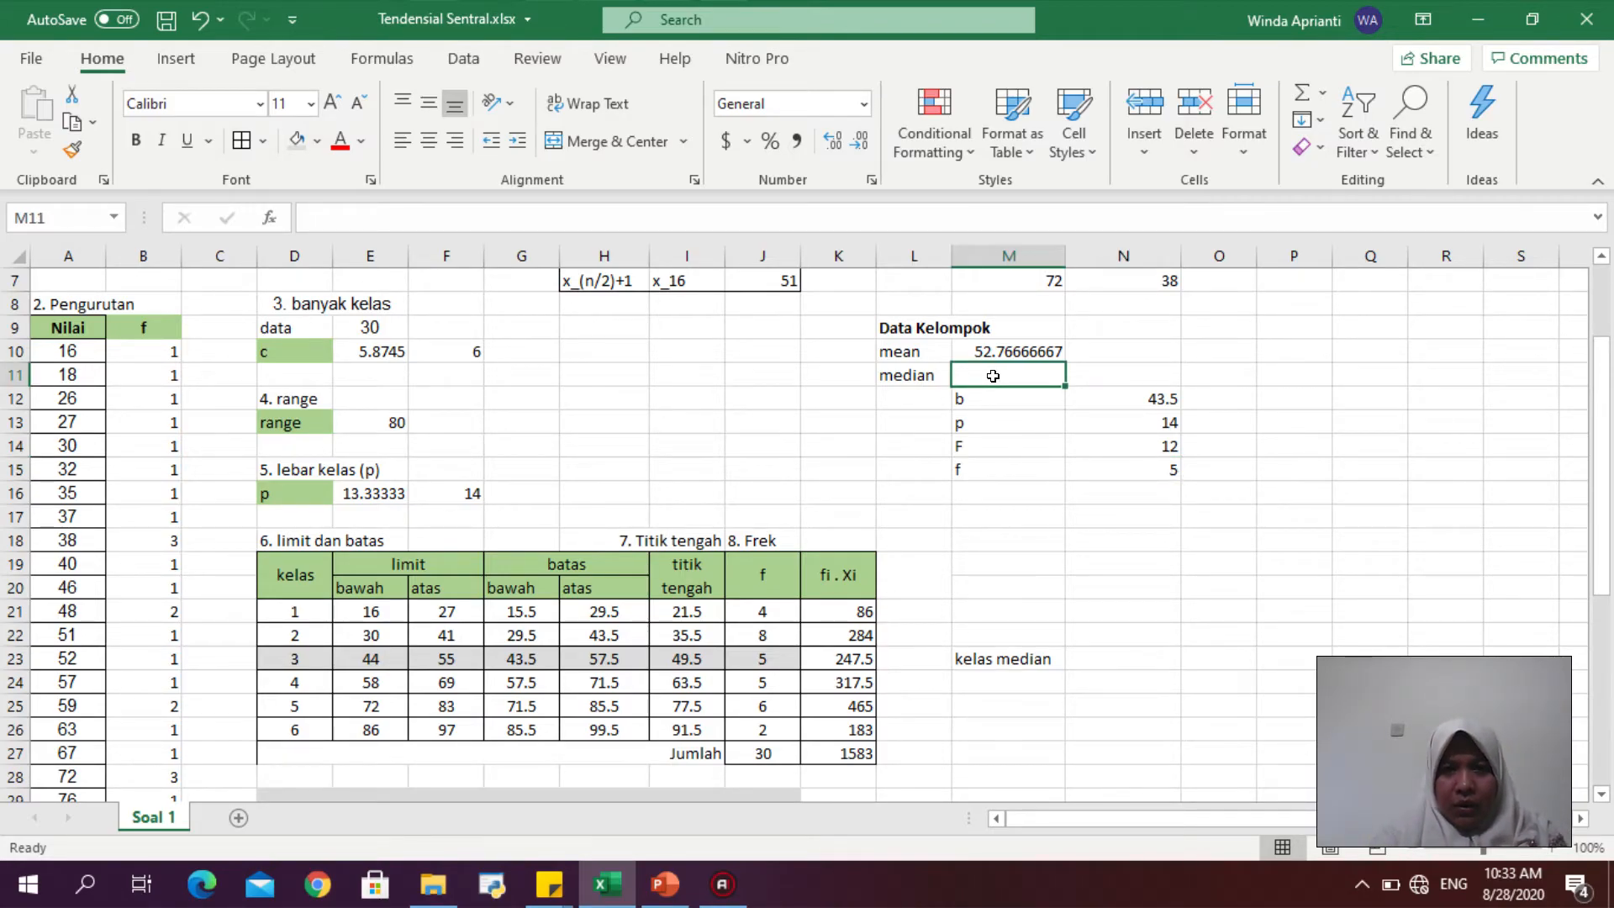
pyautogui.write('=')
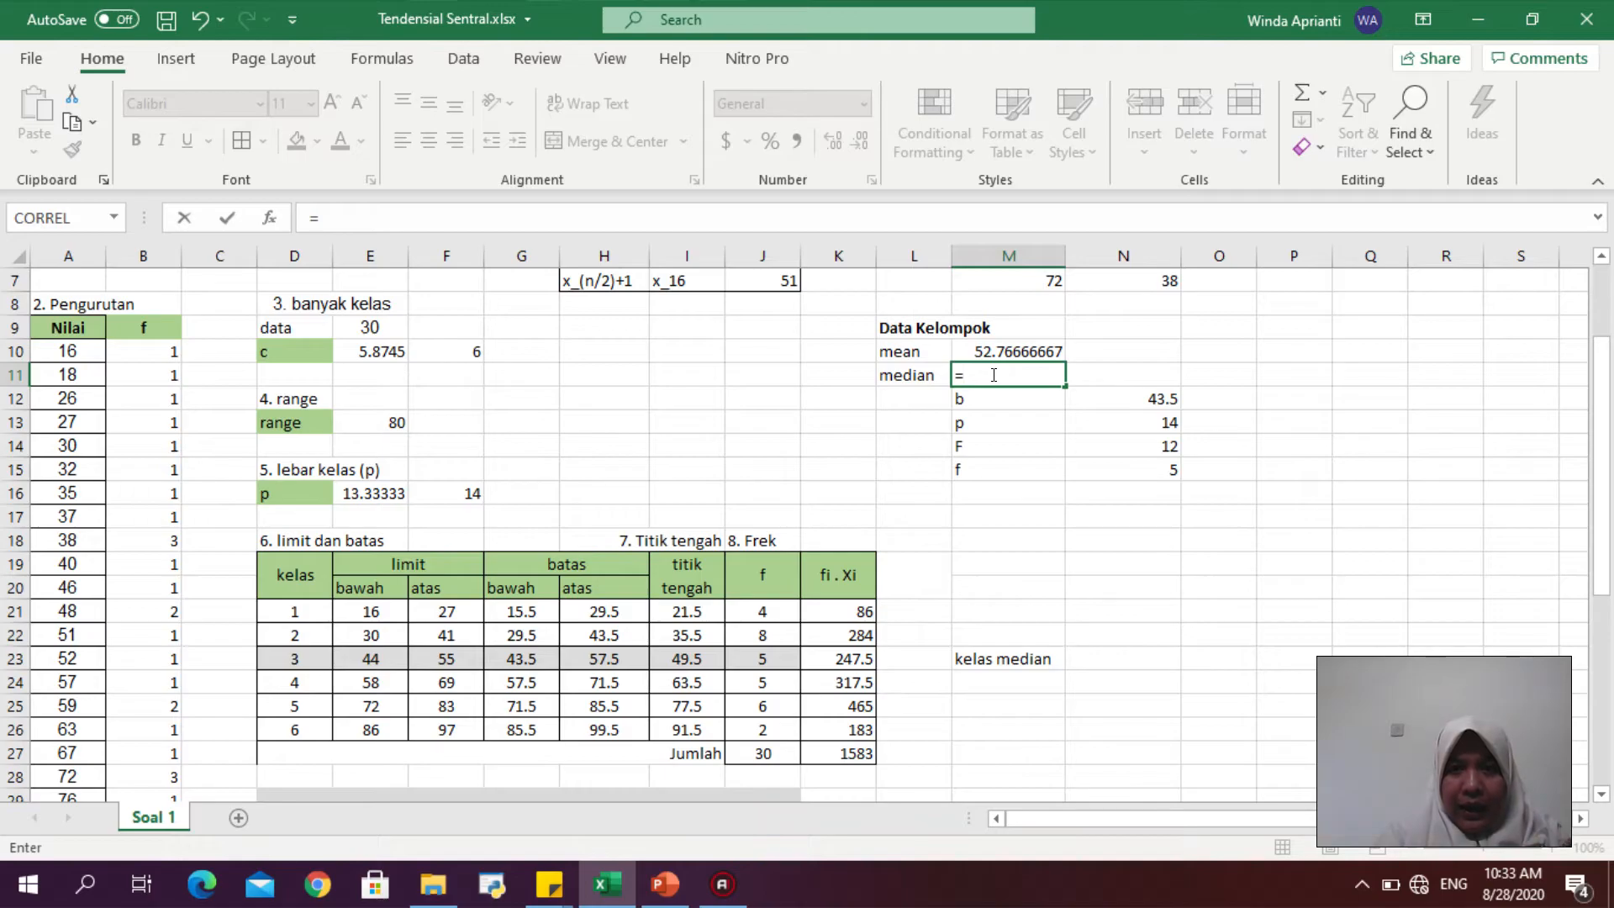
pyautogui.click(1140, 392)
pyautogui.write('+')
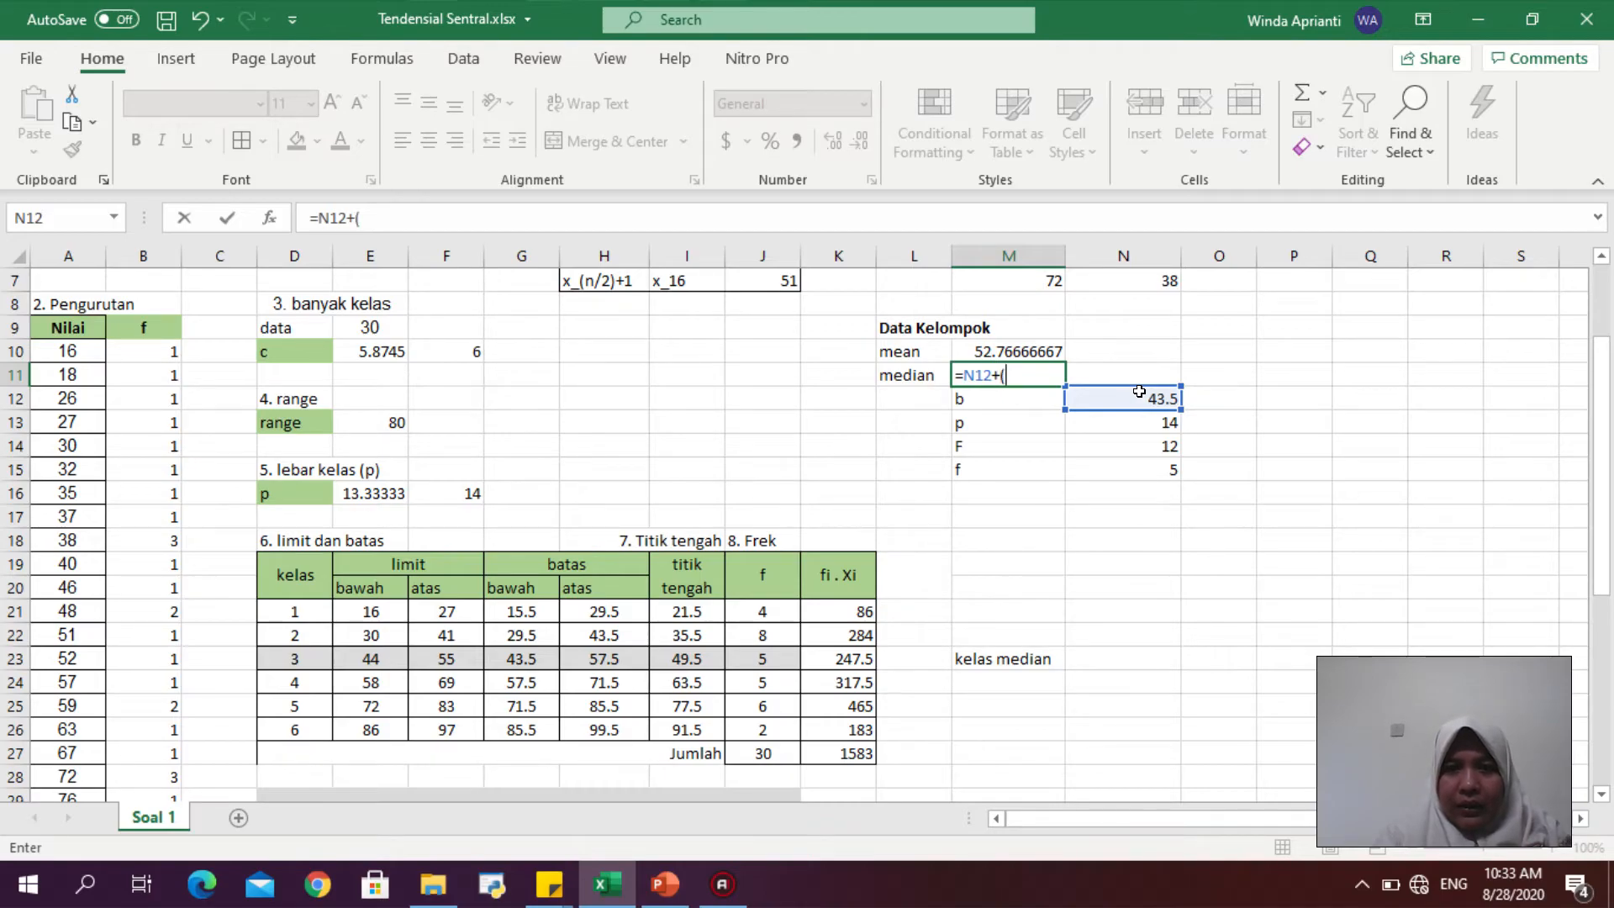
pyautogui.write('(')
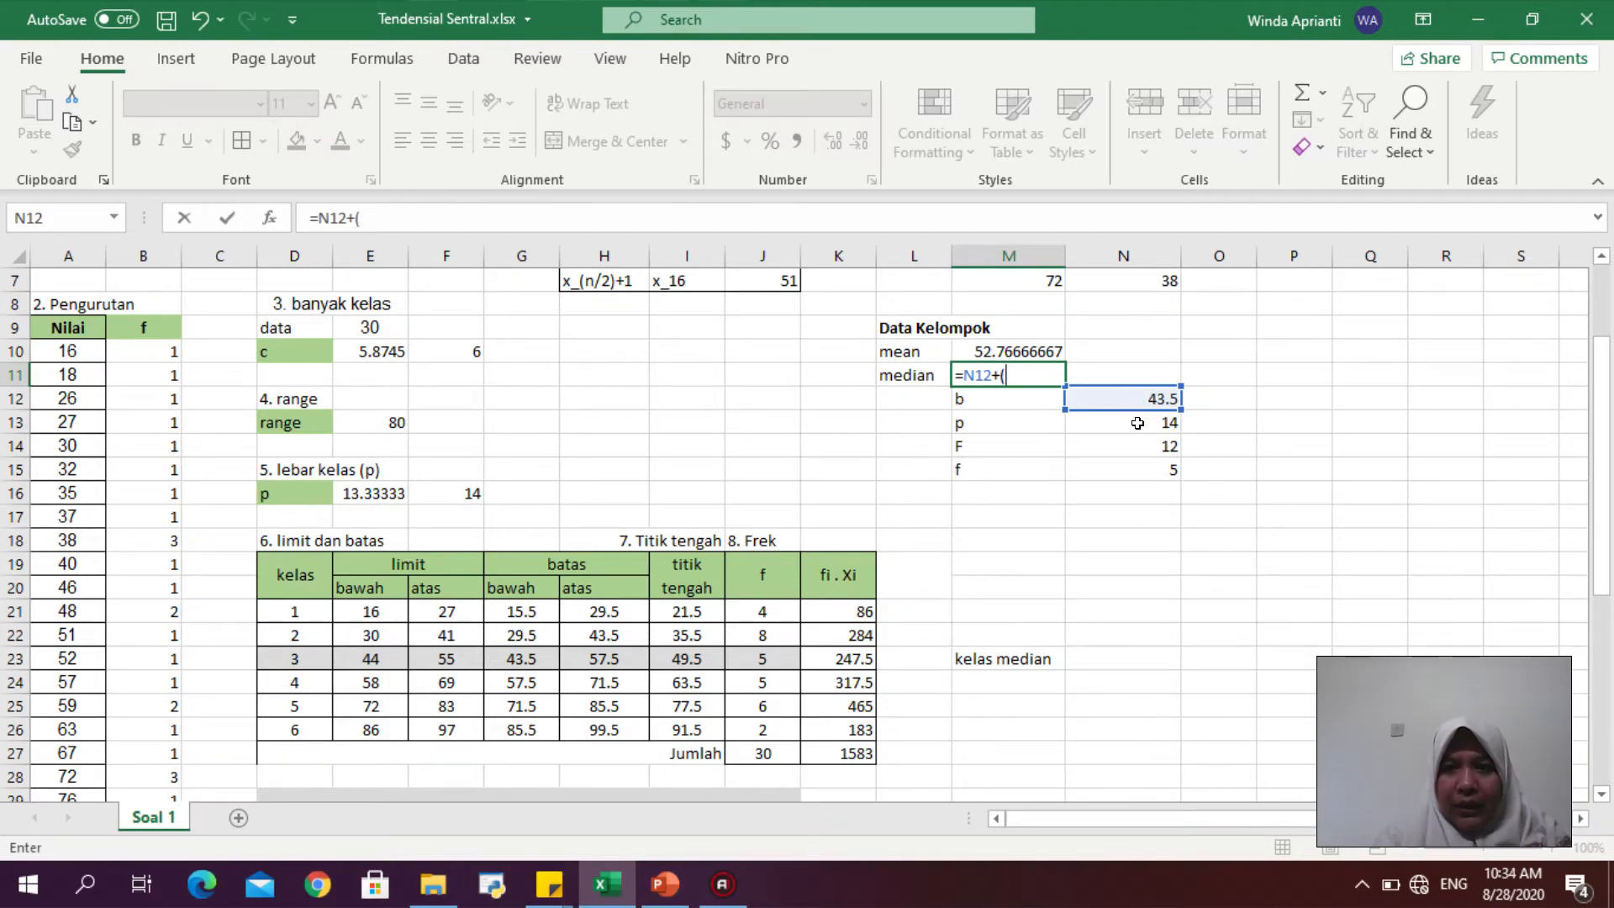
pyautogui.click(1138, 424)
pyautogui.write('*(')
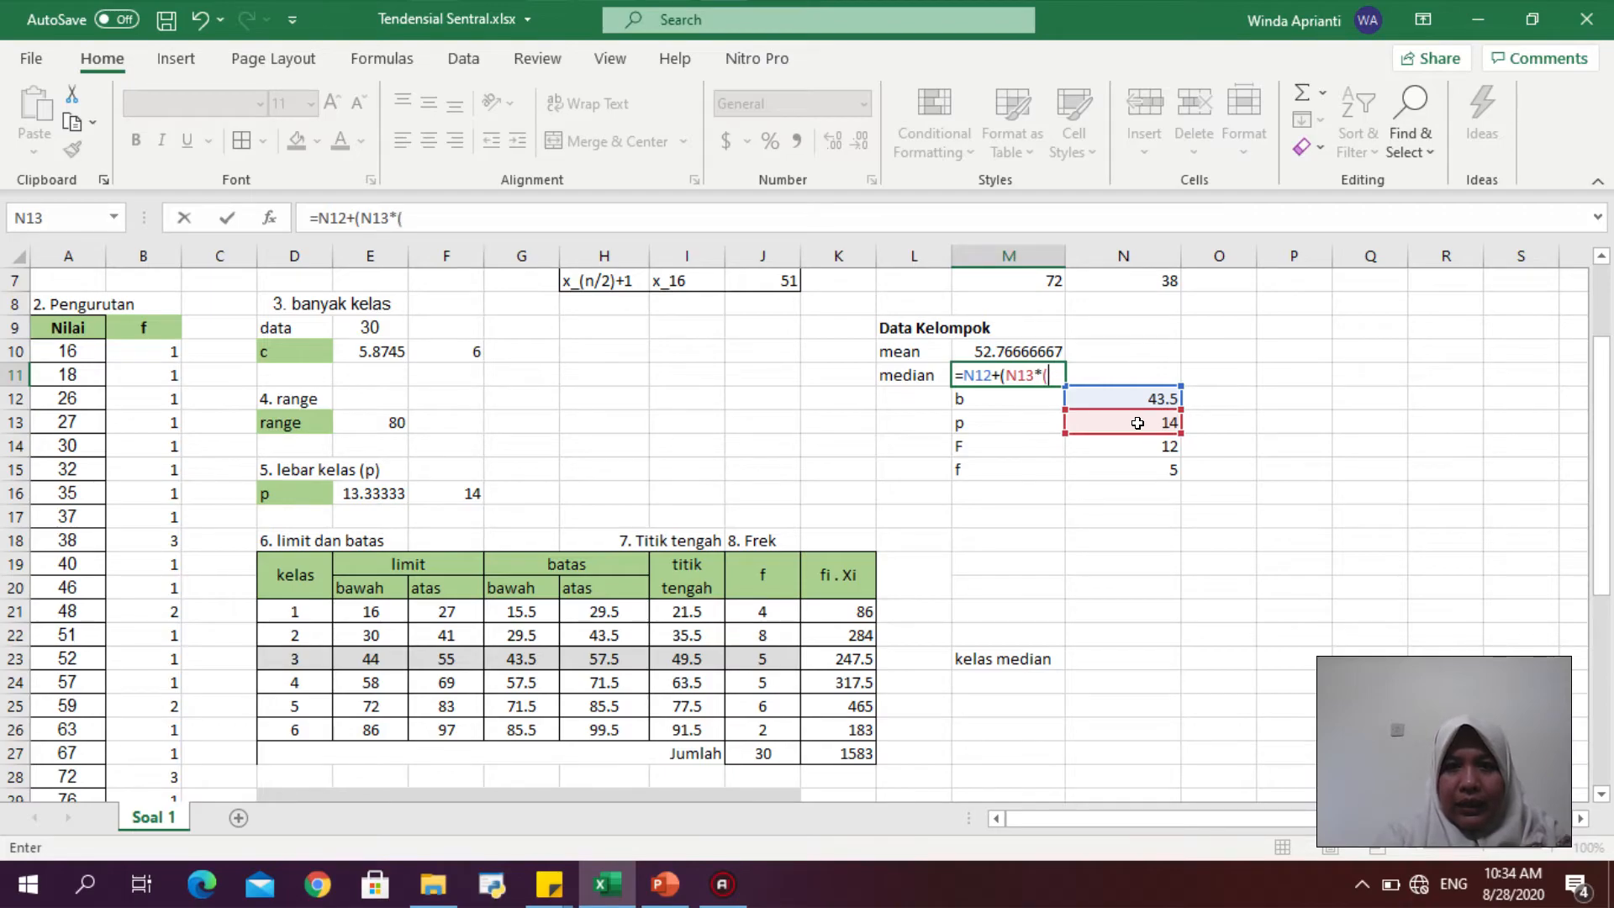
pyautogui.click(664, 883)
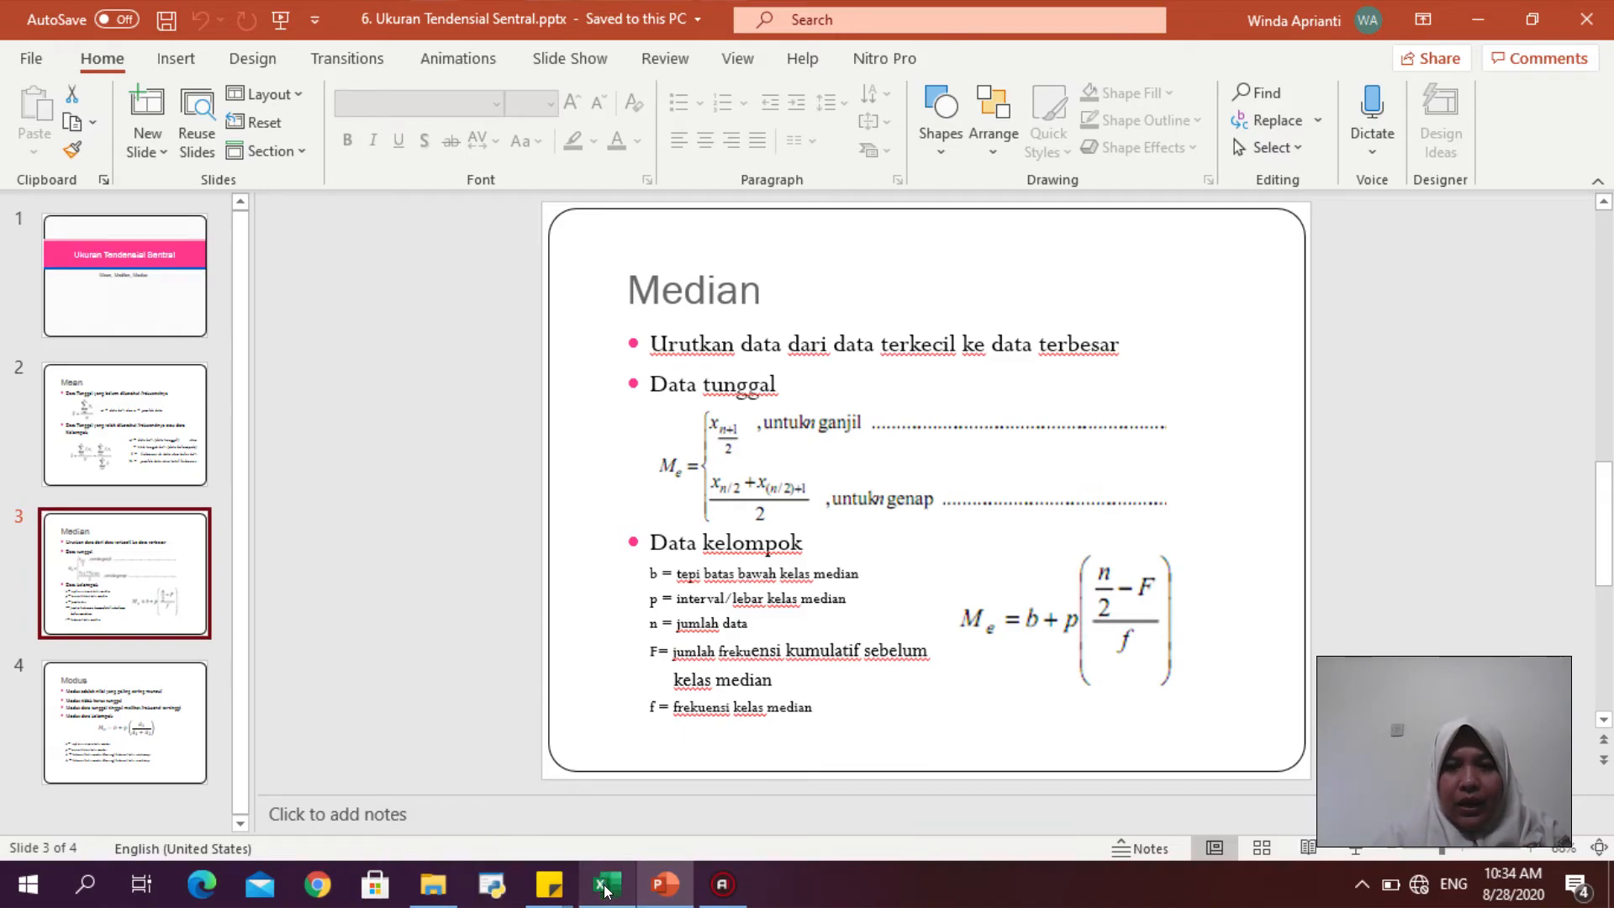
pyautogui.moveTo(605, 893)
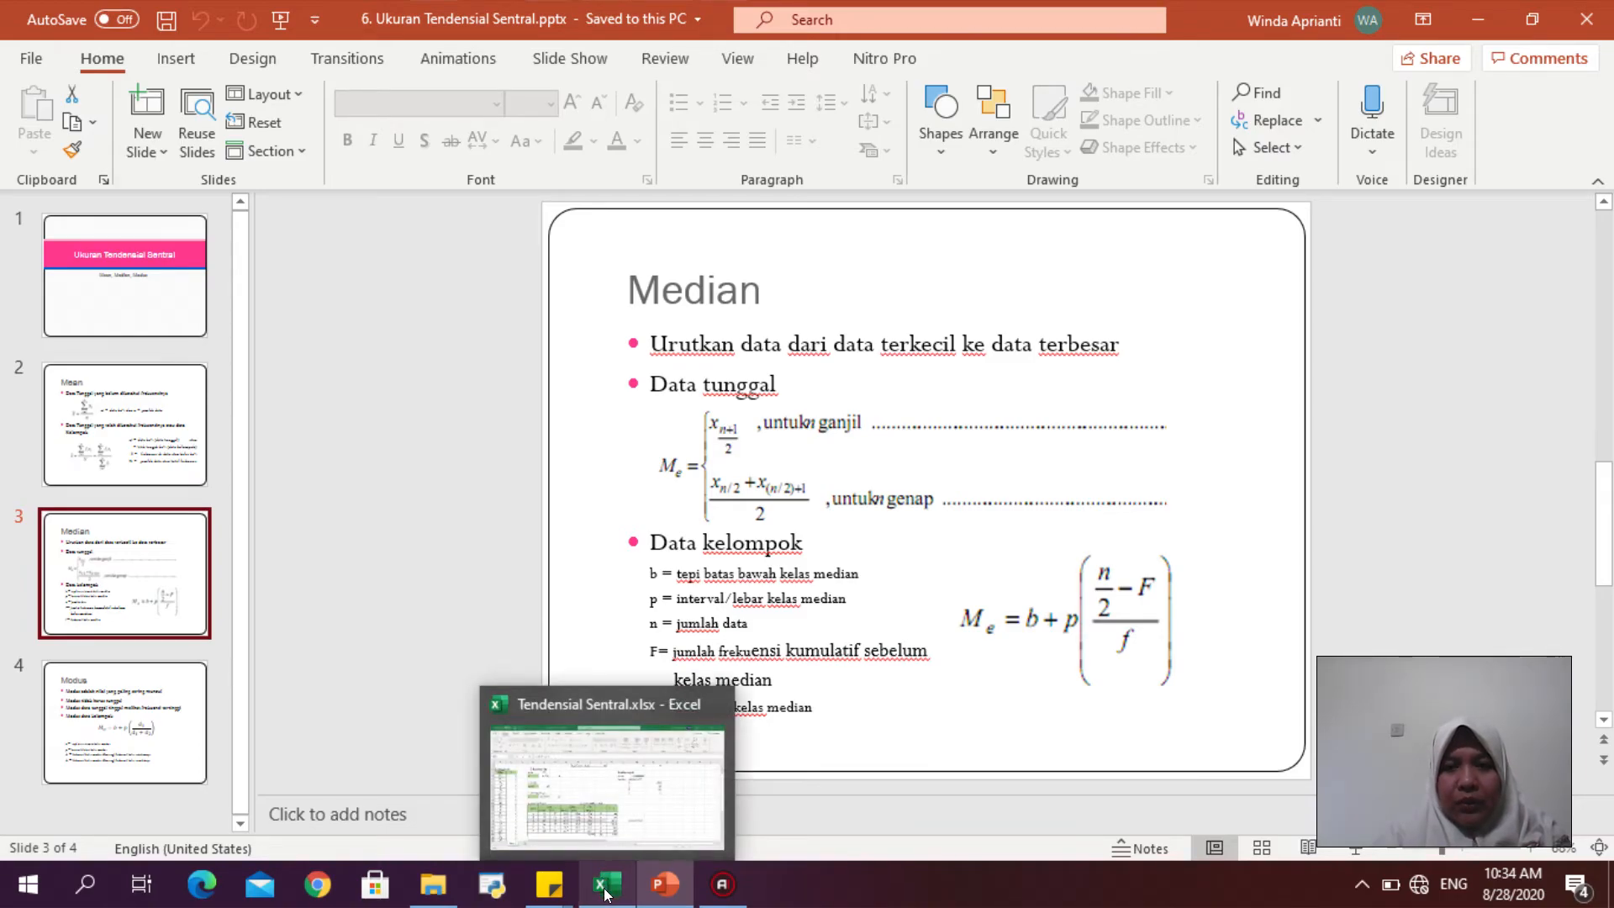
pyautogui.click(605, 887)
pyautogui.write('15-')
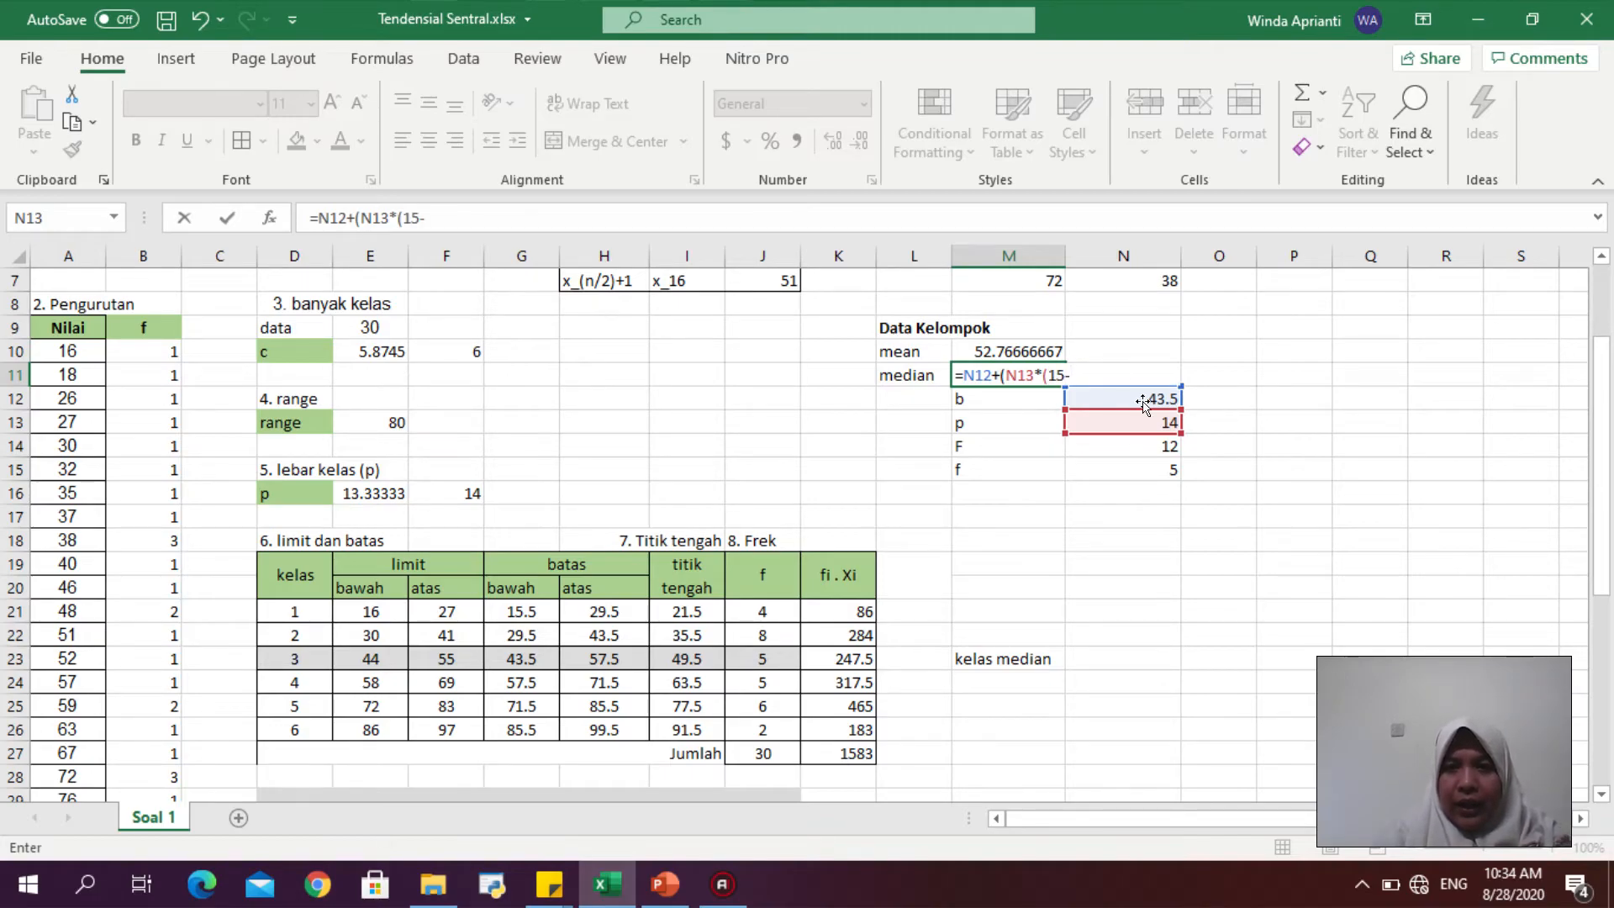
pyautogui.click(1145, 443)
pyautogui.write(')')
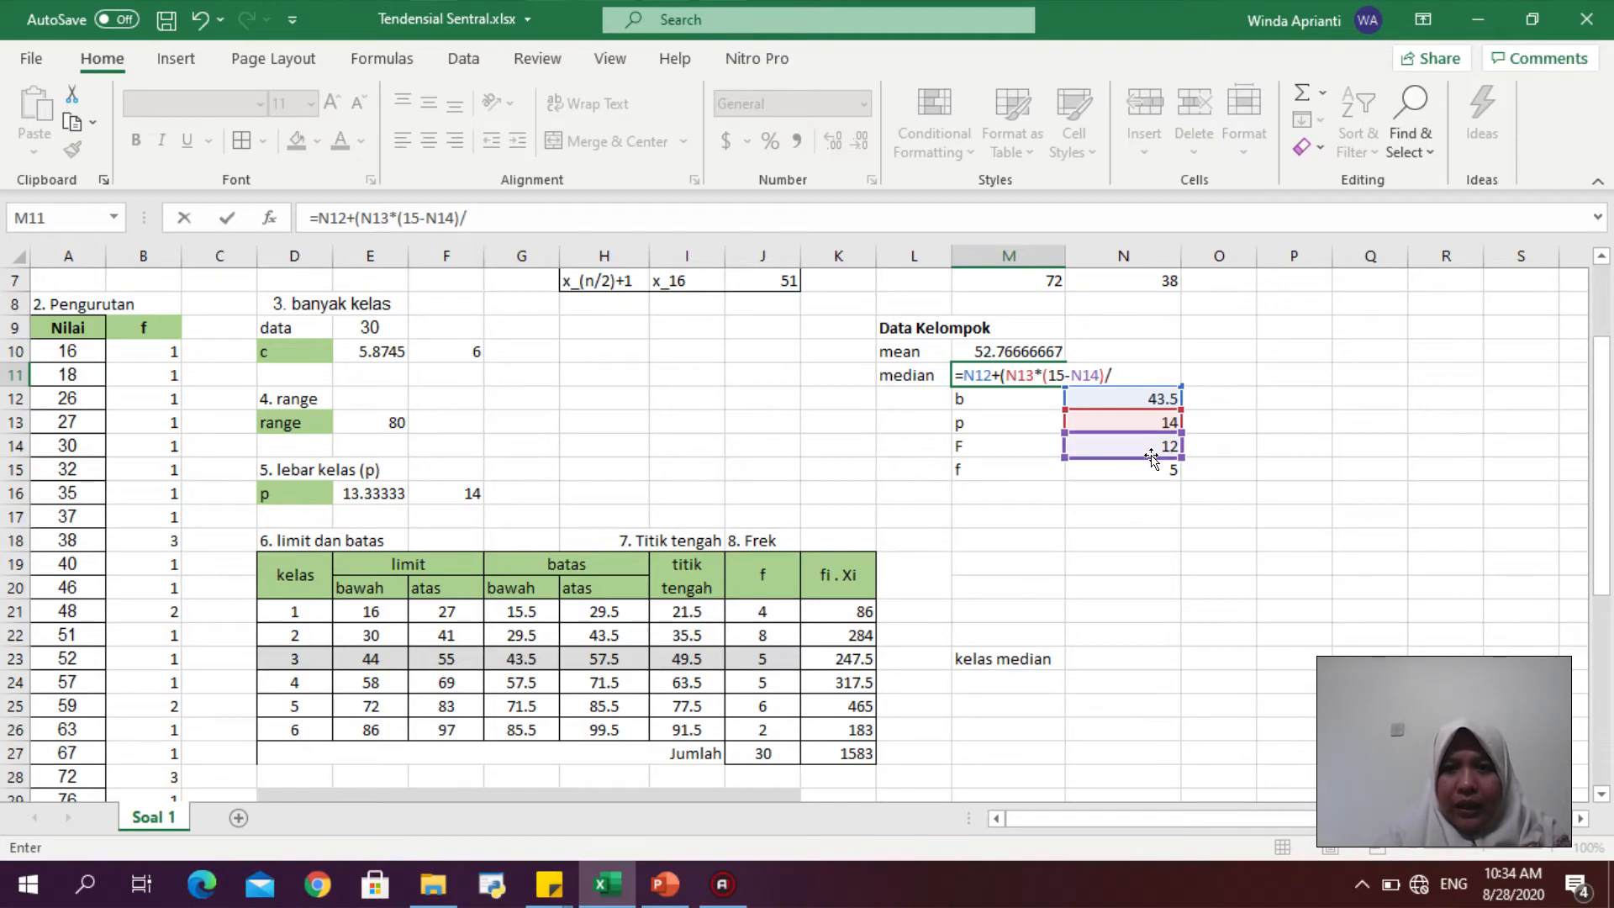
pyautogui.write('/')
pyautogui.click(1157, 463)
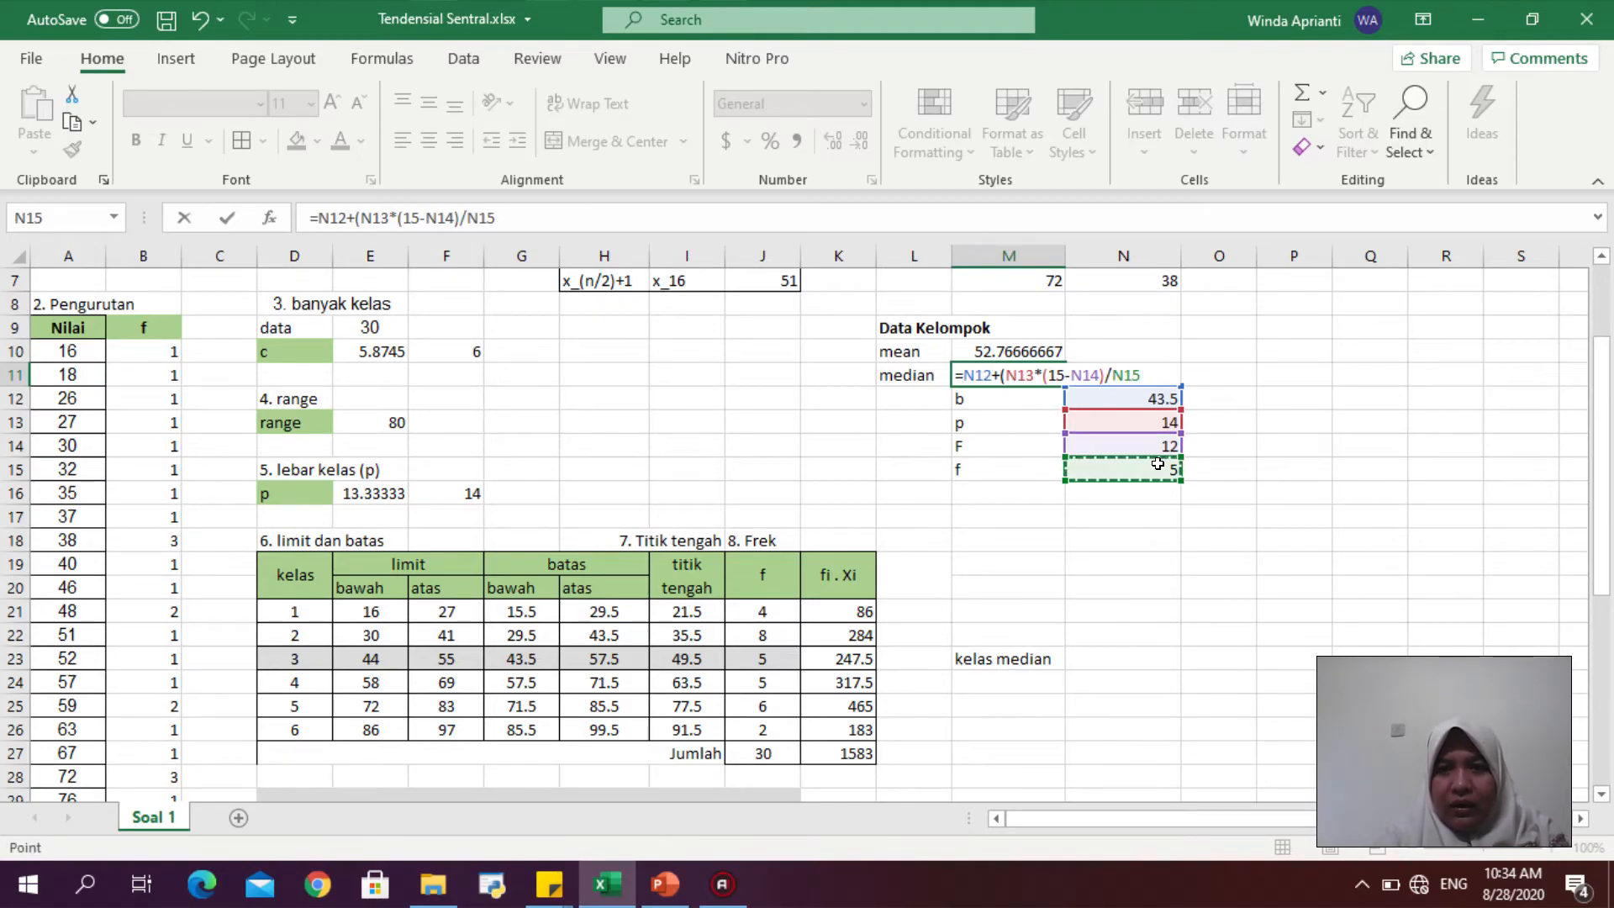
pyautogui.write(')')
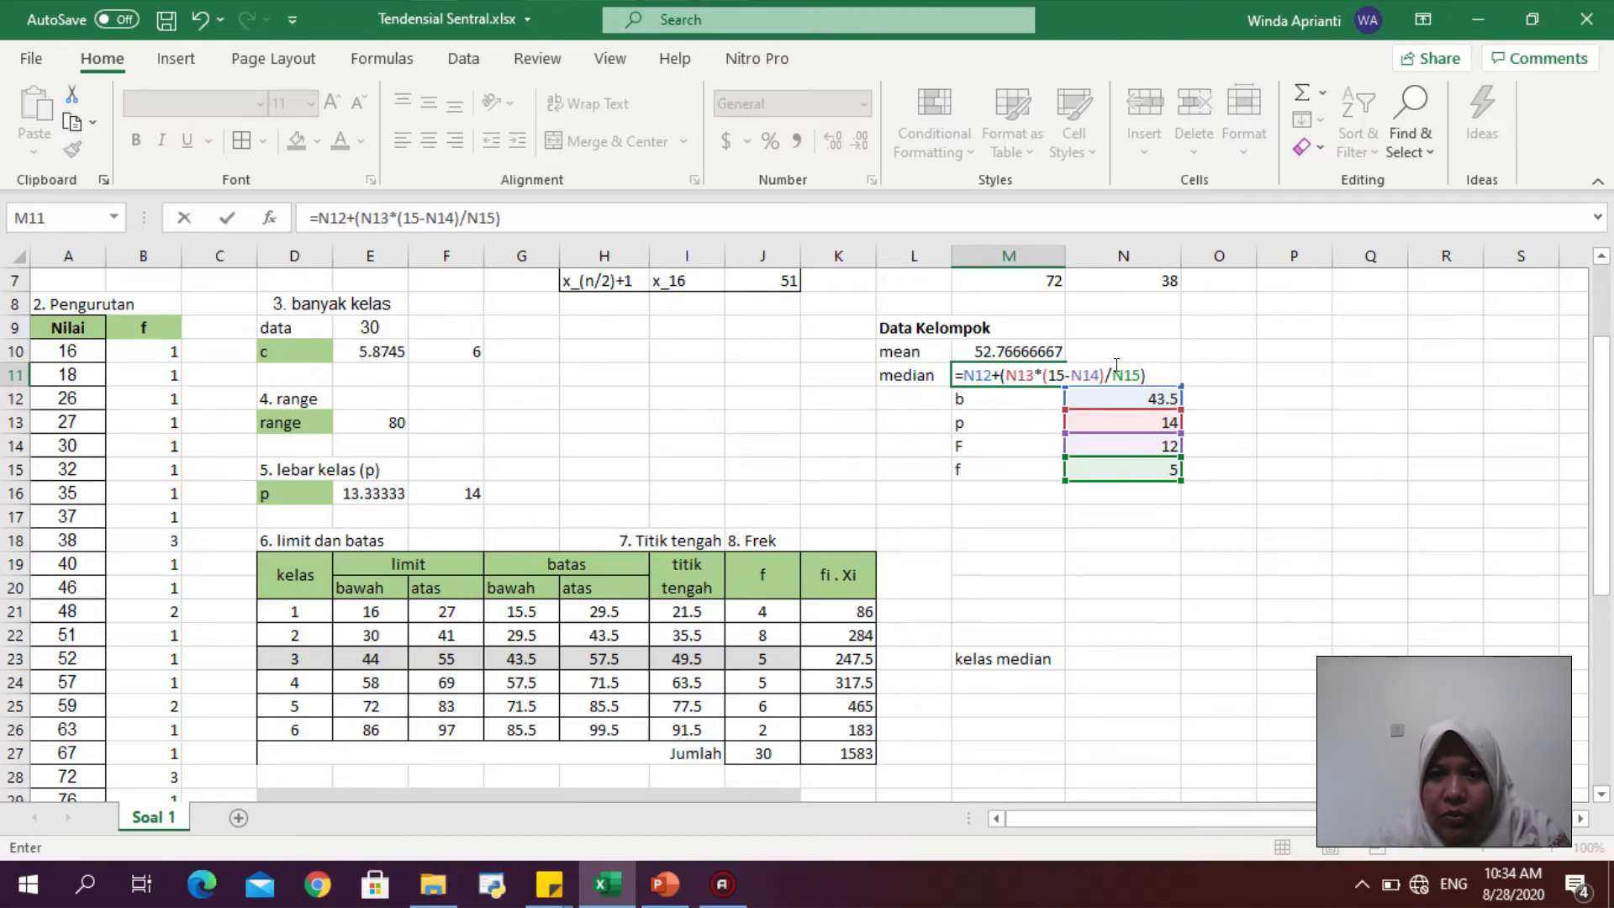
pyautogui.press('Return')
pyautogui.click(1046, 376)
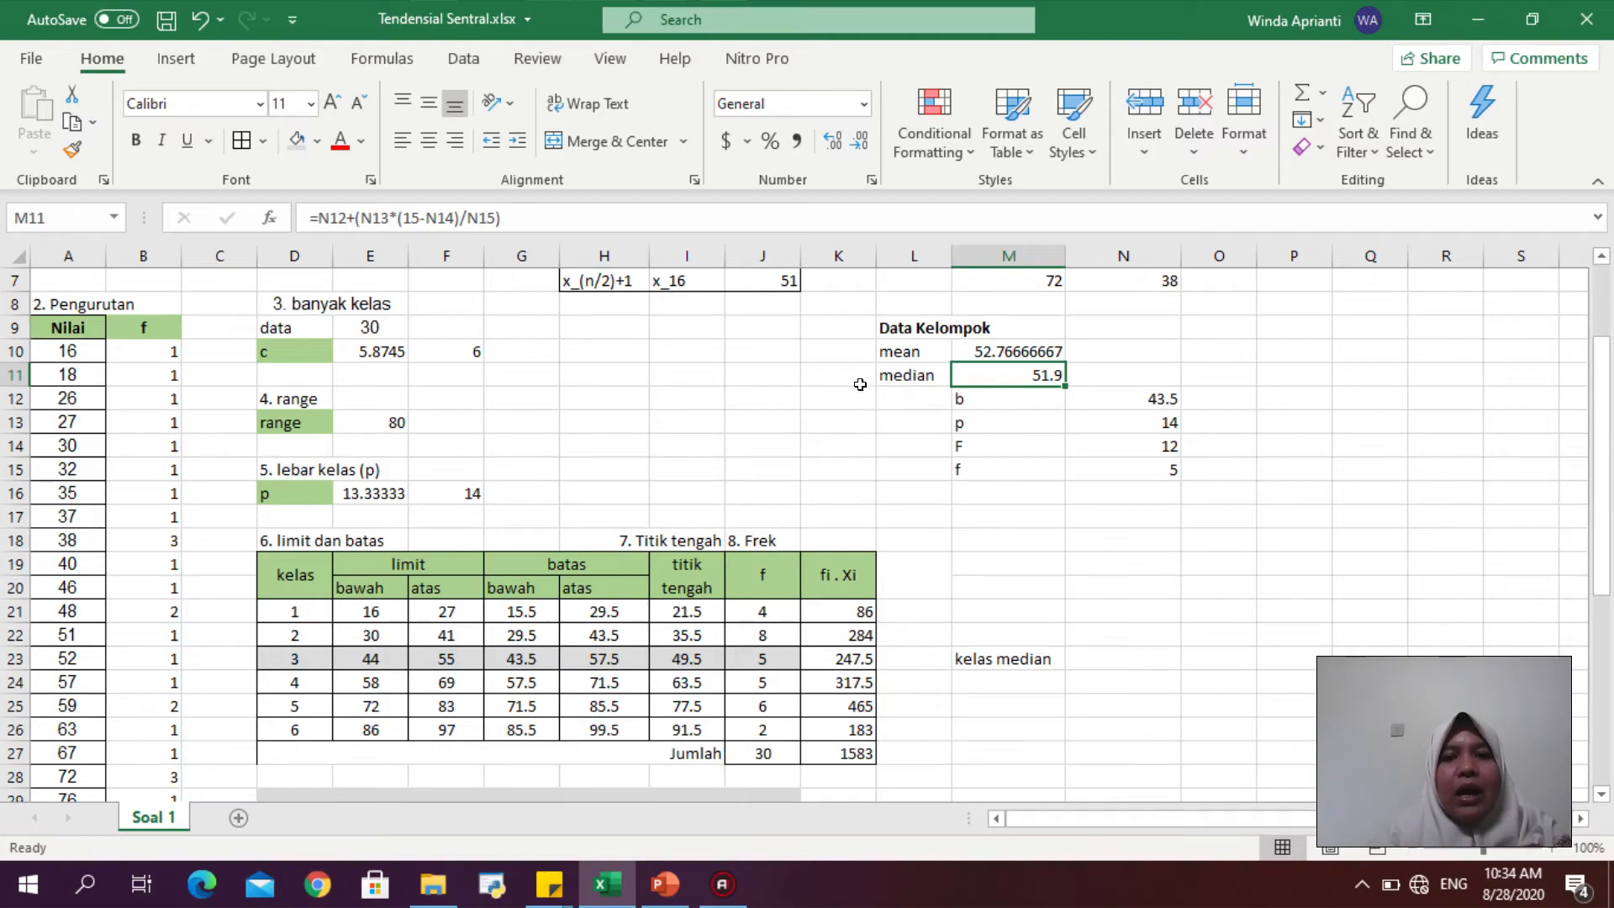
# - Insert a blank column at column L, shifting the grouped-data block one column right
pyautogui.click(919, 490)
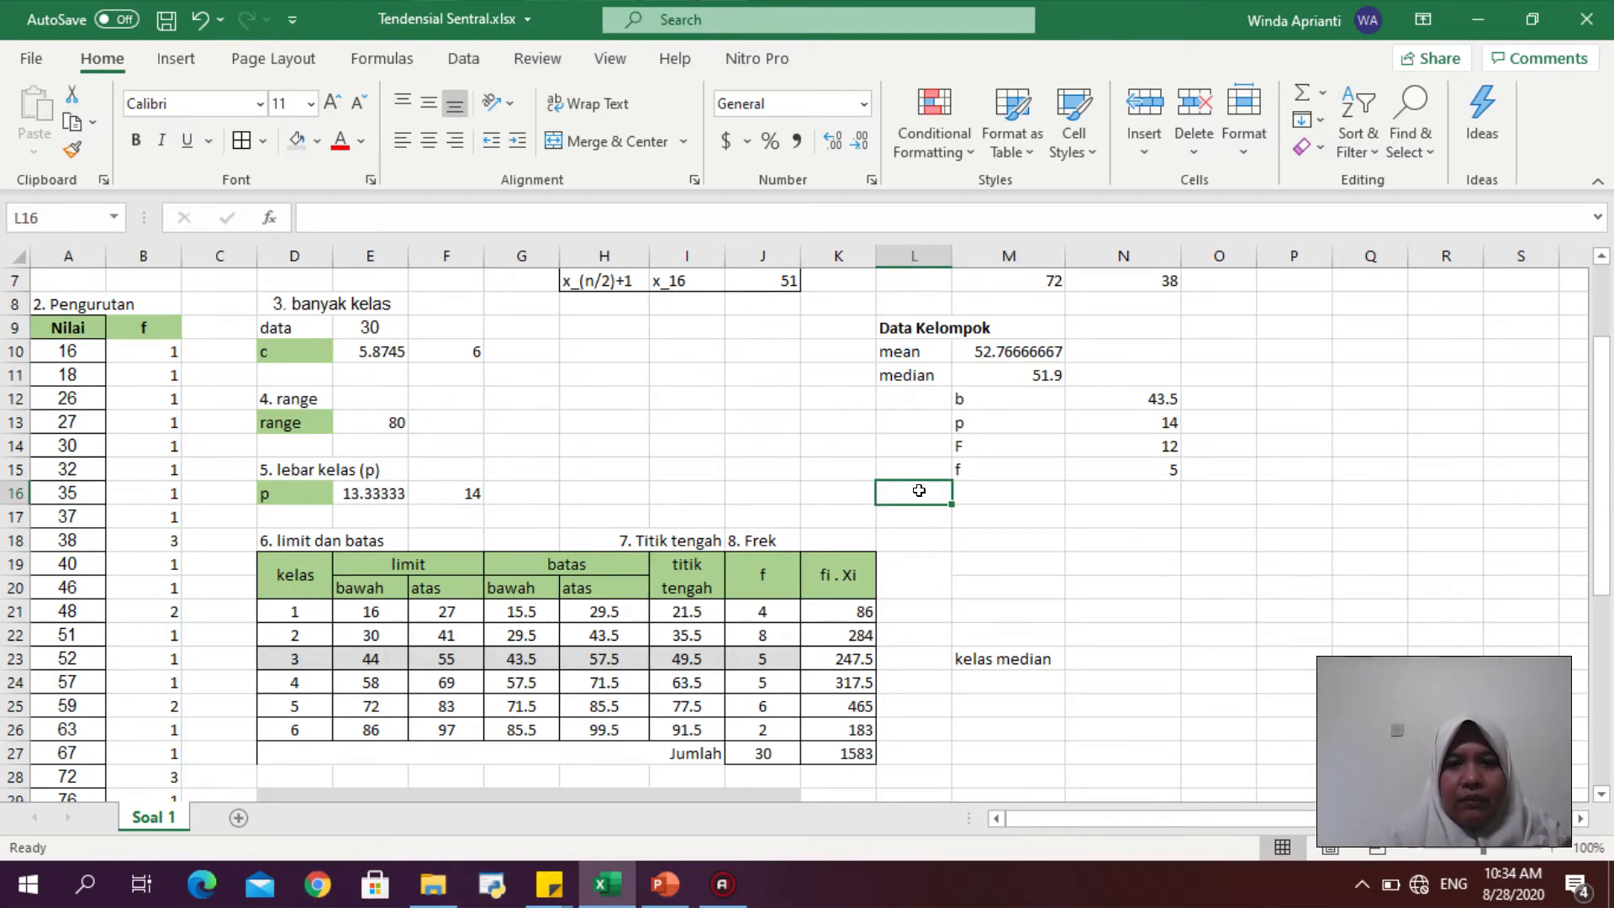
pyautogui.click(935, 255)
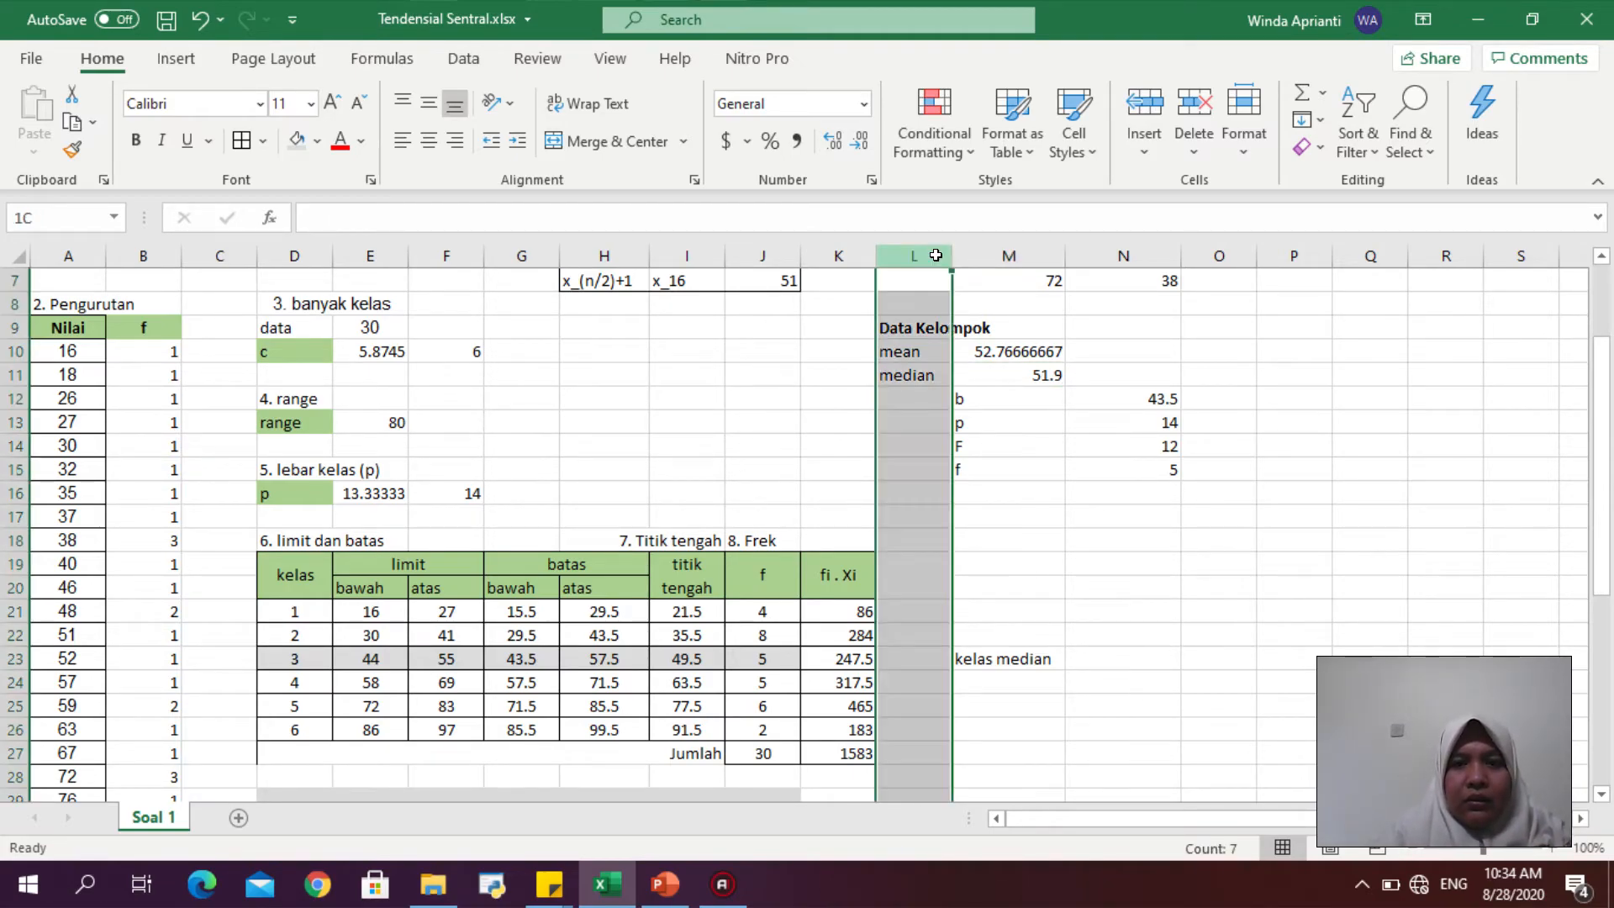
pyautogui.rightClick(938, 257)
pyautogui.click(1003, 454)
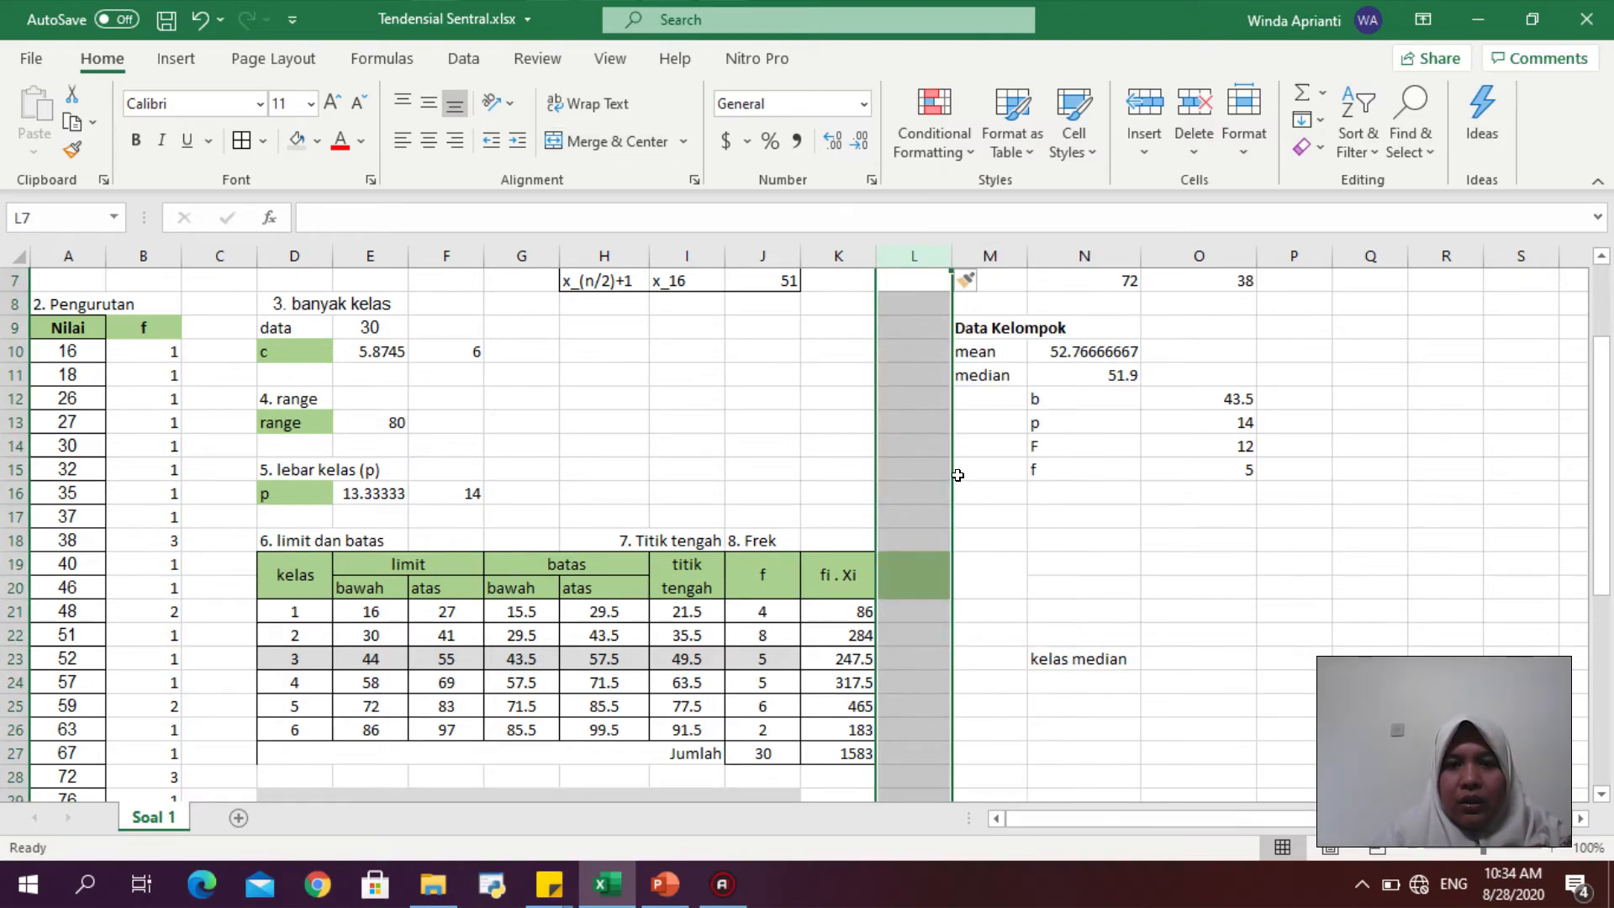
# - Add the label modus in M16 and make the mean, median and modus labels bold
pyautogui.click(968, 489)
pyautogui.write('modus')
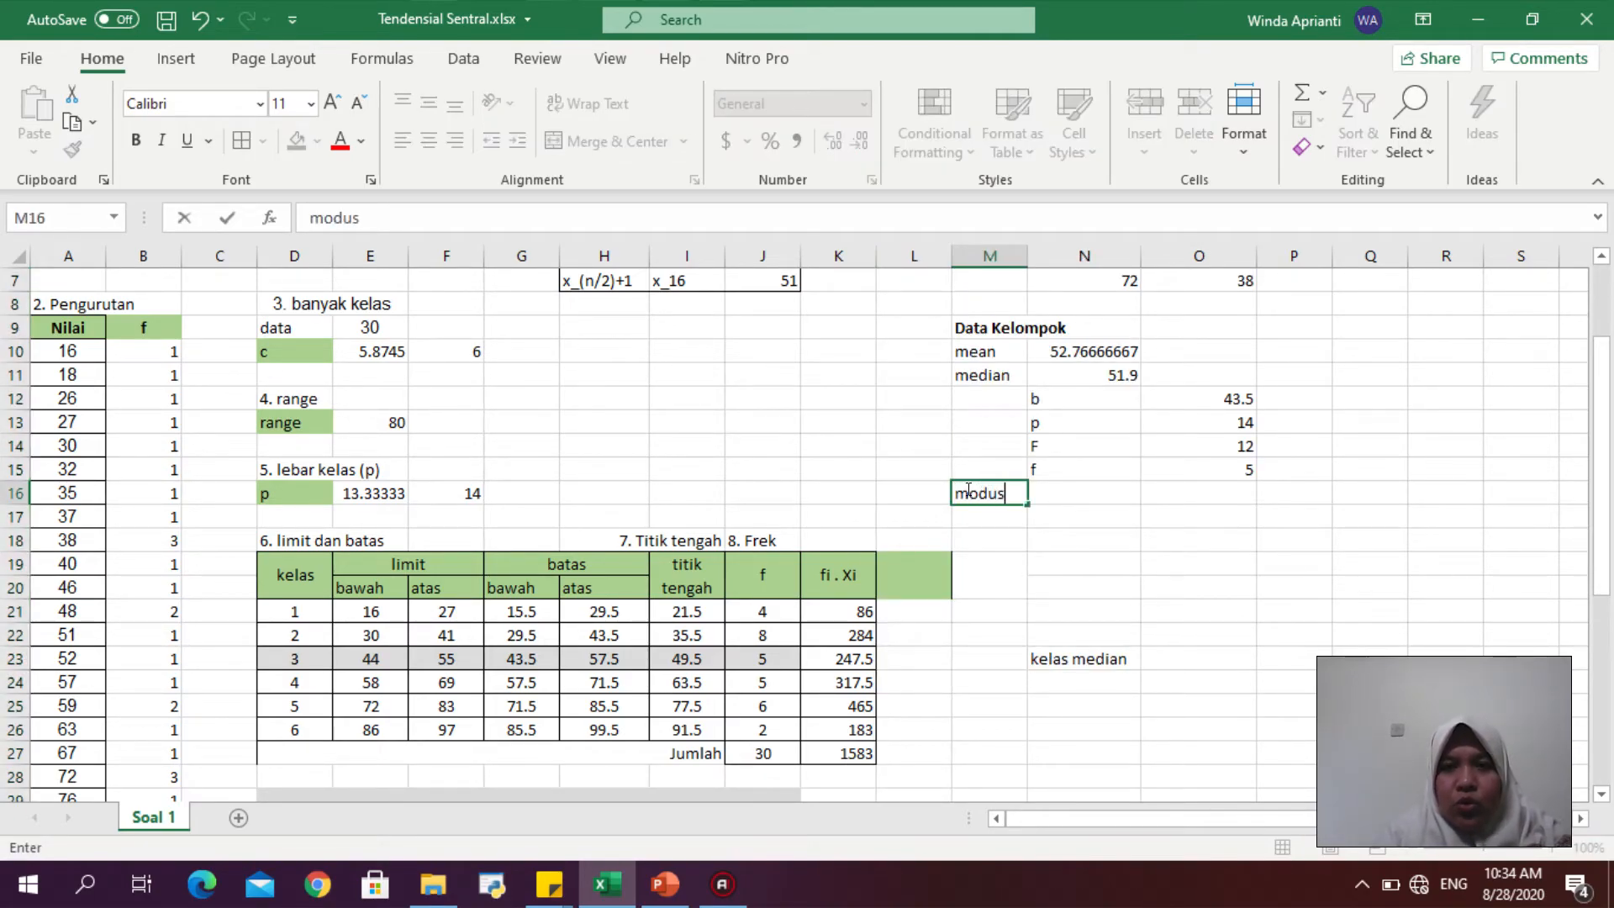
pyautogui.press('Return')
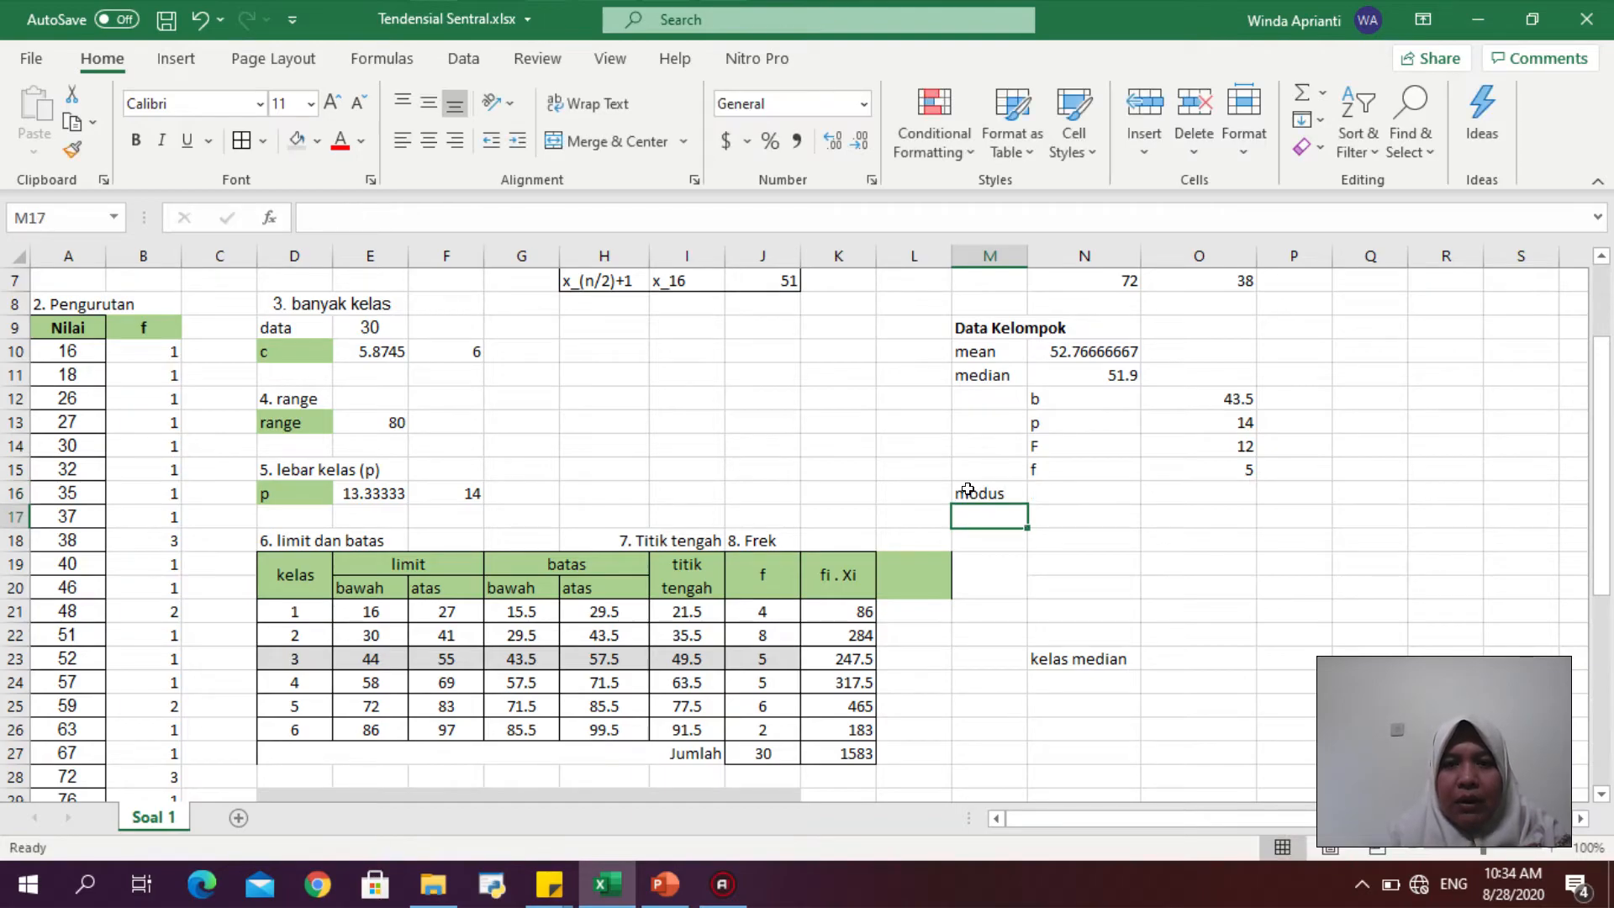
pyautogui.click(1020, 356)
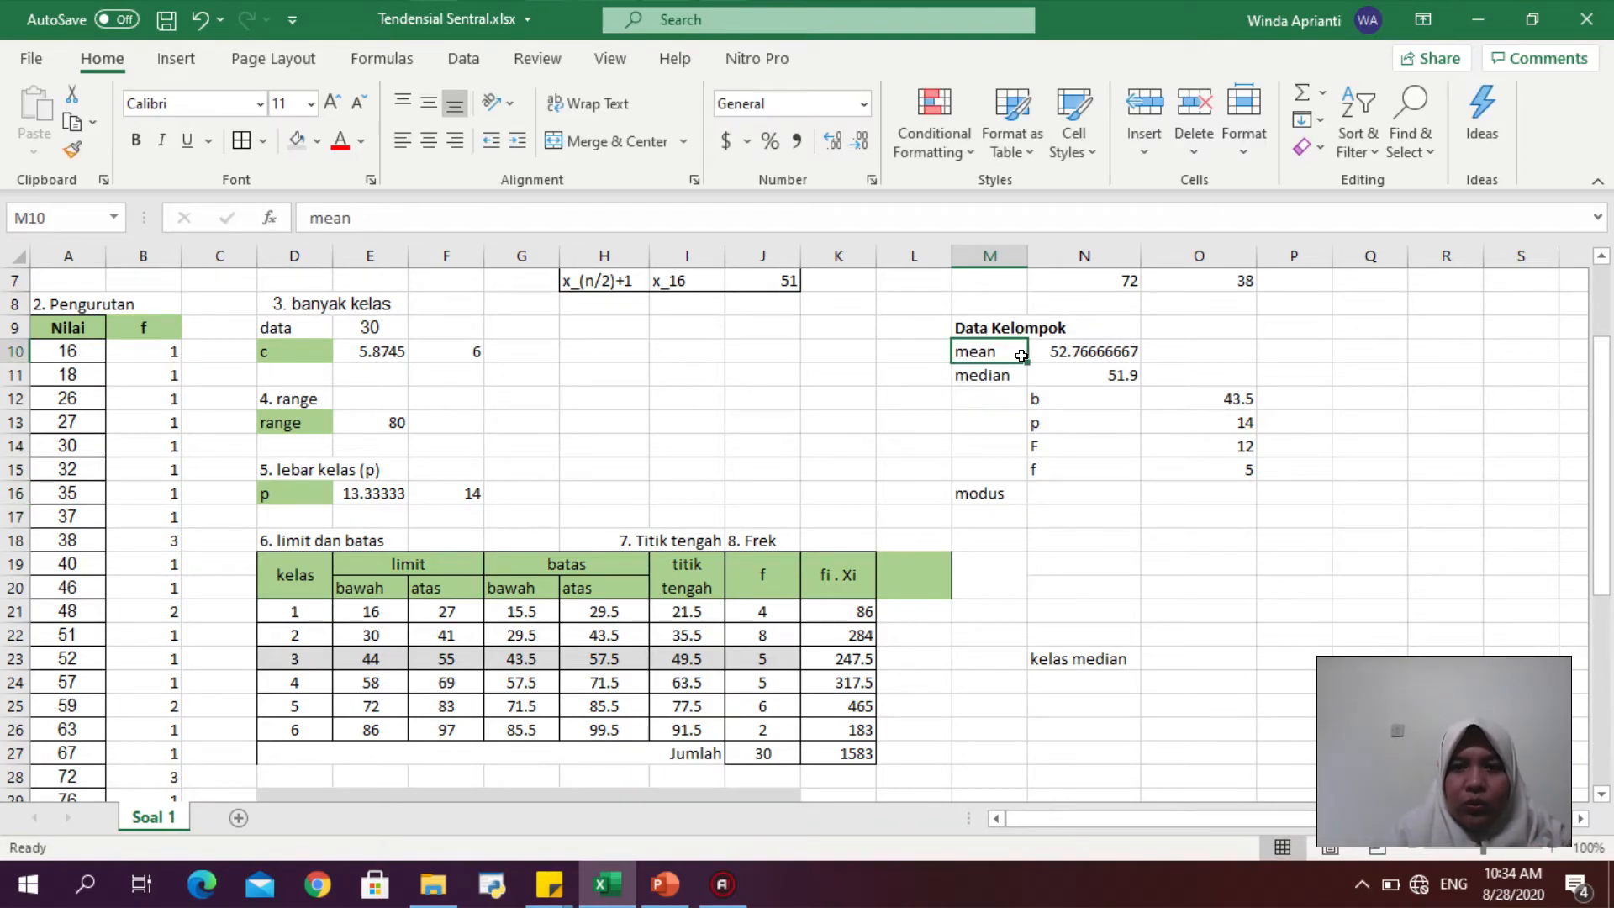
pyautogui.moveTo(1020, 356); pyautogui.dragTo(1038, 370)
pyautogui.hotkey('ctrl', 'b')
pyautogui.click(992, 495)
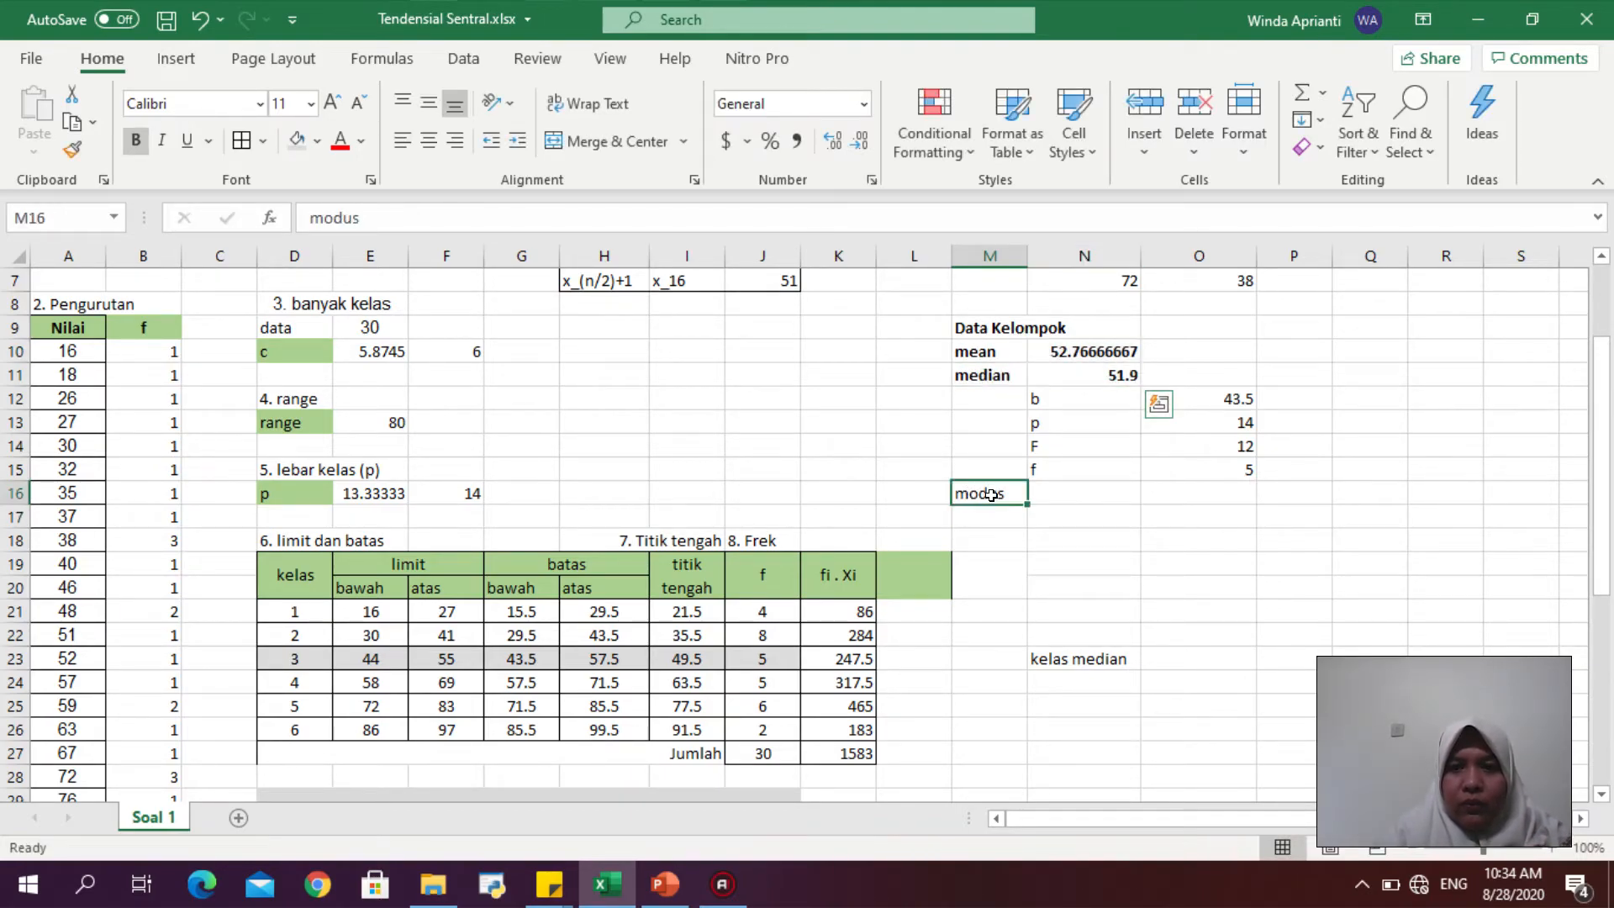
pyautogui.moveTo(992, 495); pyautogui.dragTo(1039, 494)
pyautogui.hotkey('ctrl', 'b')
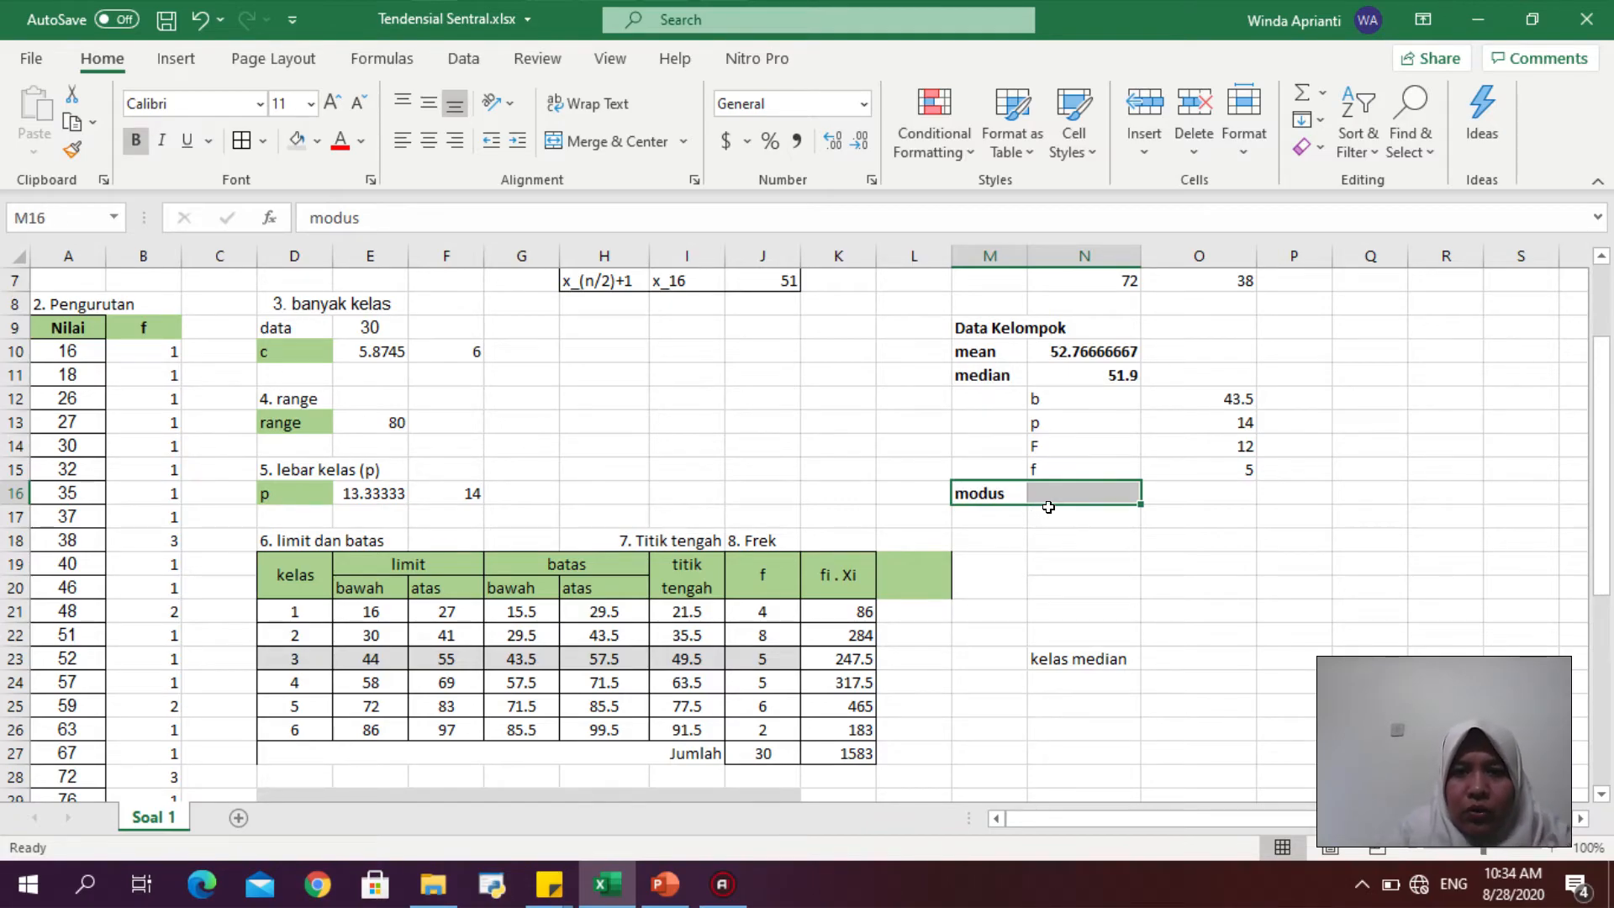
# - Enter the modus parameter labels b, p, d1 and d2 in N17 to N20
pyautogui.click(1048, 506)
pyautogui.write('b')
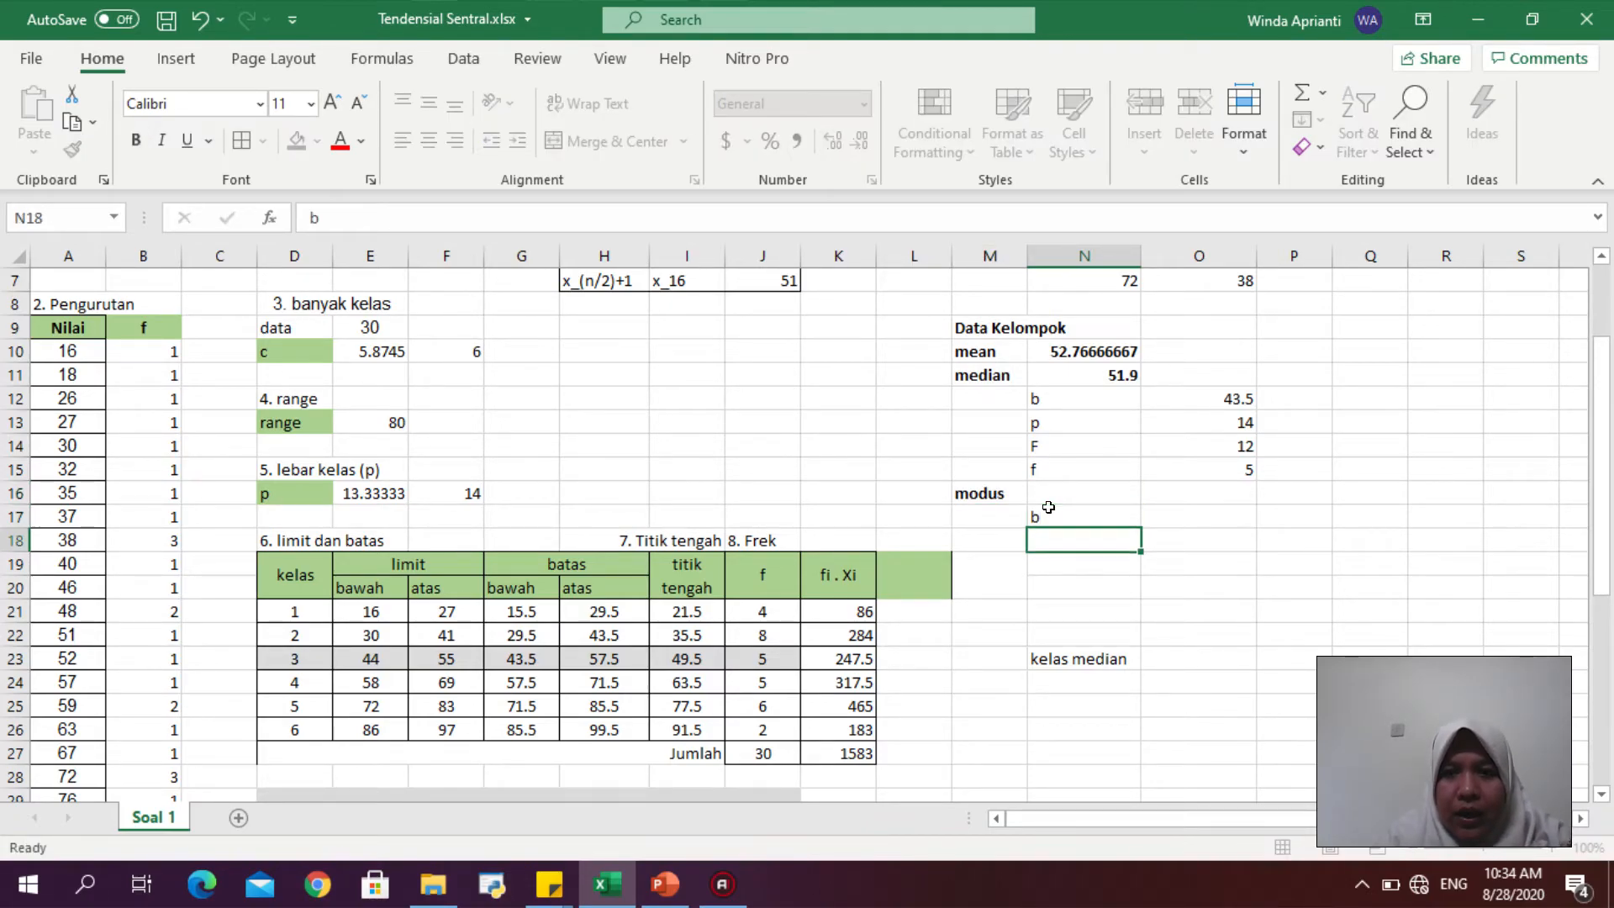
pyautogui.press('Return')
pyautogui.write('p')
pyautogui.press('Return')
pyautogui.write('d1')
pyautogui.press('Return')
pyautogui.write('d2')
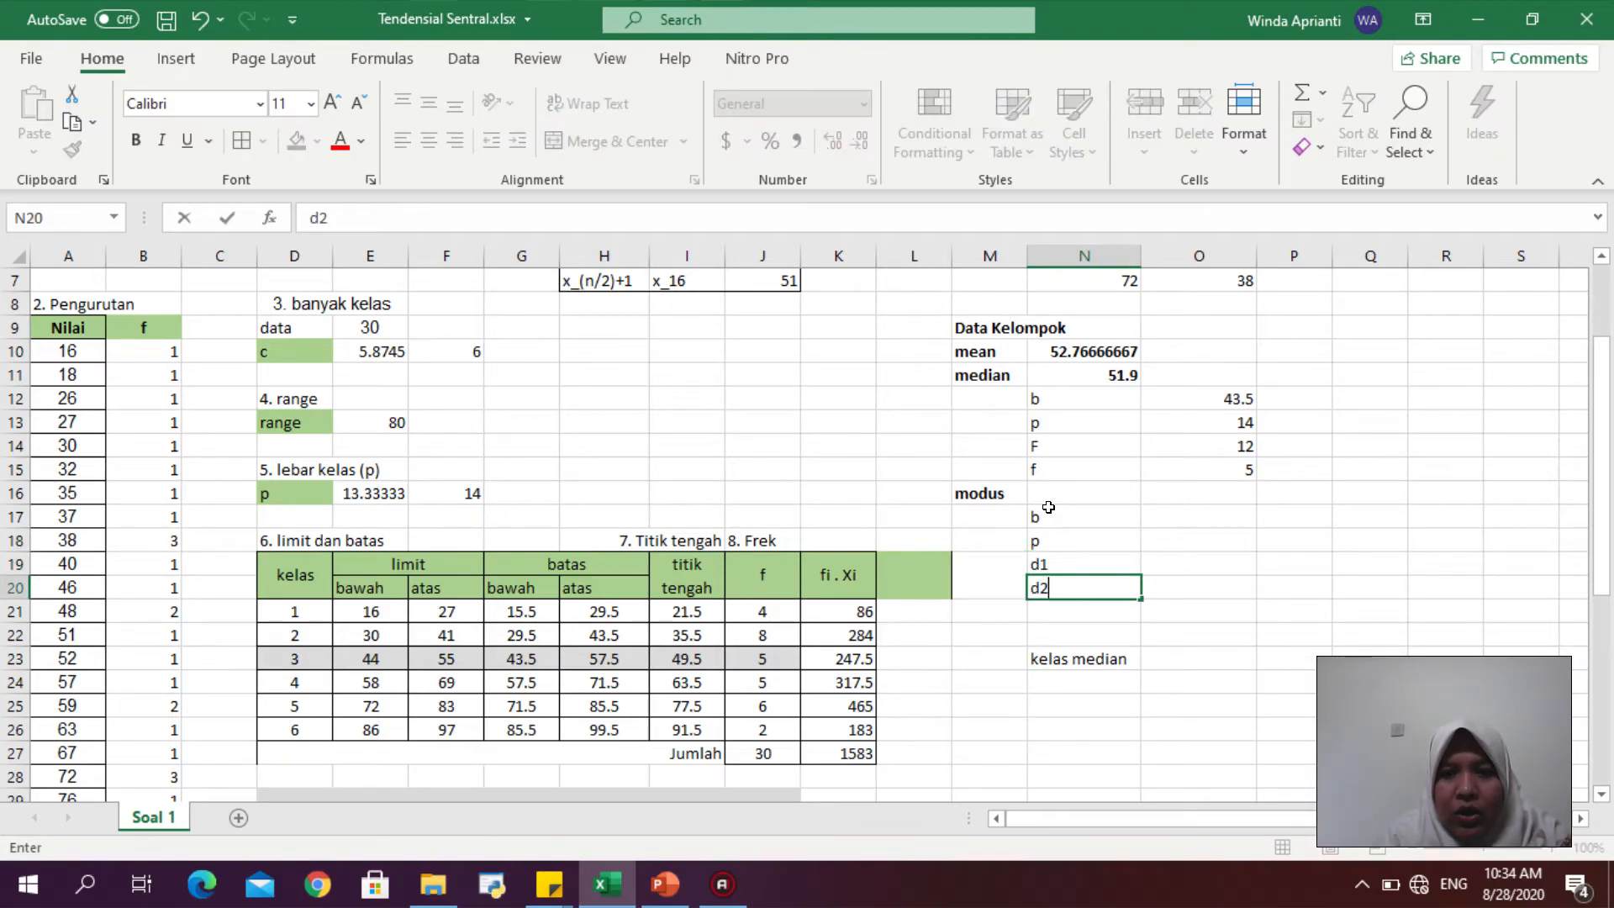
pyautogui.press('Return')
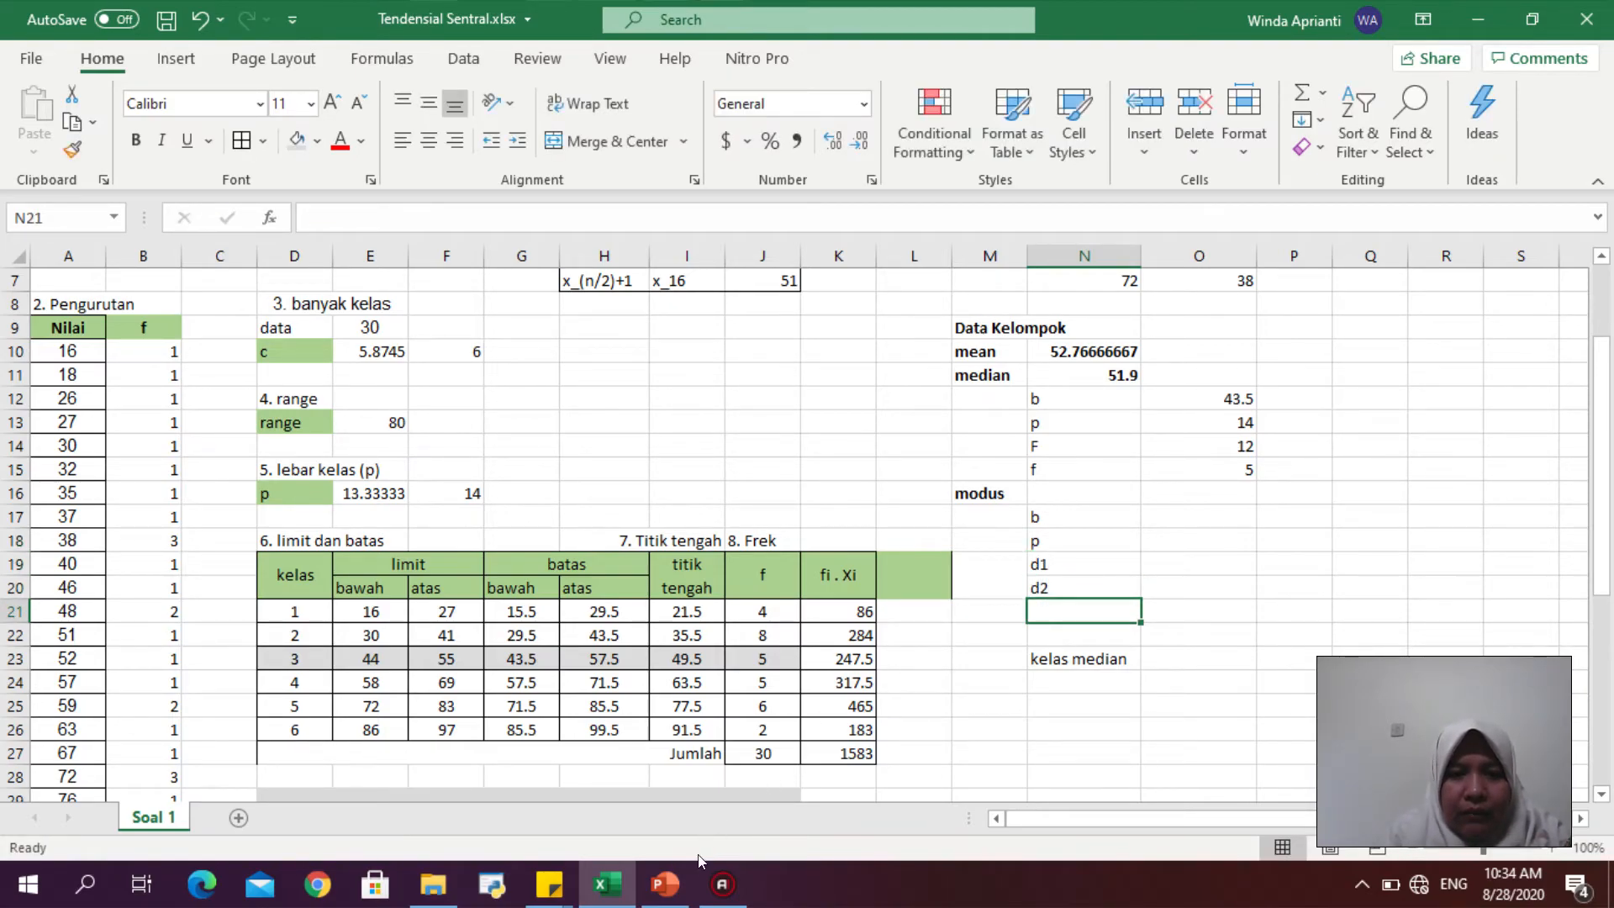
# - Review the modus formula slide for grouped data in the presentation
pyautogui.click(666, 885)
pyautogui.scroll(-1, 396, 566)
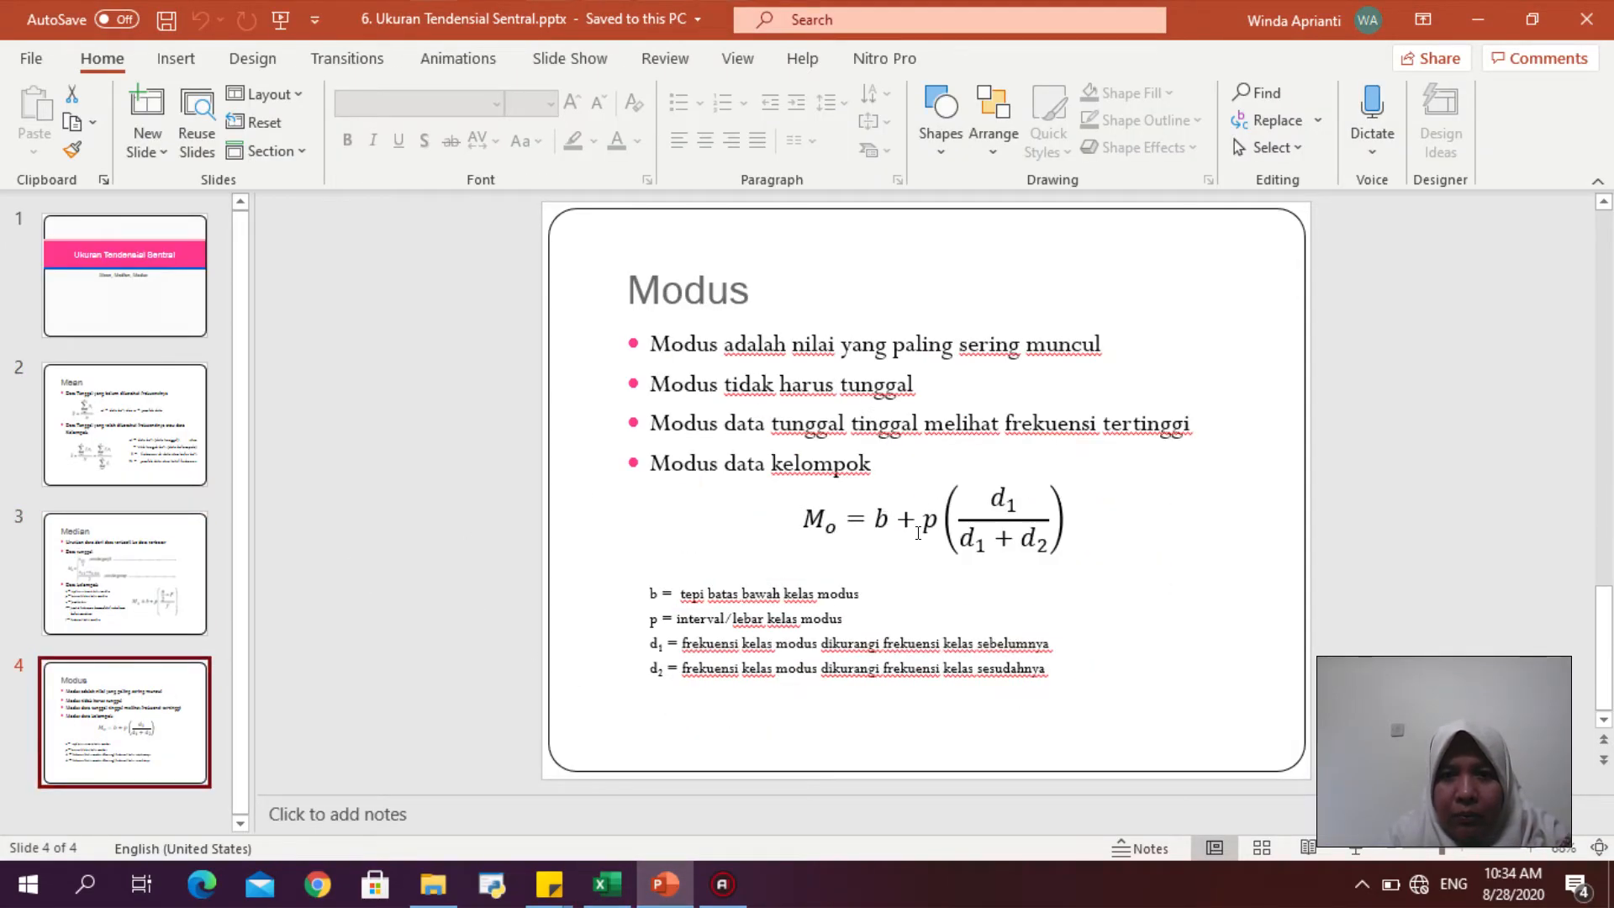
pyautogui.click(595, 884)
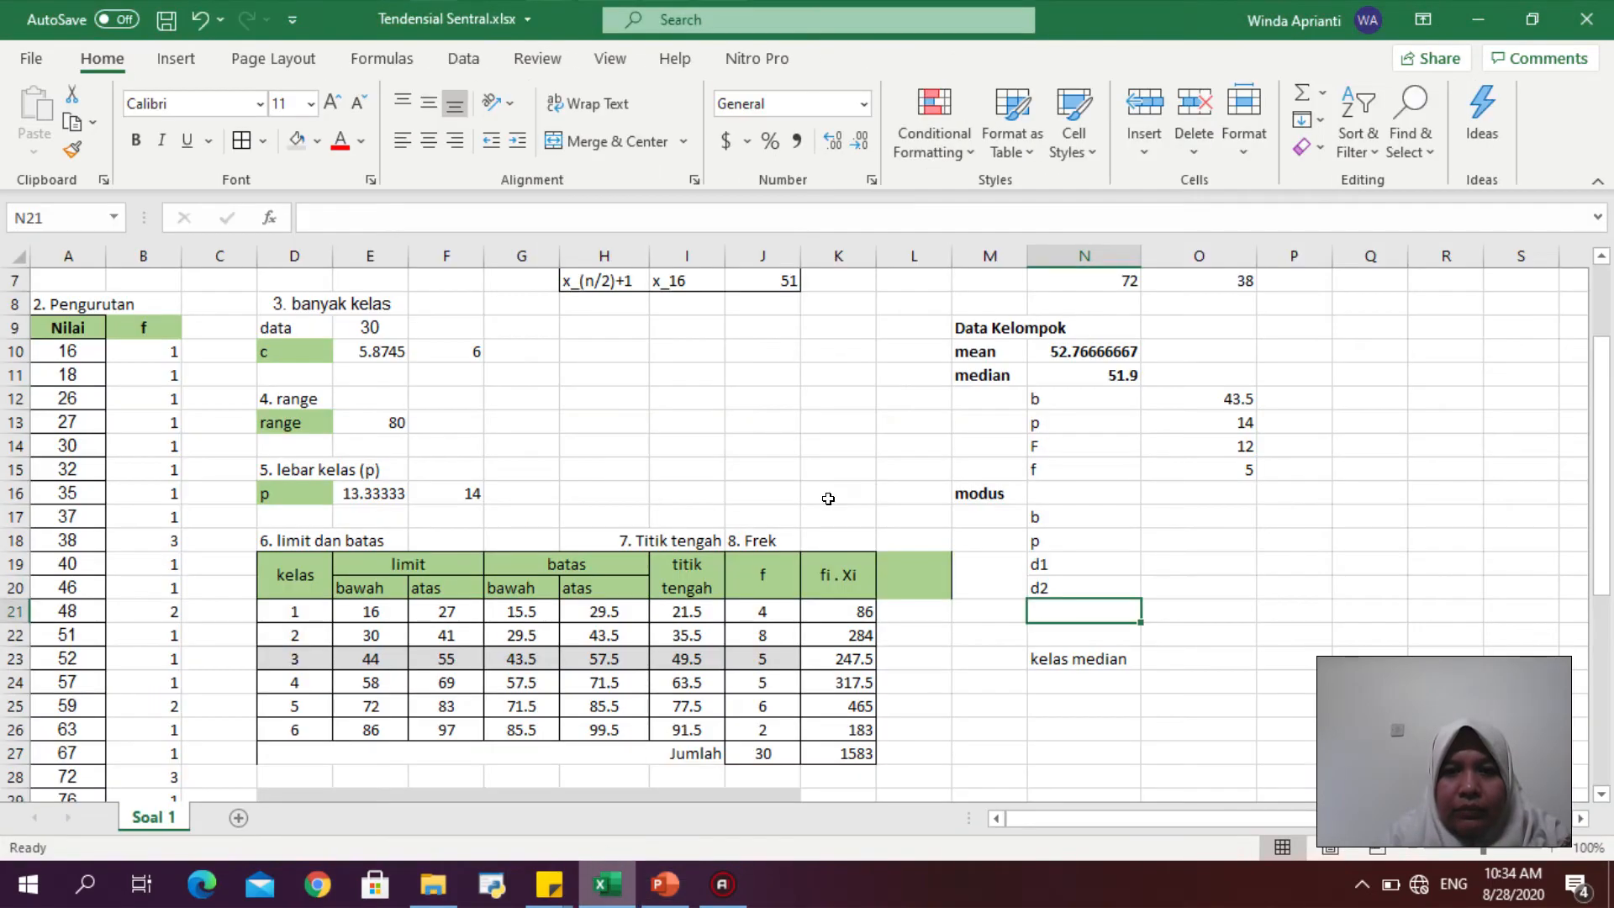
# - Remove the green fill carried into the new column cells beside the table header by copying blank formatting
pyautogui.click(978, 487)
pyautogui.moveTo(978, 488); pyautogui.dragTo(1085, 580)
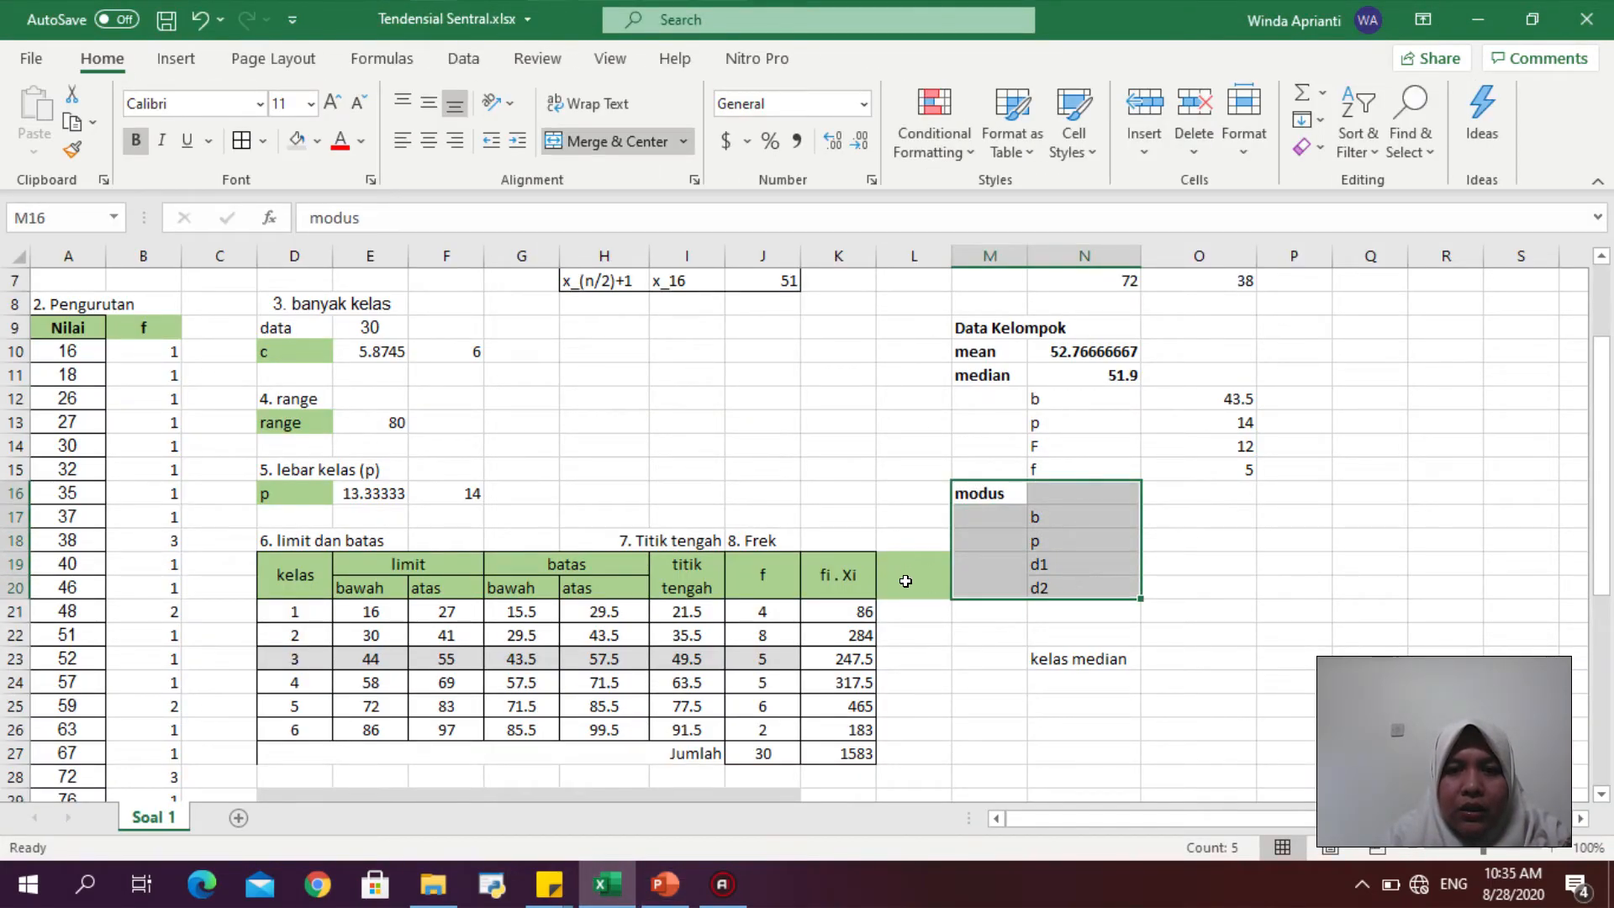
pyautogui.click(906, 581)
pyautogui.moveTo(903, 567); pyautogui.dragTo(900, 573)
pyautogui.click(969, 574)
pyautogui.click(72, 150)
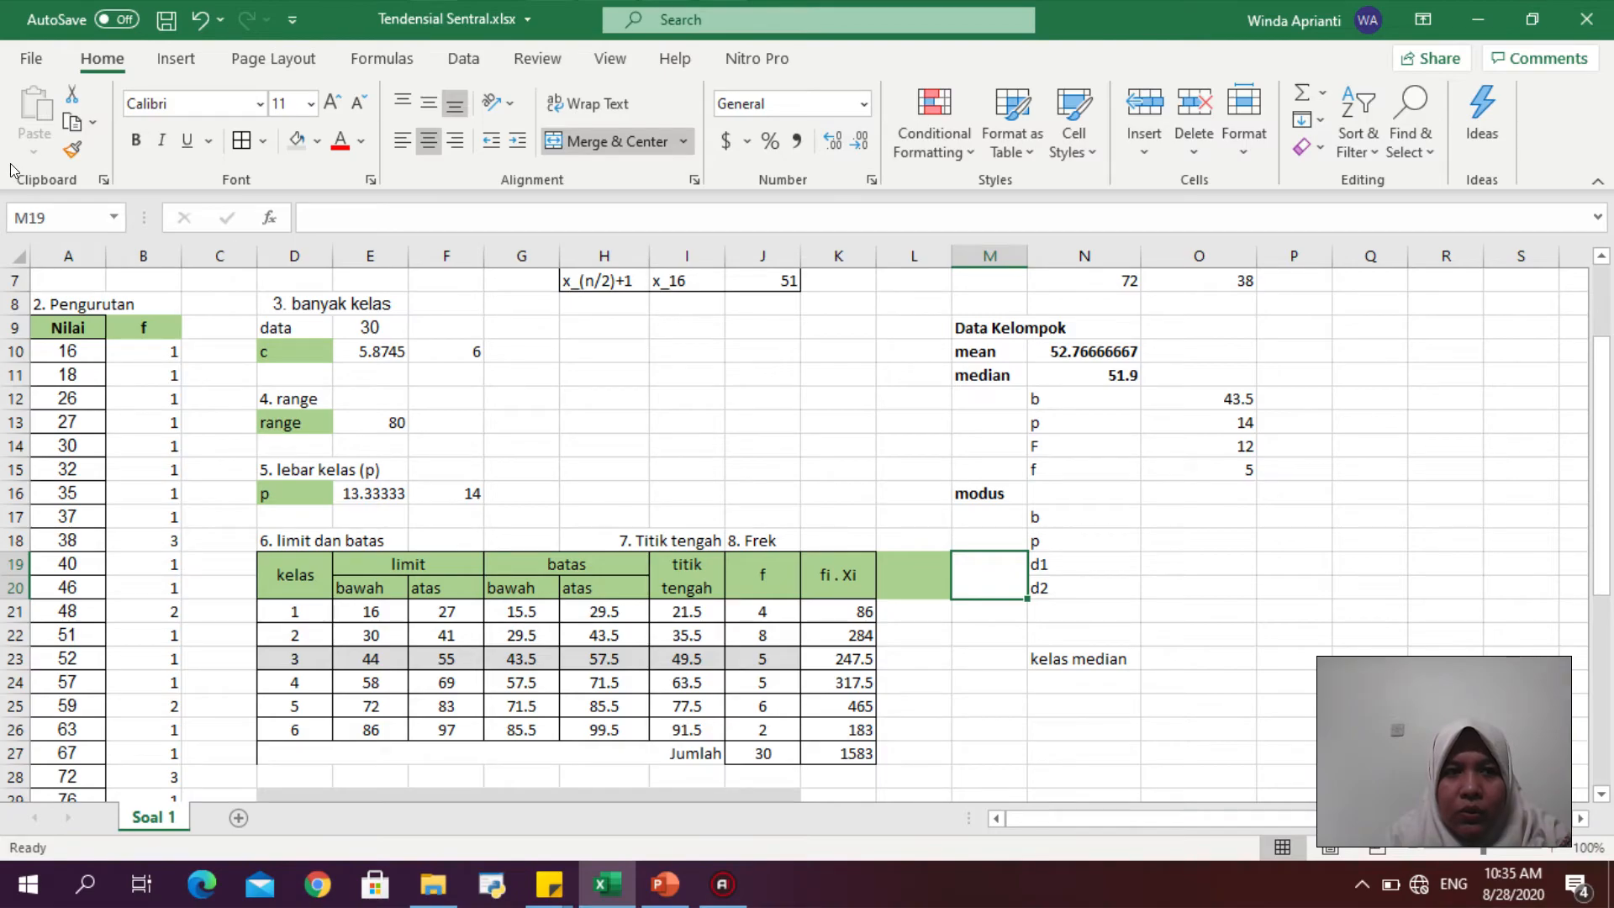
pyautogui.click(72, 150)
pyautogui.click(928, 554)
# - Highlight the class 2 row of the frequency table with a dark blue fill
pyautogui.click(1046, 630)
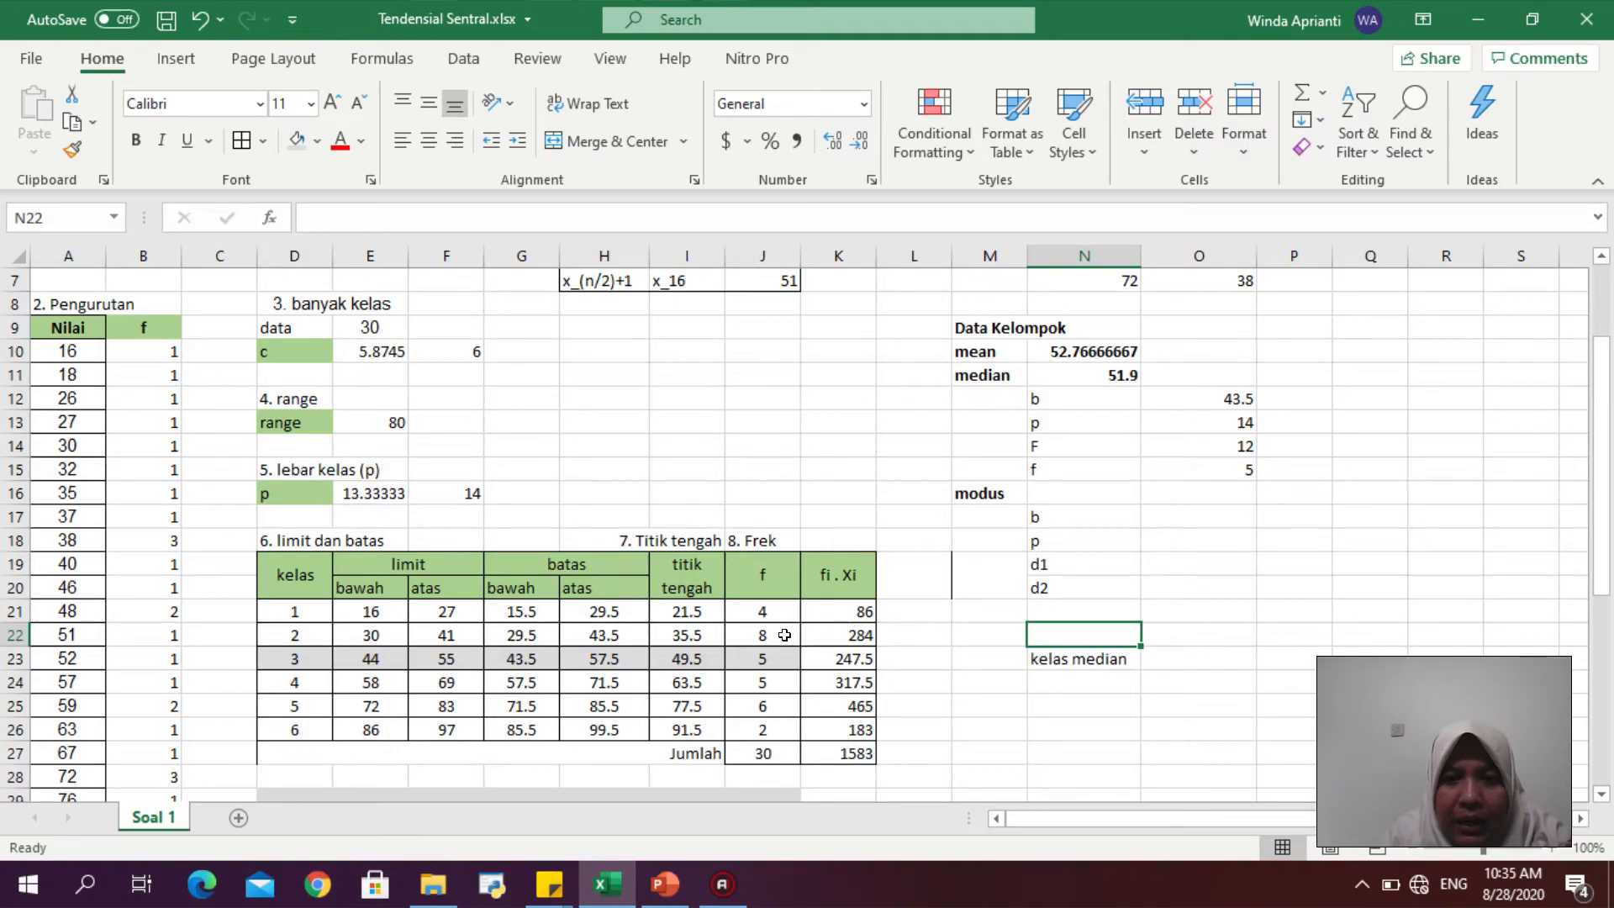
pyautogui.moveTo(779, 637); pyautogui.dragTo(313, 632)
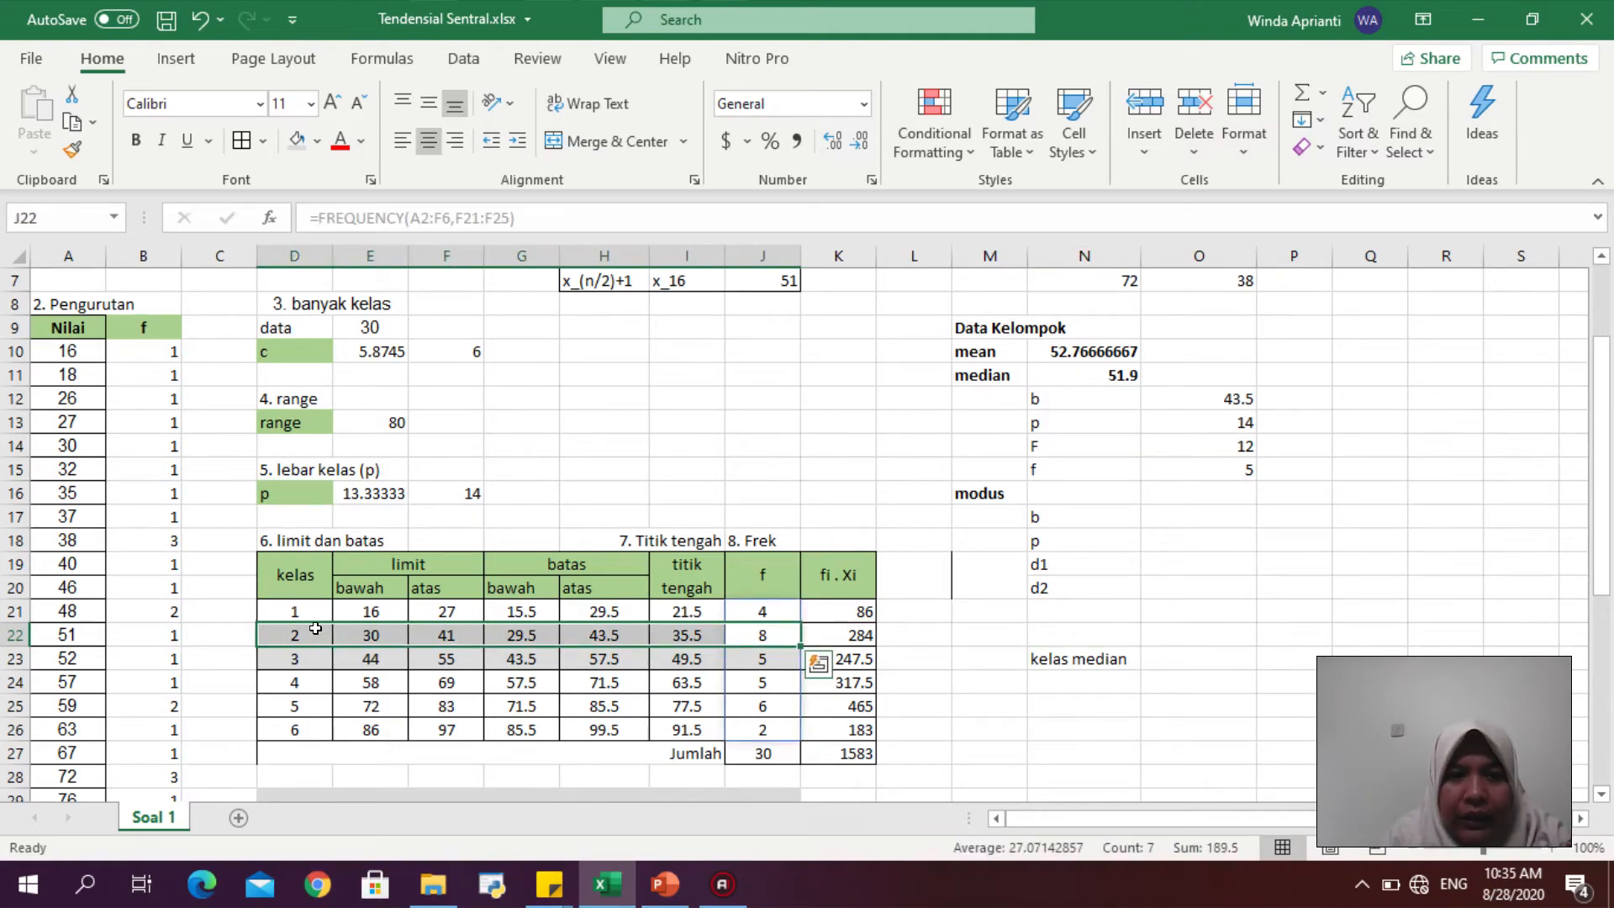
pyautogui.click(317, 141)
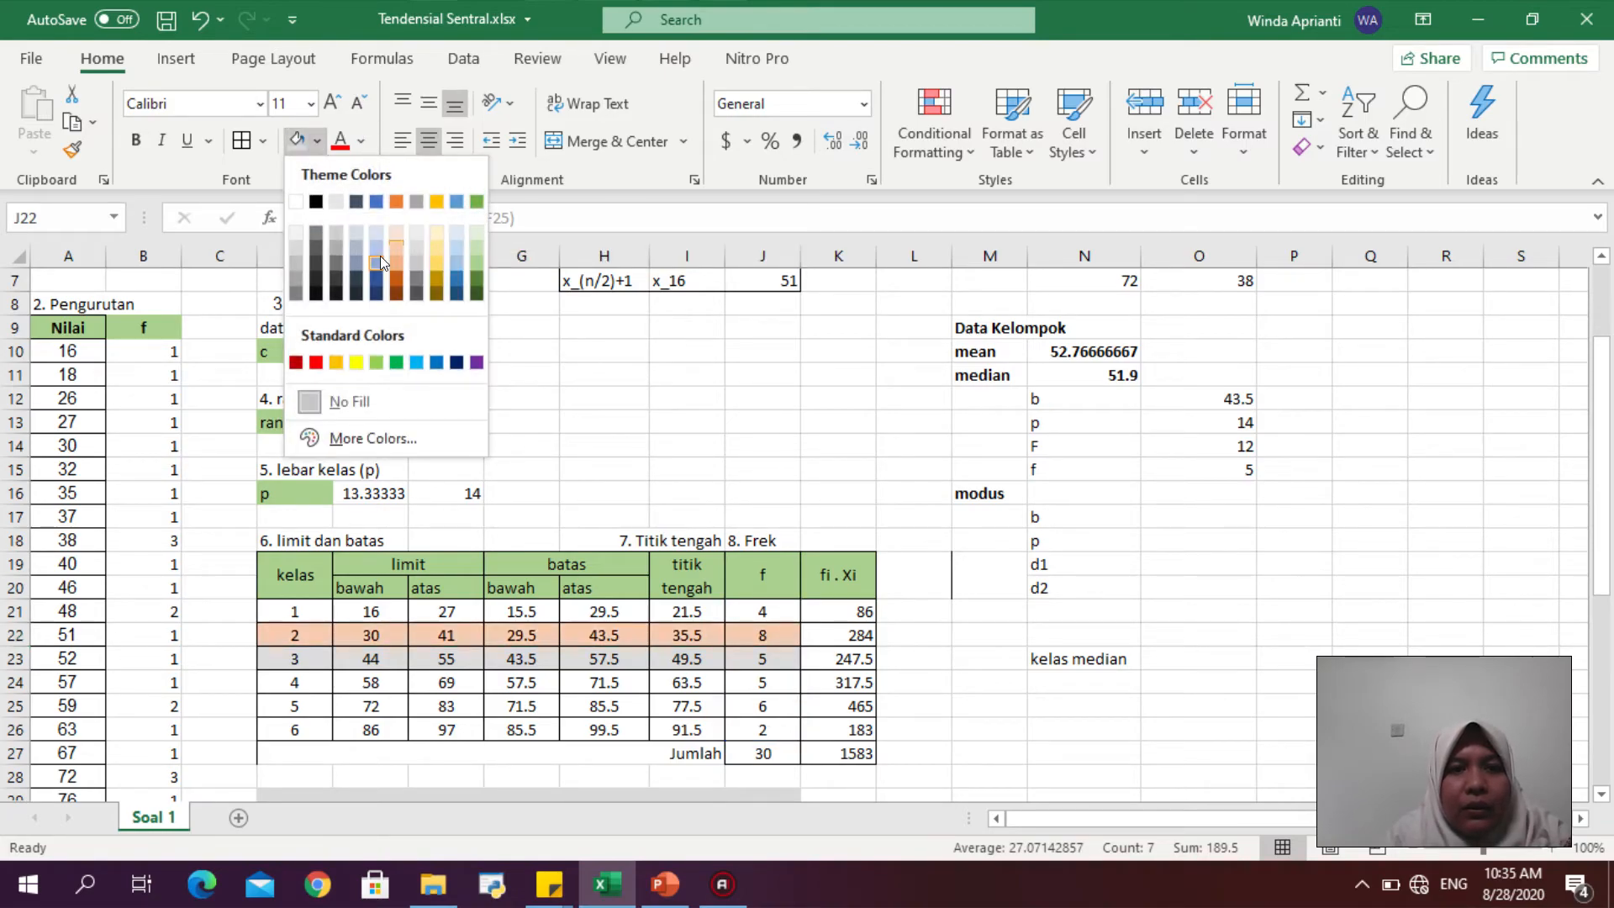
pyautogui.click(375, 286)
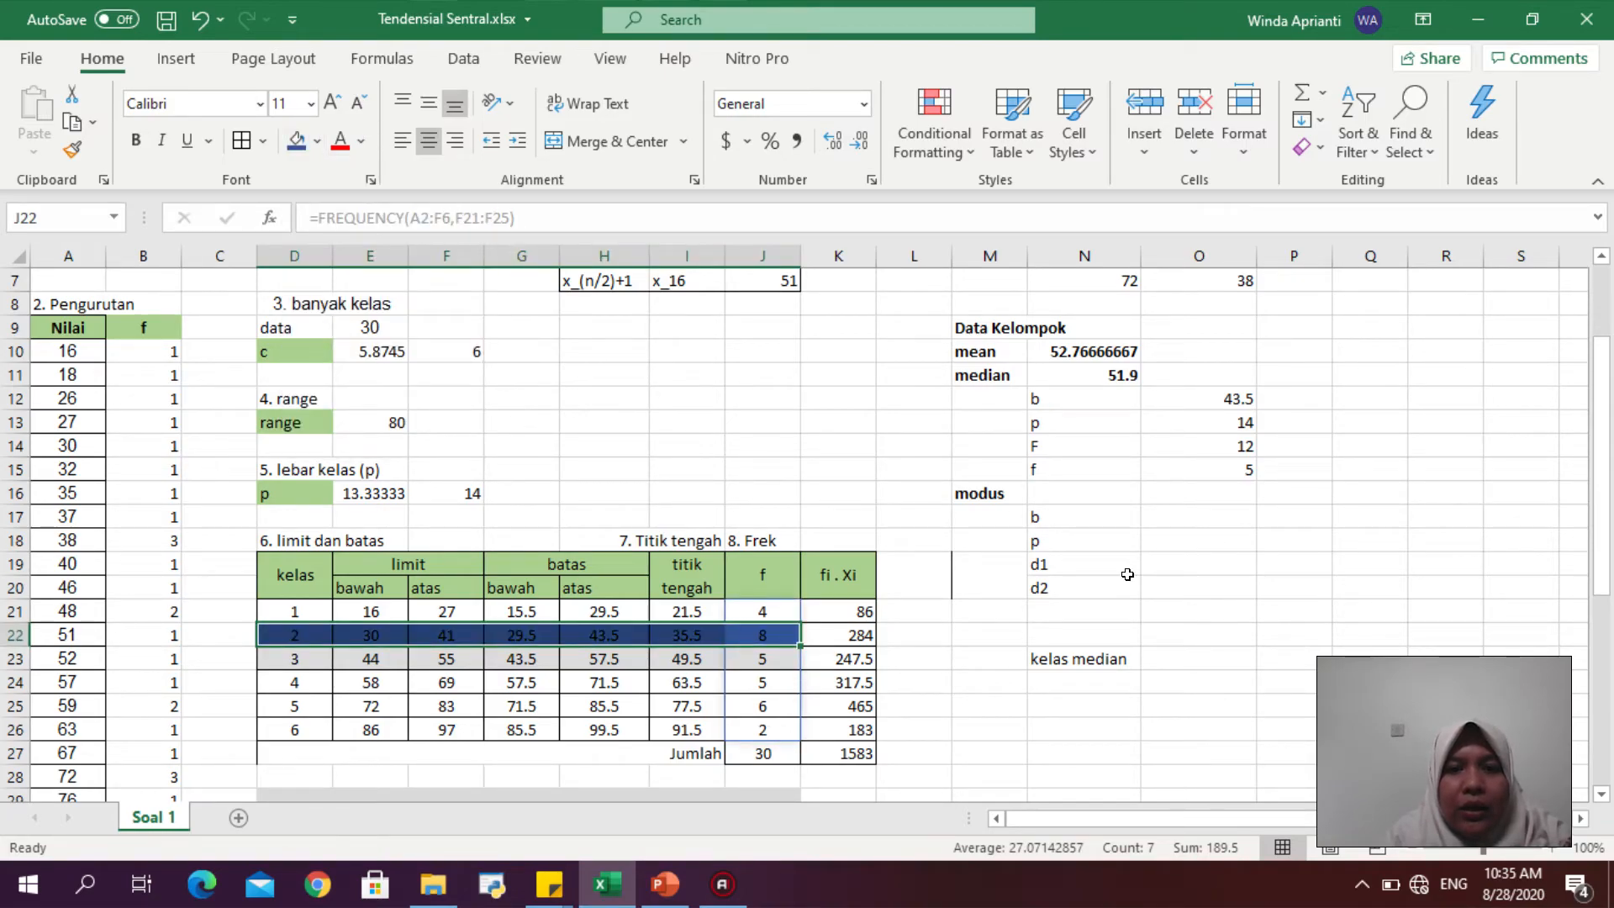
# - Enter the label kelas modus in N22
pyautogui.click(1073, 626)
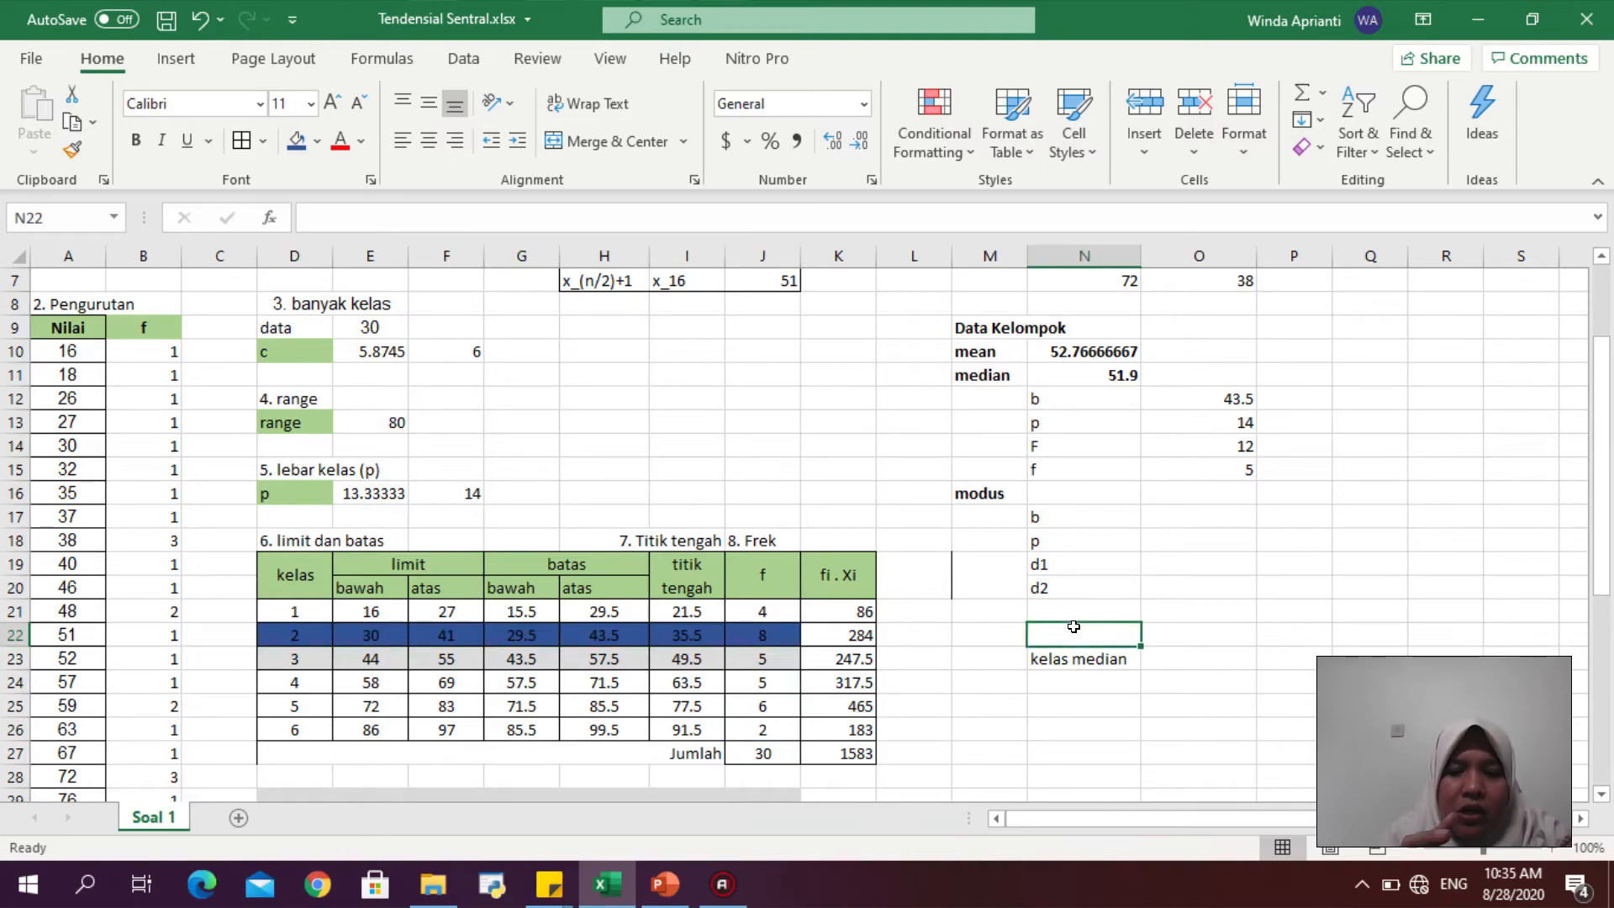
pyautogui.write('kl')
pyautogui.write('elas ')
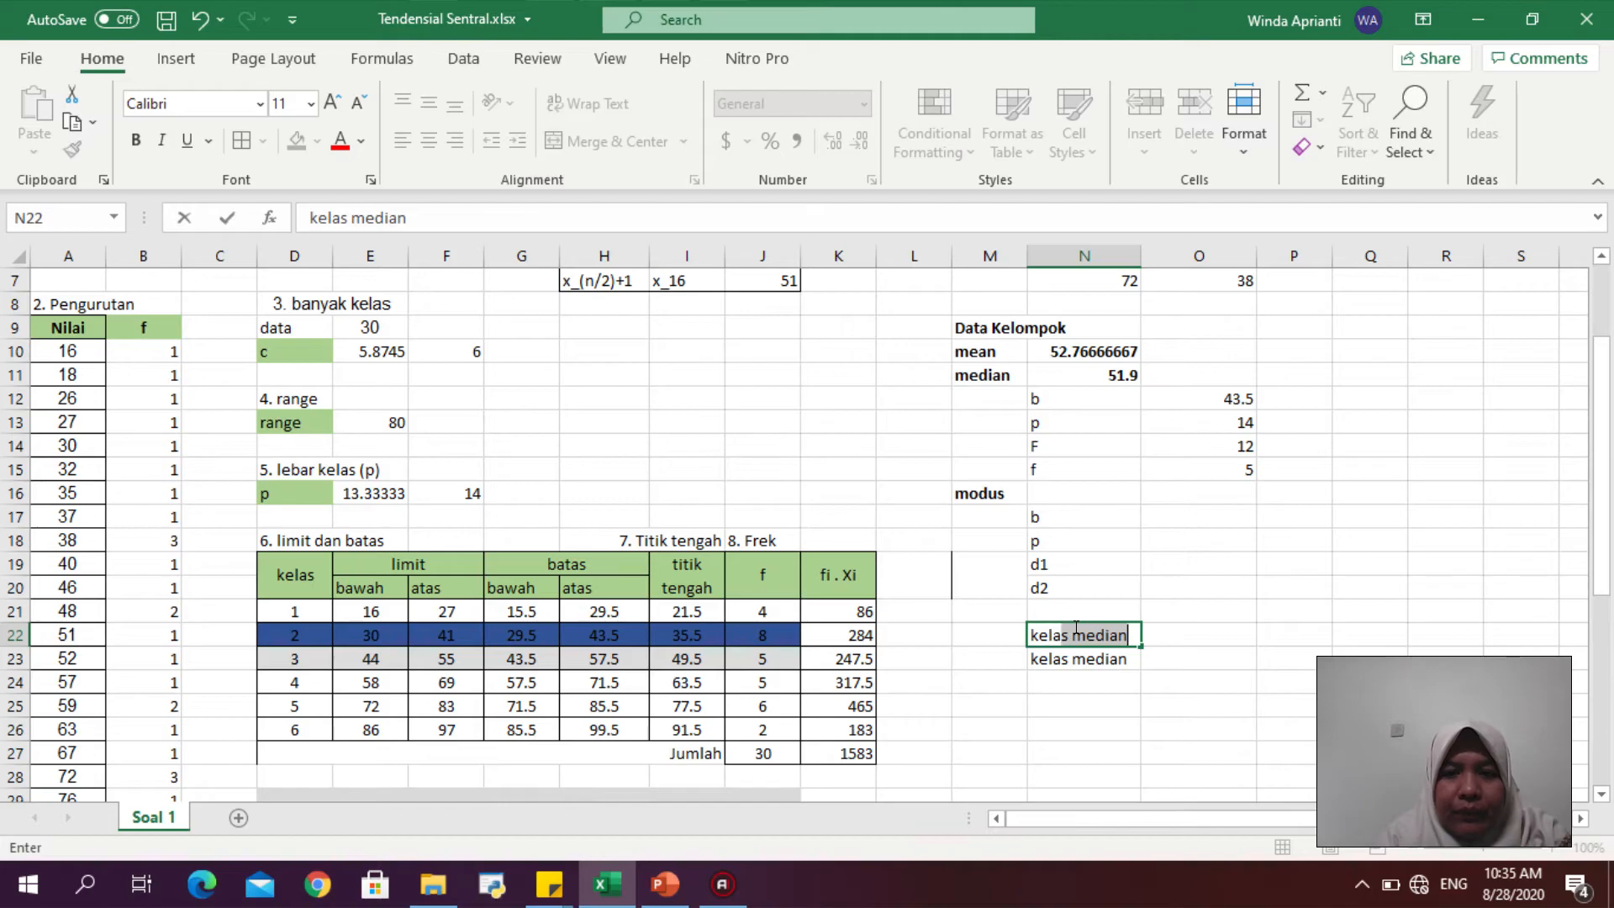
pyautogui.write('modus')
pyautogui.press('Return')
# - Set b in O17 to reference the modal class lower boundary G22
pyautogui.click(1207, 516)
pyautogui.write('=')
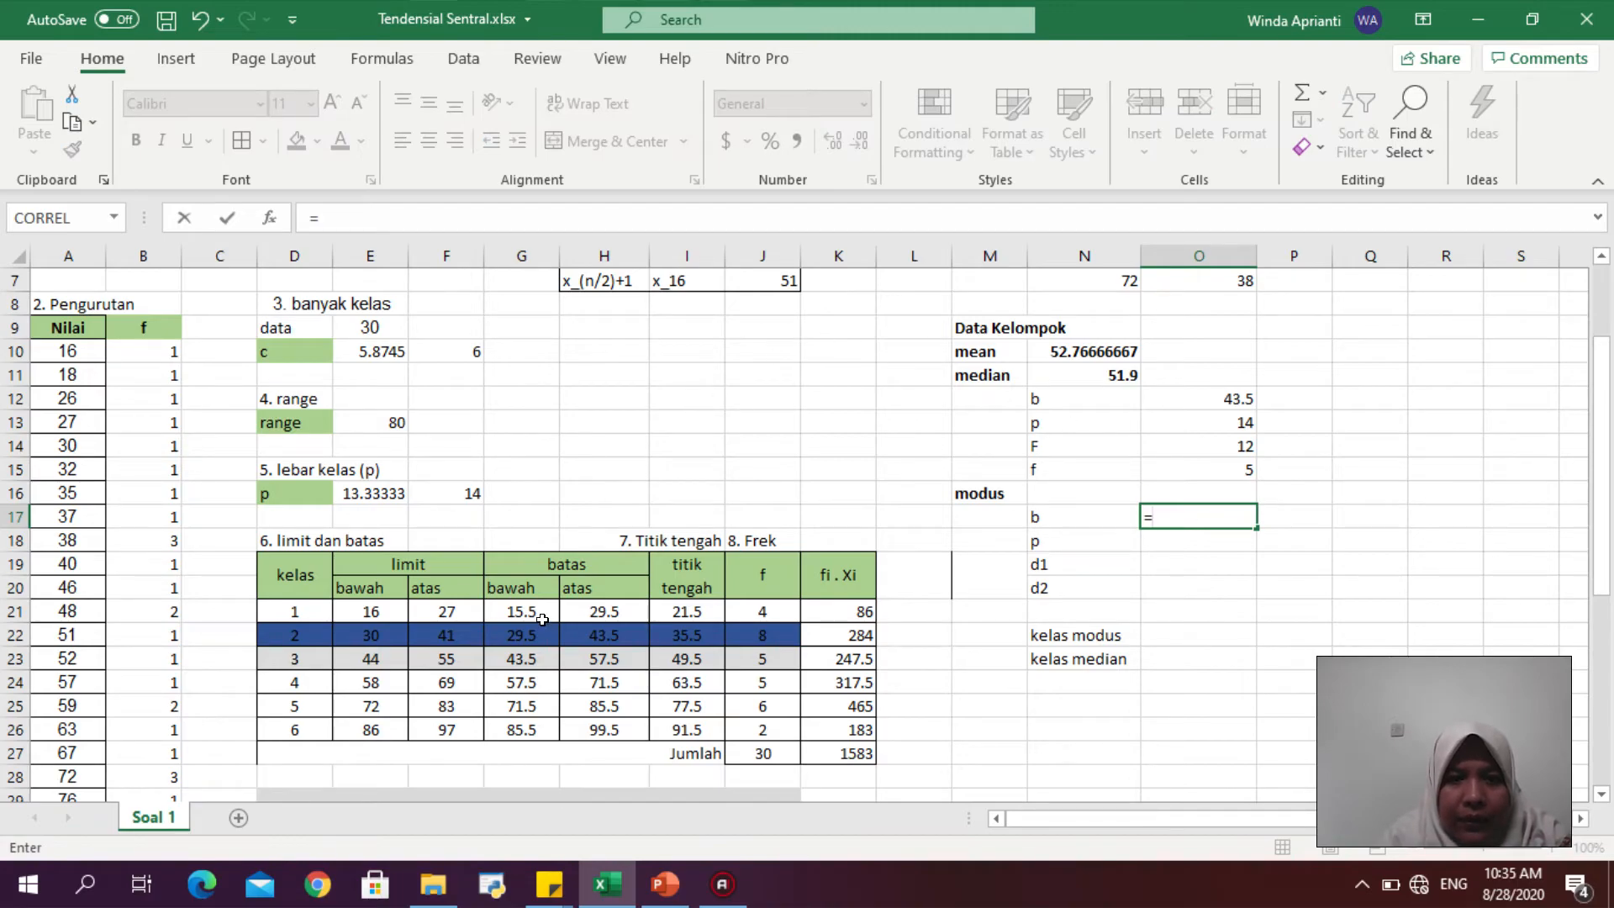
pyautogui.click(527, 636)
pyautogui.press('Return')
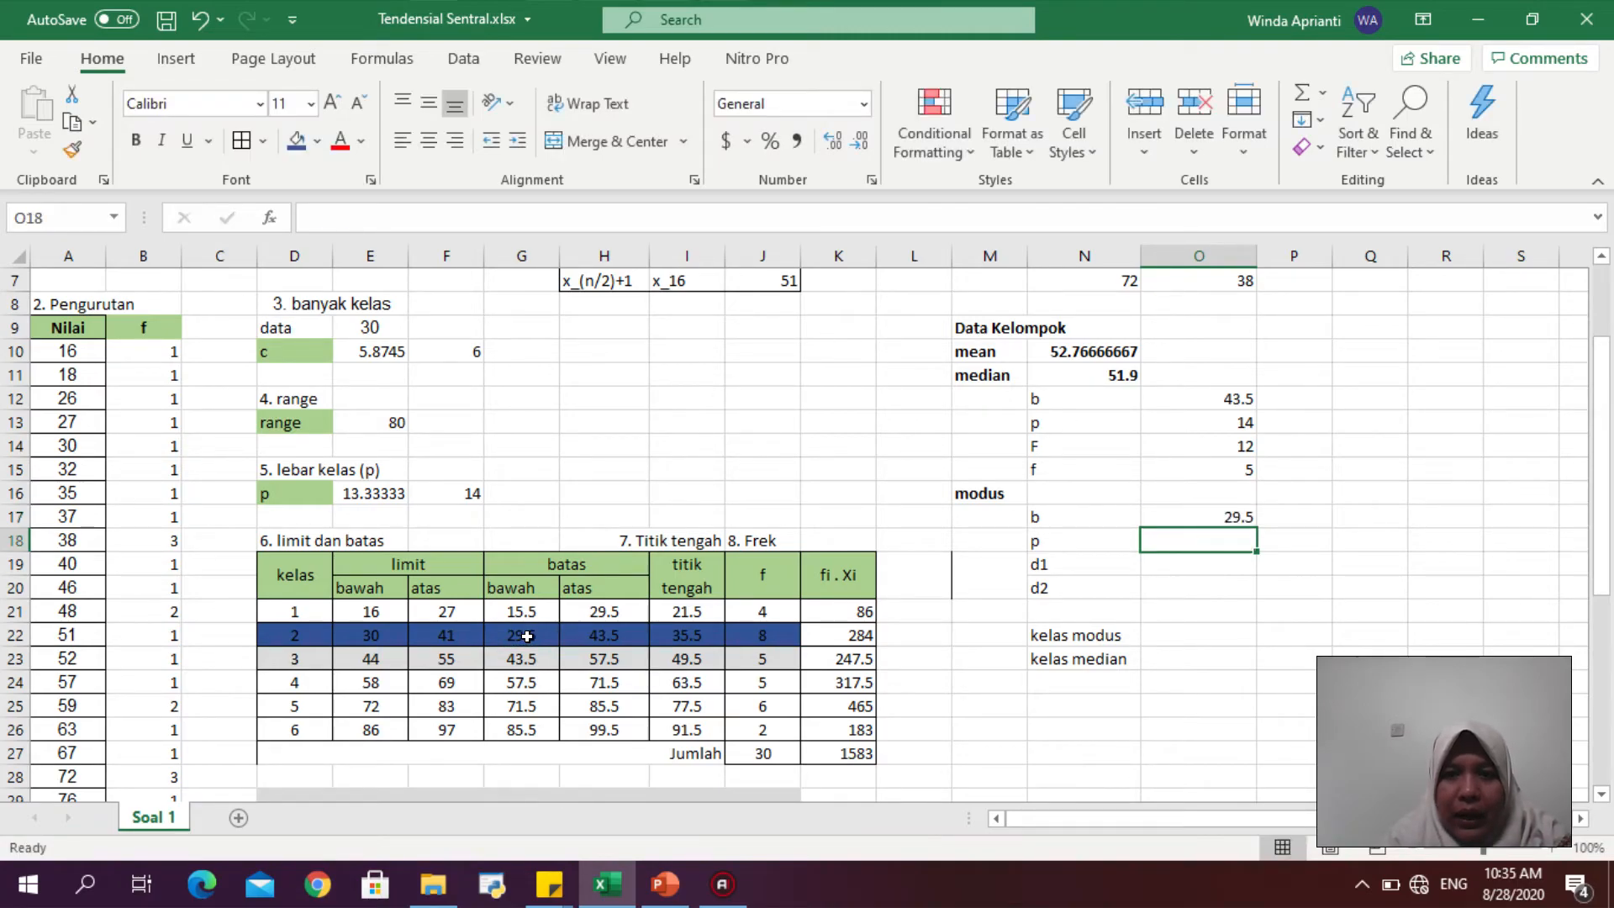
# - Set p in O18 to reference the class width in F16
pyautogui.write('=')
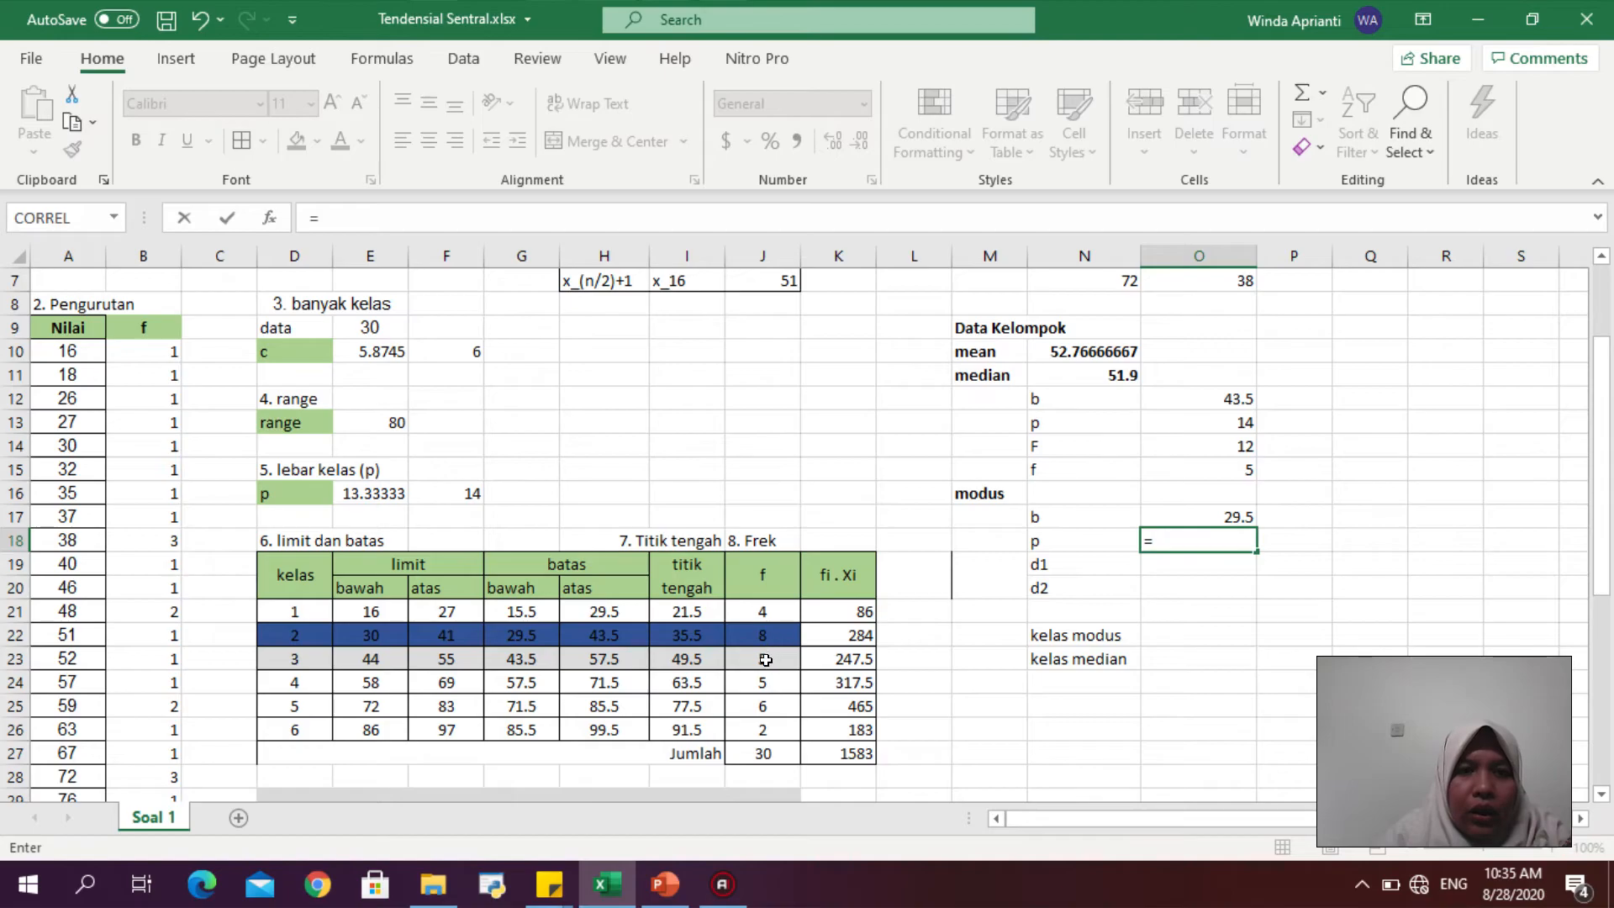
pyautogui.click(455, 492)
pyautogui.press('Return')
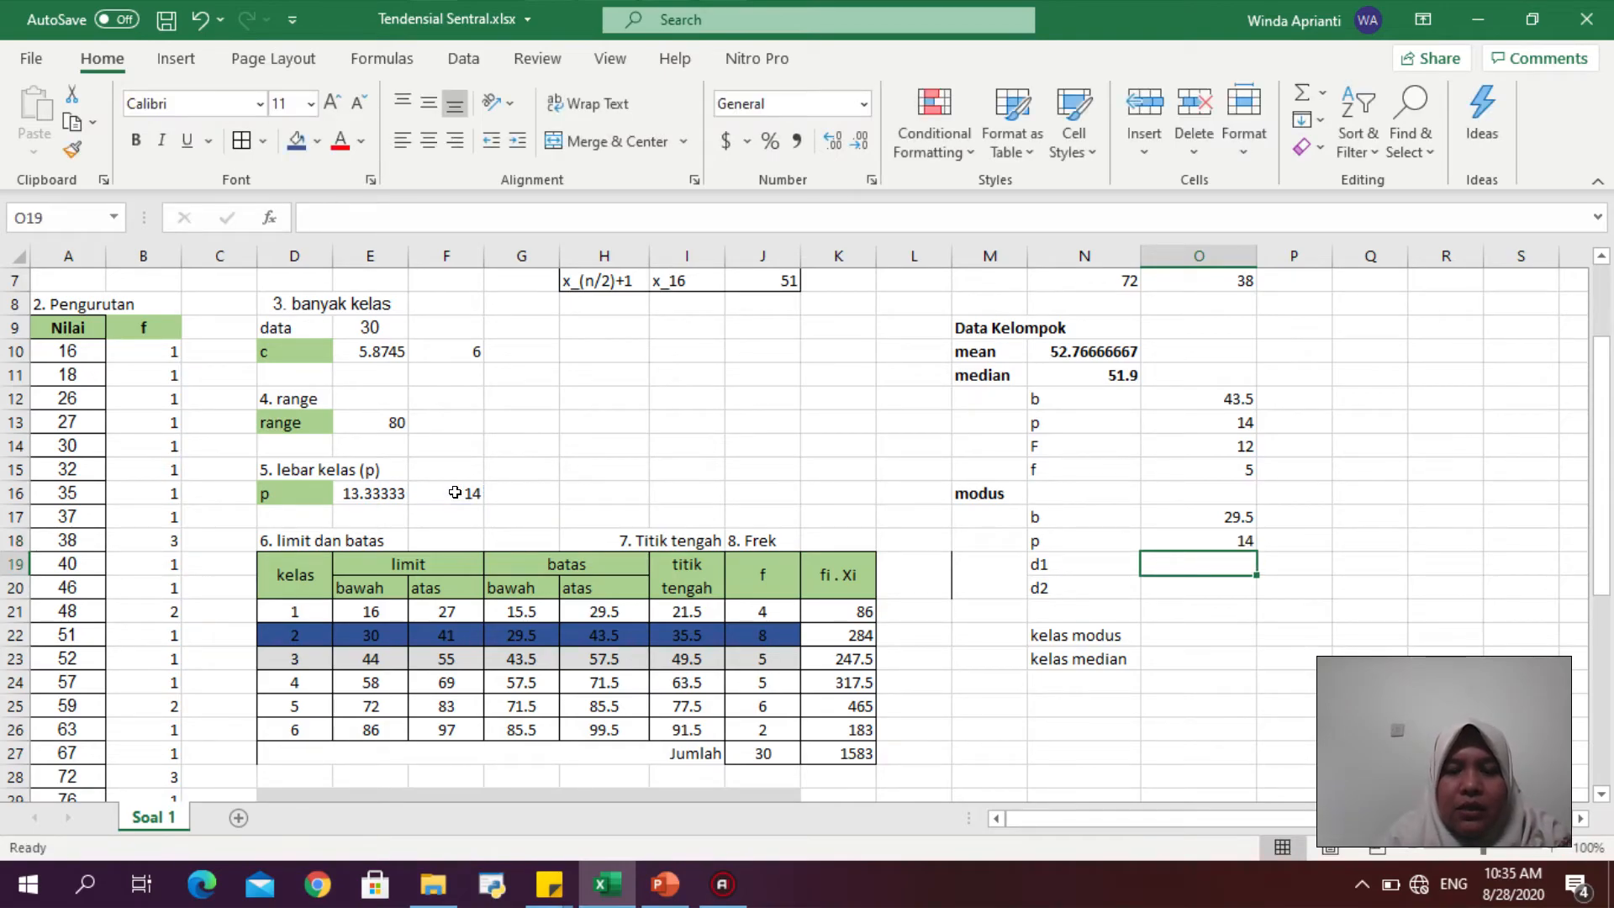
# - Check the mode formula slide, then set d1 in O19 to the modal class frequency minus the previous class frequency (=J22-J21)
pyautogui.click(665, 883)
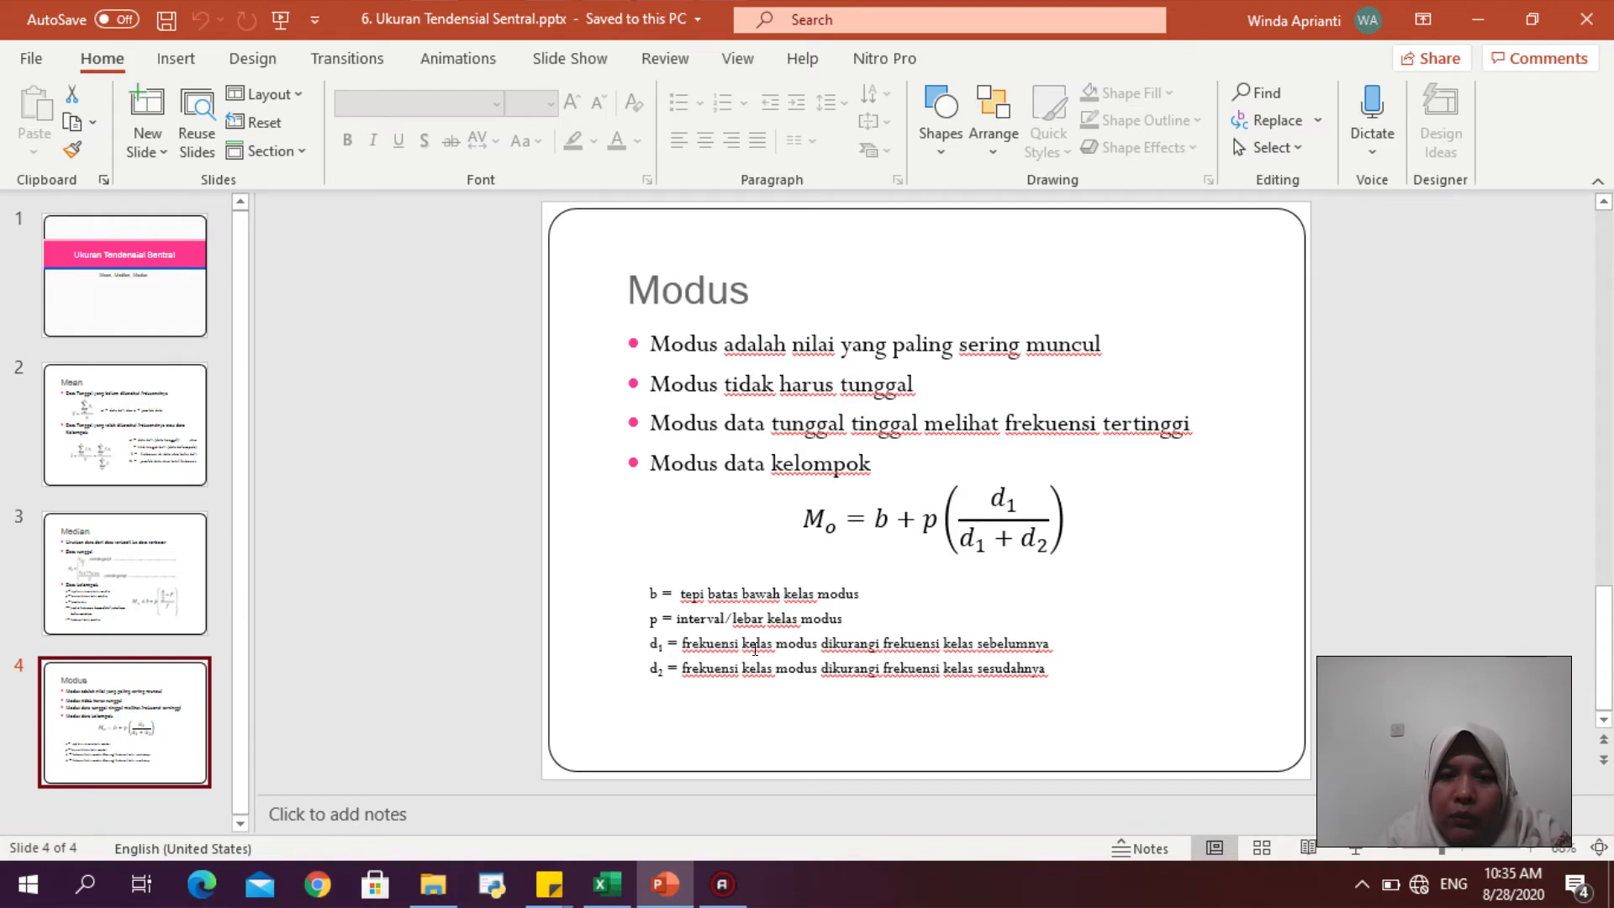
pyautogui.click(607, 883)
pyautogui.write('=')
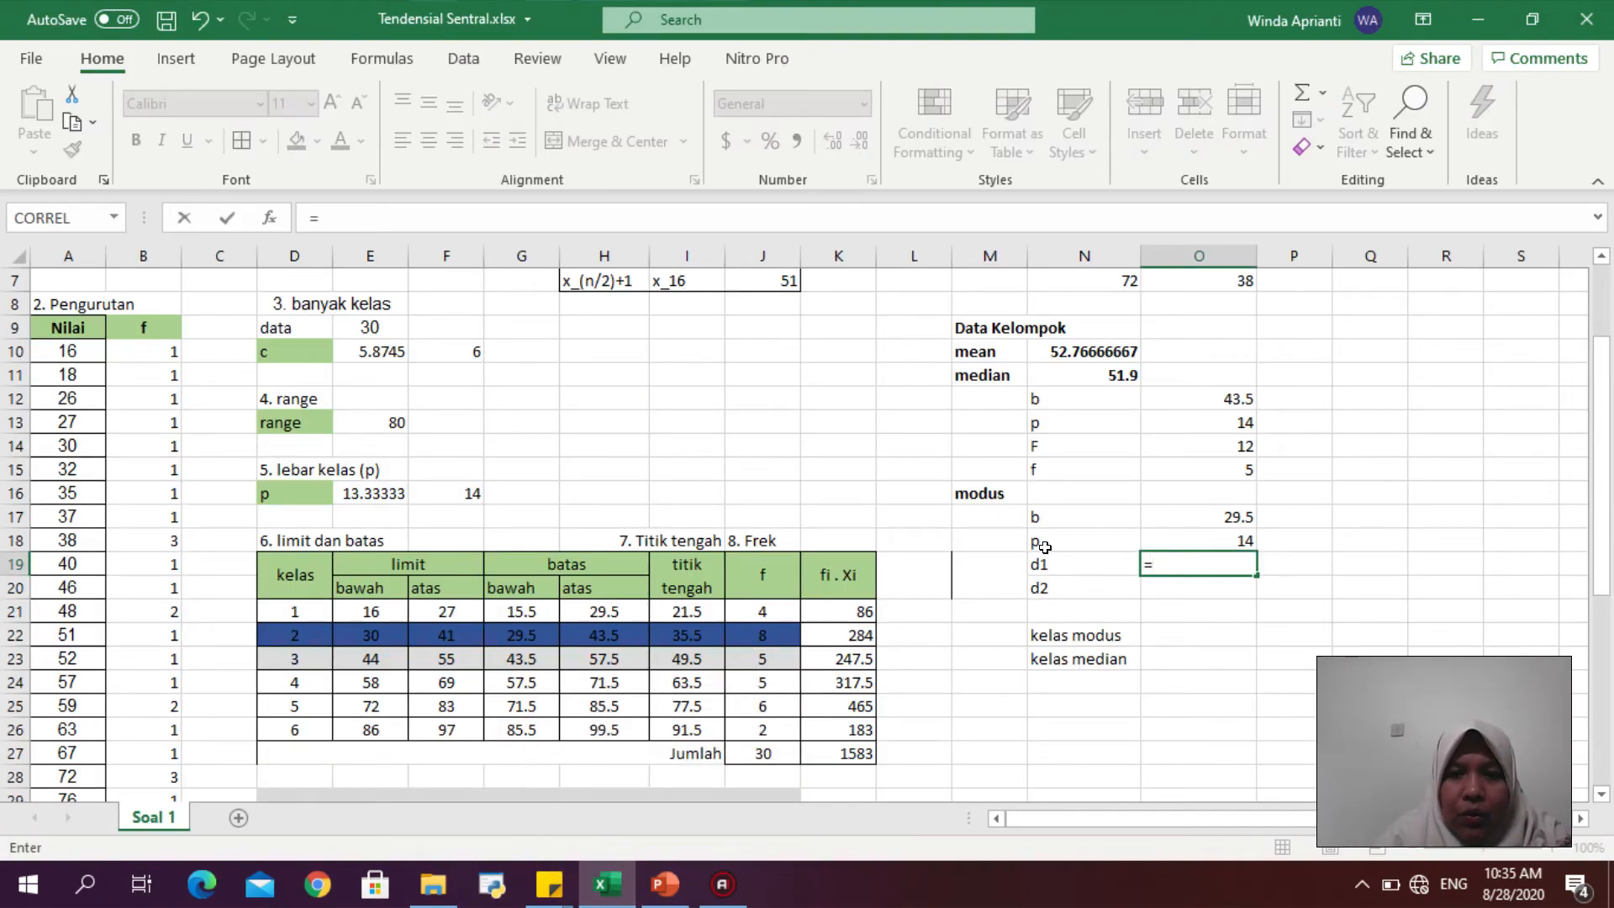
pyautogui.click(747, 632)
pyautogui.write('-')
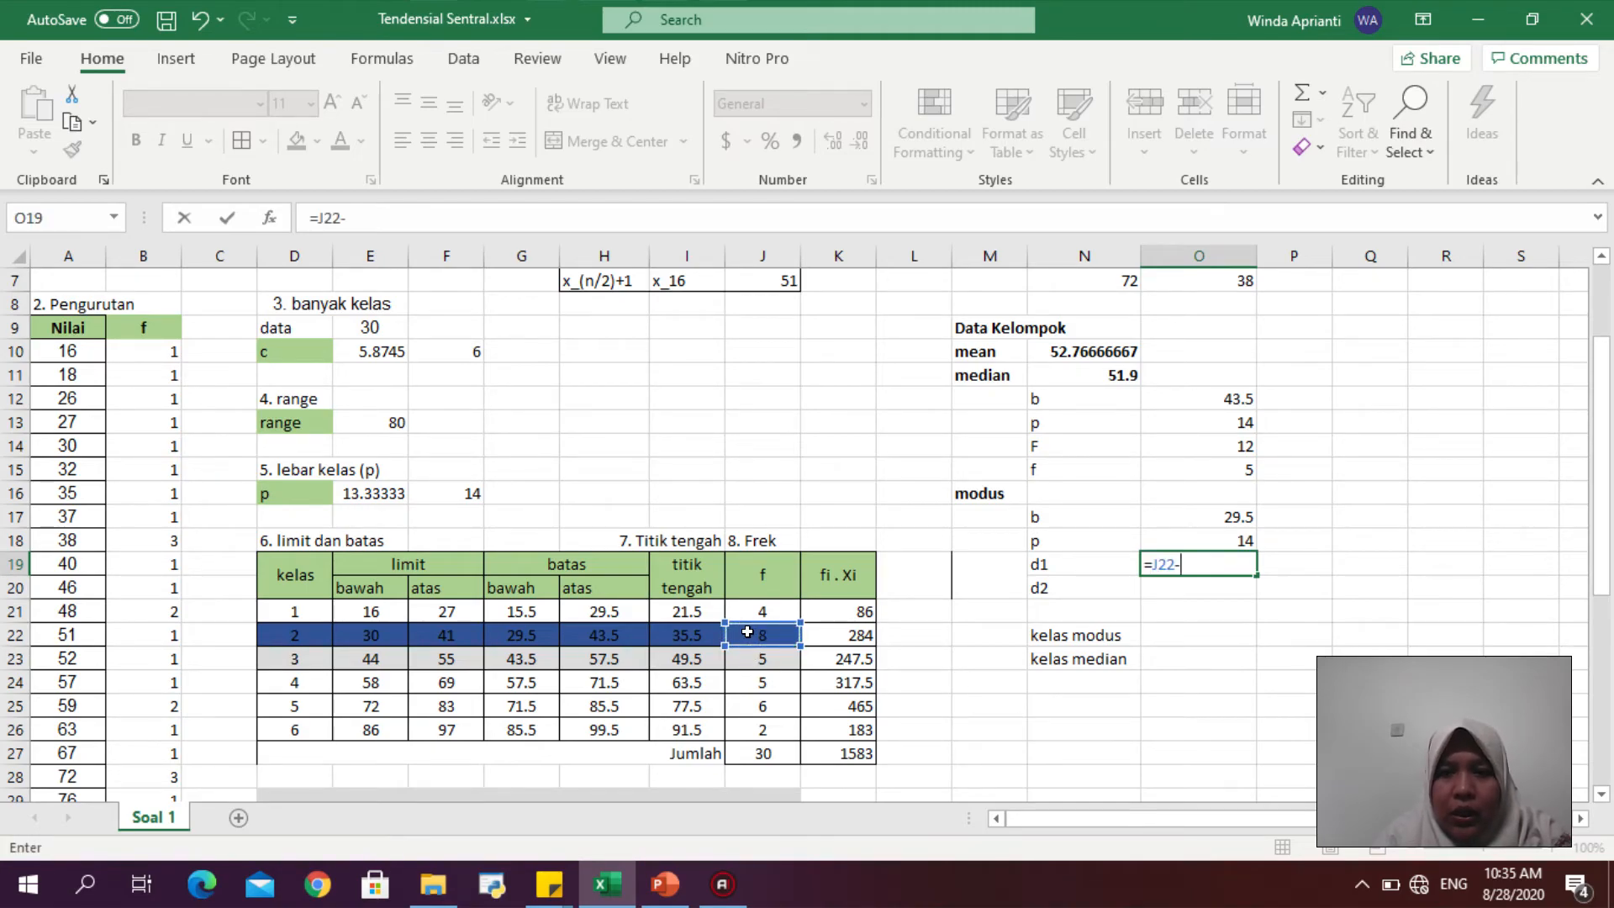
pyautogui.click(760, 607)
pyautogui.press('Return')
# - Set d2 in O20 to the modal class frequency minus the next class frequency (=J22-J23)
pyautogui.write('=')
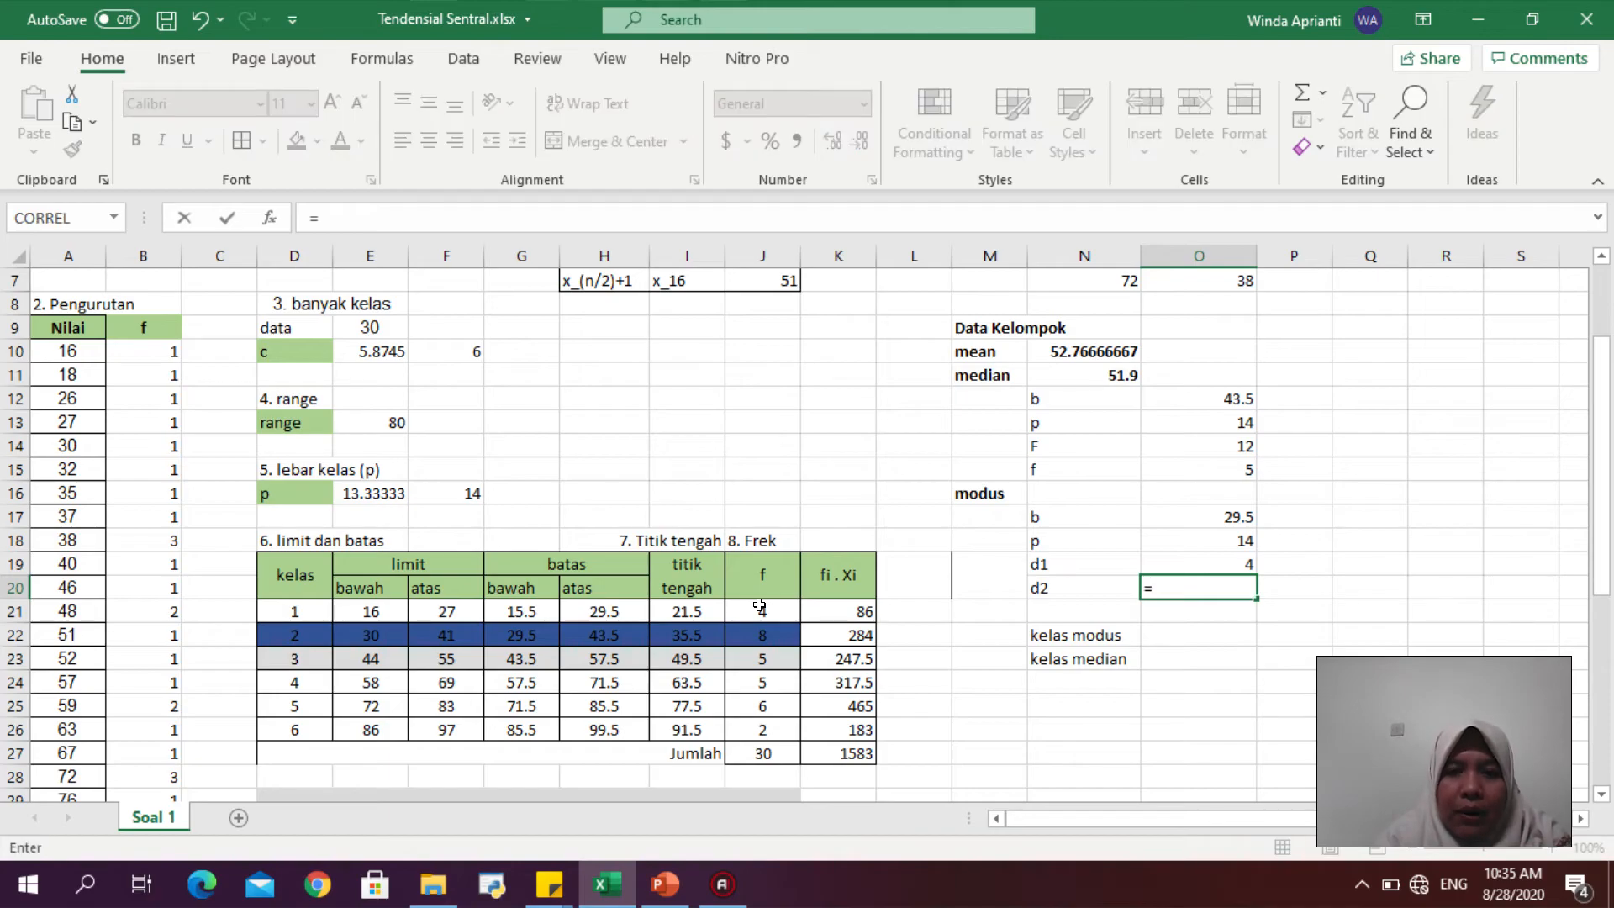
pyautogui.click(757, 632)
pyautogui.write('-')
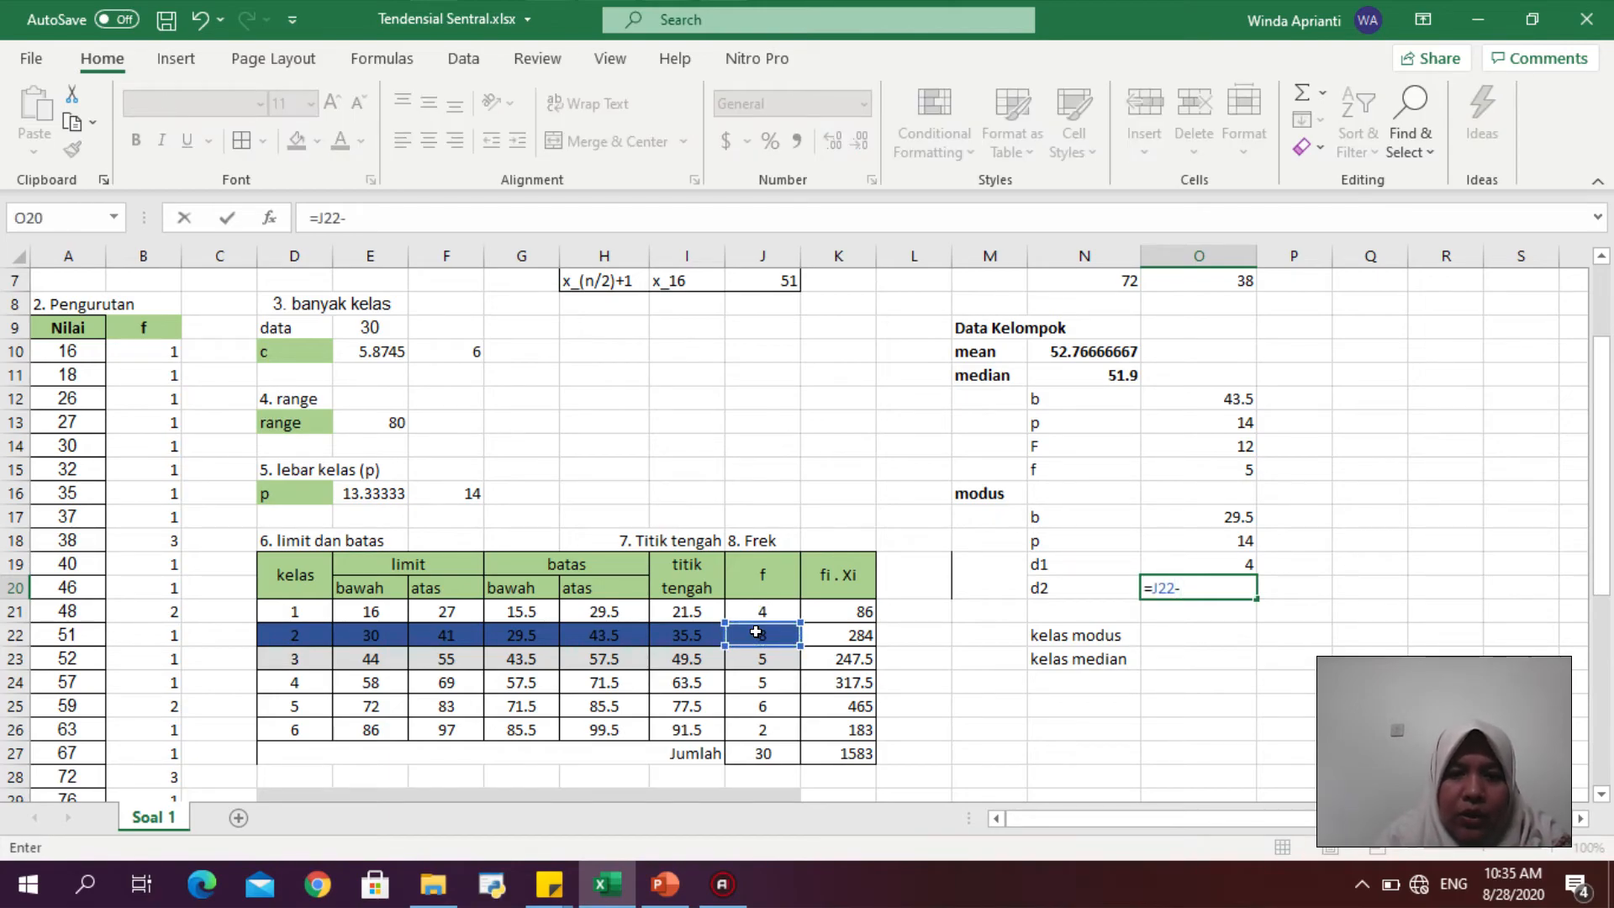
pyautogui.click(760, 658)
pyautogui.press('Return')
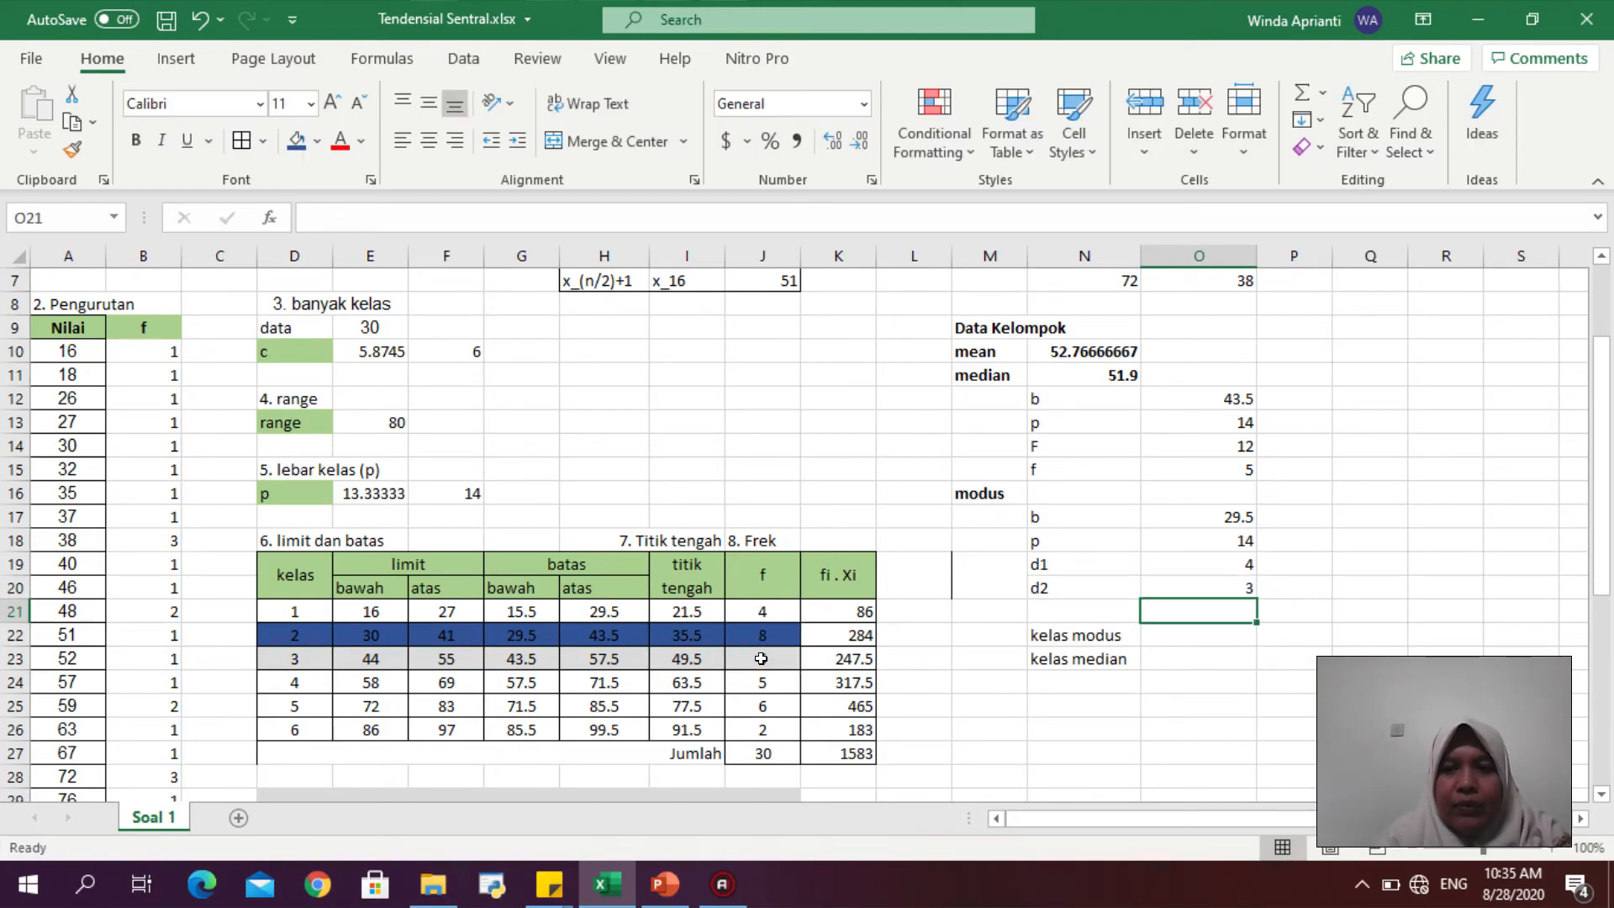
# - Enter the grouped-data mode formula =O17+(O18*(O19/(O19+O20))) in N16 beside modus, rechecking the slide's formula midway
pyautogui.click(1073, 496)
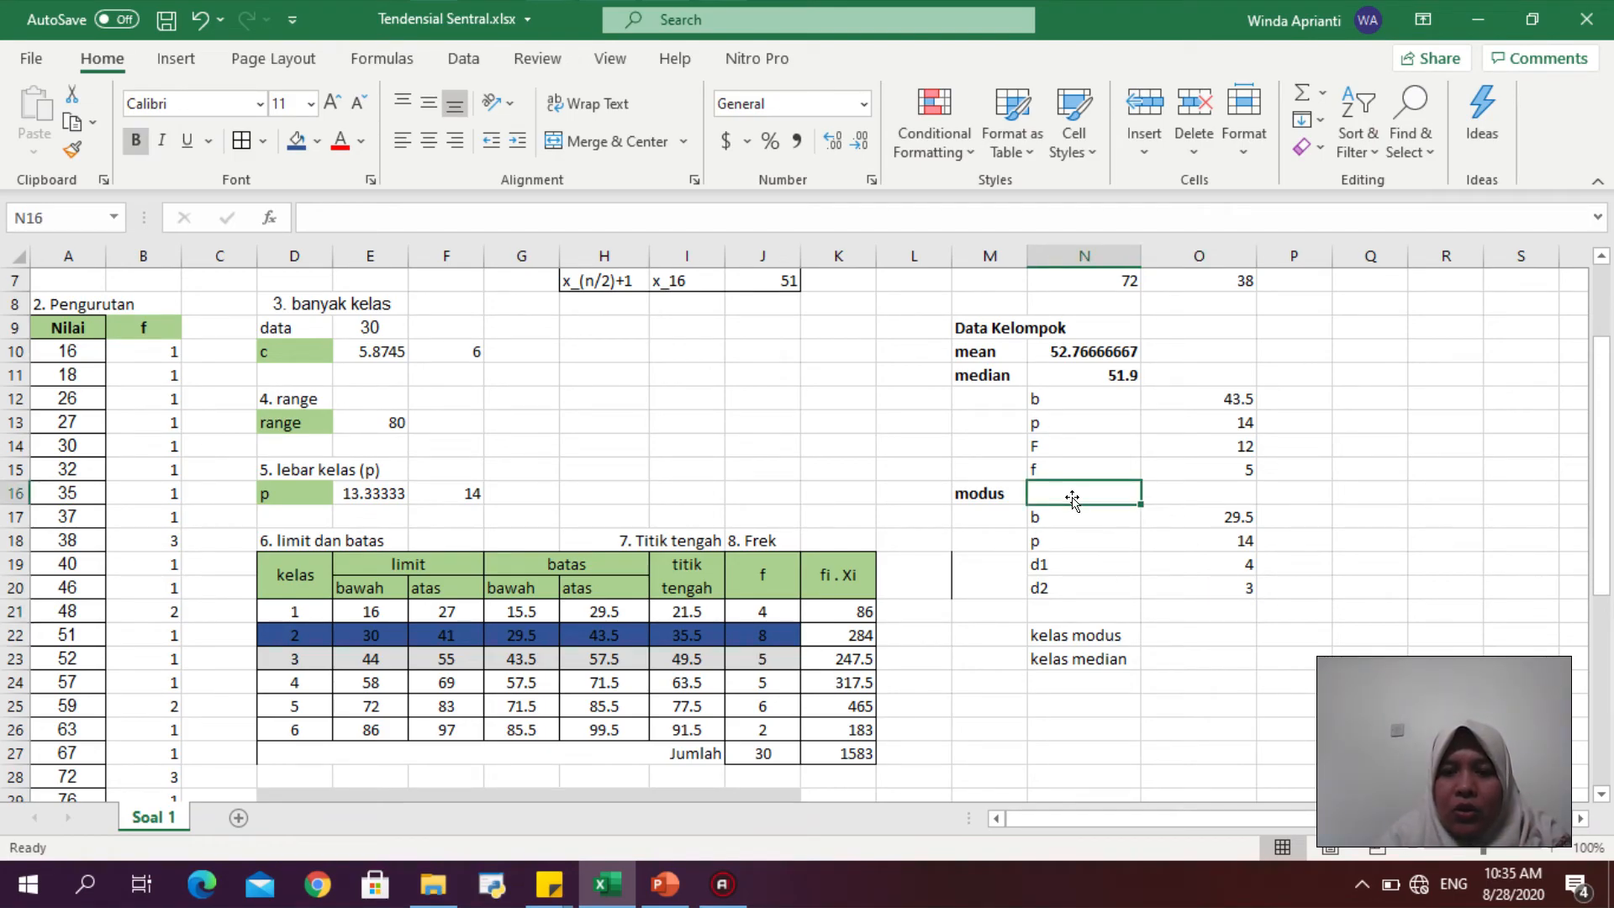
pyautogui.write('=')
pyautogui.click(1167, 514)
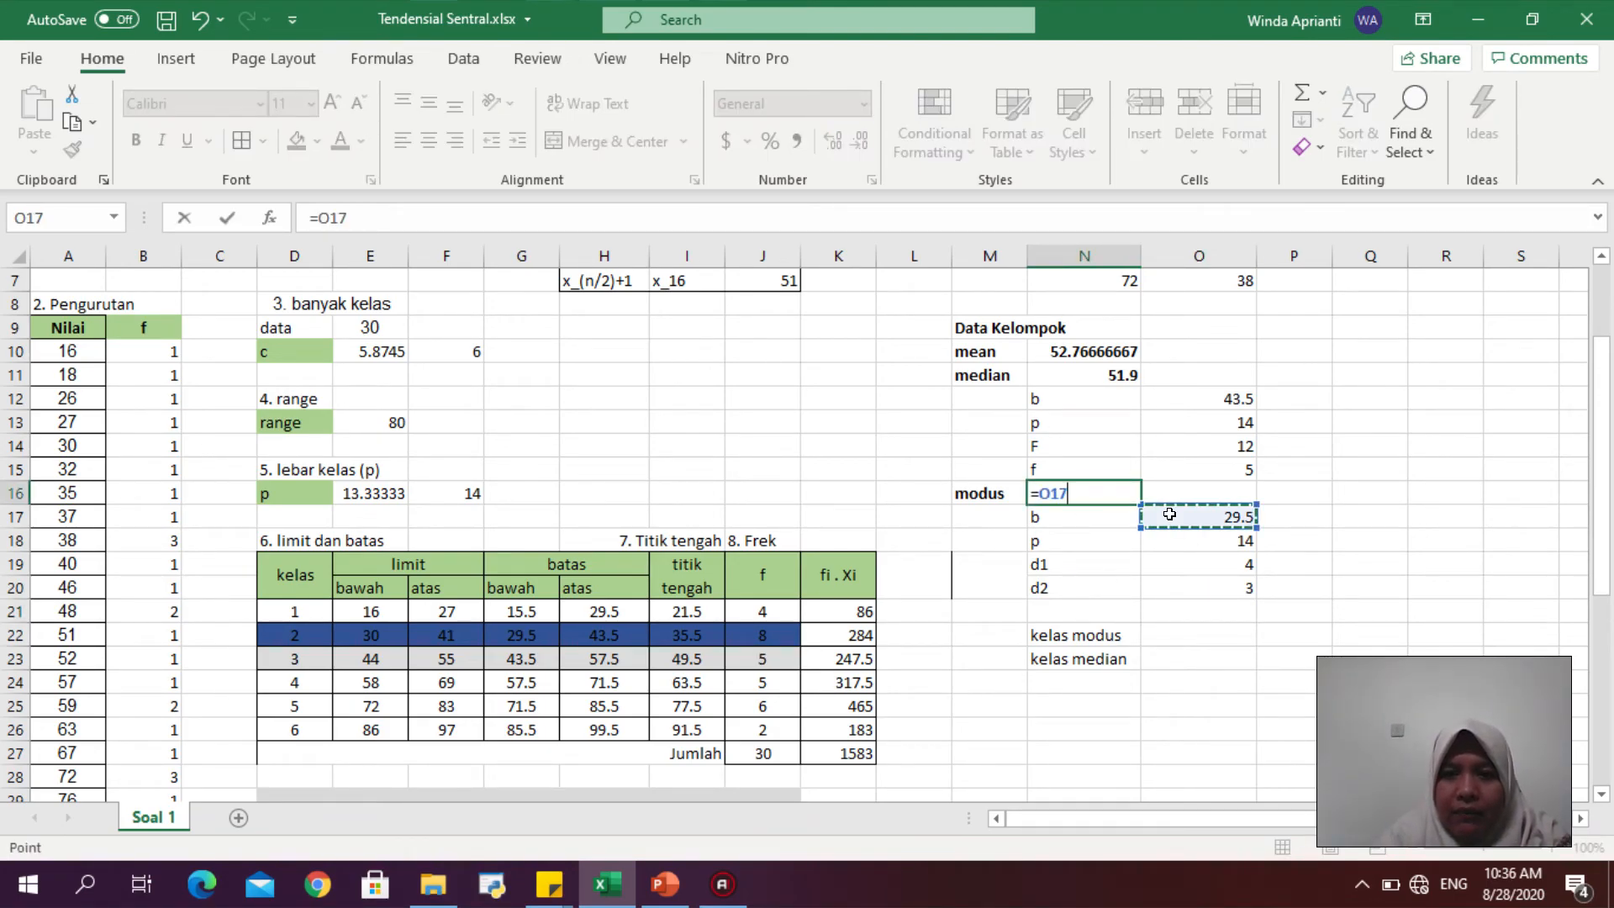
pyautogui.write('+')
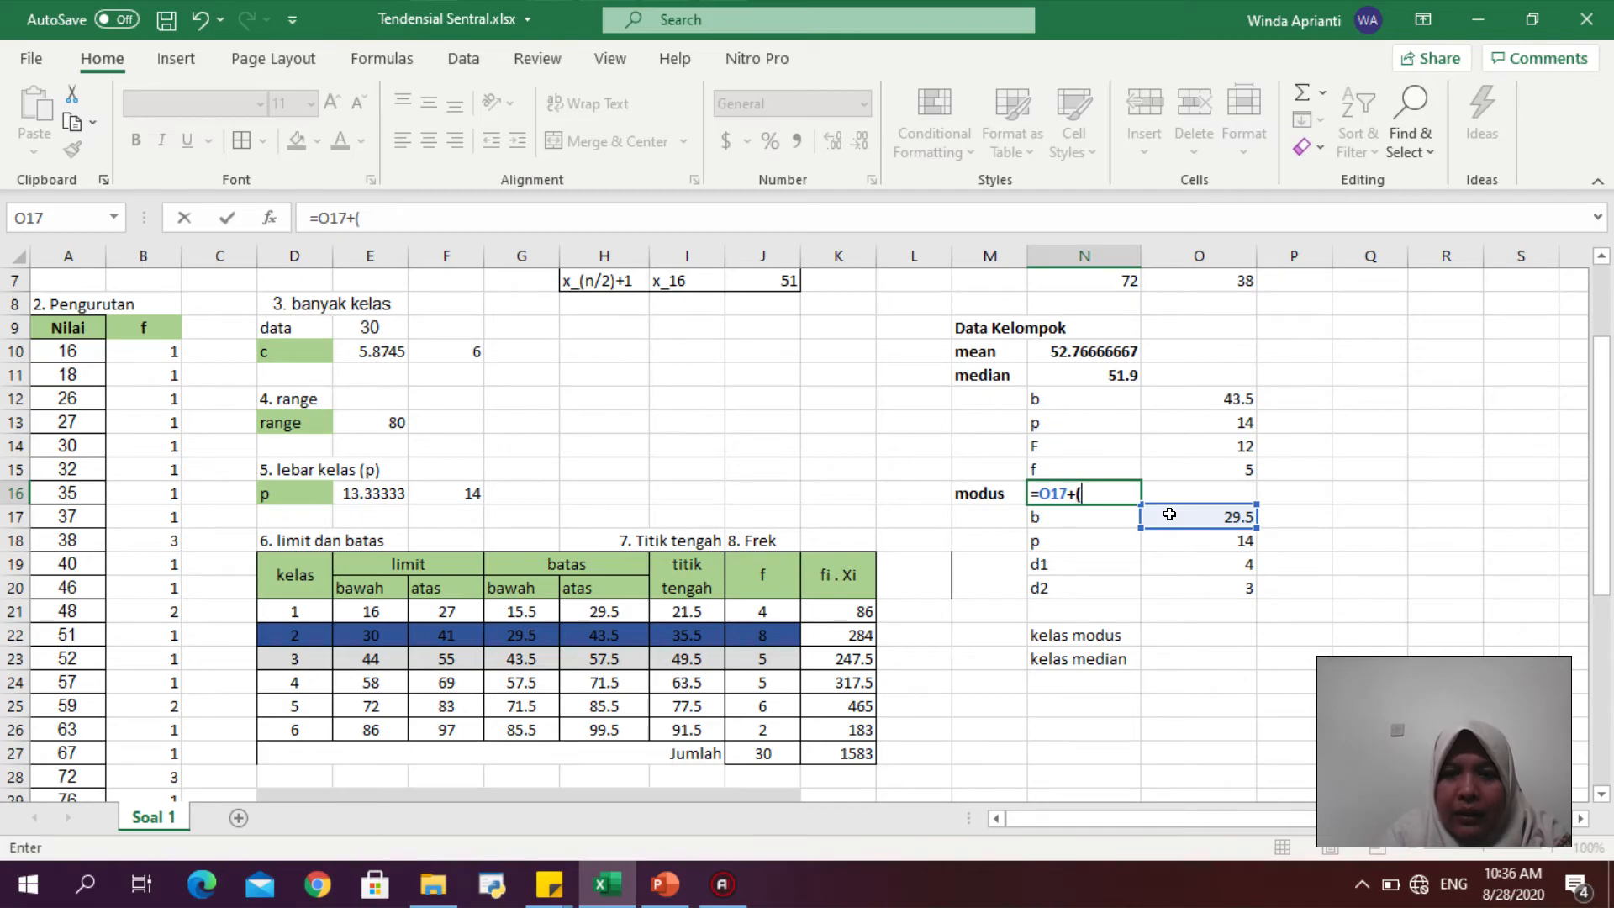
pyautogui.write('(')
pyautogui.click(1177, 539)
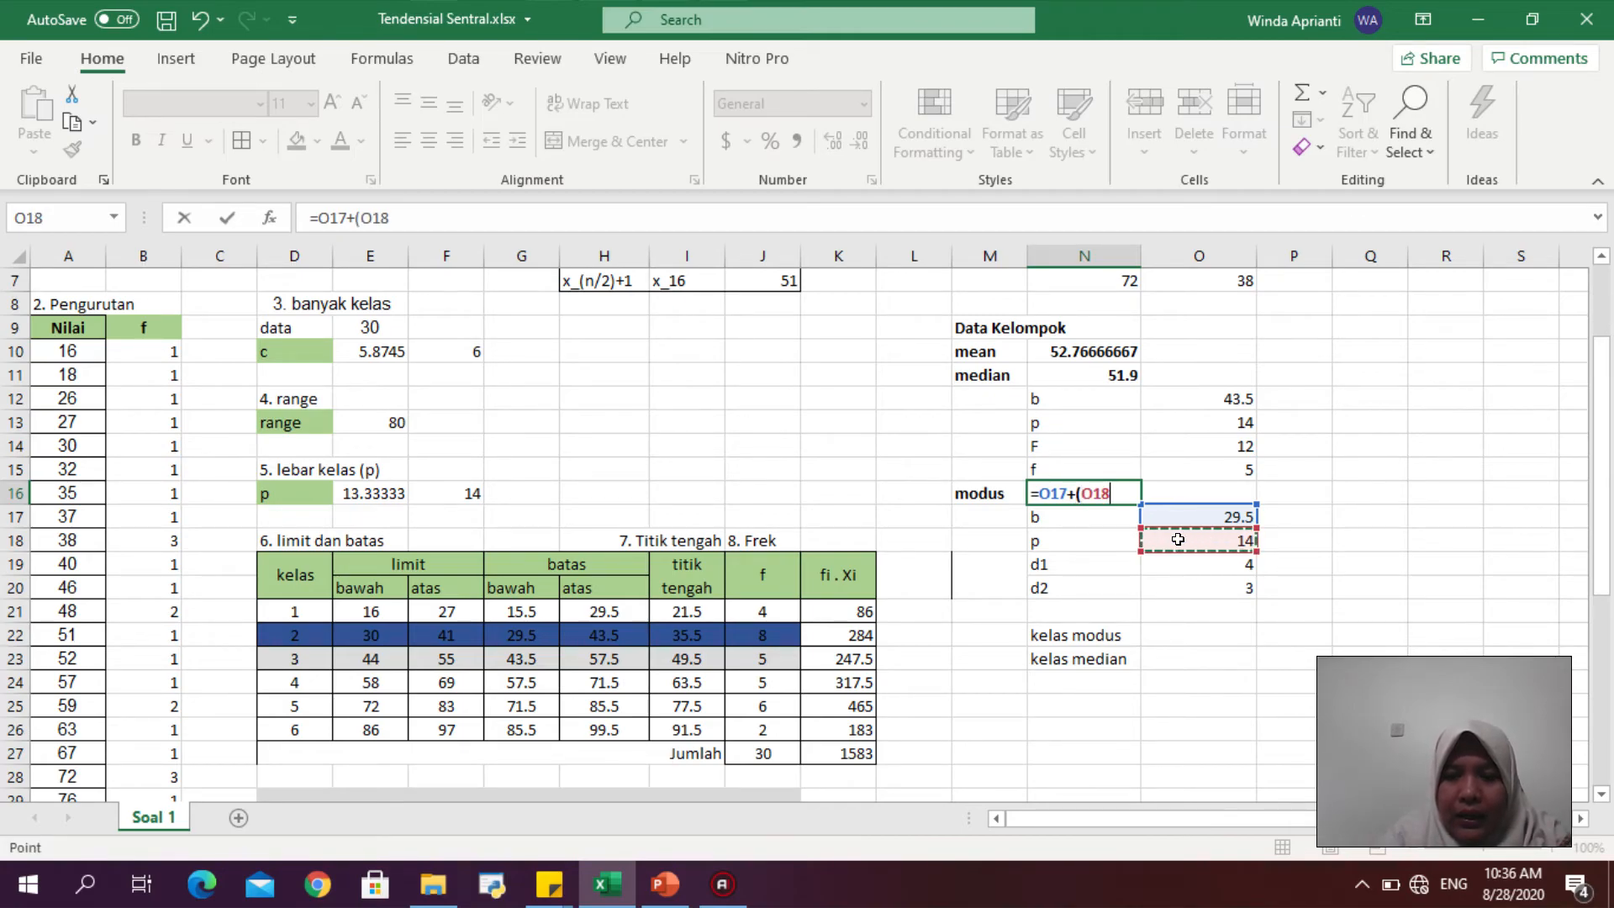
pyautogui.write('*')
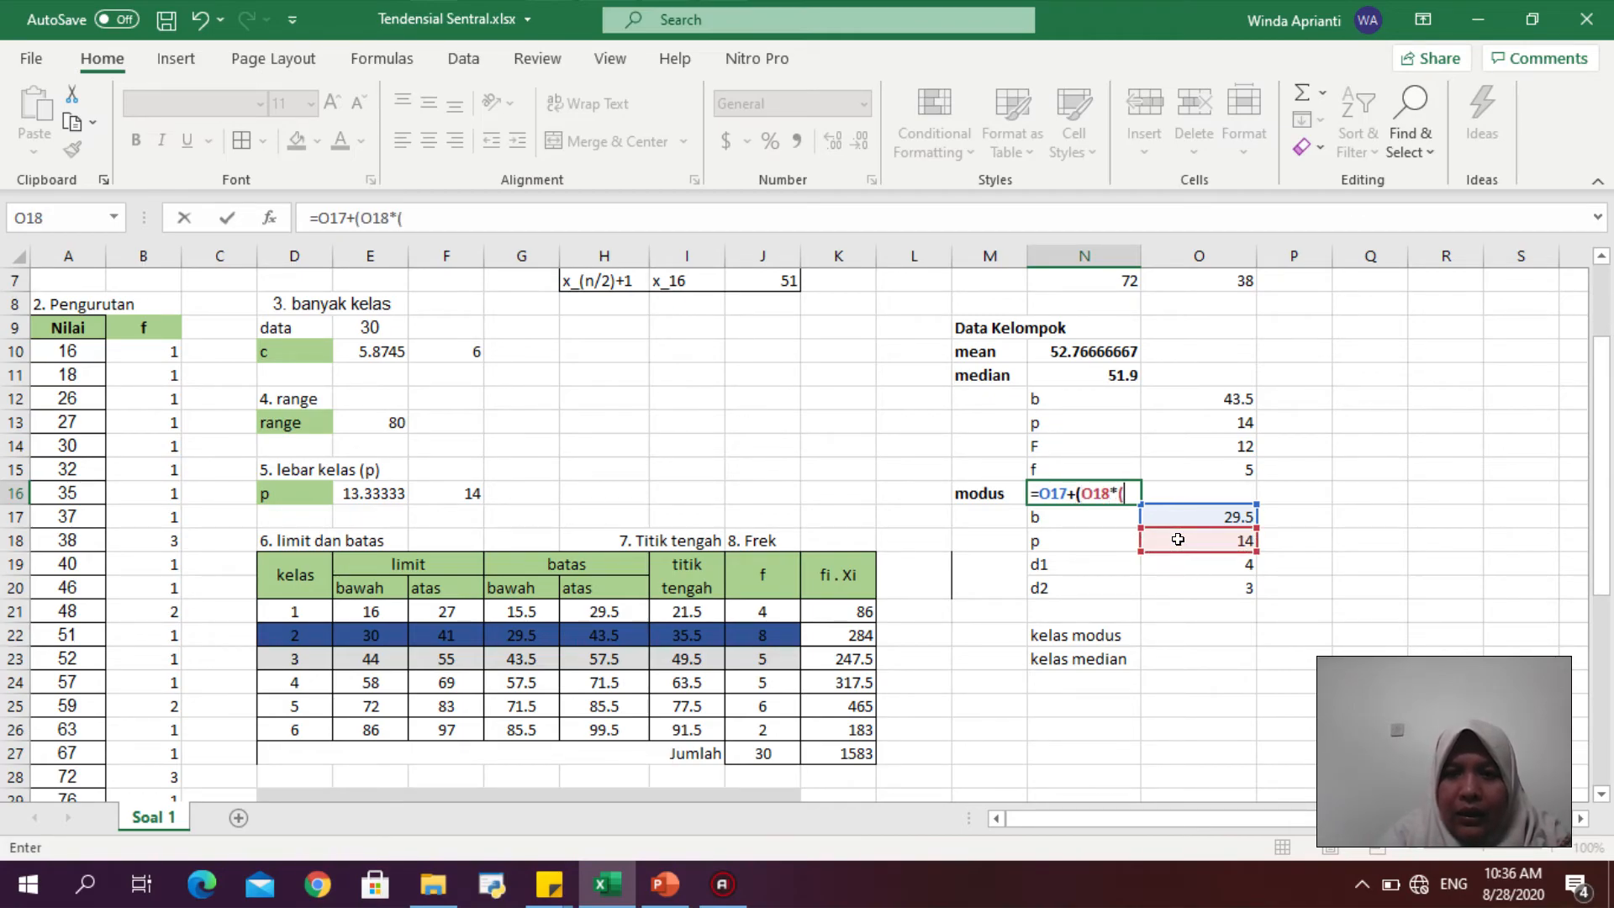
pyautogui.click(689, 894)
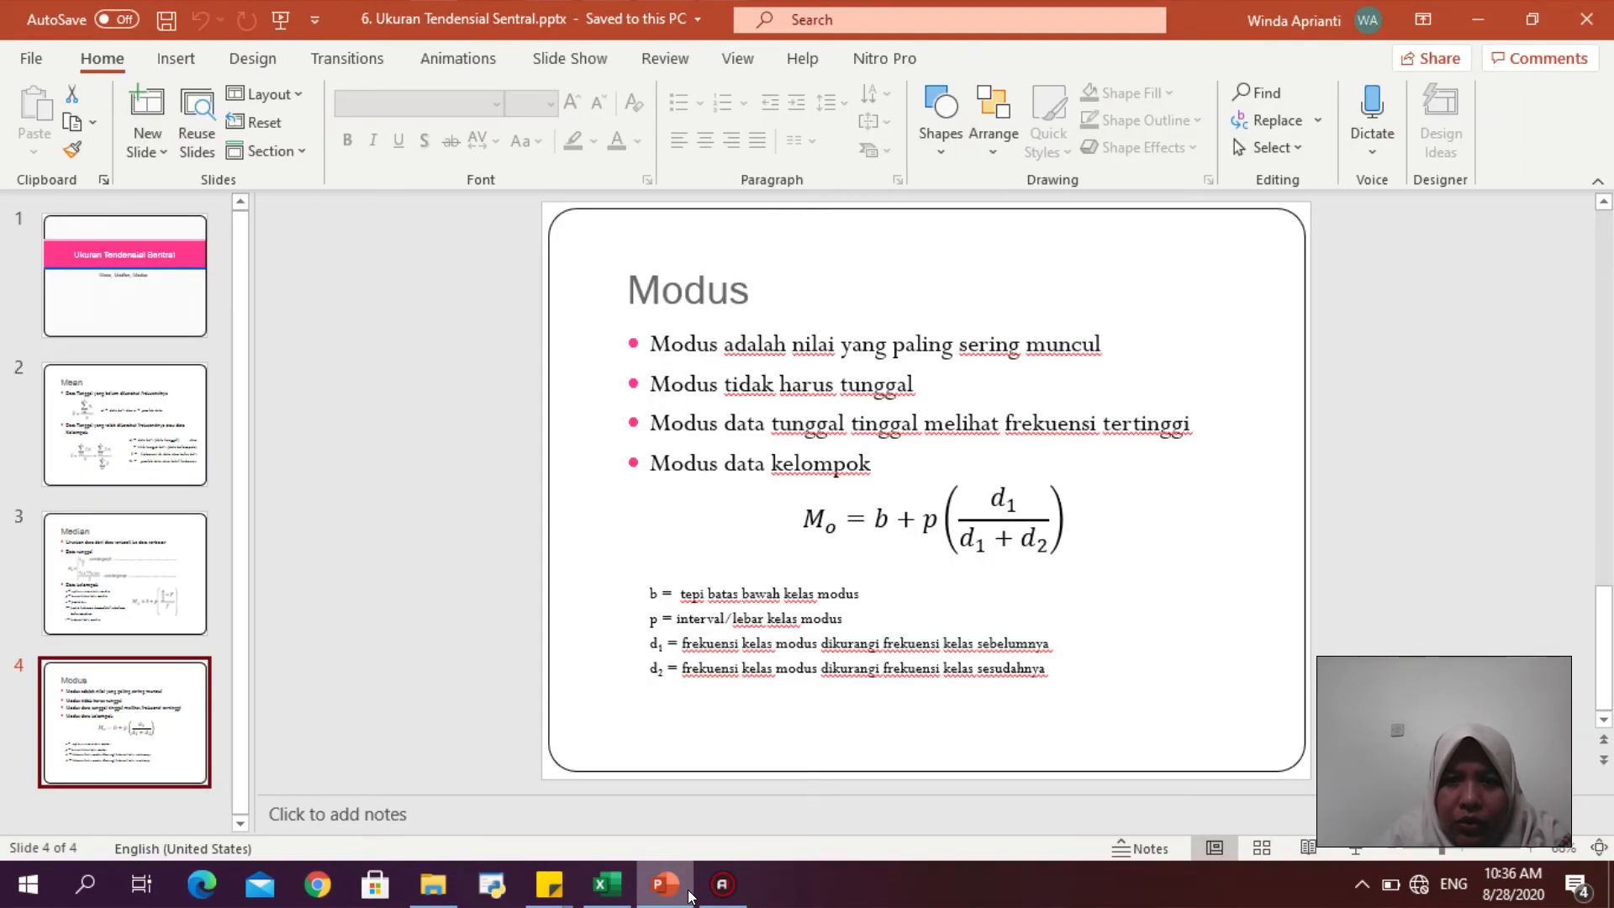
pyautogui.click(607, 885)
pyautogui.write('(')
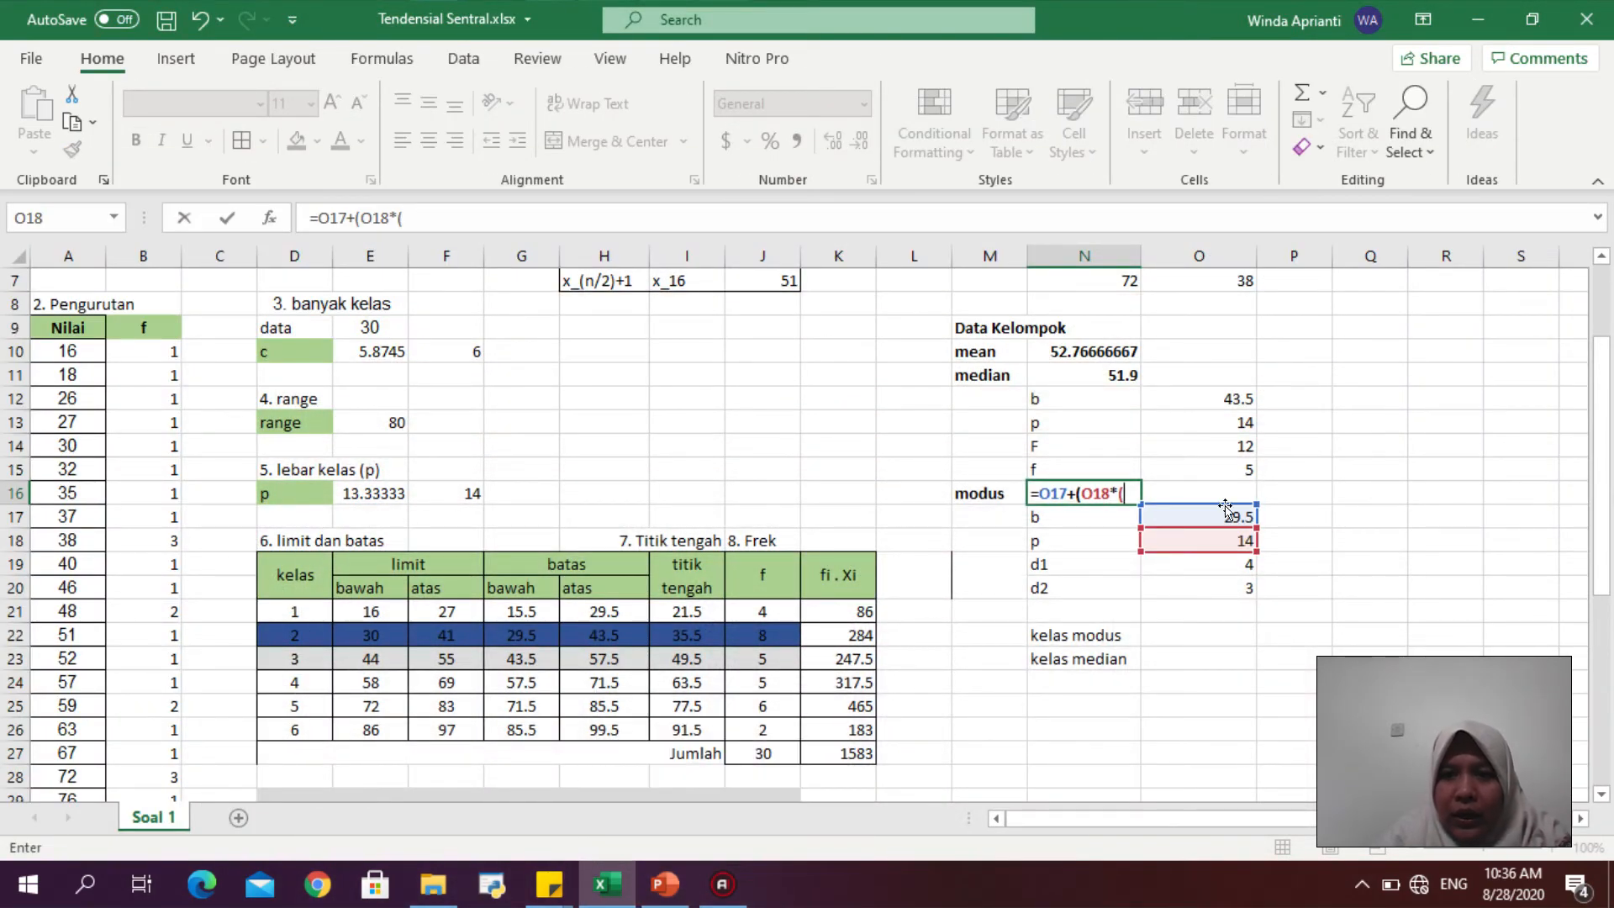
pyautogui.click(1205, 570)
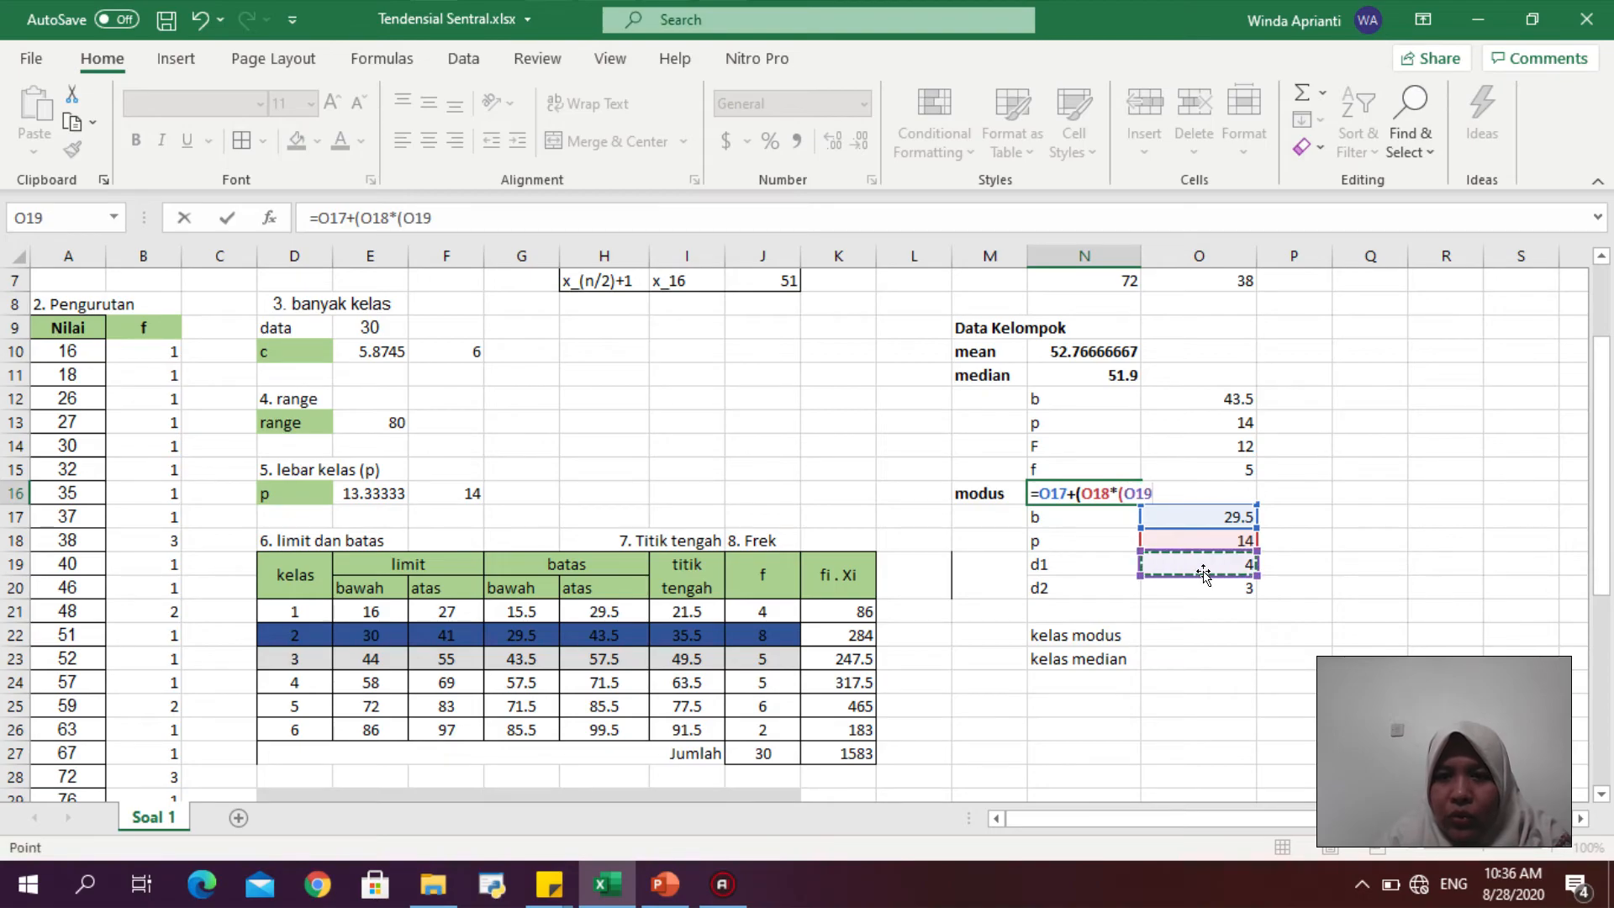
pyautogui.write('/(')
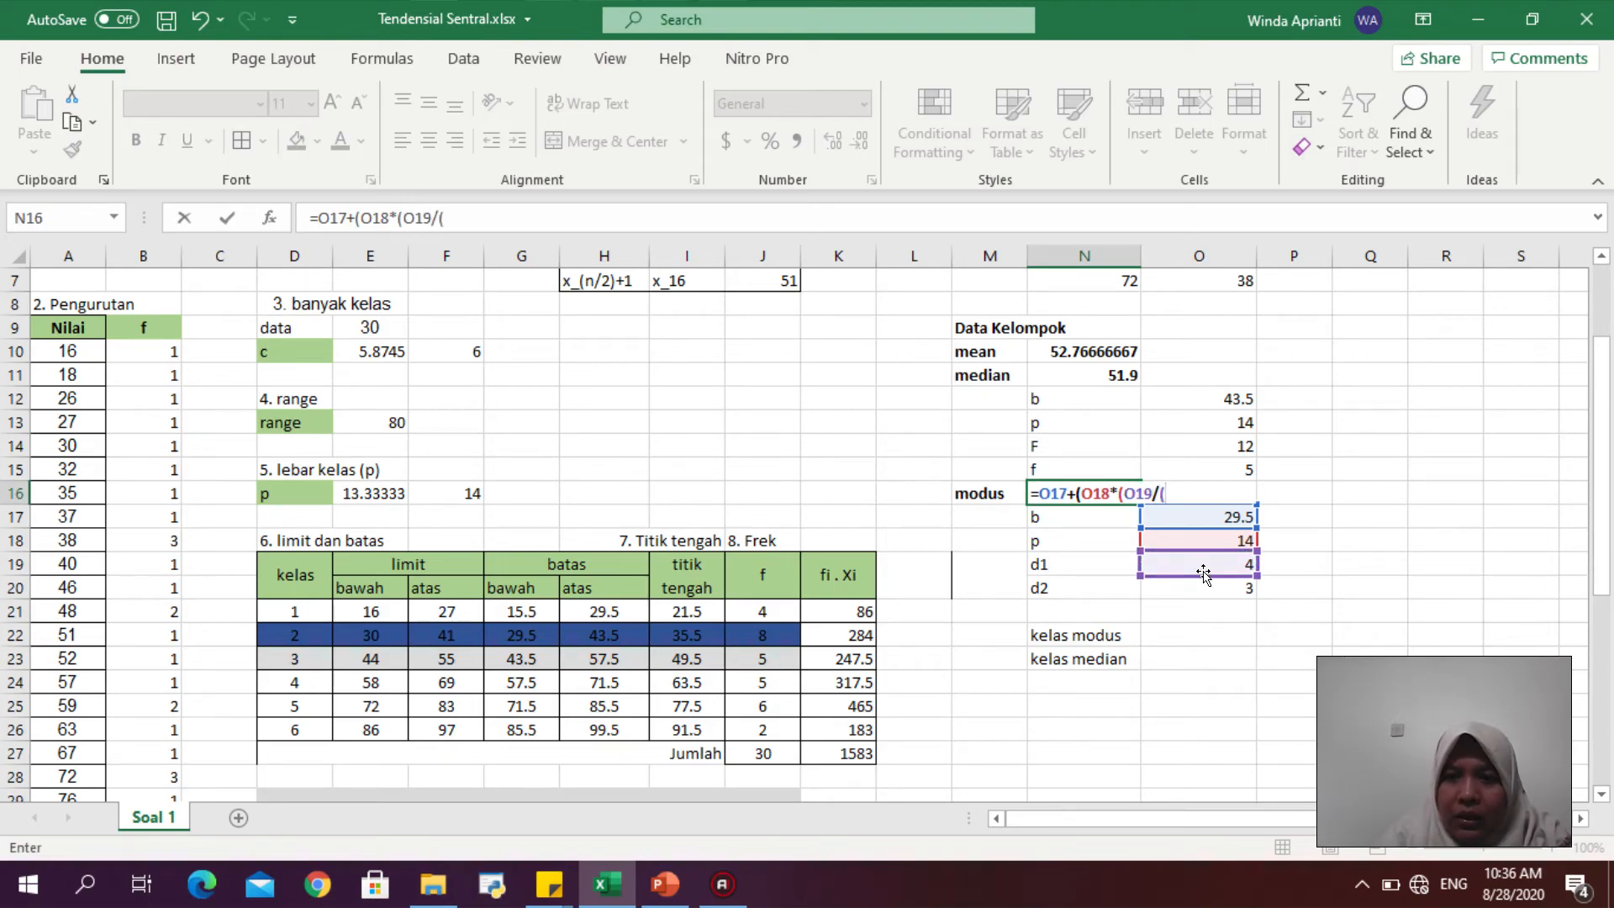
pyautogui.click(1194, 562)
pyautogui.write('+')
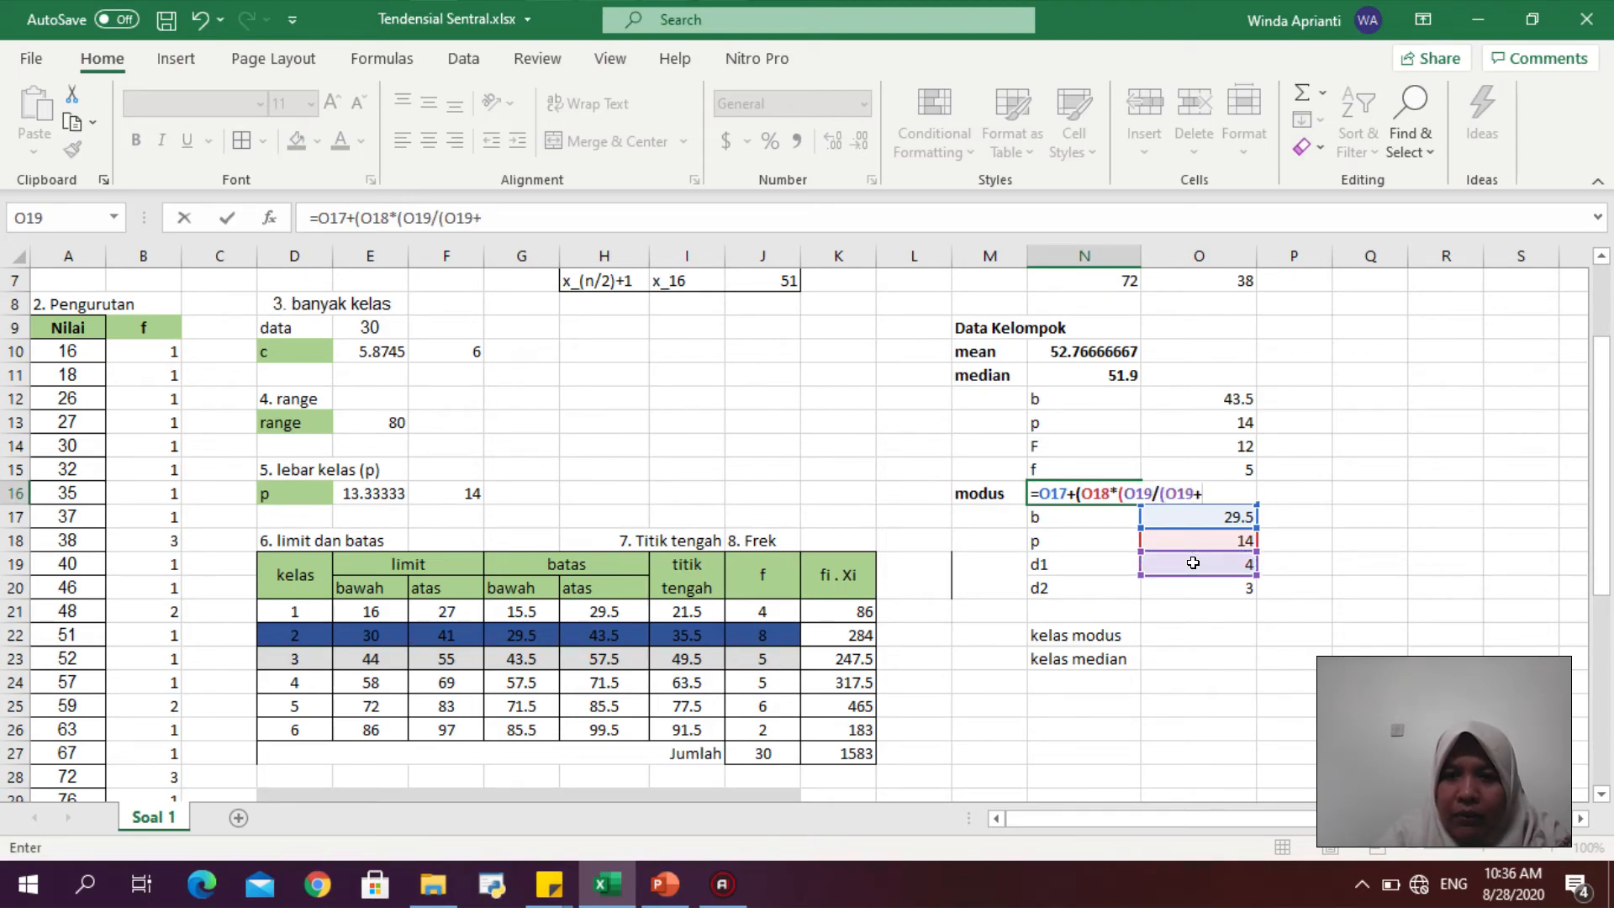
pyautogui.click(1203, 593)
pyautogui.write(')')
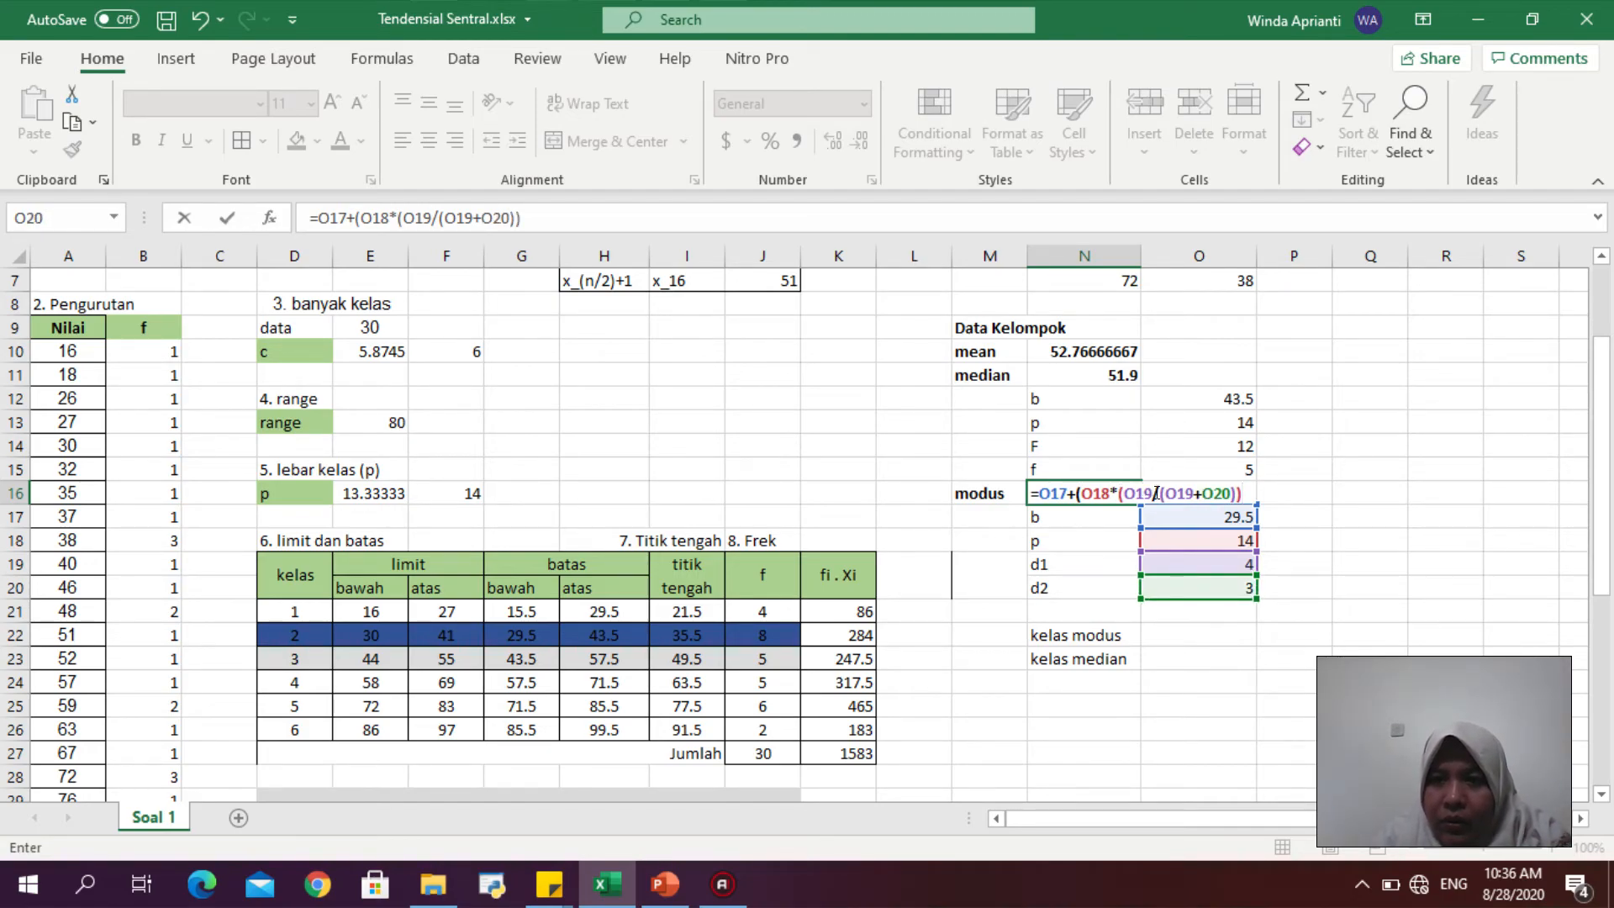
pyautogui.write('))')
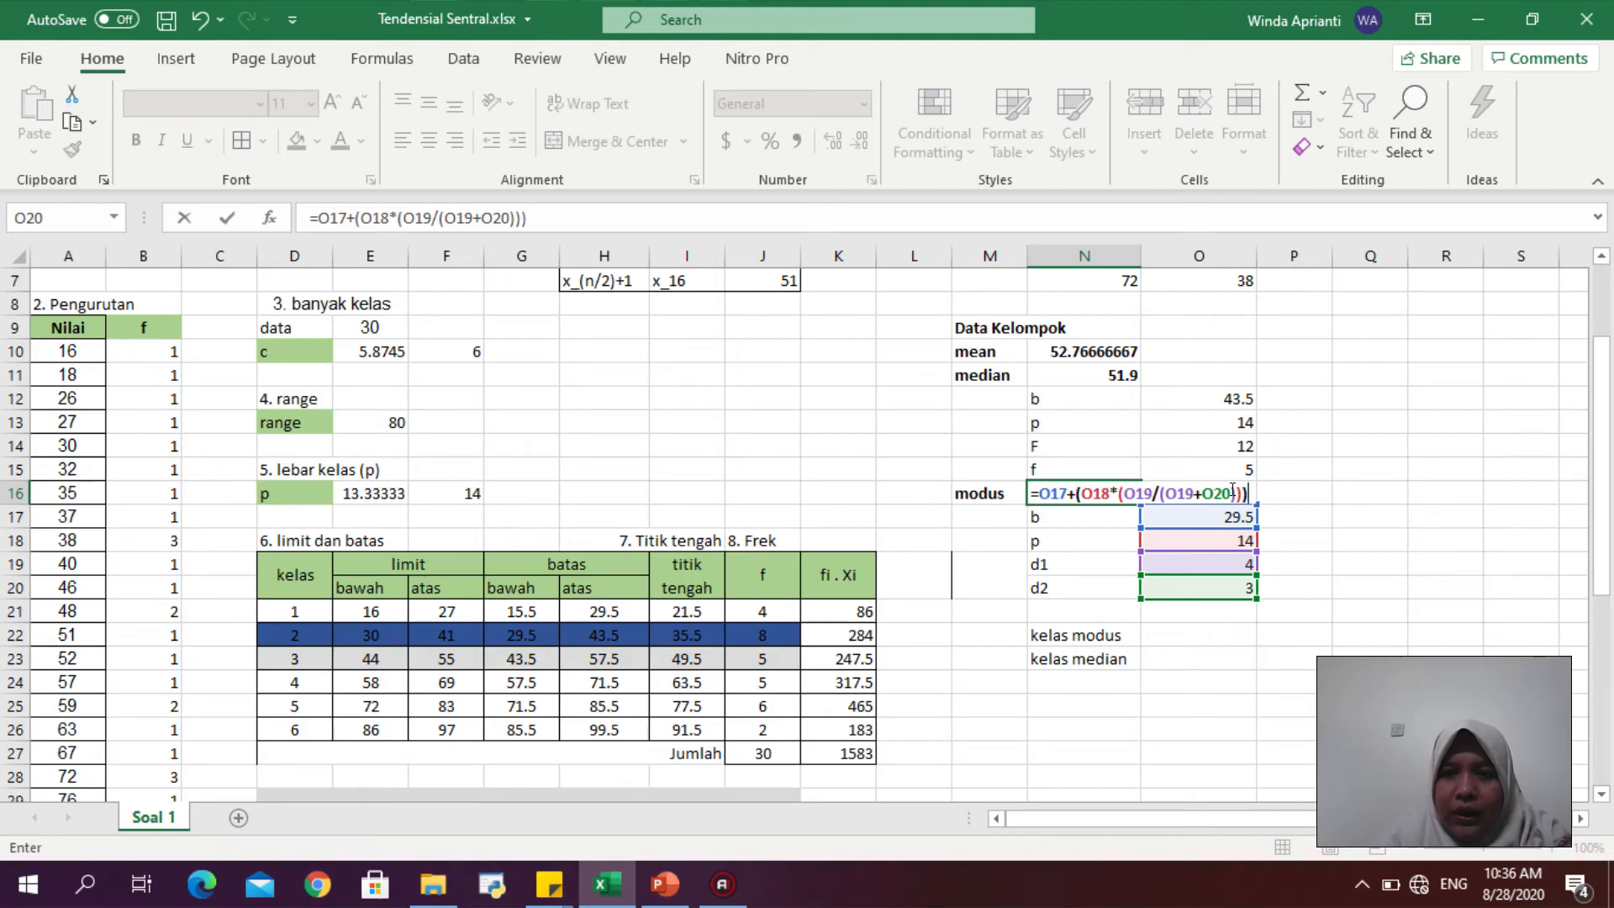
pyautogui.press('Return')
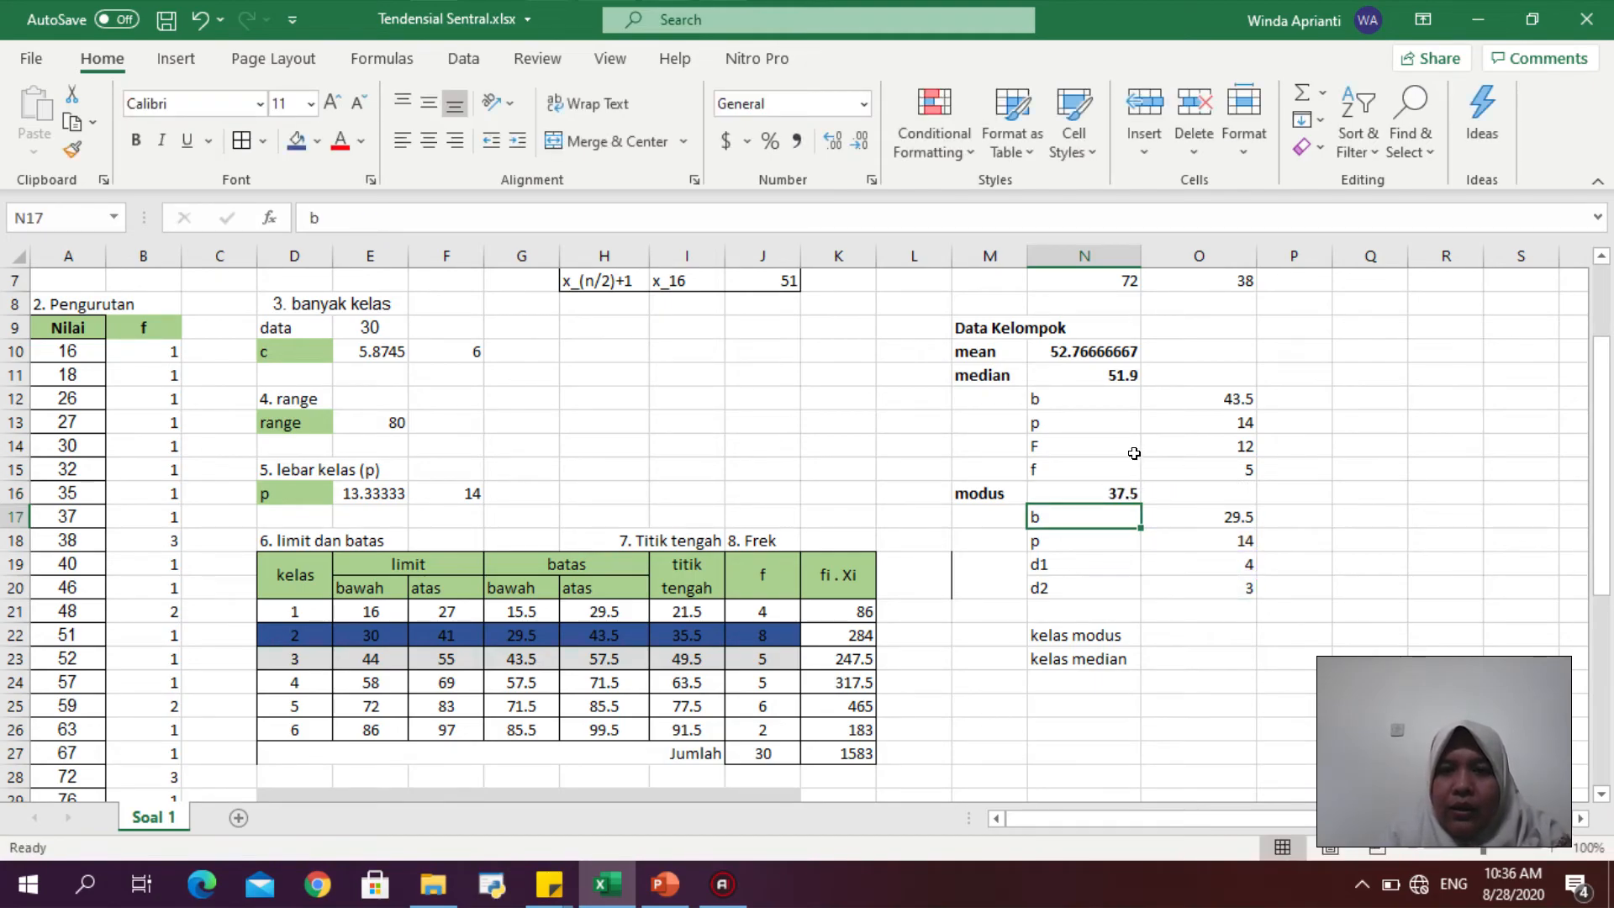
# - Examine the mode formula in N16 and the highlighted modal class row of the frequency table
pyautogui.click(1082, 488)
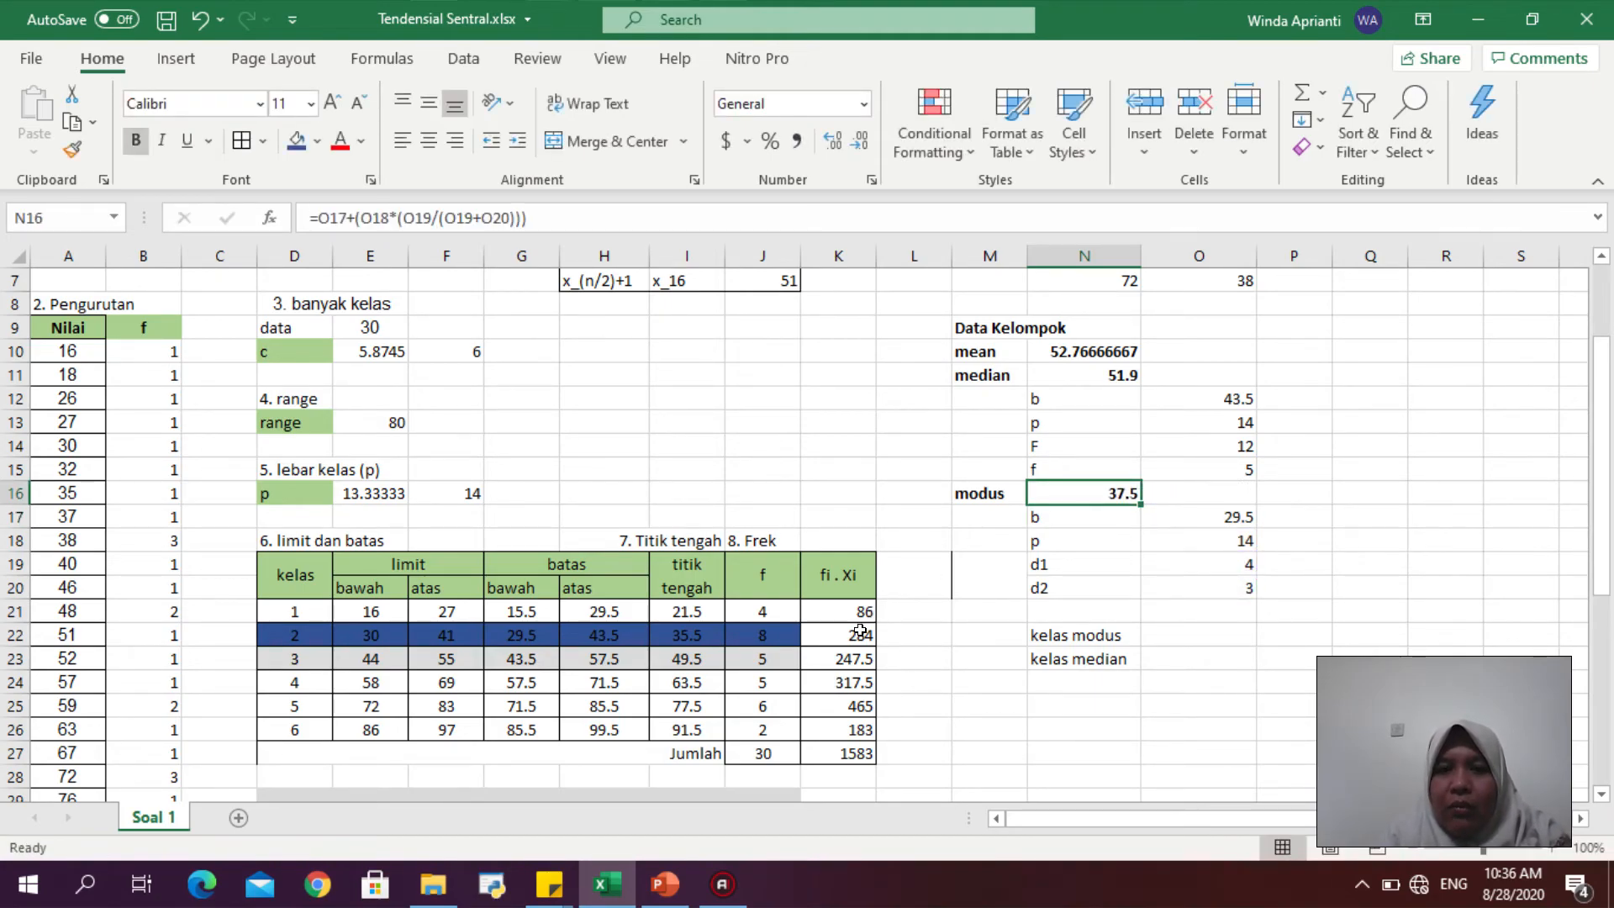
pyautogui.moveTo(860, 630); pyautogui.dragTo(374, 623)
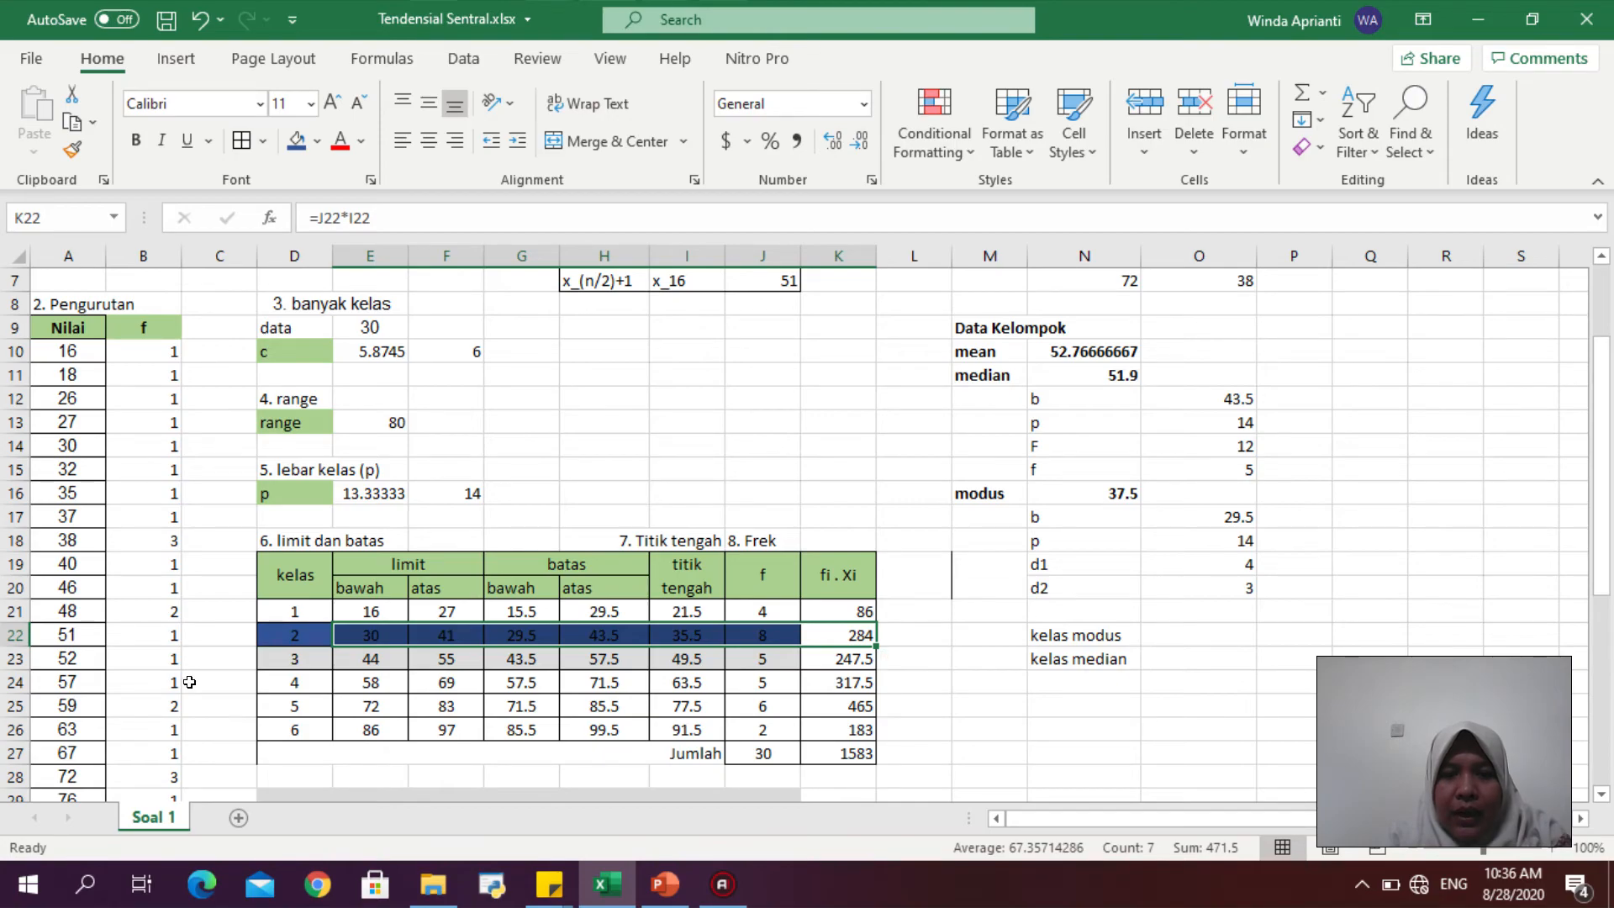
pyautogui.click(691, 461)
pyautogui.moveTo(1609, 444); pyautogui.dragTo(1608, 373)
pyautogui.moveTo(971, 353); pyautogui.dragTo(1134, 414)
pyautogui.moveTo(975, 503); pyautogui.dragTo(1109, 644)
pyautogui.click(1390, 516)
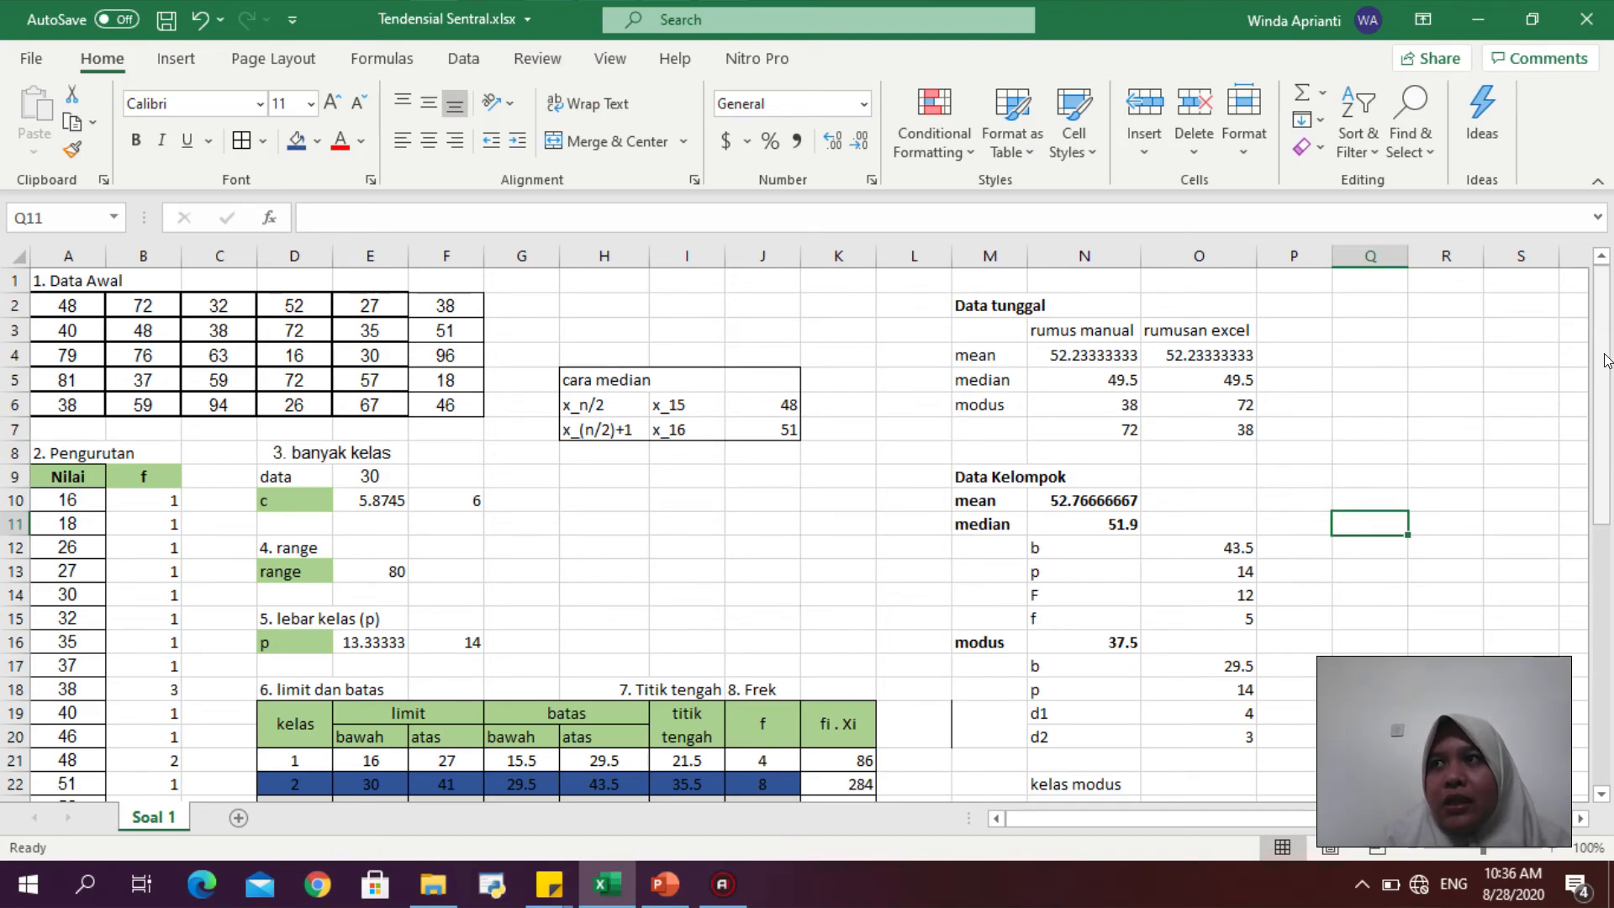
# - Scroll through the sheet to review the ungrouped and grouped mean, median and mode results and their formulas
pyautogui.moveTo(1605, 360); pyautogui.dragTo(1608, 203)
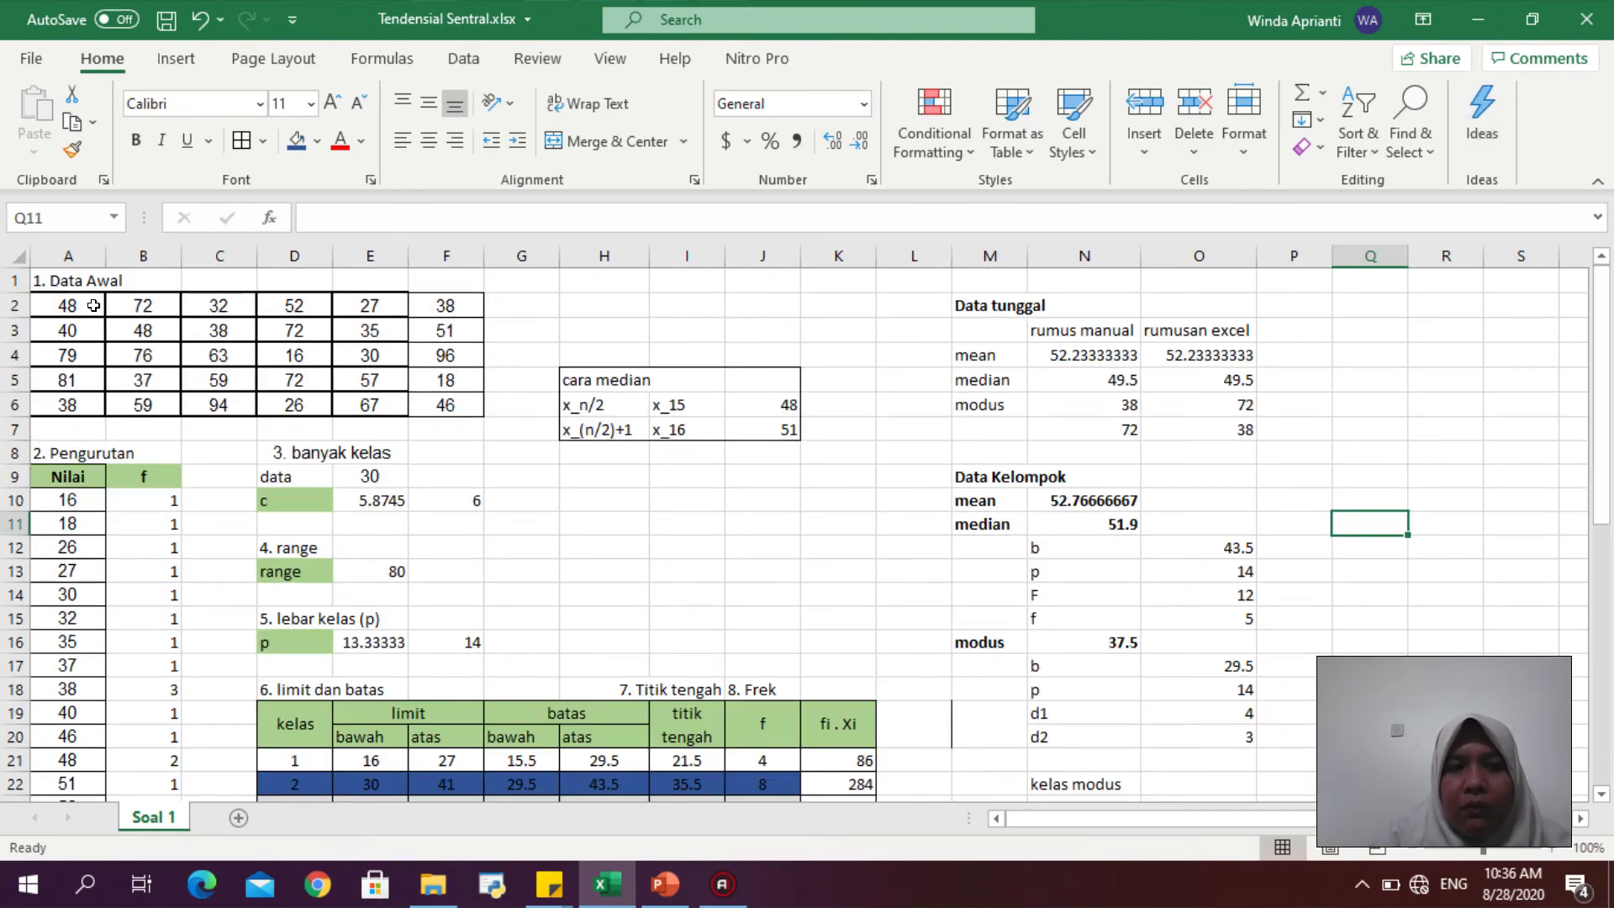
pyautogui.moveTo(1606, 383); pyautogui.dragTo(1610, 476)
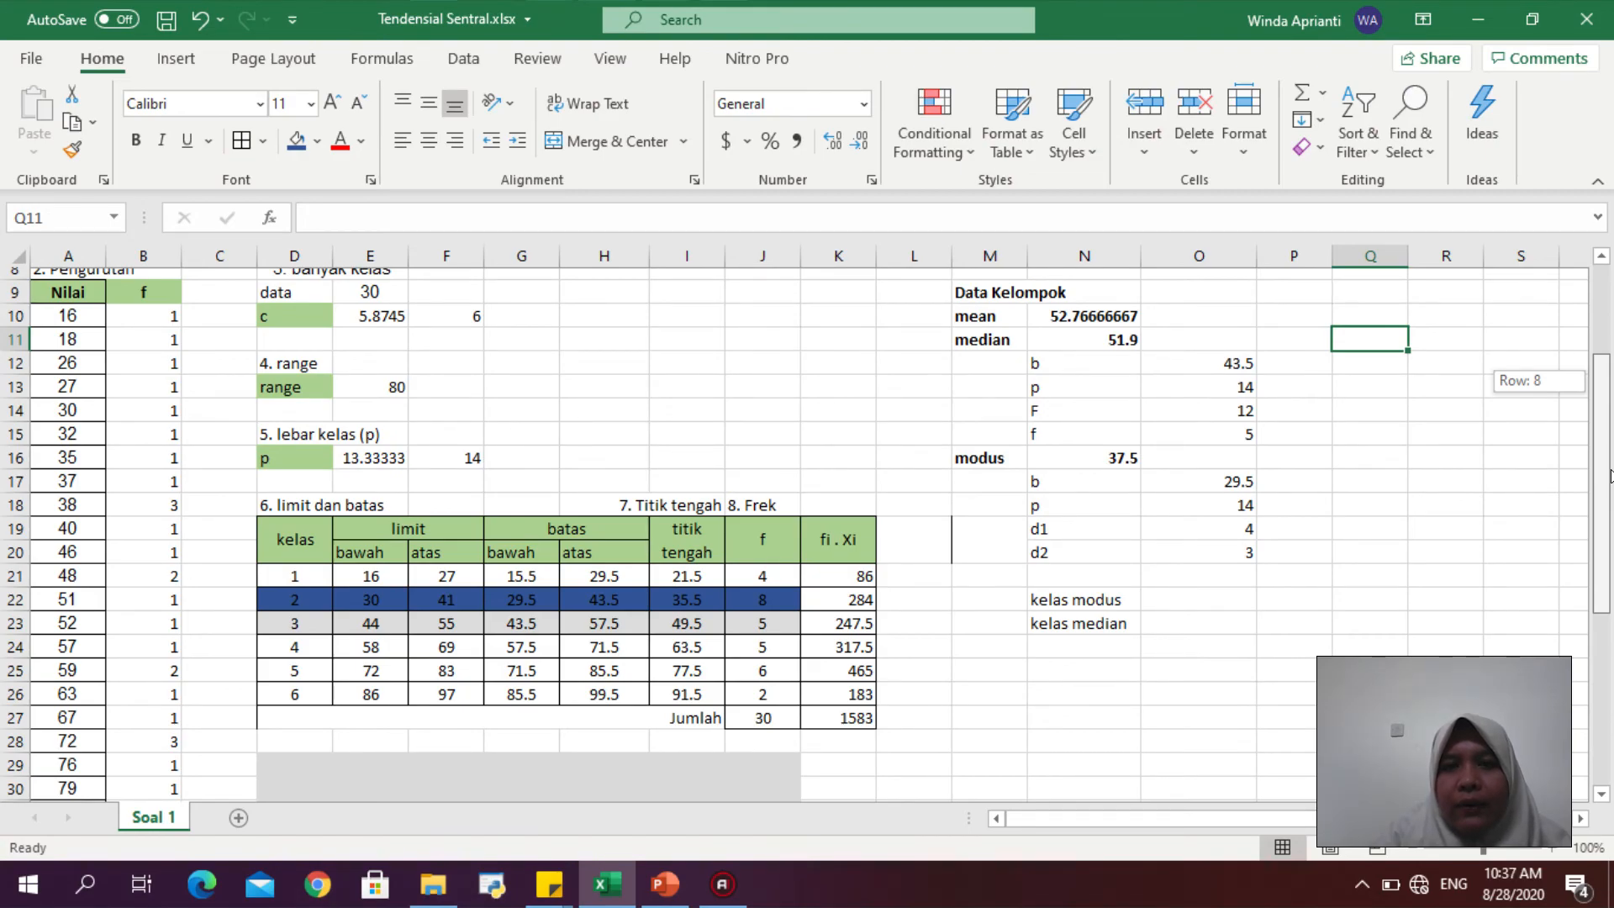
pyautogui.moveTo(1611, 476); pyautogui.dragTo(1611, 379)
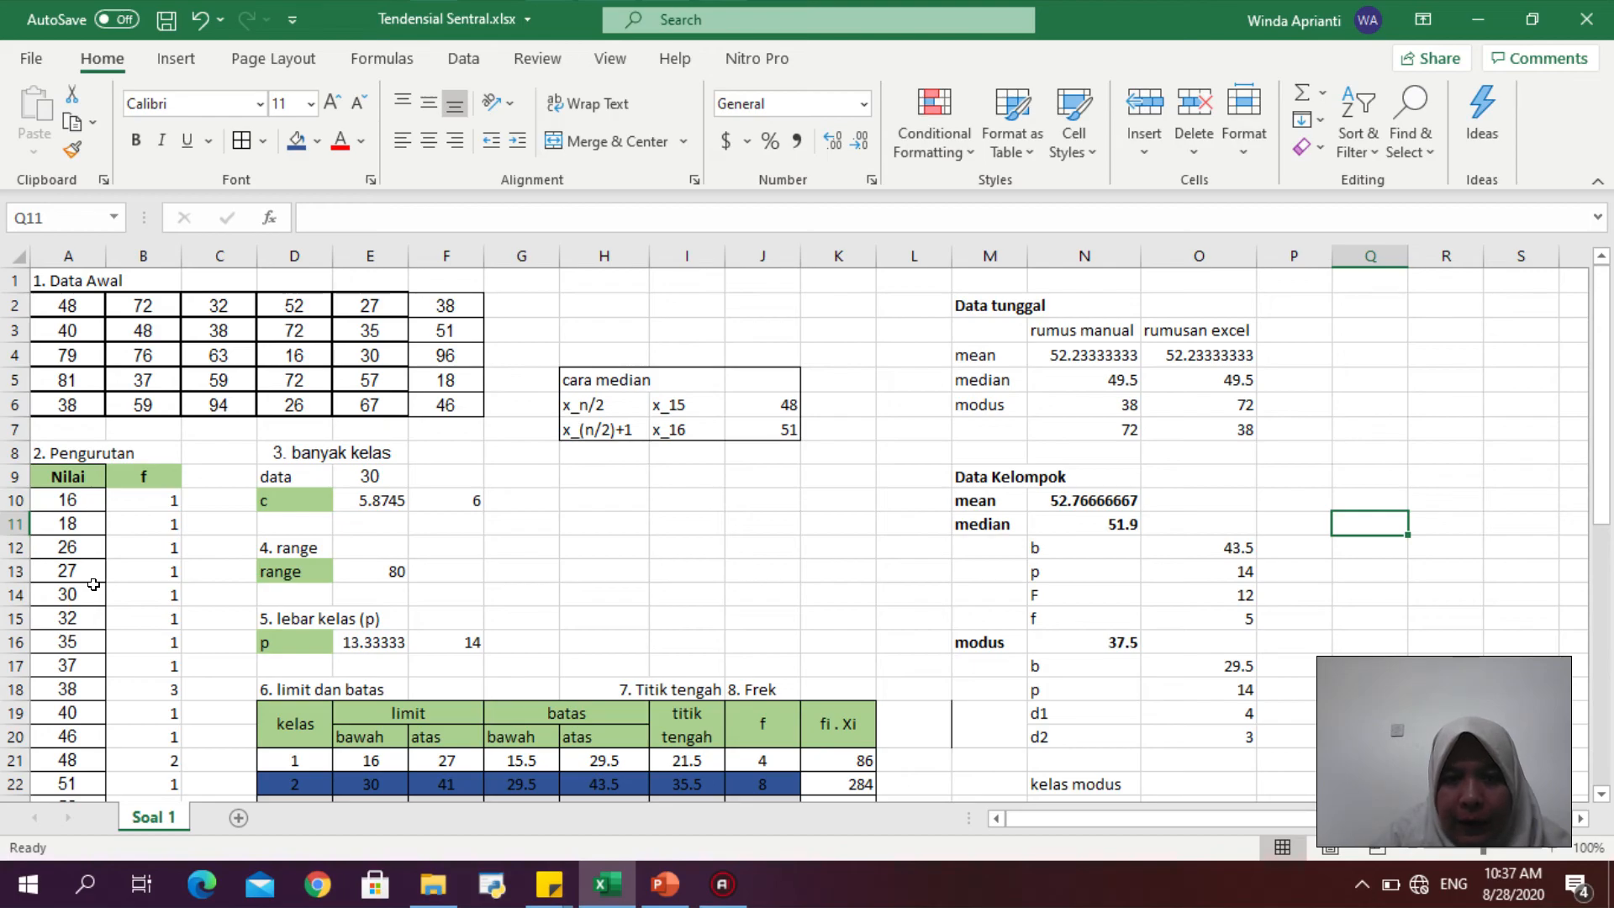
pyautogui.moveTo(1609, 452); pyautogui.dragTo(1611, 536)
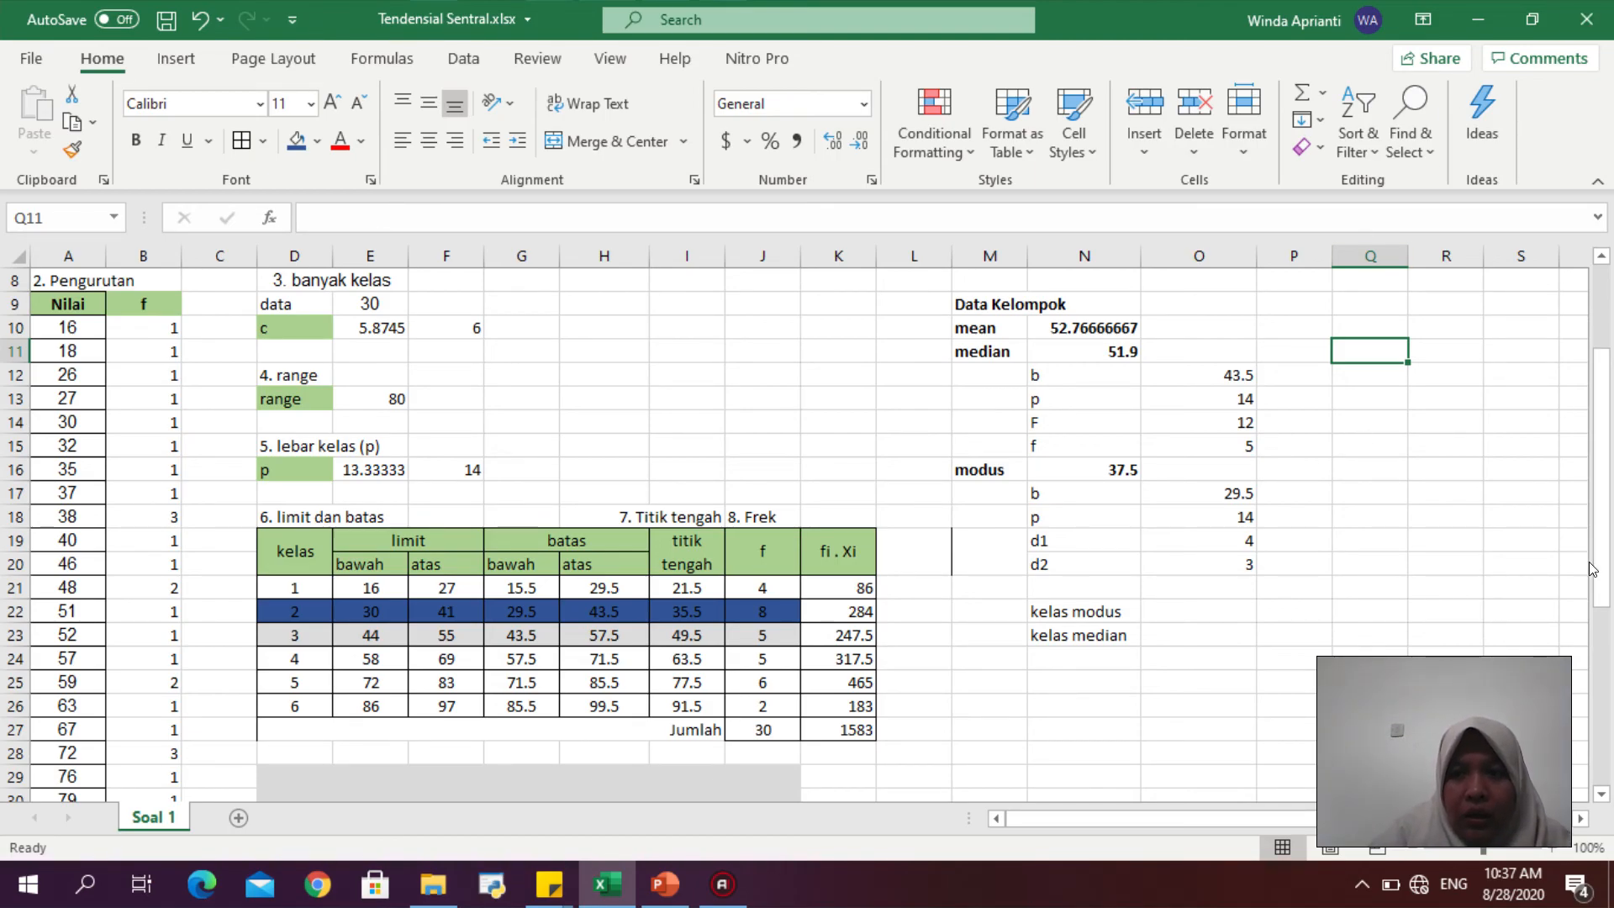
pyautogui.moveTo(1602, 573); pyautogui.dragTo(1603, 473)
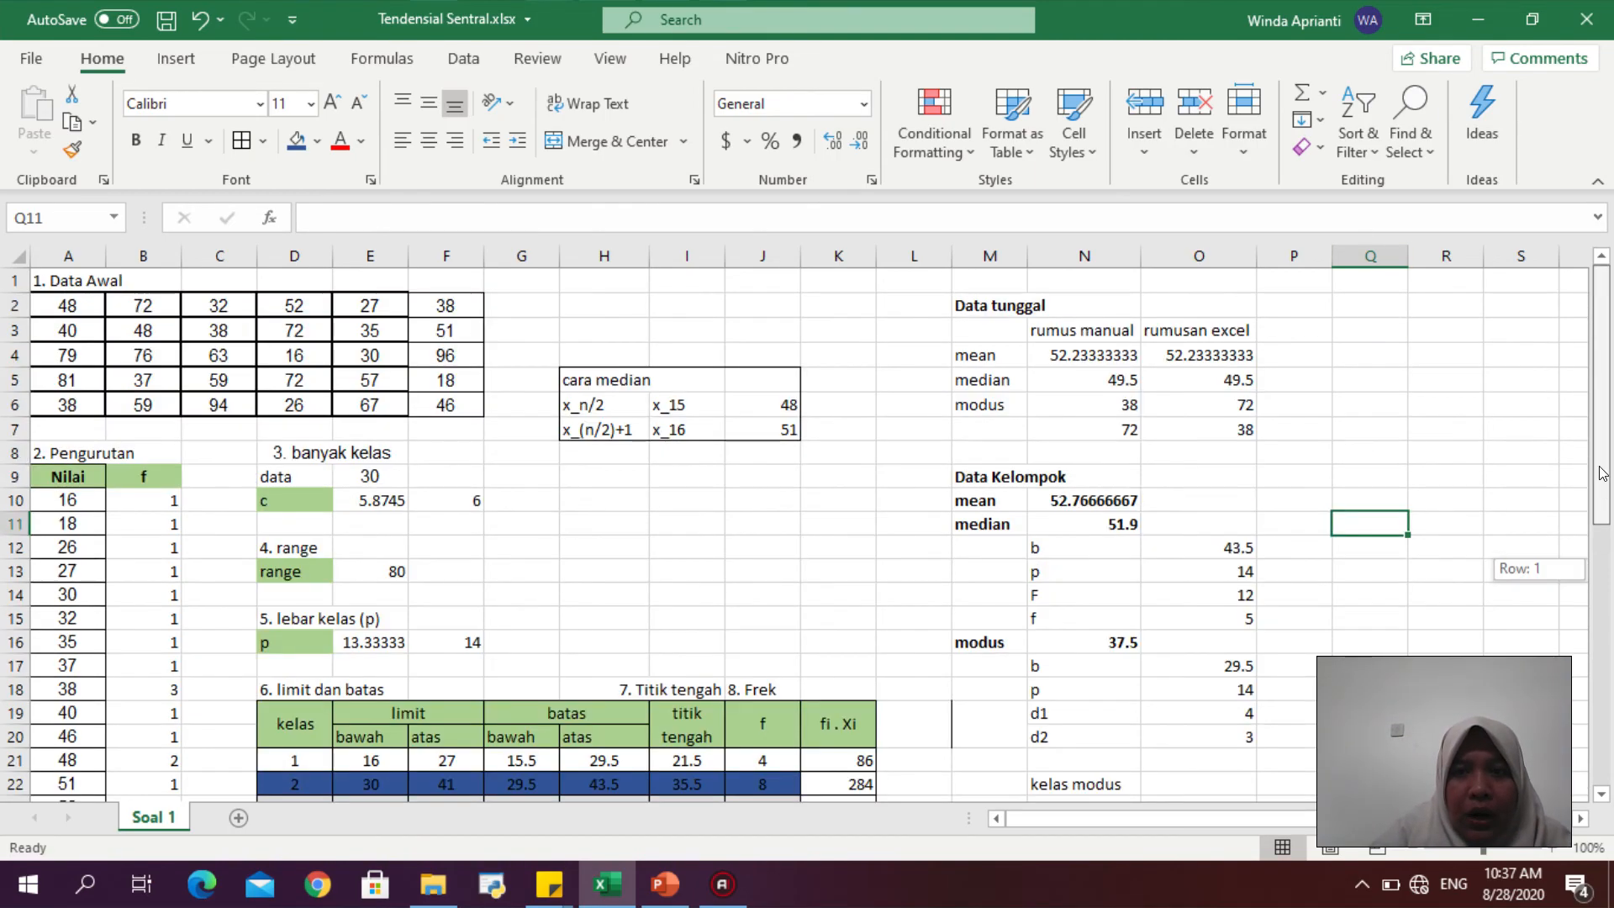
pyautogui.click(1066, 347)
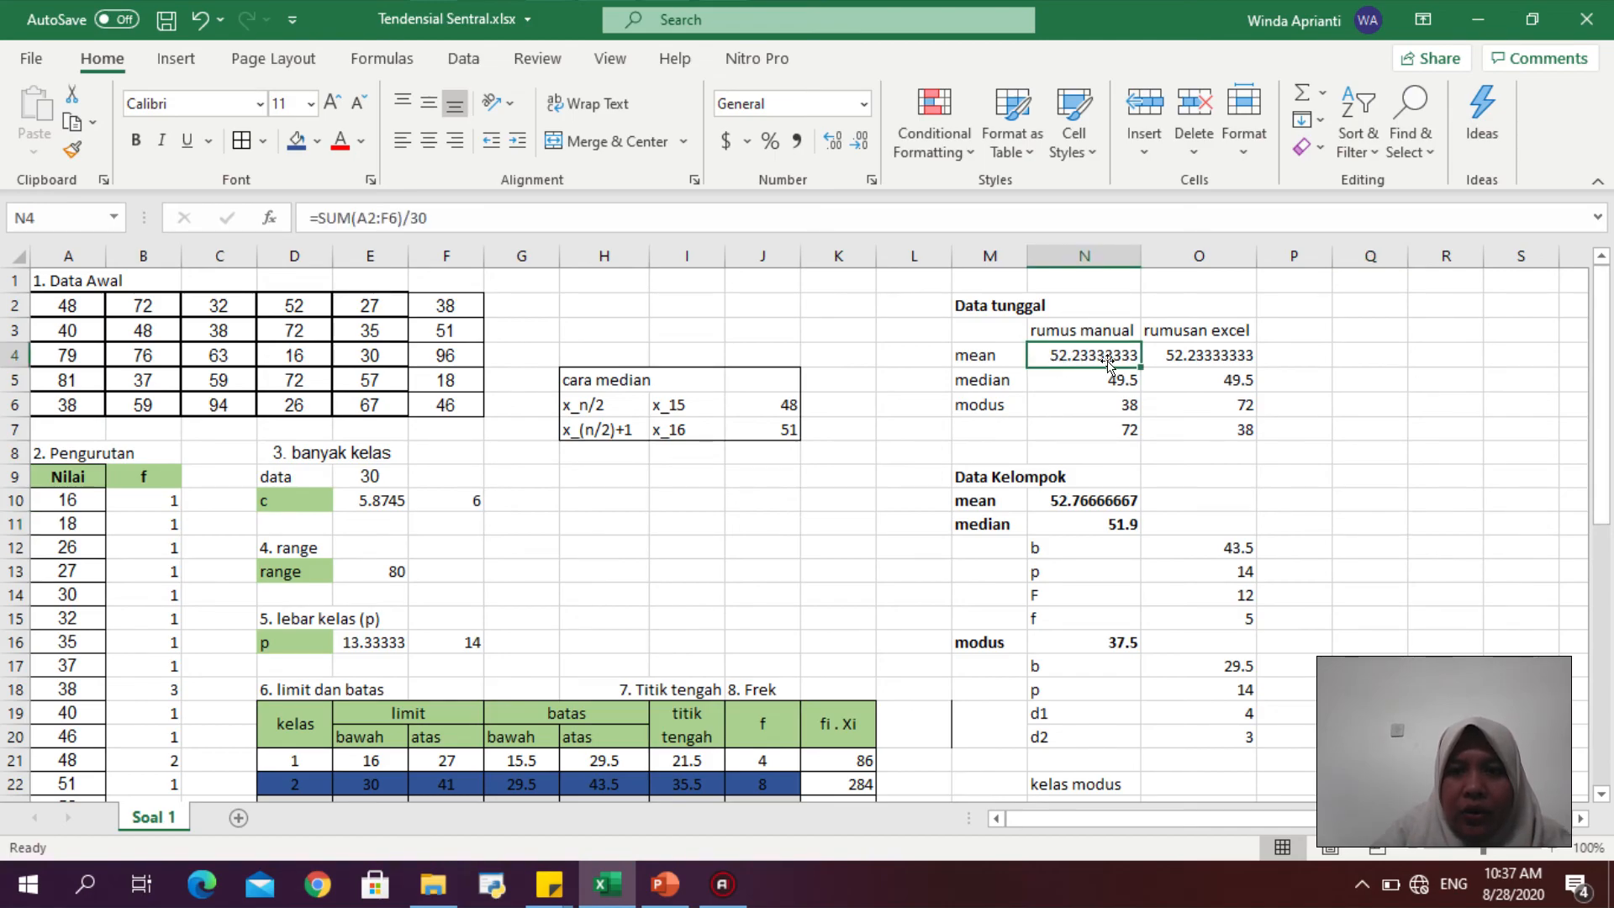
pyautogui.moveTo(1610, 395); pyautogui.dragTo(1602, 503)
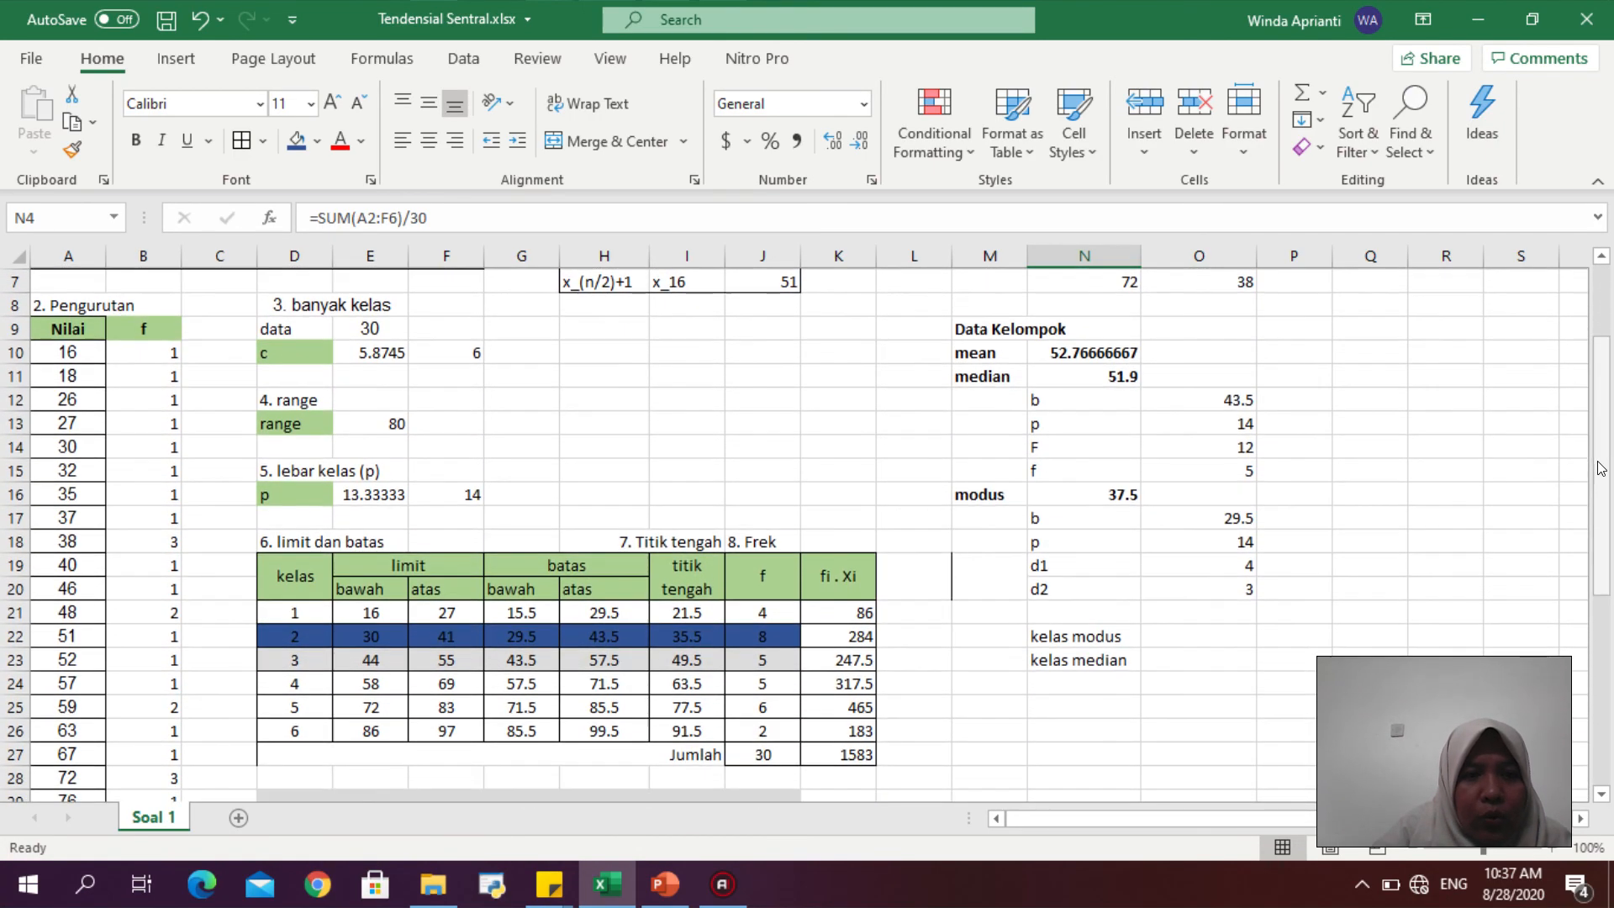
pyautogui.moveTo(127, 651); pyautogui.dragTo(76, 345)
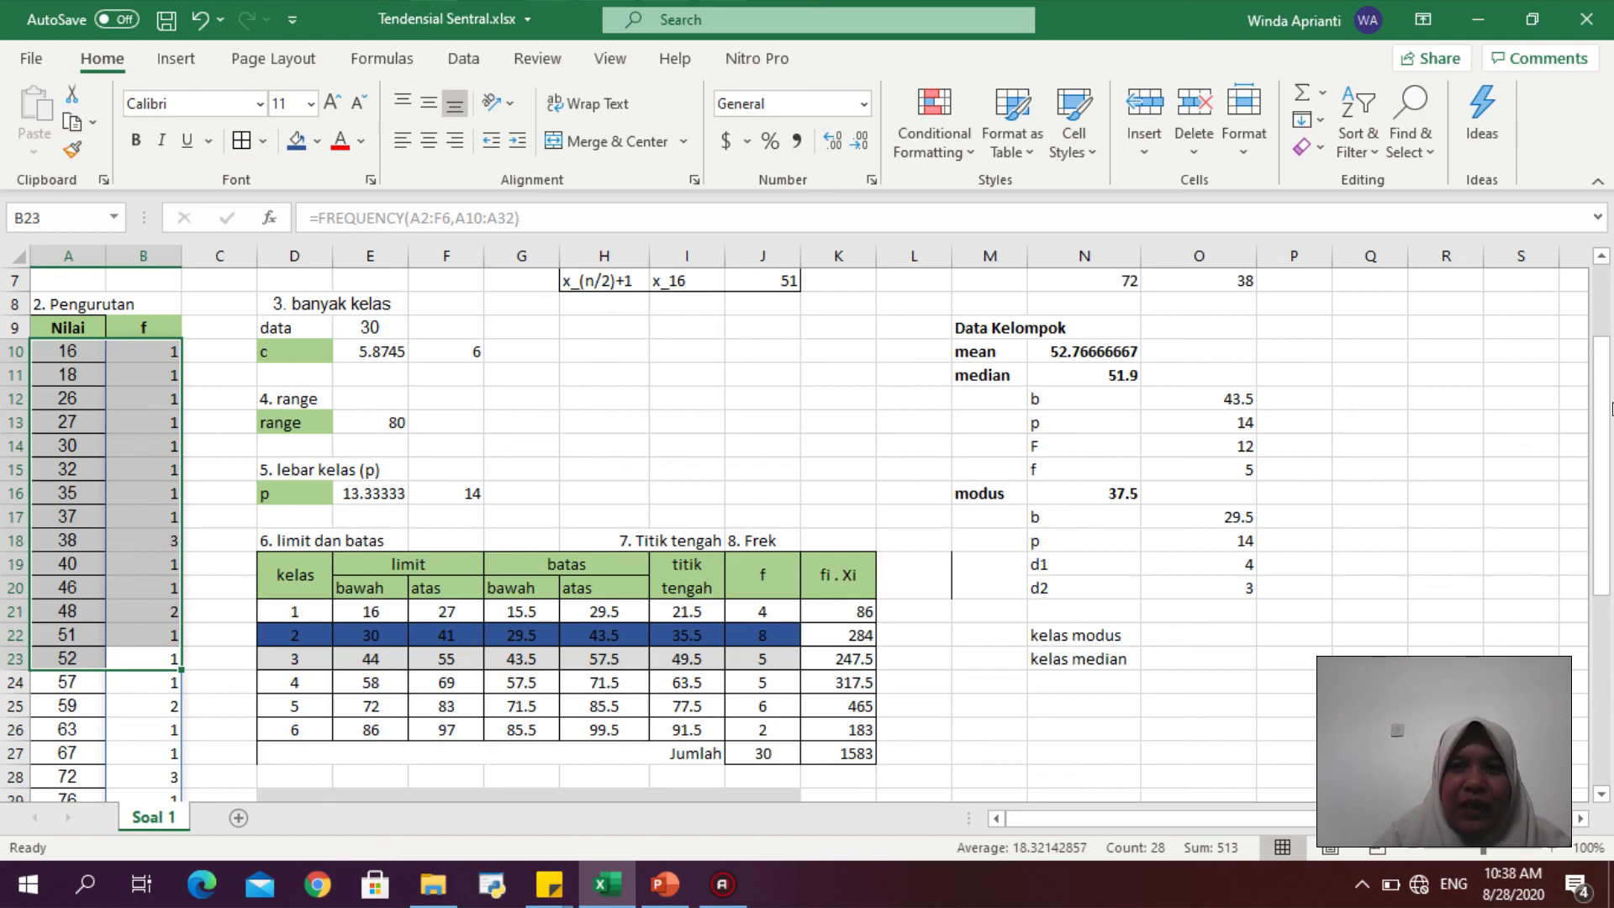
pyautogui.moveTo(1601, 407); pyautogui.dragTo(1604, 157)
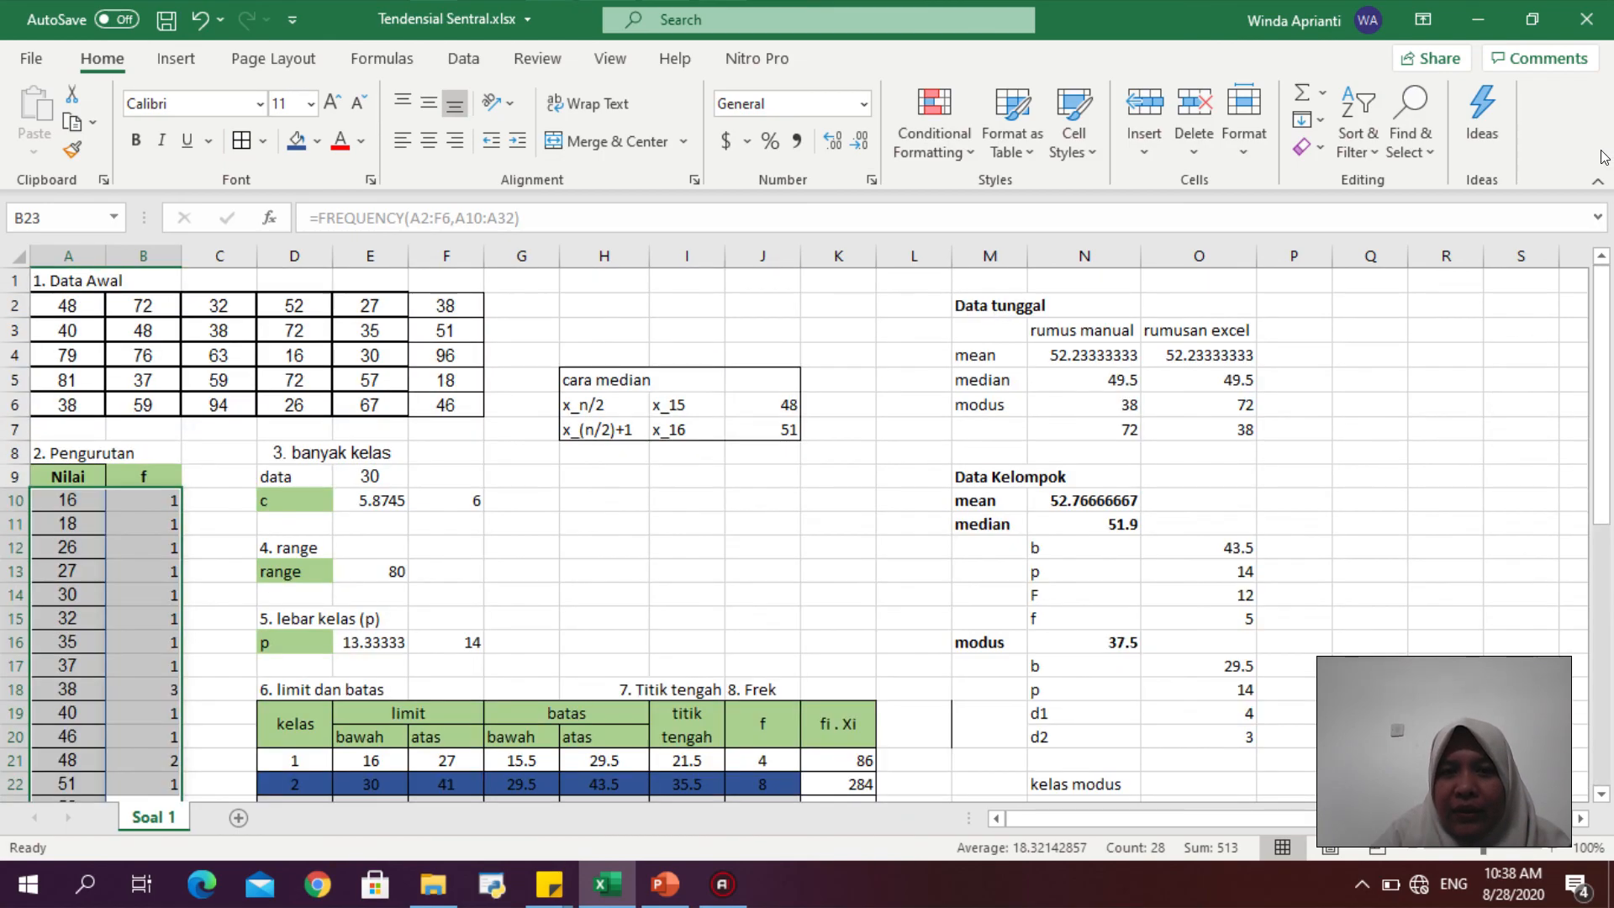
pyautogui.click(707, 311)
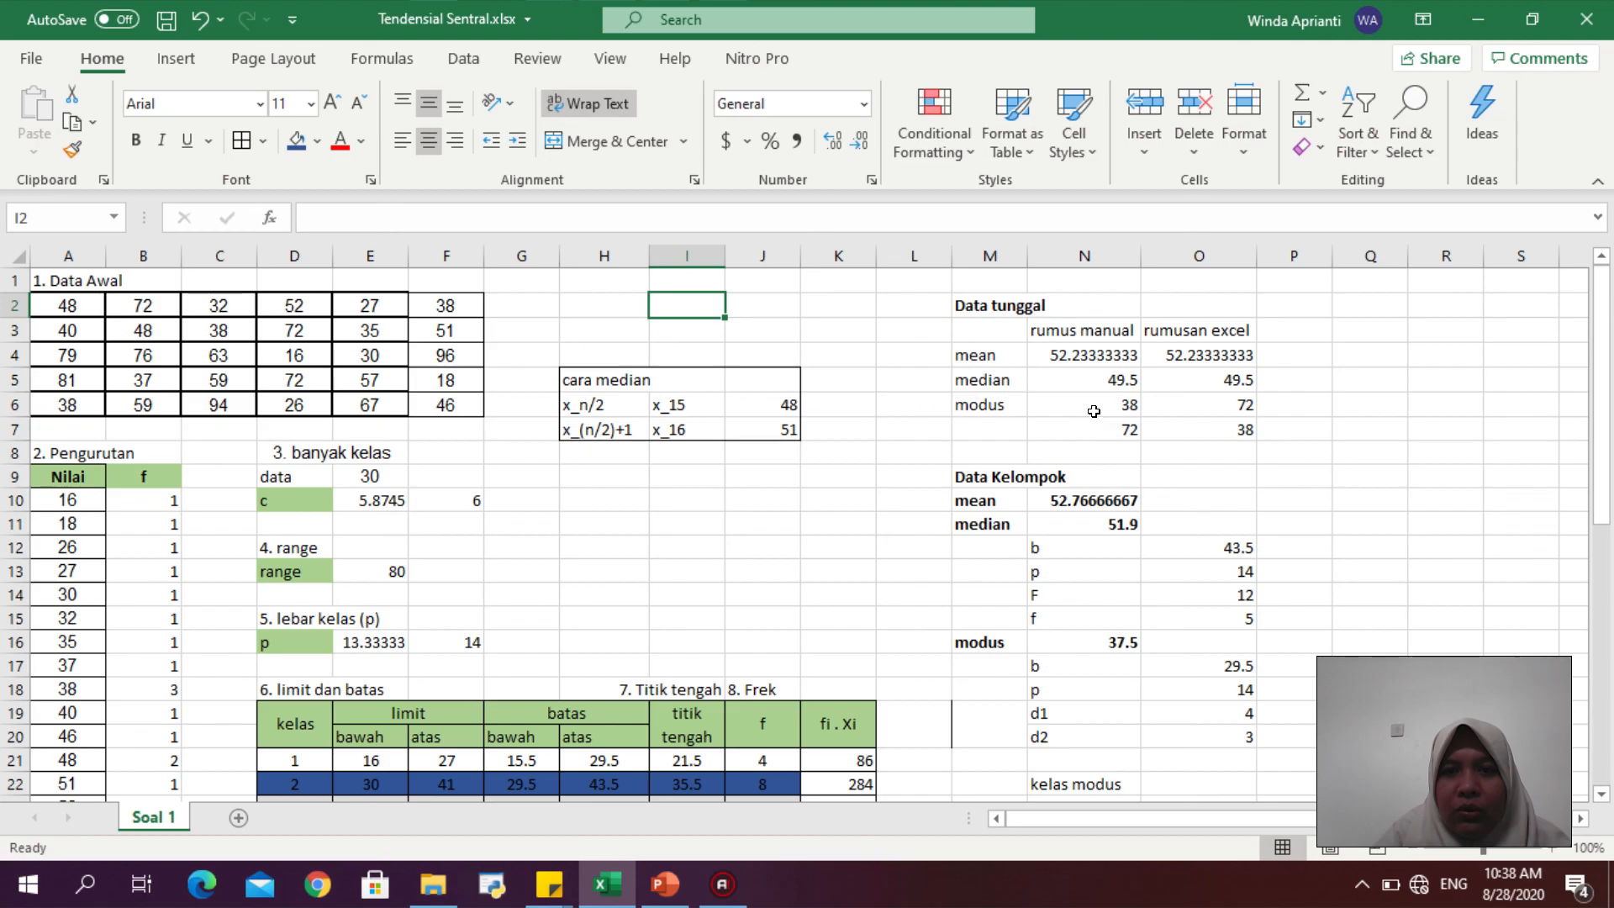